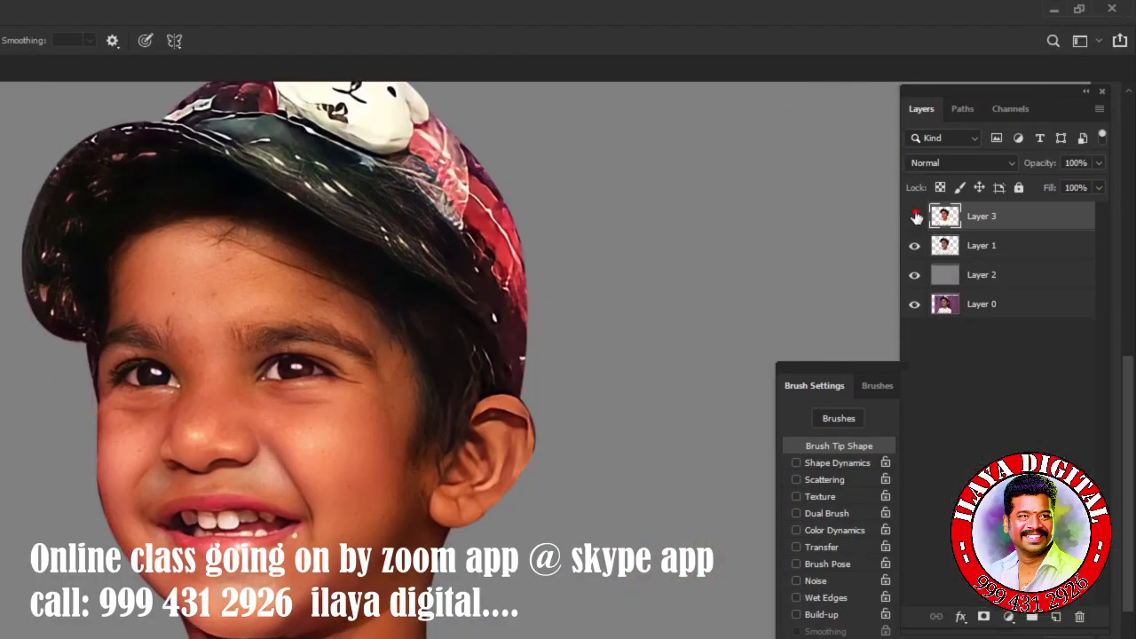
Compare layer visibility and add a new empty Layer 4 above Layer 3.
mouse_move(916, 217)
mouse_down()
mouse_move(914, 293)
mouse_move(912, 226)
mouse_up()
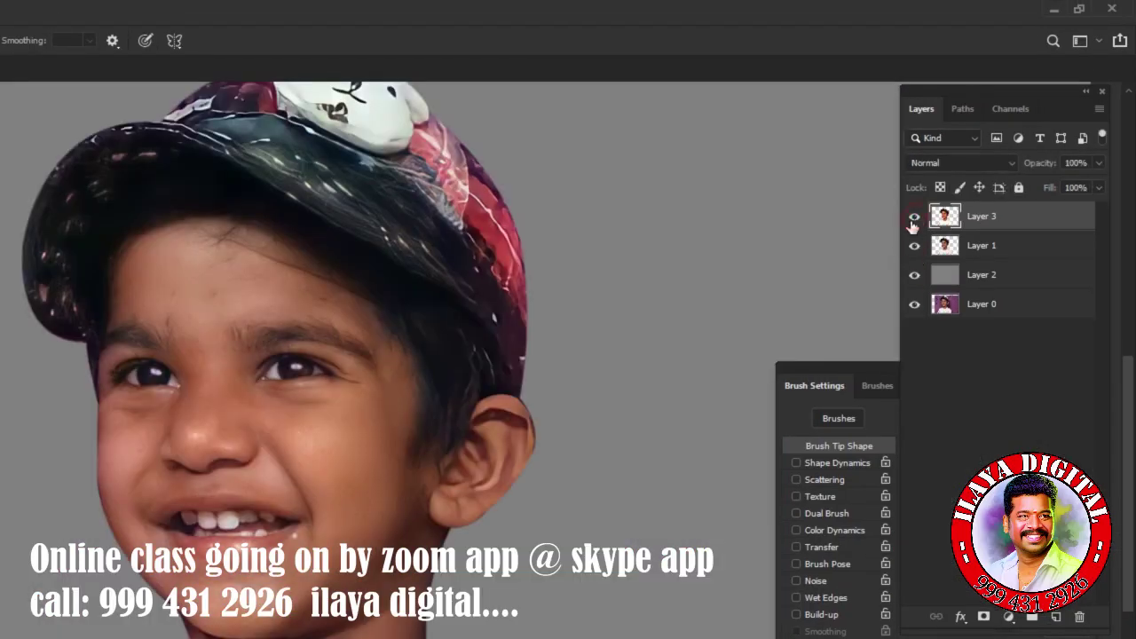
key(ctrl+shift+alt+n)
scroll(342, 472, up, 10)
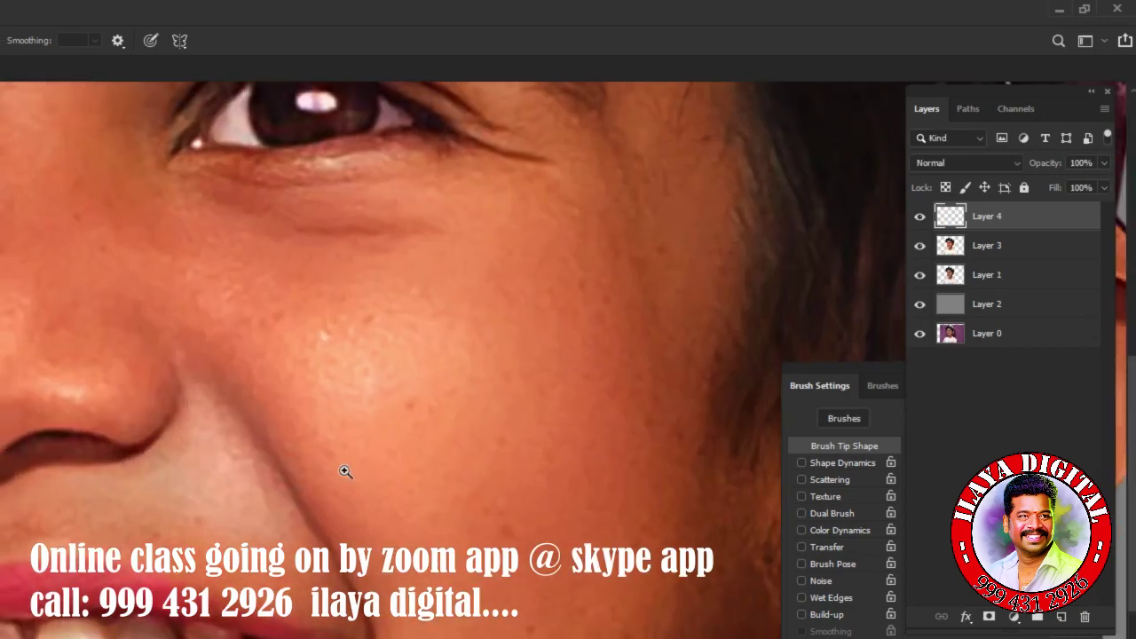
scroll(518, 443, up, 2)
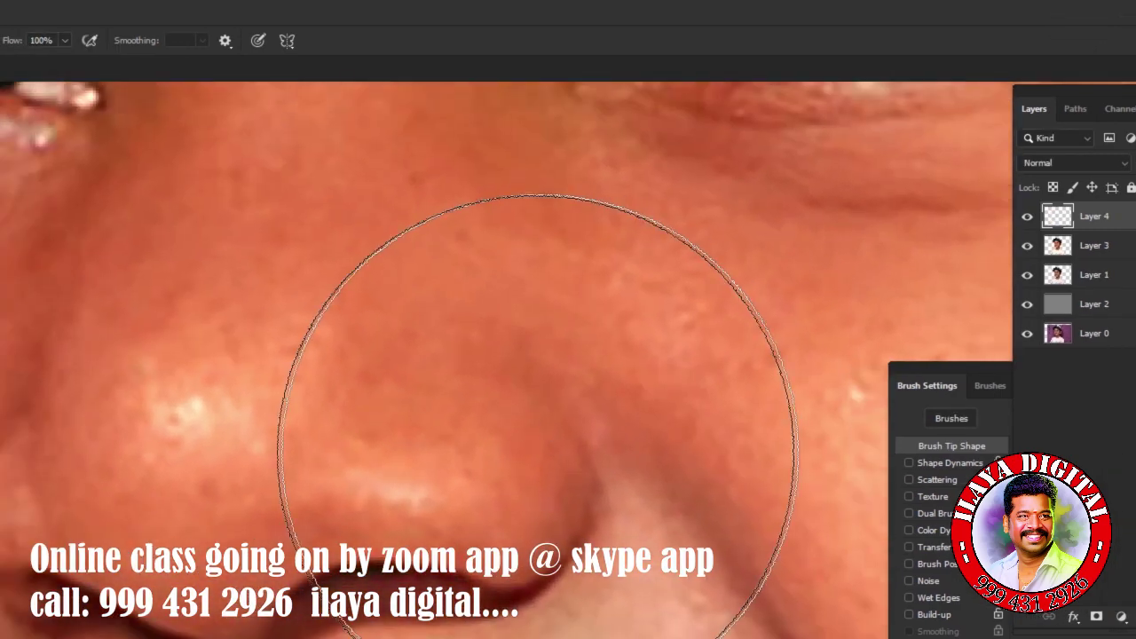
Zoom into the nose and enable pressure-based Transfer in Brush Settings.
scroll(546, 390, down, 4)
click(931, 547)
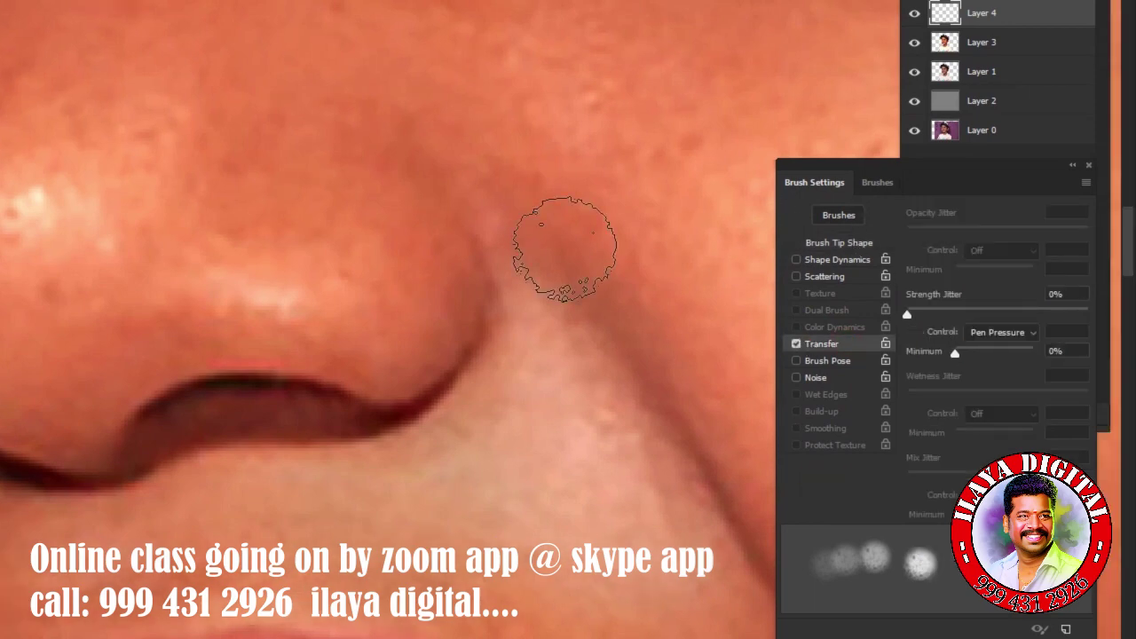
key(F5)
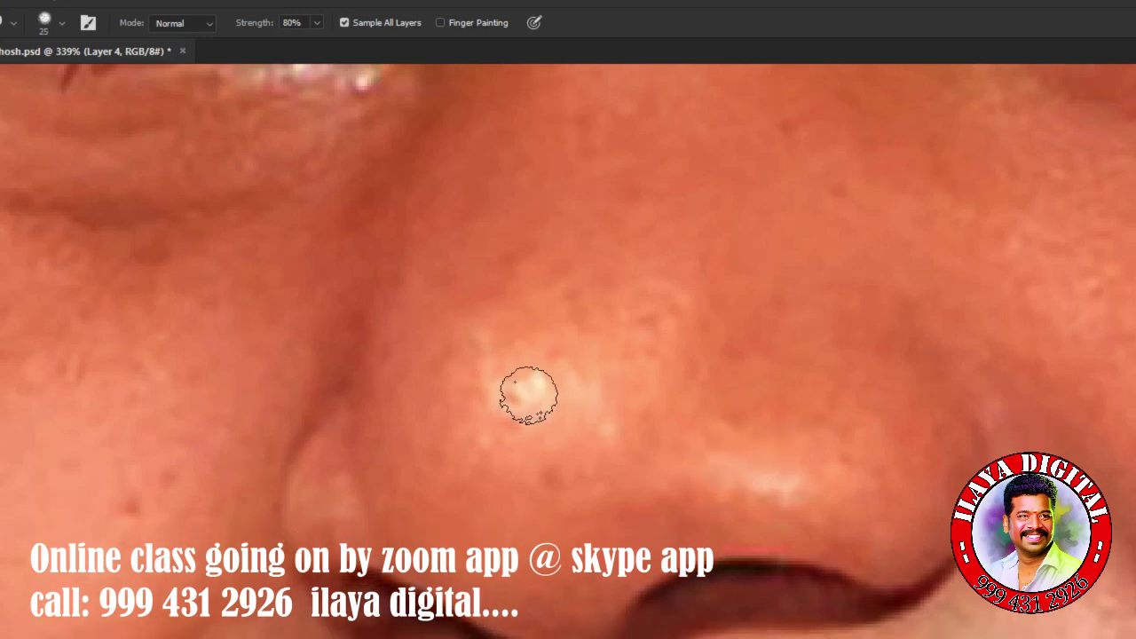
Switch to the Mixer Brush at size 15 and dab blended paint onto the nose tip.
key(b)
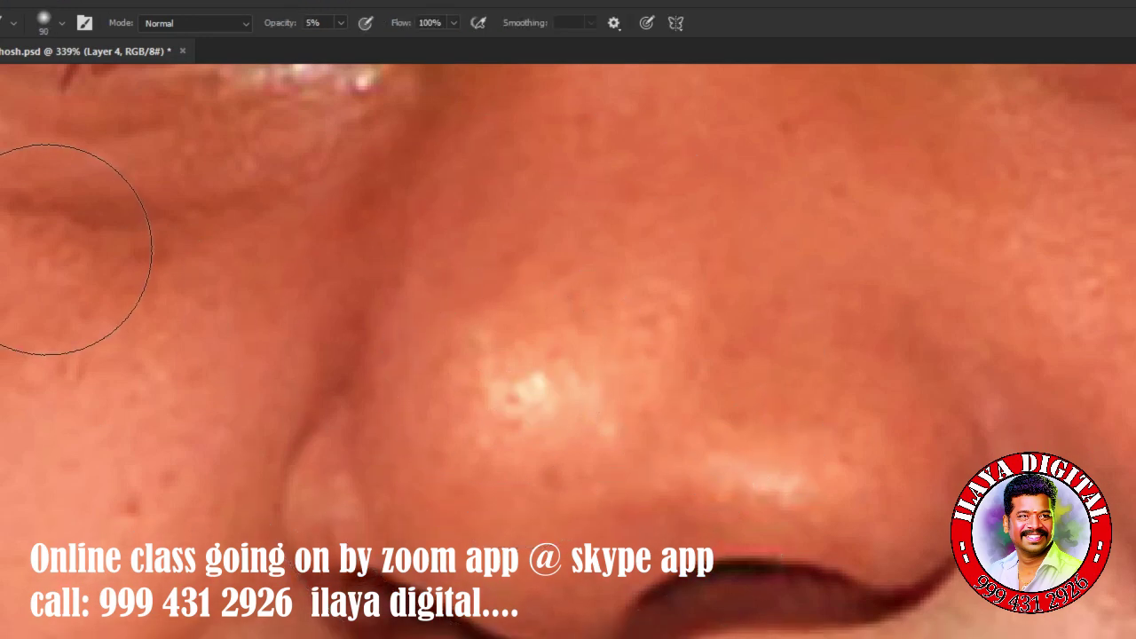
click(18, 282)
key(bracketleft)
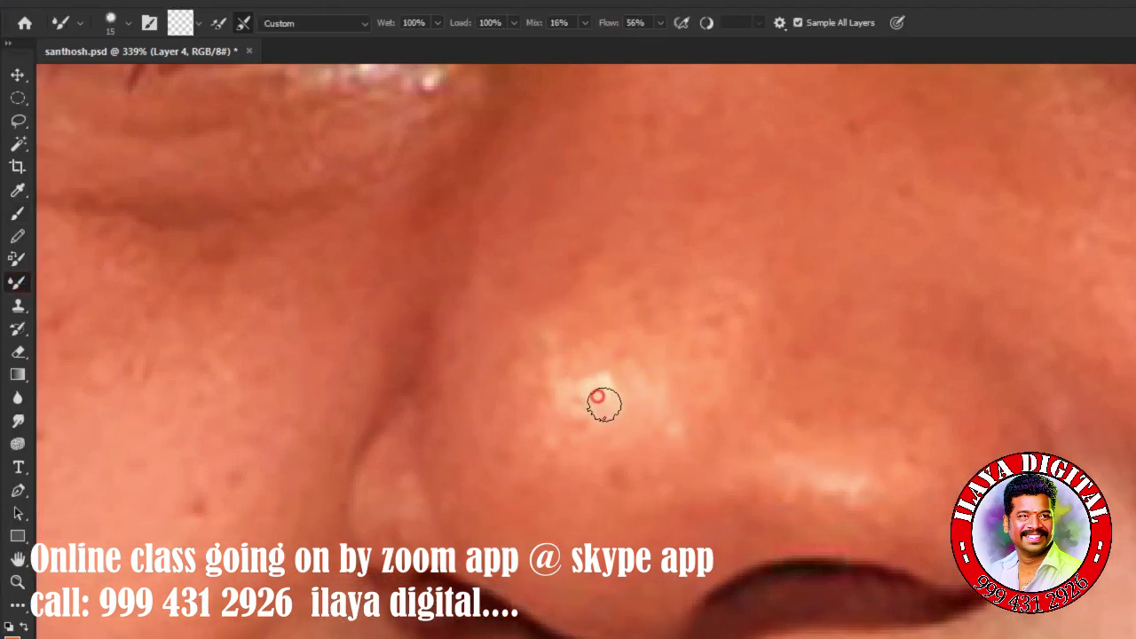
click(593, 401)
Shrink the Mixer Brush below size 10 and turn off Spacing for smoother strokes.
key(bracketleft)
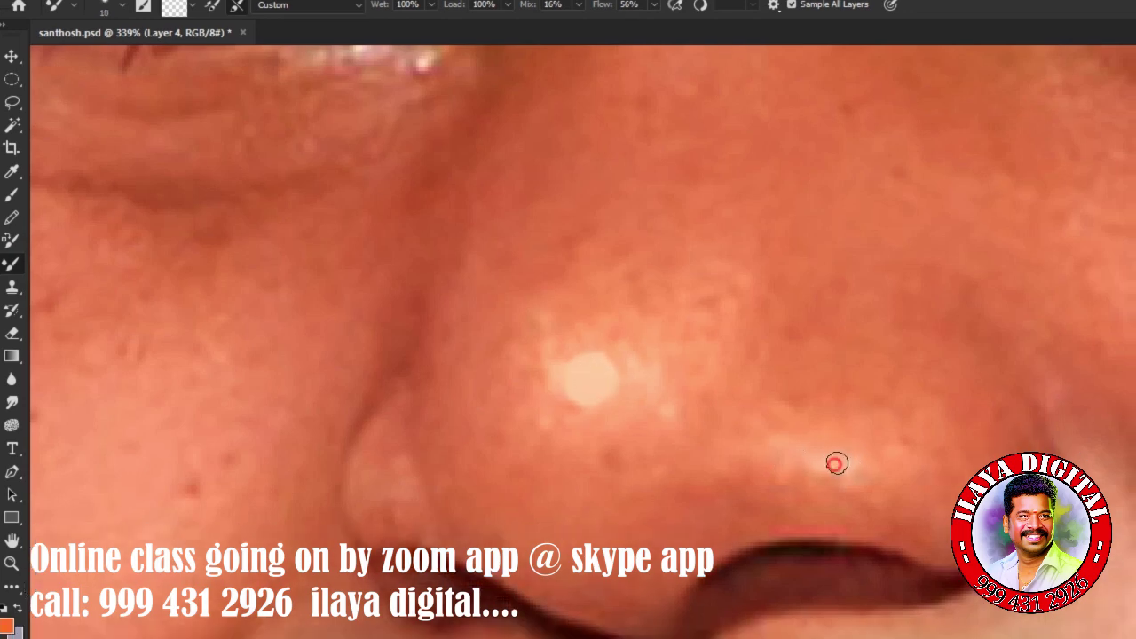
key(bracketleft)
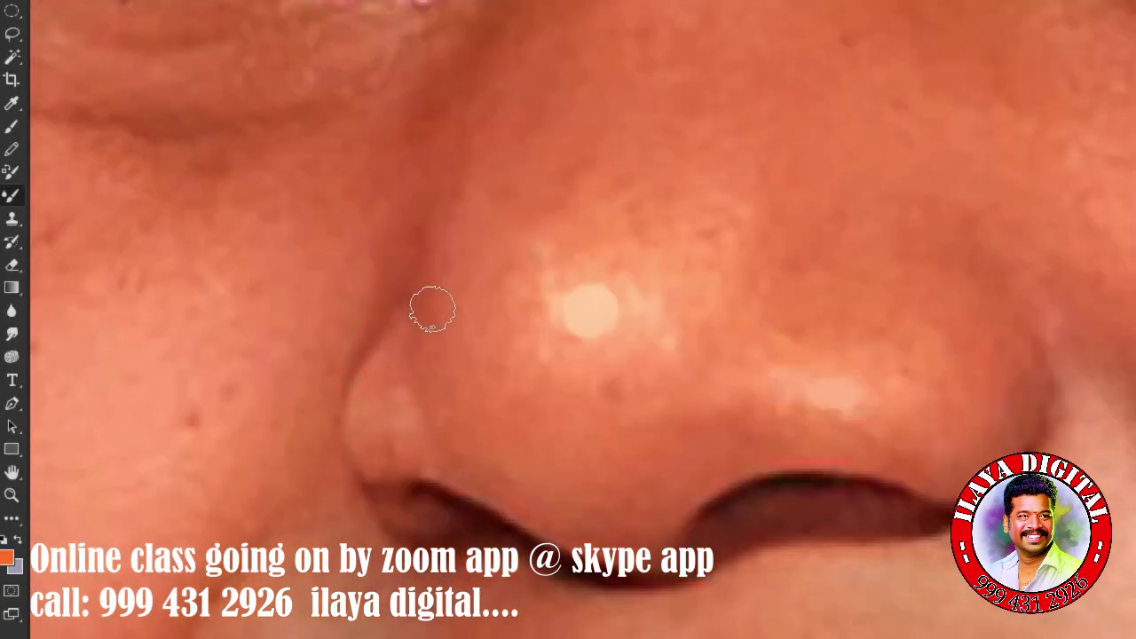
key(bracketleft)
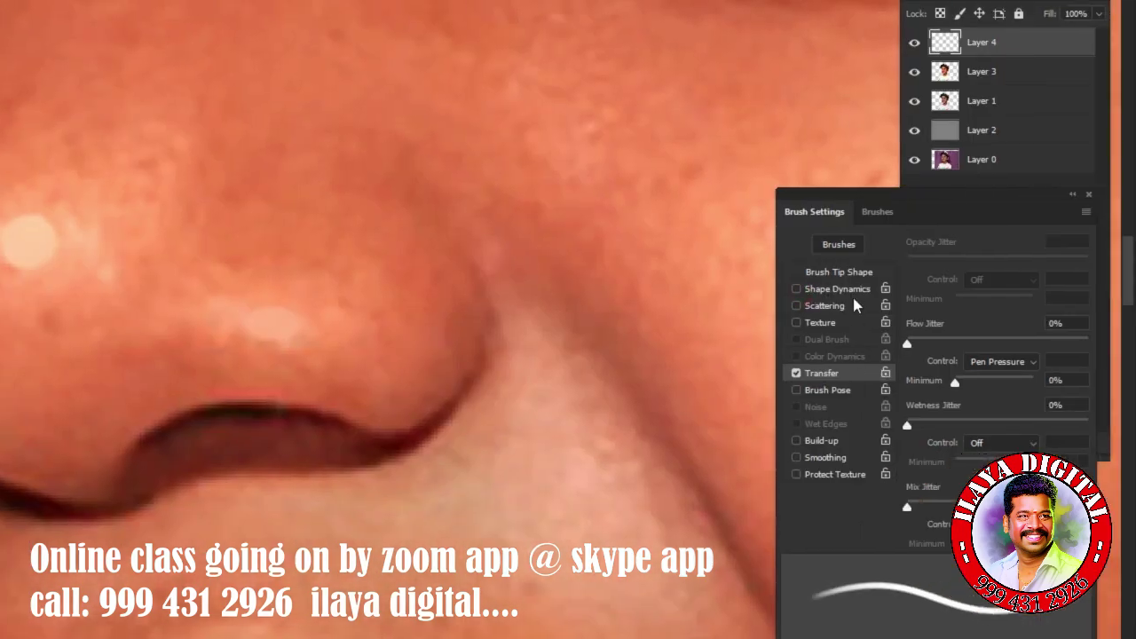
click(919, 481)
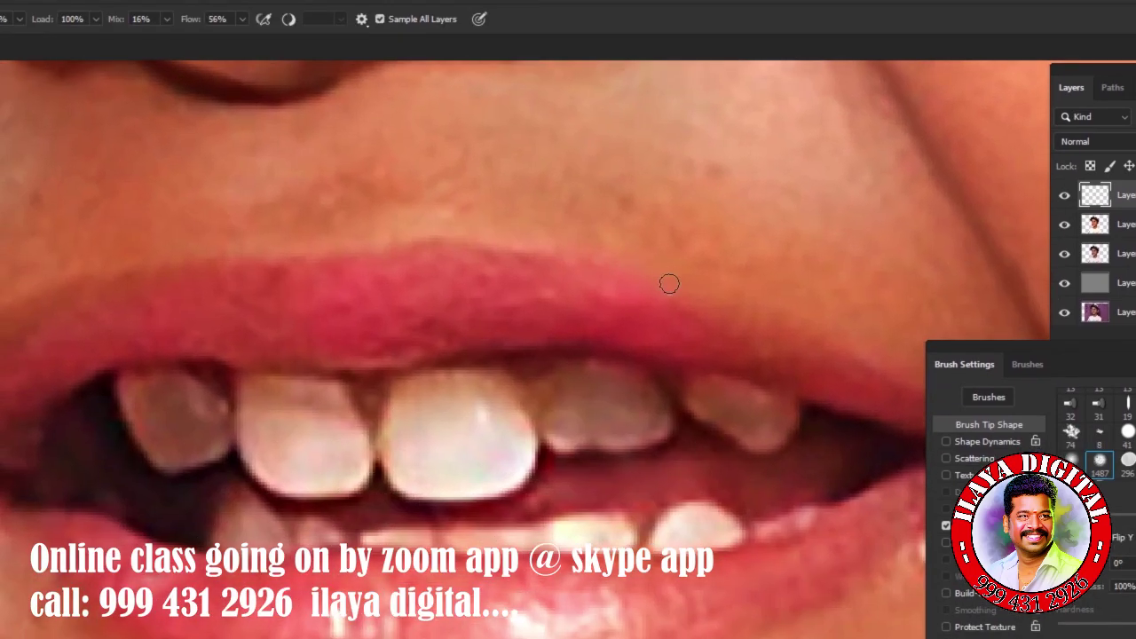
Enlarge the Mixer Brush and blend paint over the skin above the upper lip.
scroll(669, 283, down, 2)
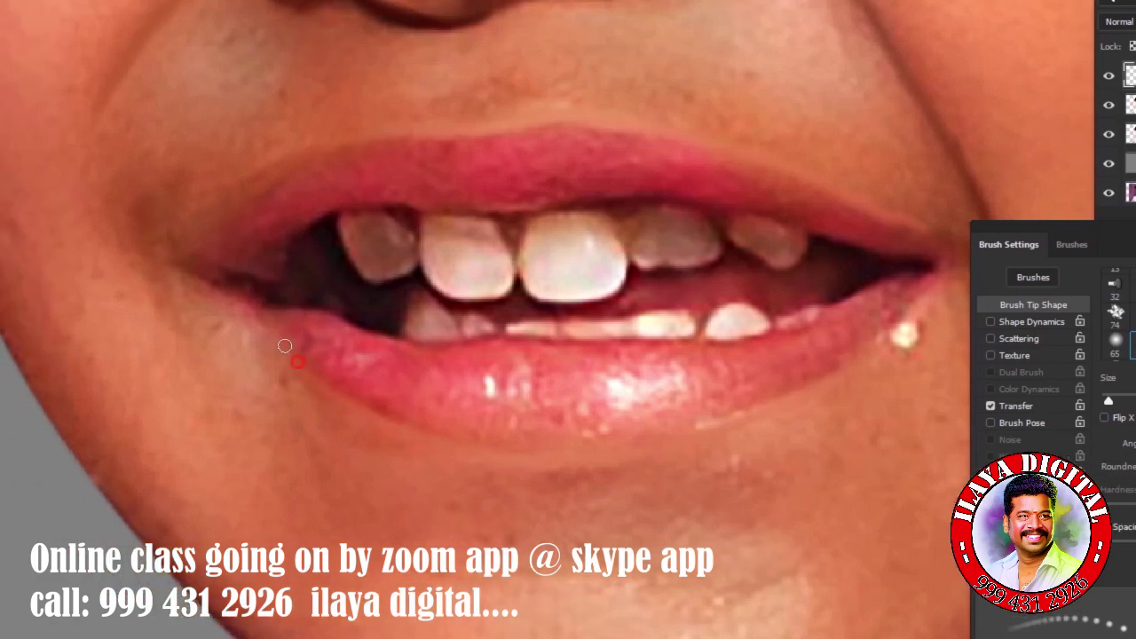
click(293, 323)
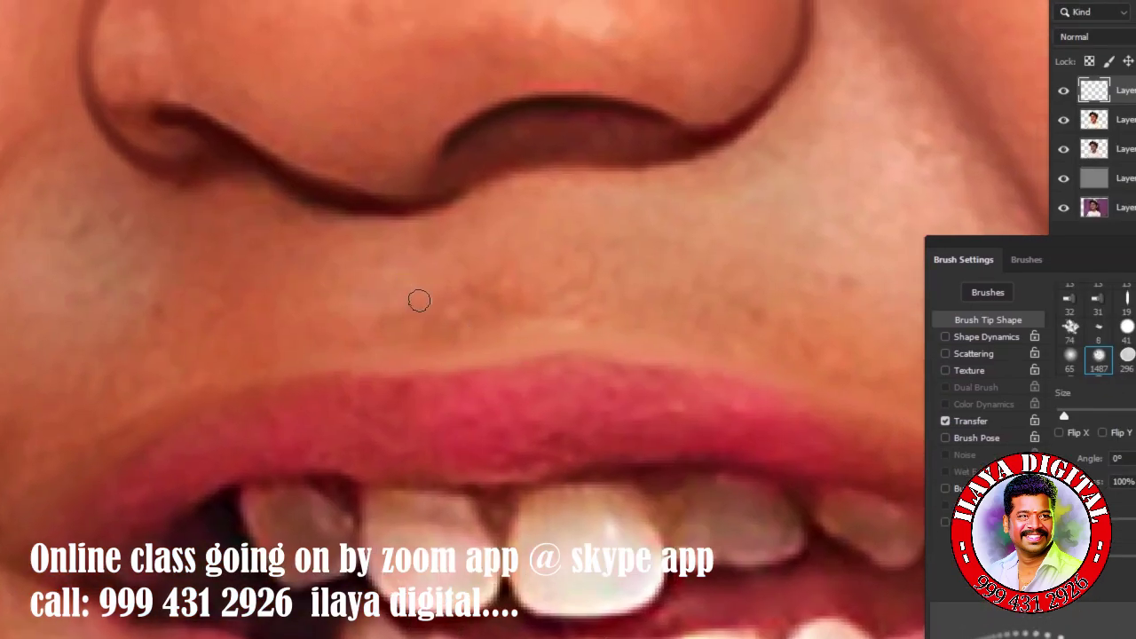
key(bracketright)
key(bracketright)
key(bracketright)
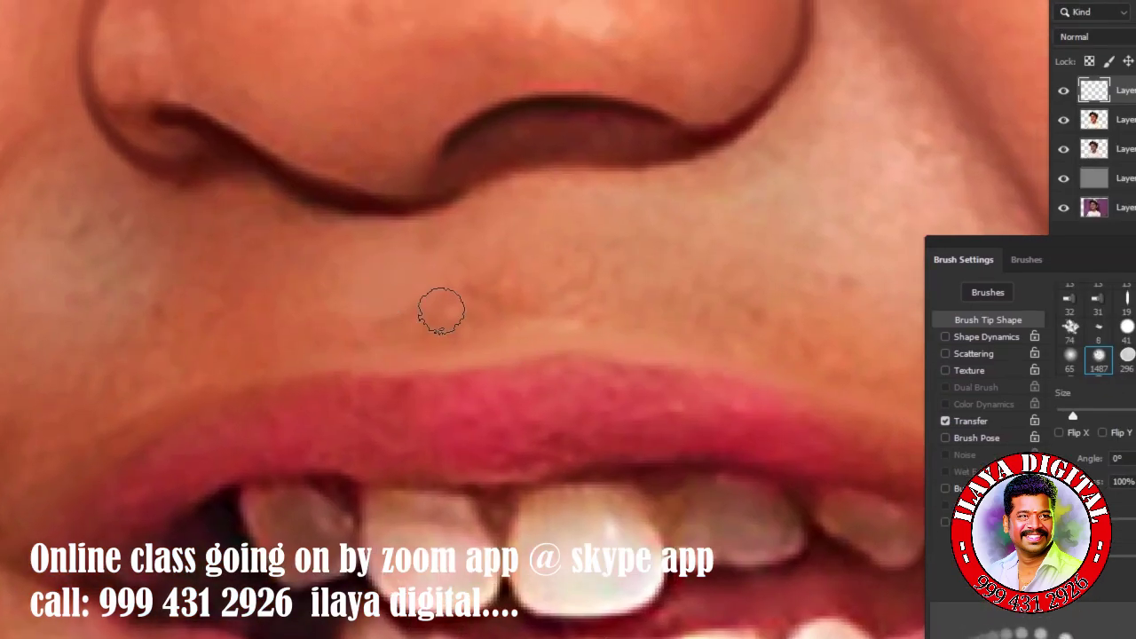
key(bracketright)
key(bracketright)
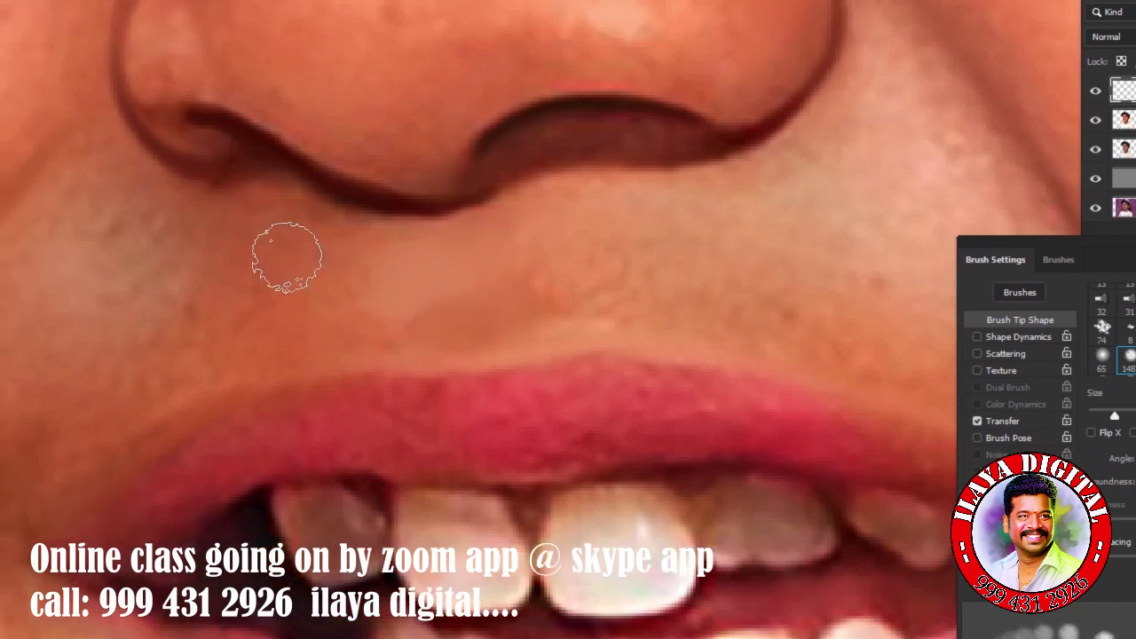
key(bracketright)
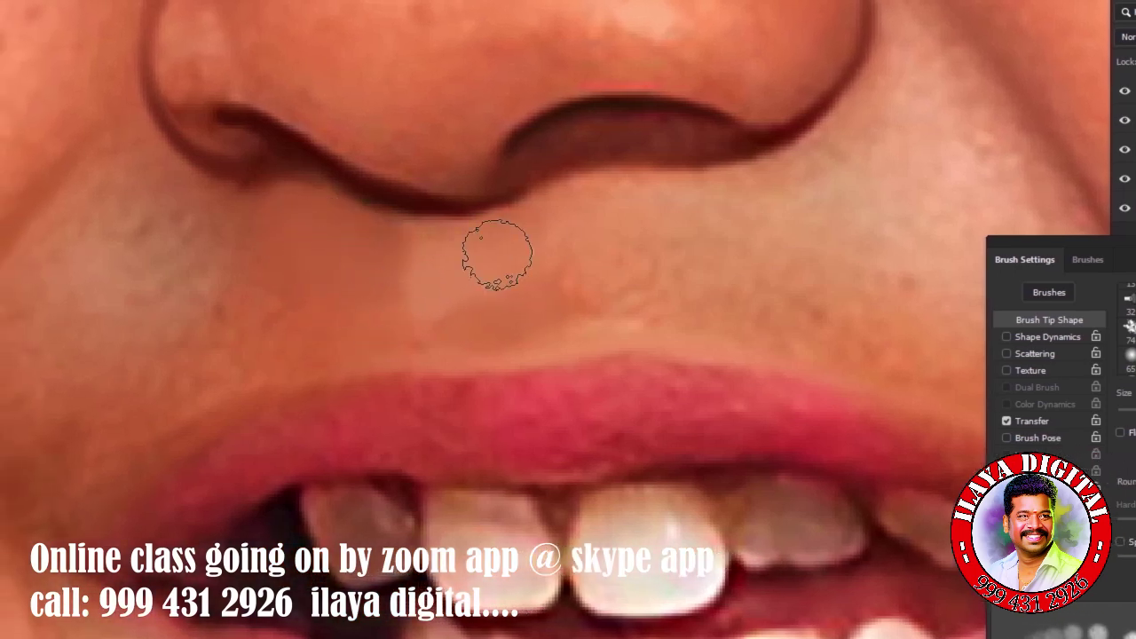
key(bracketleft)
key(bracketleft)
click(489, 314)
Blend lighter skin tone just under the nostril and beside the nose.
click(520, 222)
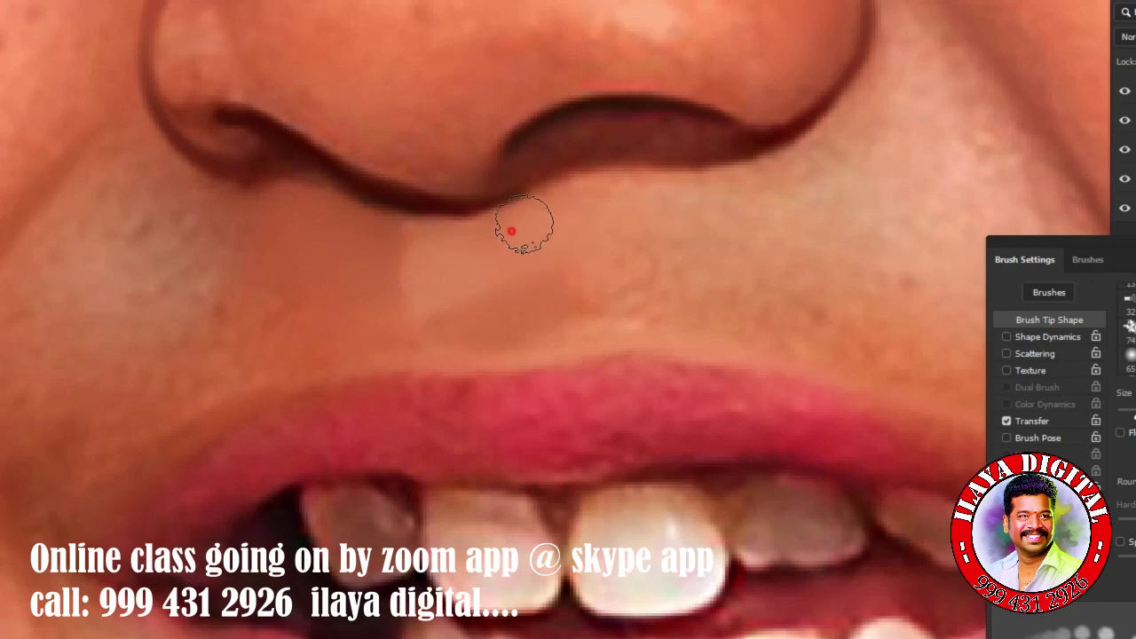
key(bracketright)
key(bracketright)
key(bracketright)
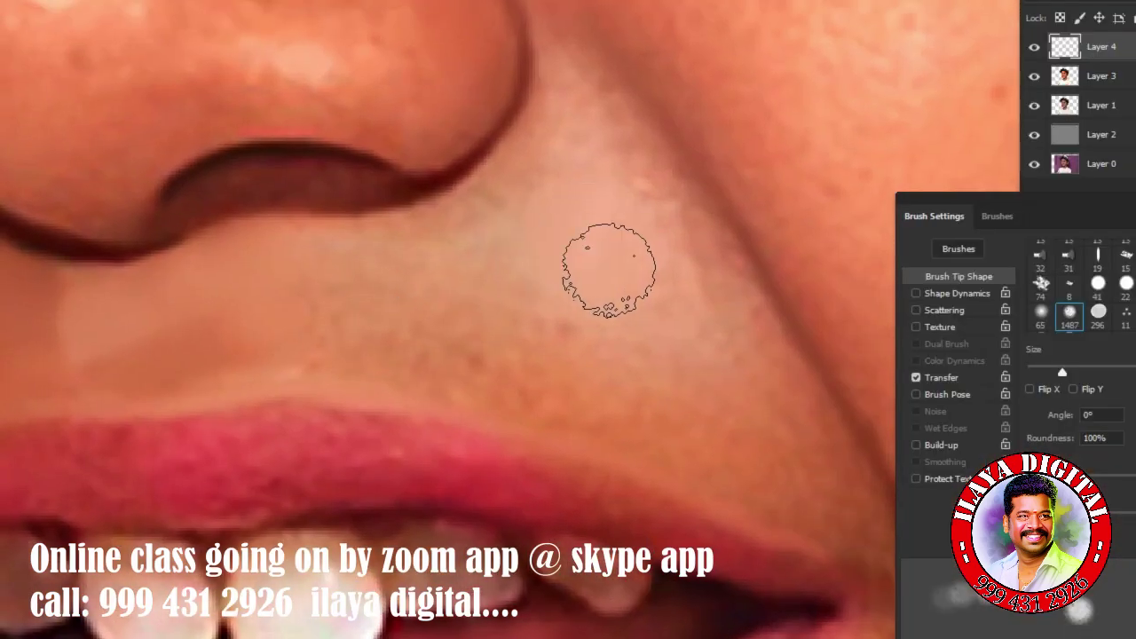
click(608, 269)
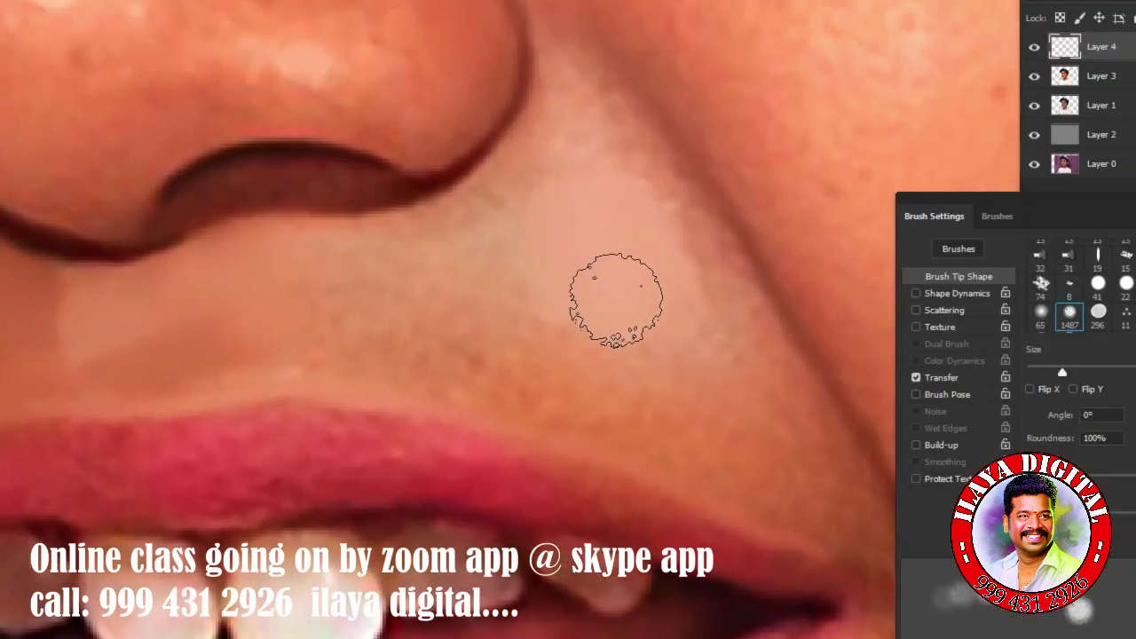
scroll(537, 282, down, 5)
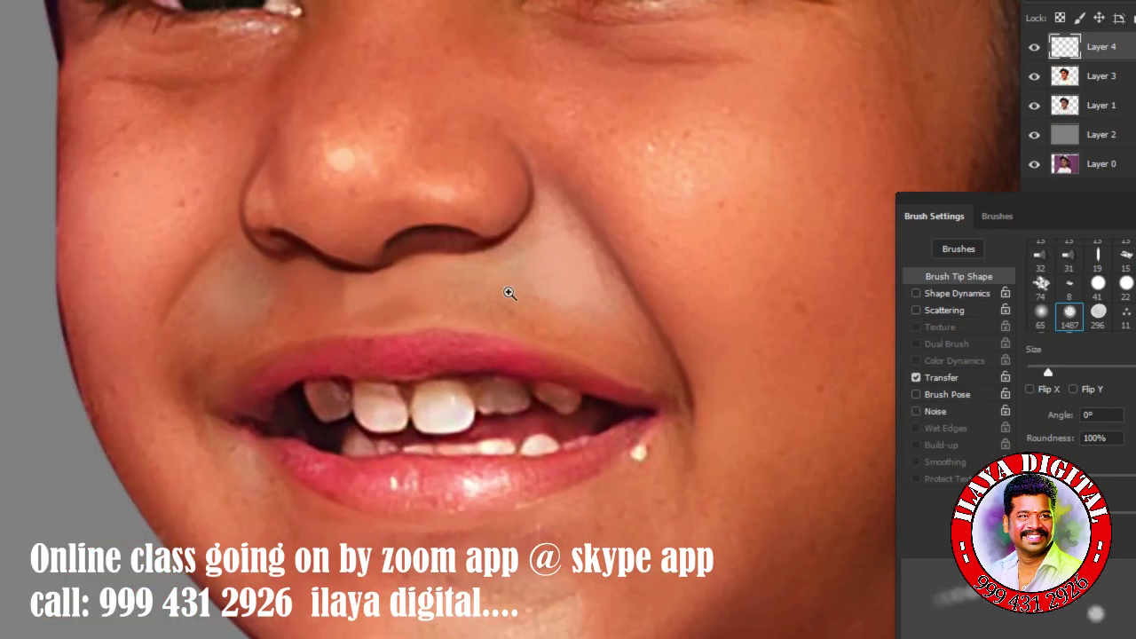
scroll(506, 446, up, 3)
scroll(558, 393, up, 2)
scroll(530, 369, up, 2)
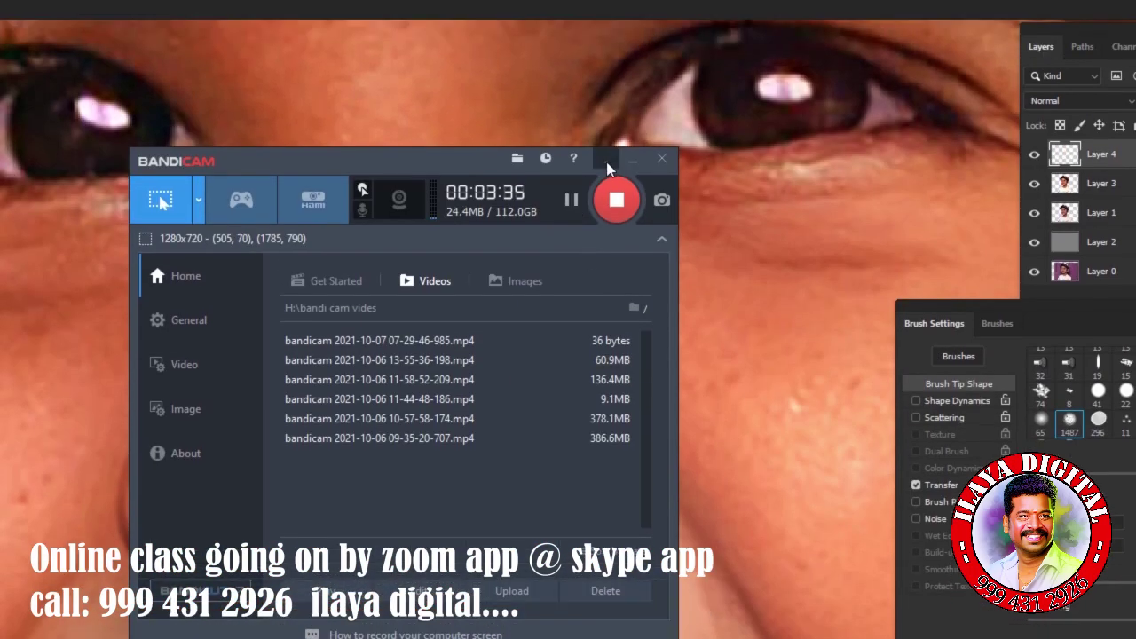
Smooth the skin at the left nostril, down the nose side, and along the nostril edge.
click(607, 165)
scroll(533, 413, up, 1)
scroll(284, 471, up, 1)
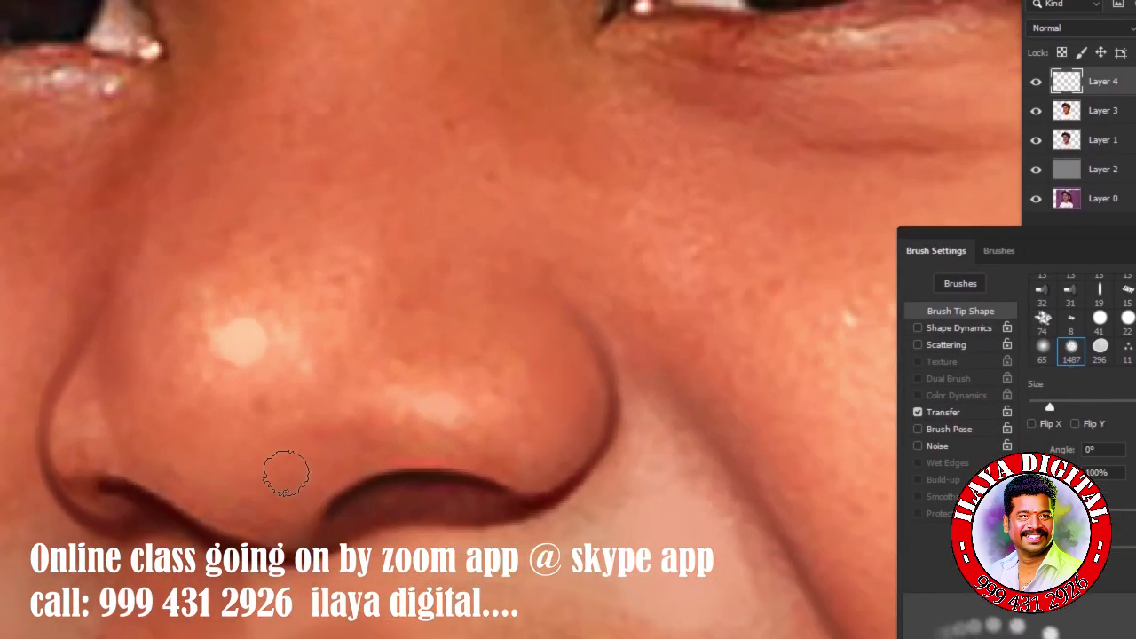
scroll(286, 456, up, 1)
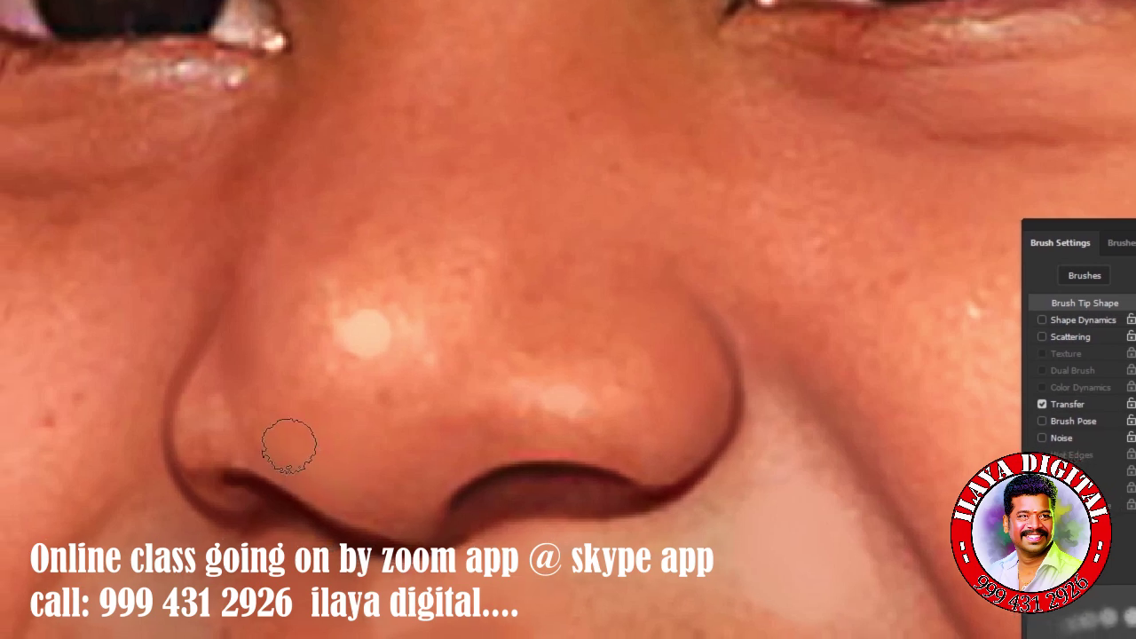
click(285, 364)
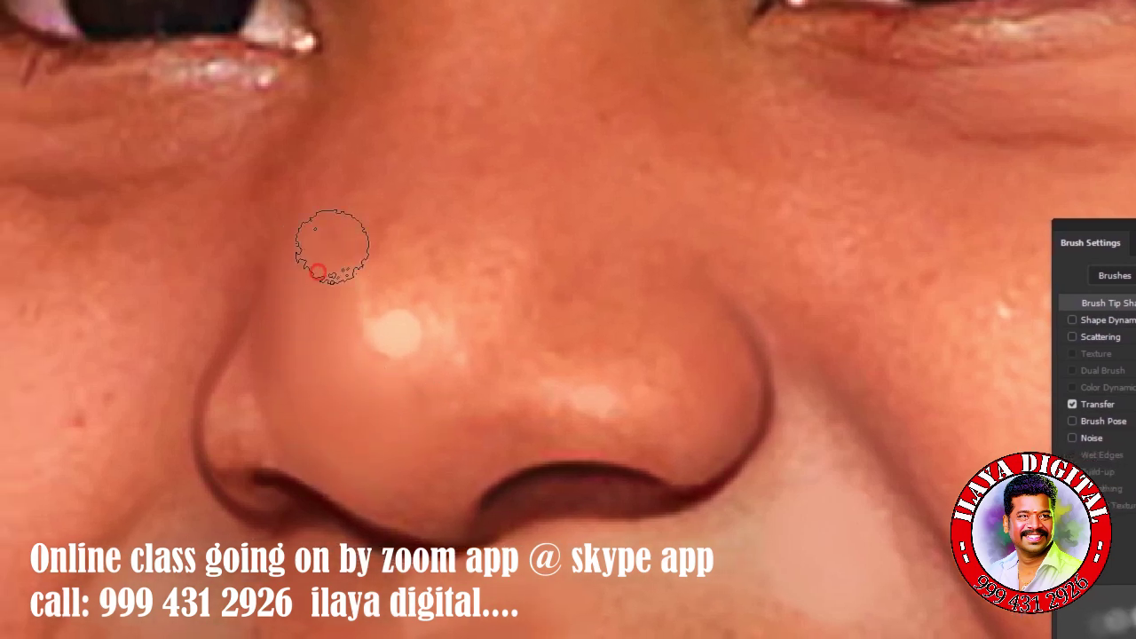
click(299, 396)
click(393, 452)
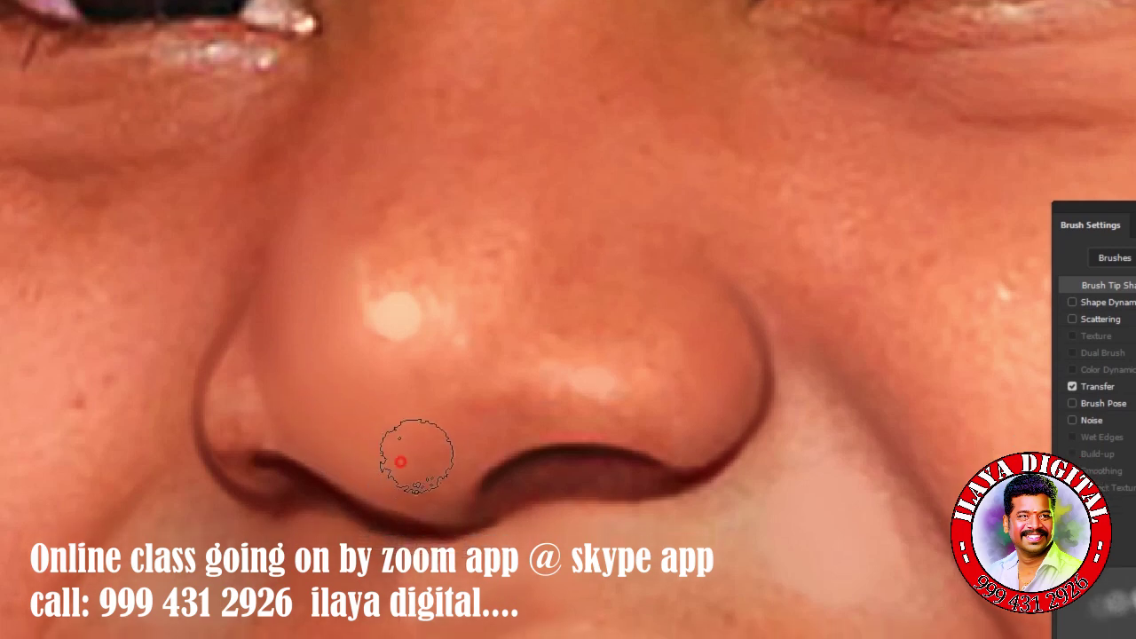
click(401, 468)
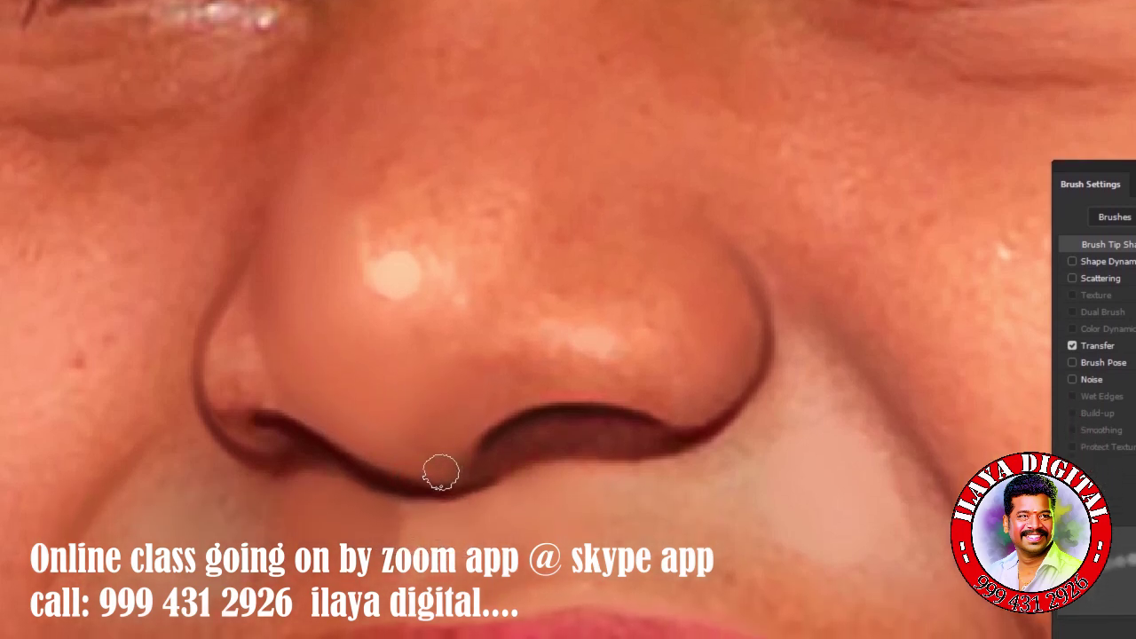
click(458, 412)
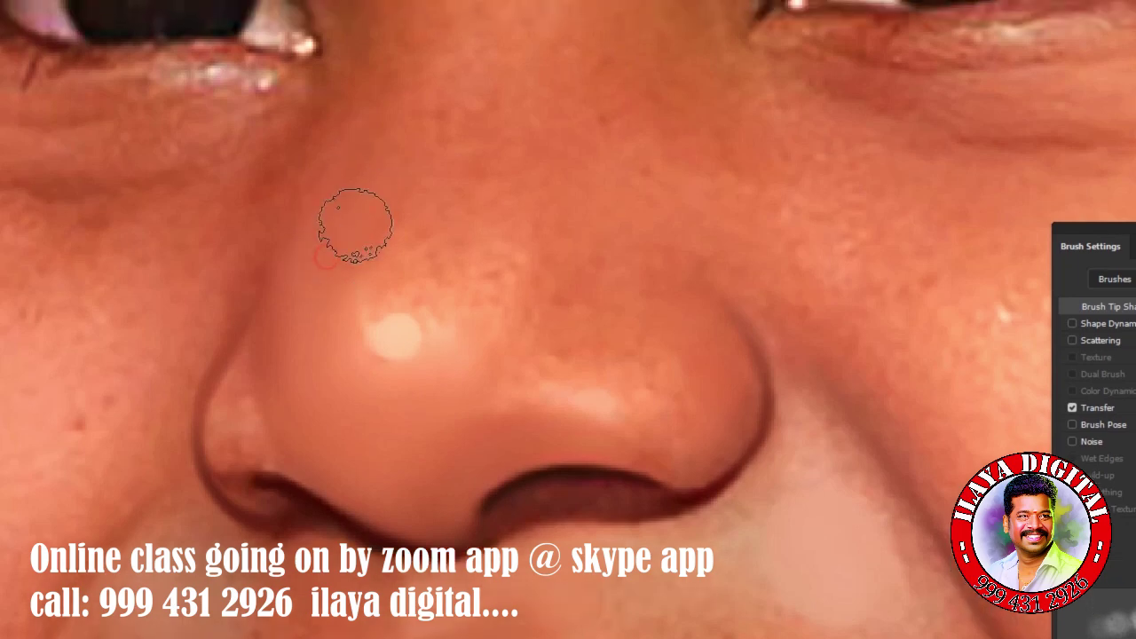
Blend the upper nose, the right side of the nose, and the nose tip.
drag(333, 282, 339, 378)
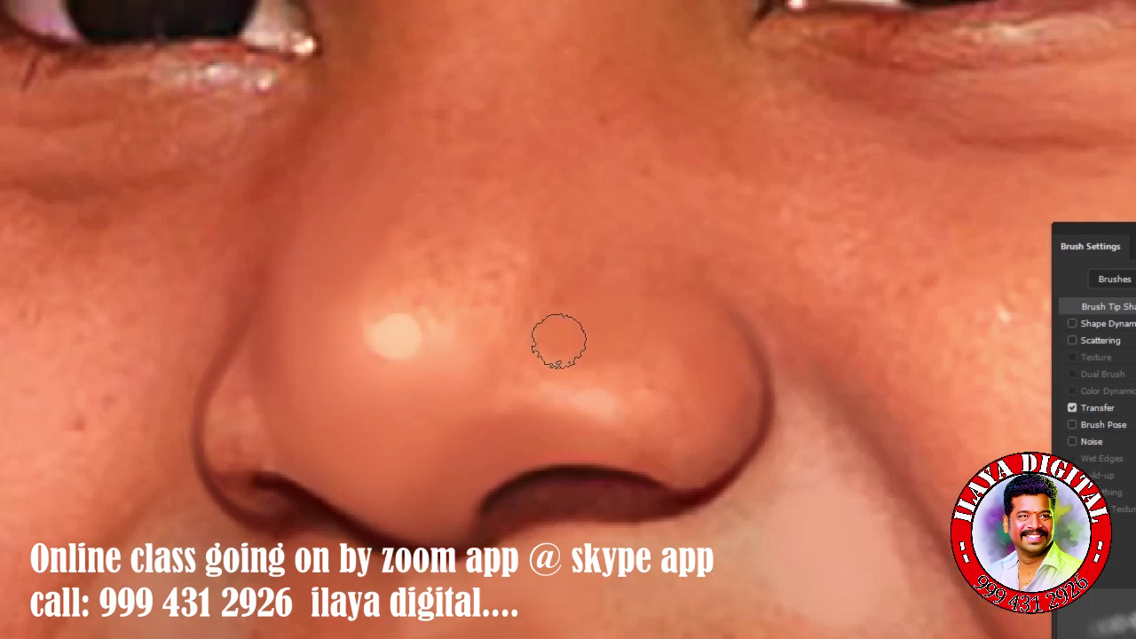
click(648, 369)
click(697, 360)
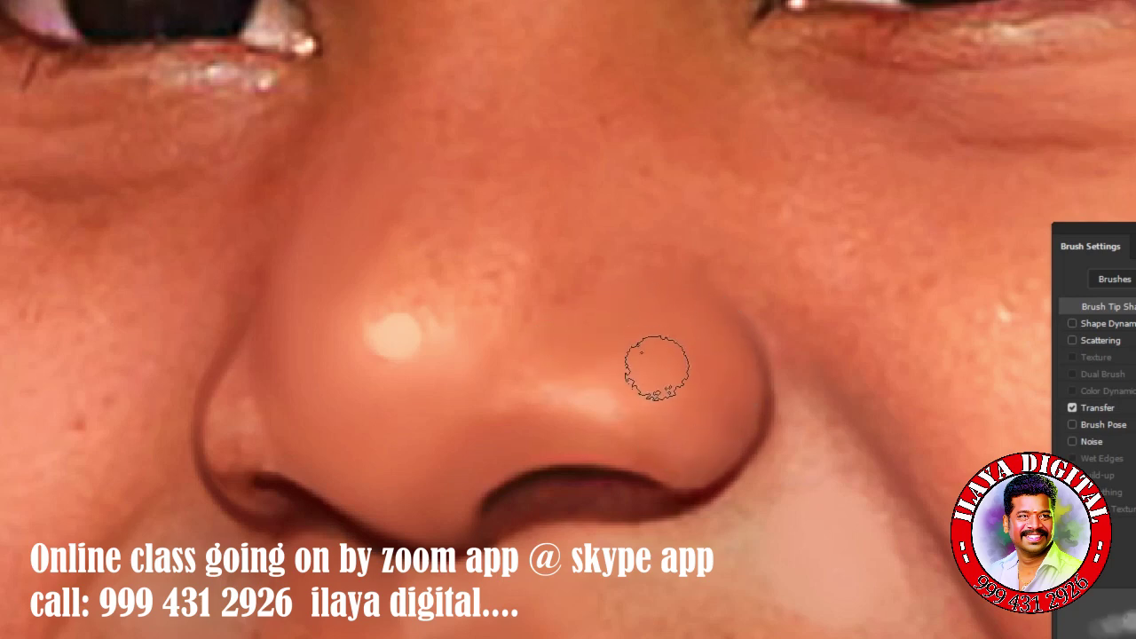
click(606, 443)
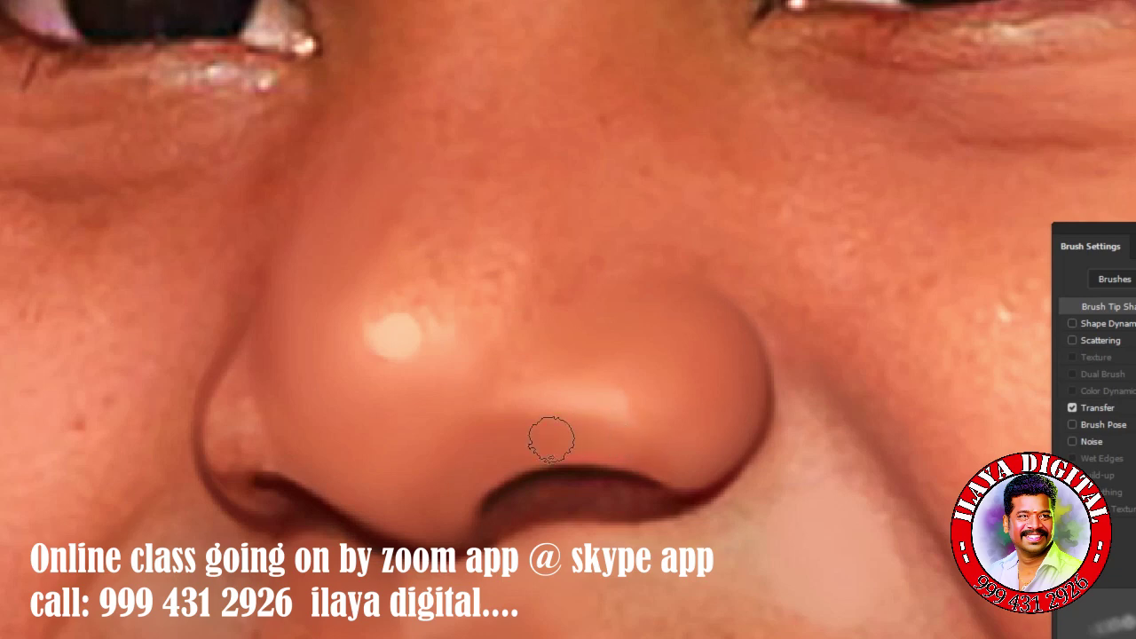
click(629, 347)
click(449, 414)
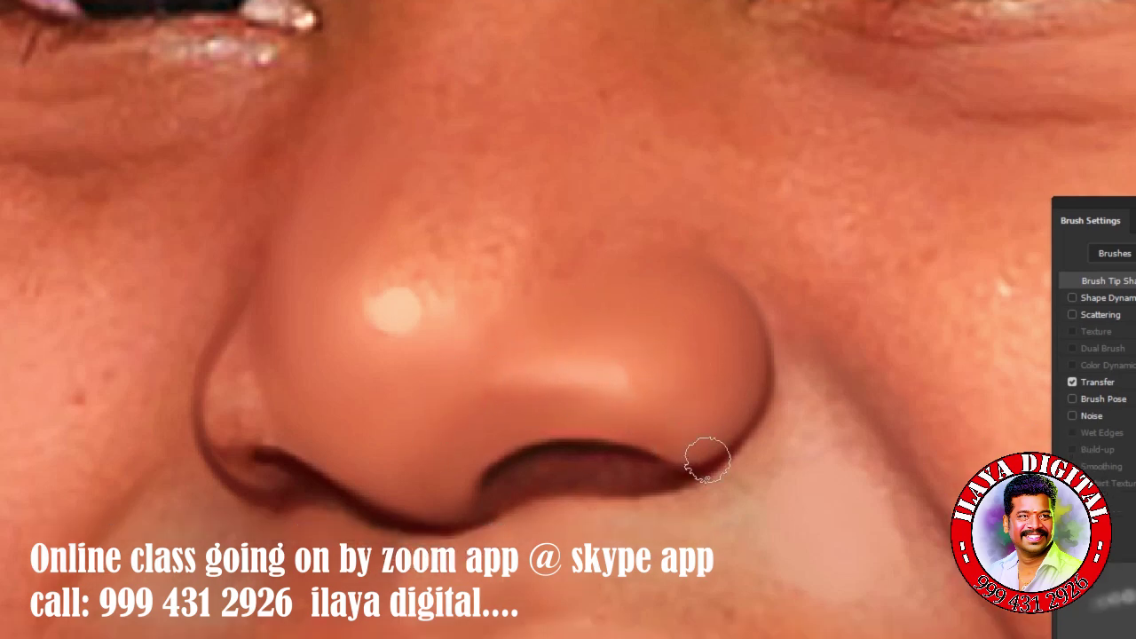
click(710, 361)
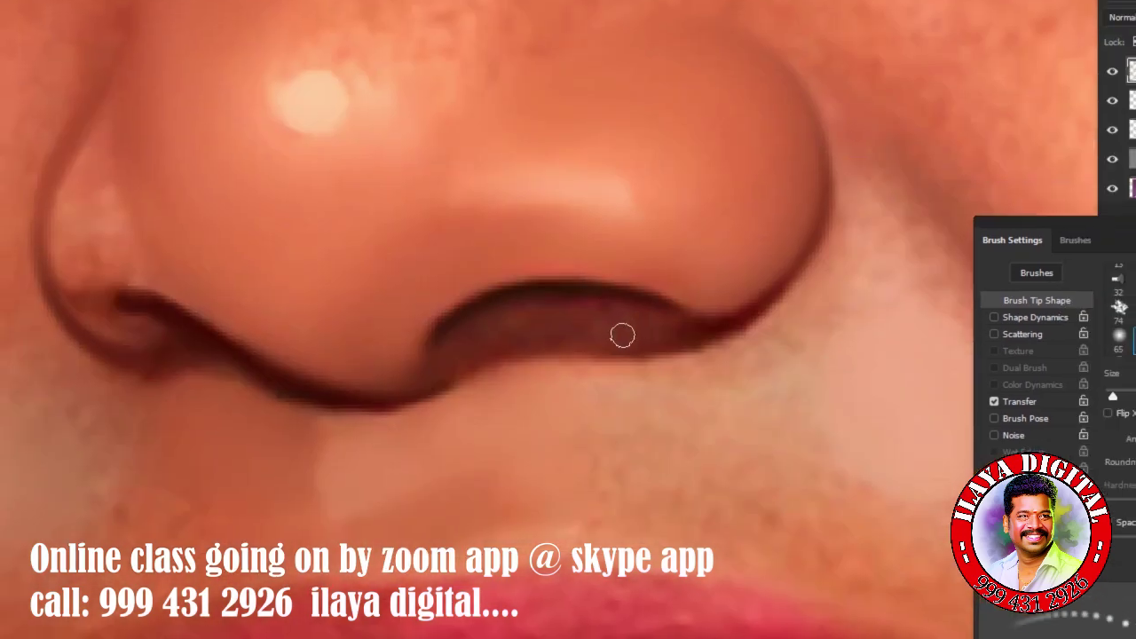
Resample the image to 350 pixels/inch in Image Size, making it 5250 × 3730 px.
key(ctrl+alt+i)
key(Tab)
key(Tab)
text(350)
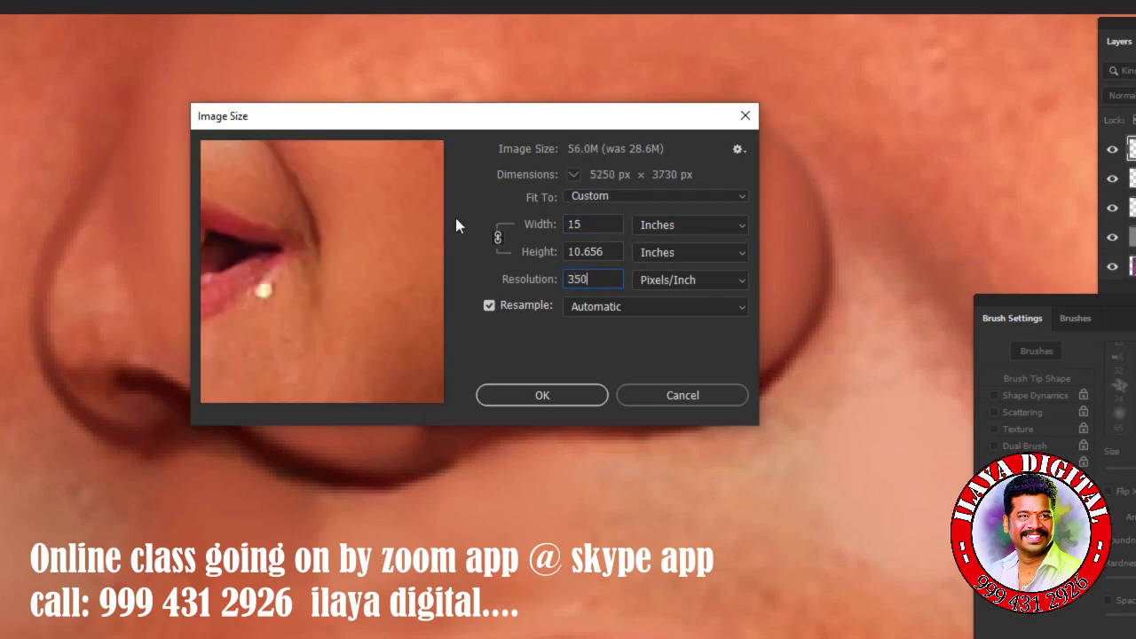
key(Return)
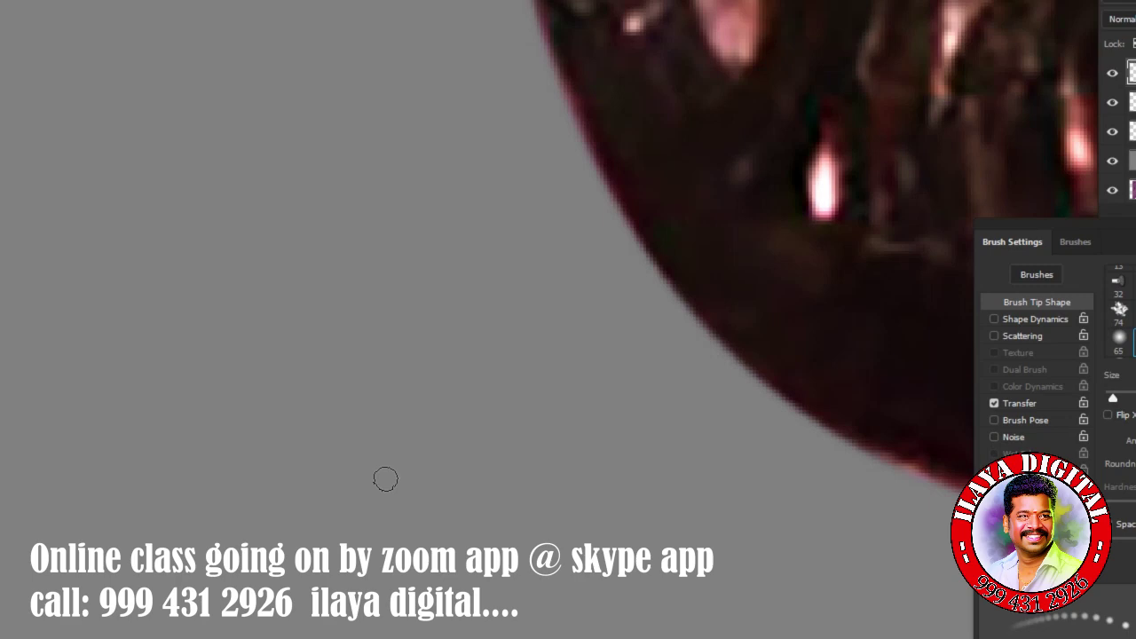
Zoom into the nose, enlarge the brush, and smooth the left nostril edge.
key(ctrl+0)
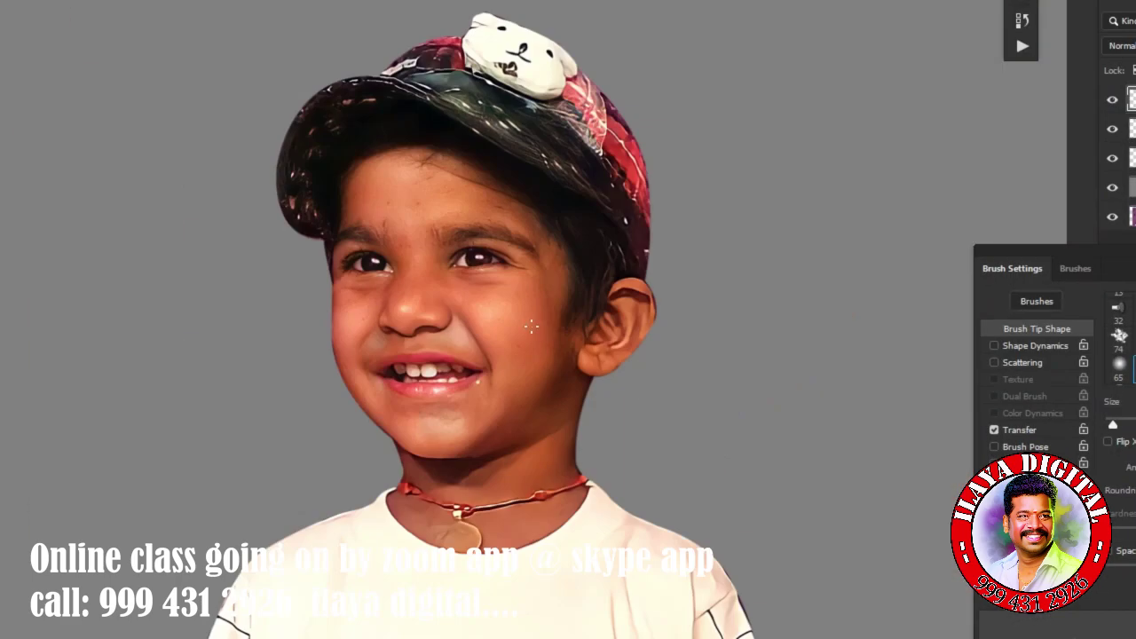
drag(497, 372, 597, 271)
click(598, 270)
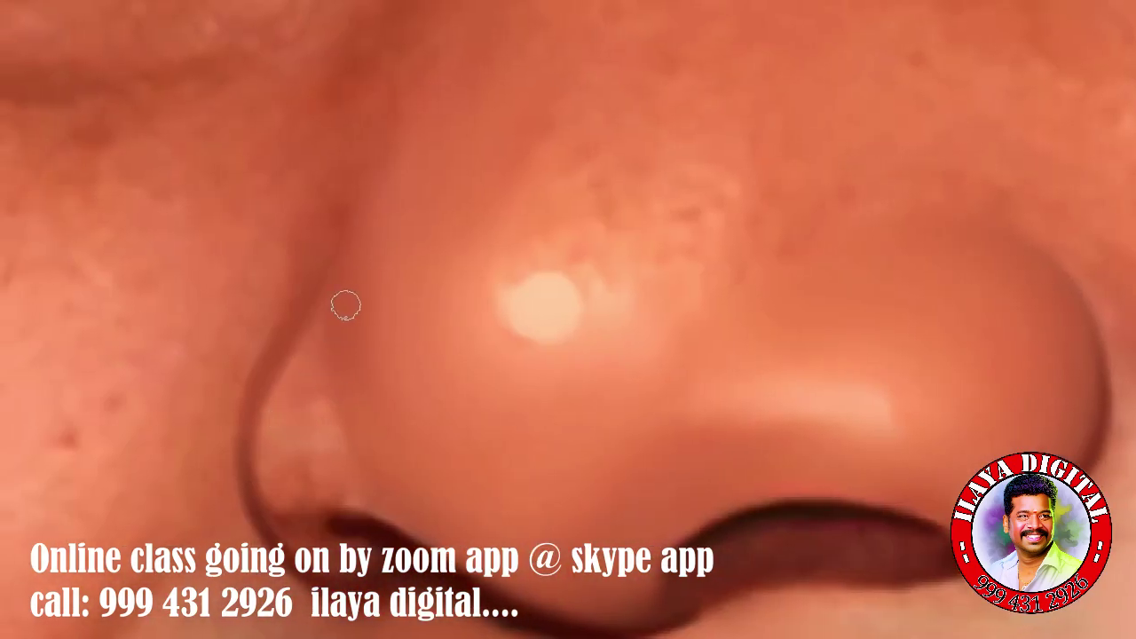
key(bracketright)
key(bracketright)
key(bracketright)
key(bracketright)
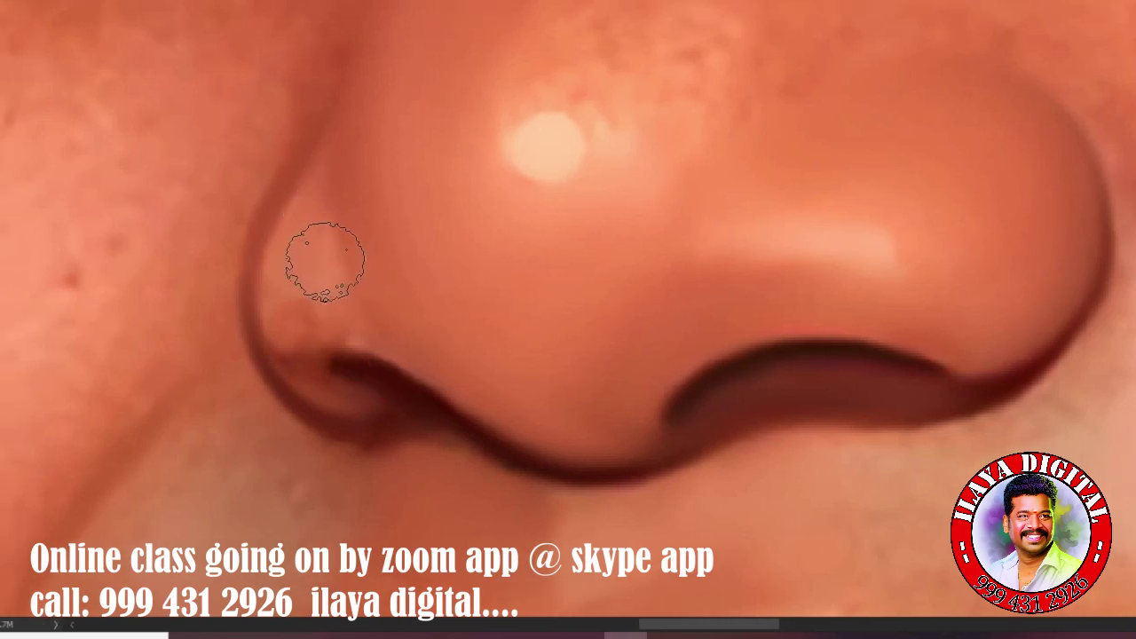
mouse_move(310, 167)
mouse_down()
mouse_move(317, 246)
mouse_move(325, 211)
mouse_move(308, 316)
mouse_up()
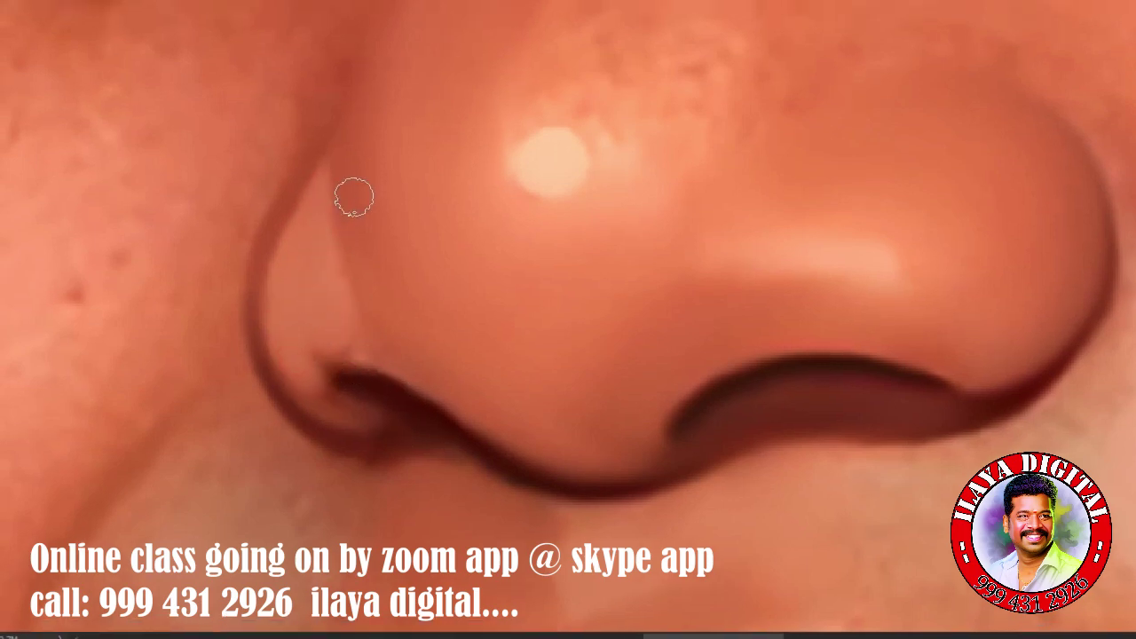
drag(354, 196, 388, 360)
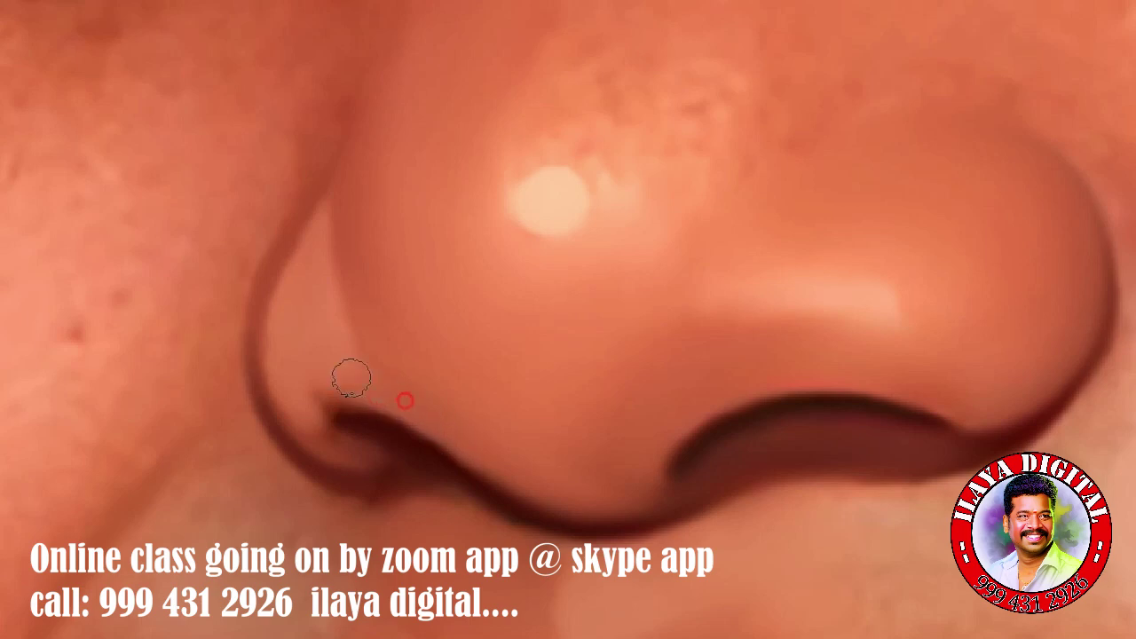
drag(329, 441, 295, 363)
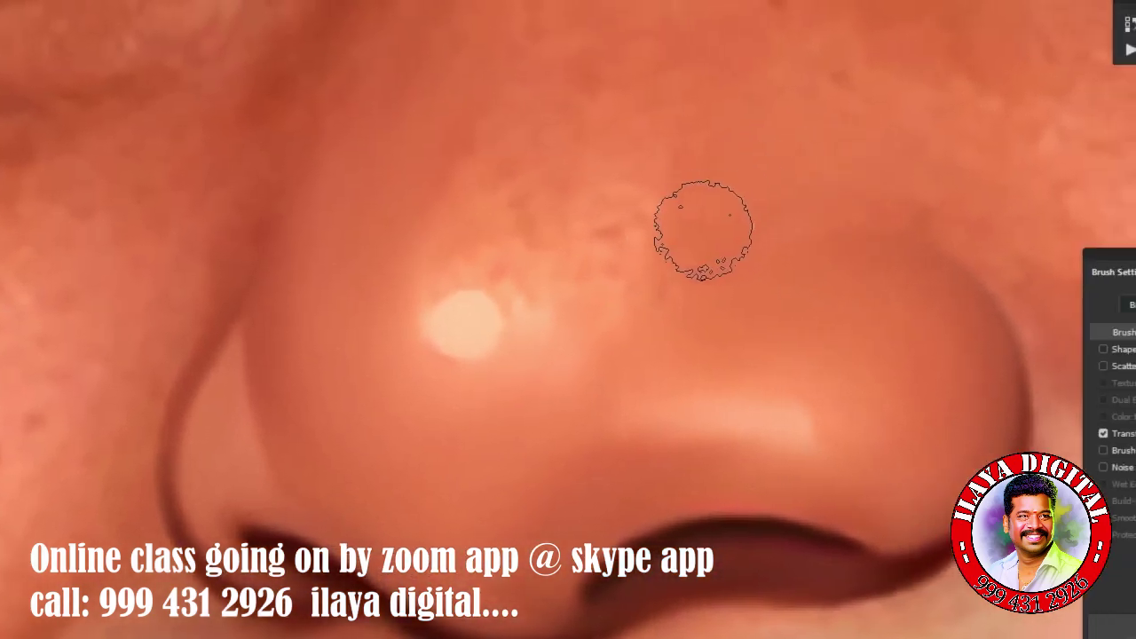
Blend the skin above the nose tip, the bridge, the tip highlight, and the fold beside the nostril.
drag(572, 252, 503, 203)
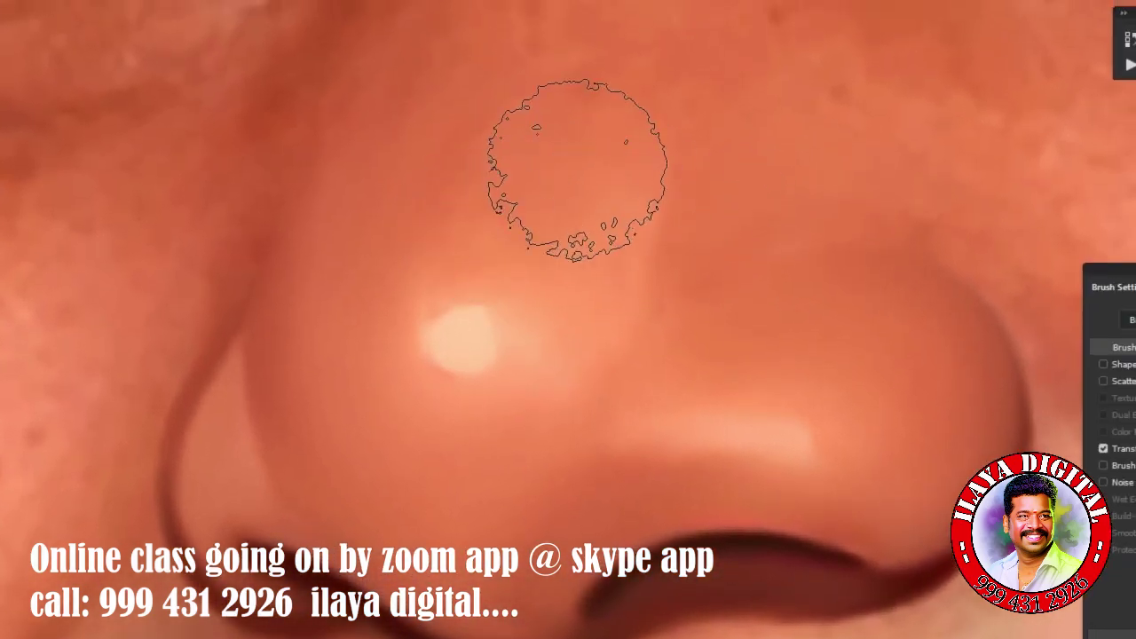
drag(708, 280, 700, 263)
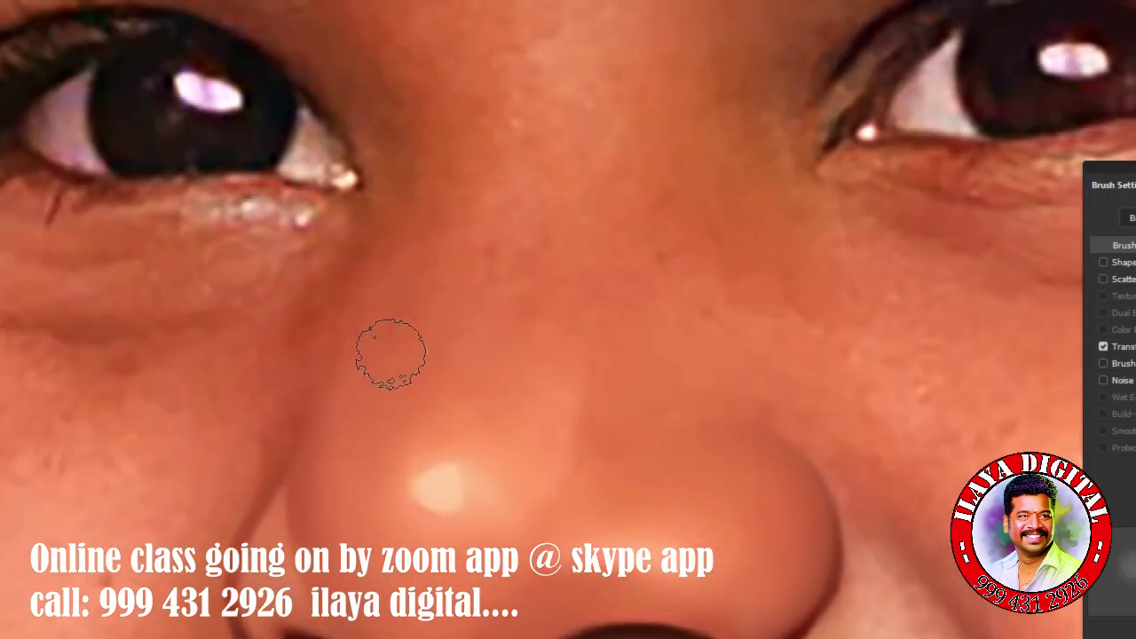
click(497, 266)
click(563, 360)
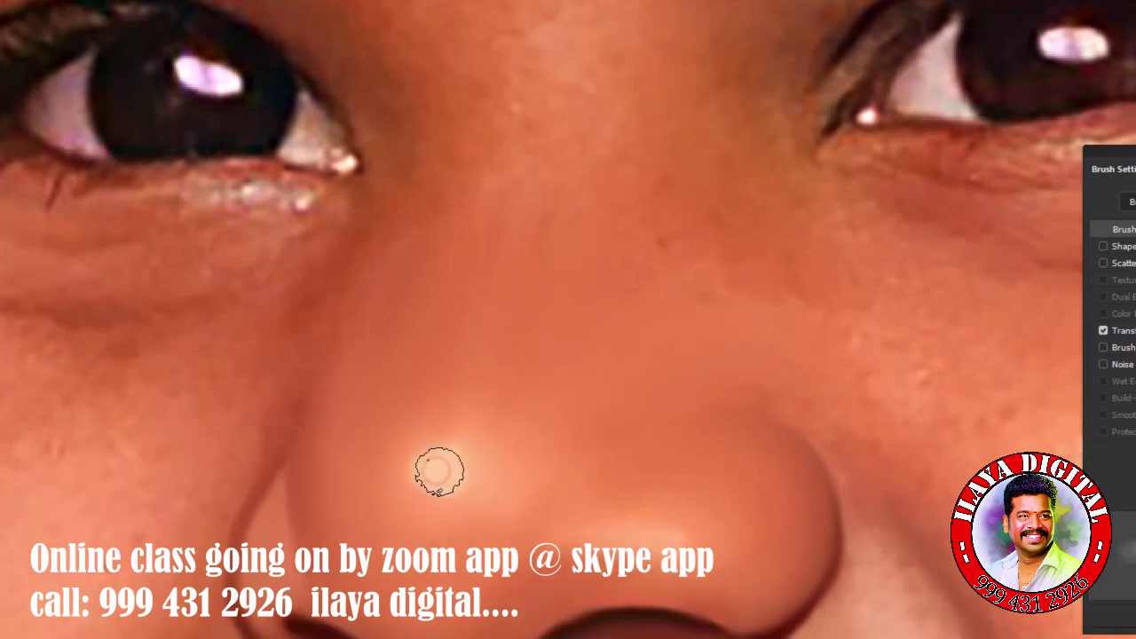
click(661, 462)
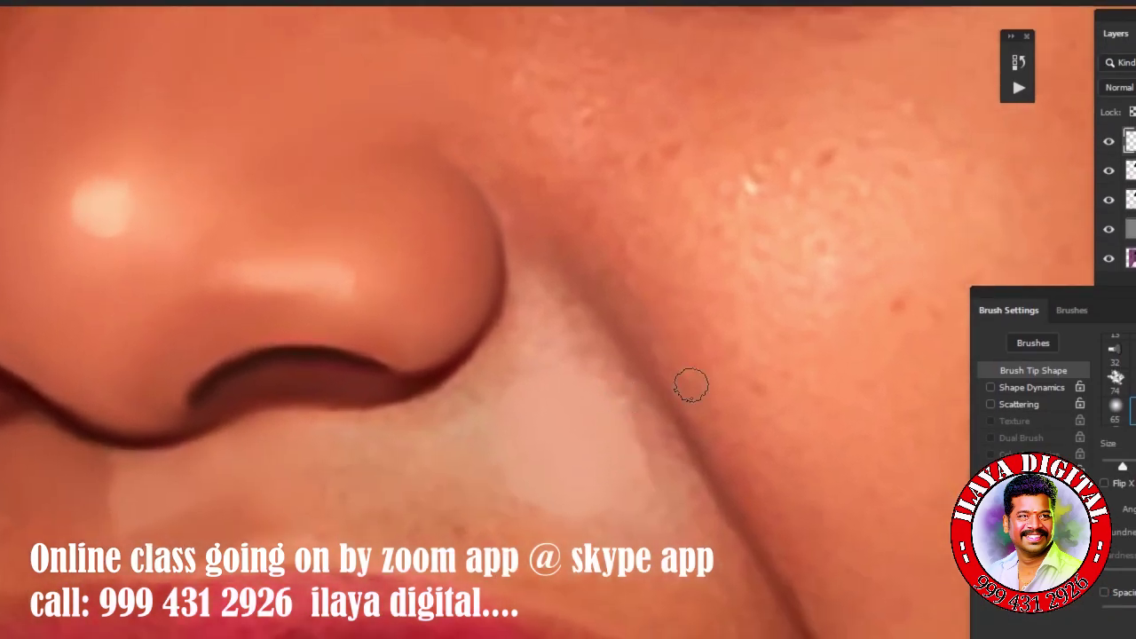
click(712, 390)
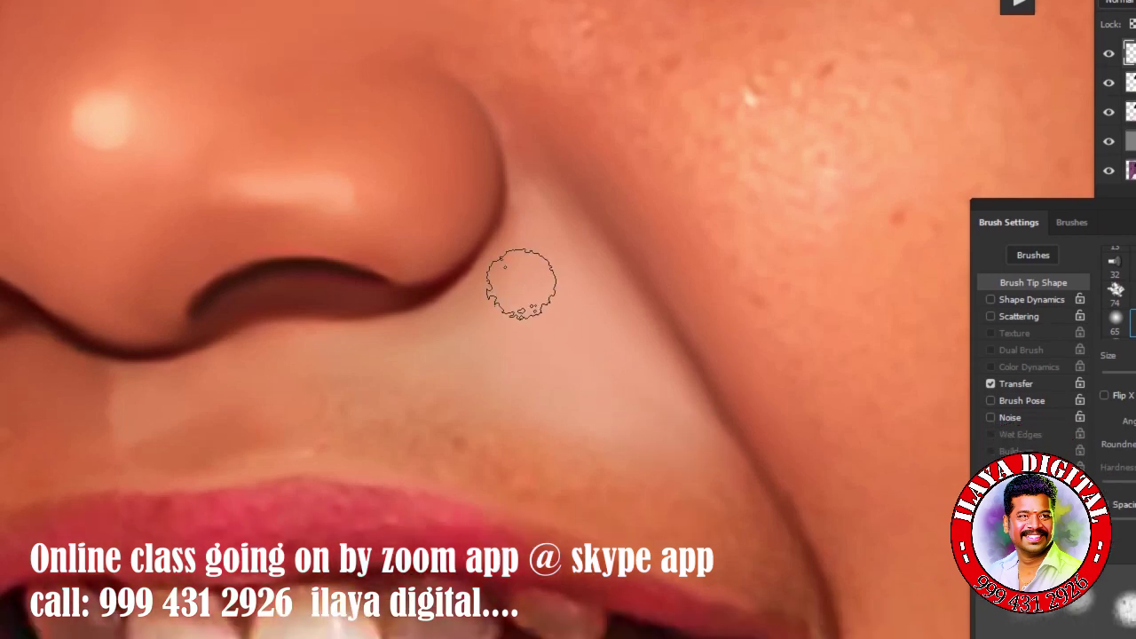
key(p)
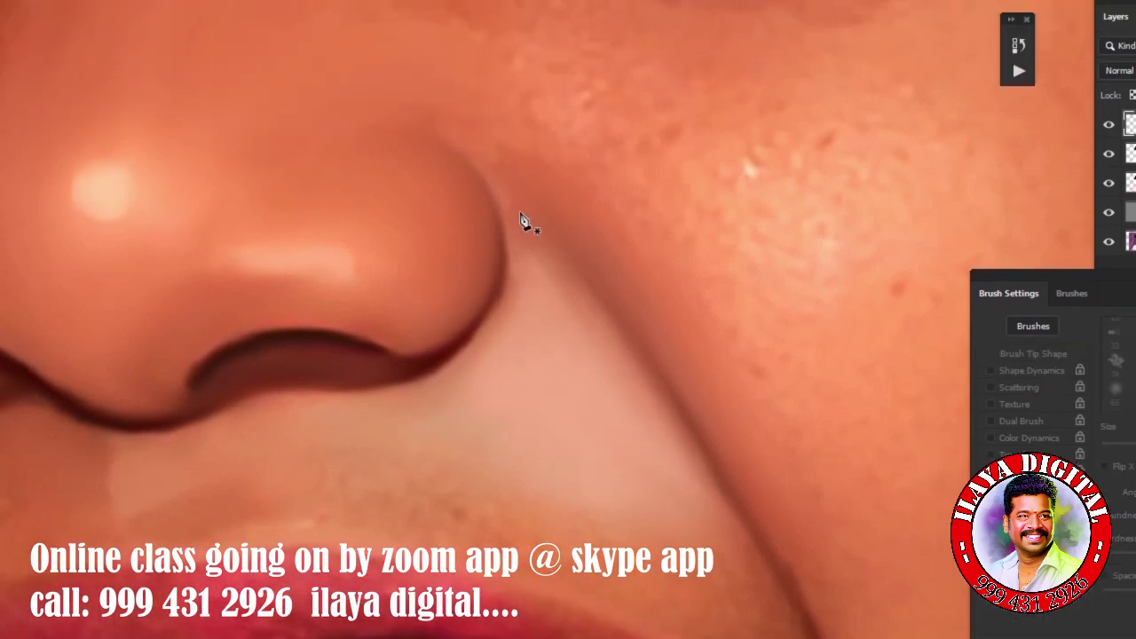
Draw a curved Pen path from the nose edge along the cheek fold and around the nose wing.
click(519, 195)
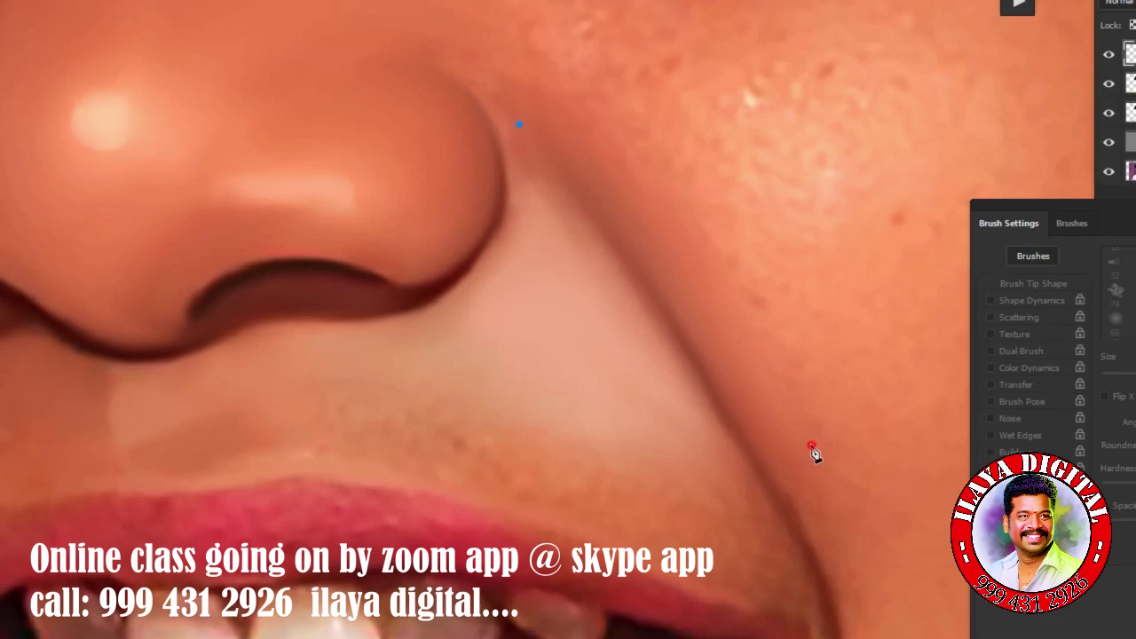
drag(809, 406, 851, 532)
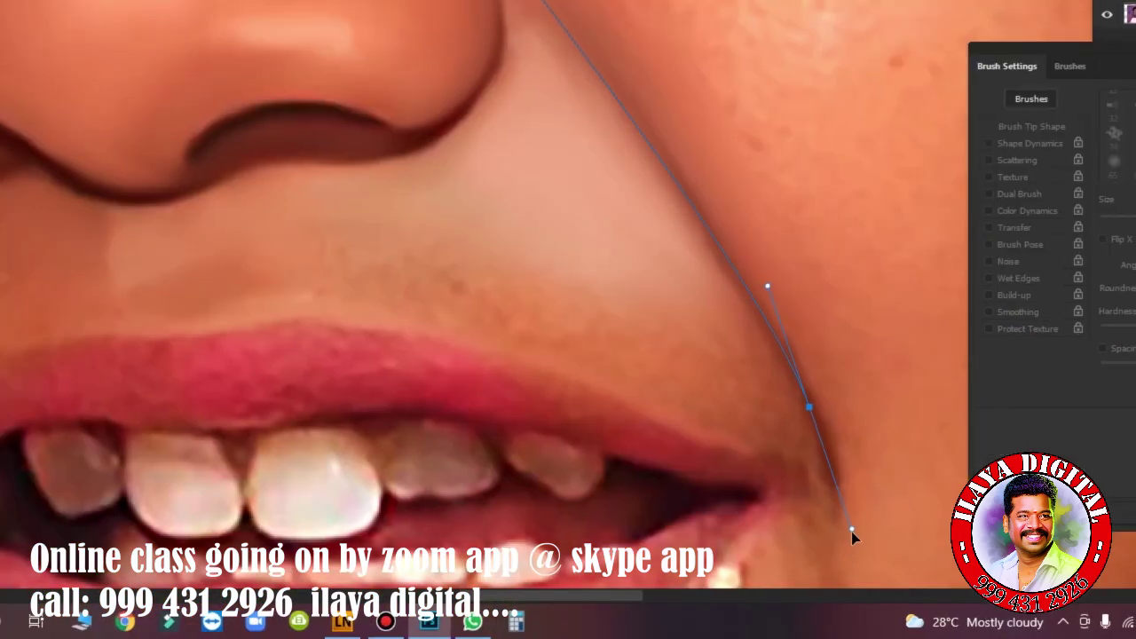
click(299, 170)
drag(520, 169, 554, 184)
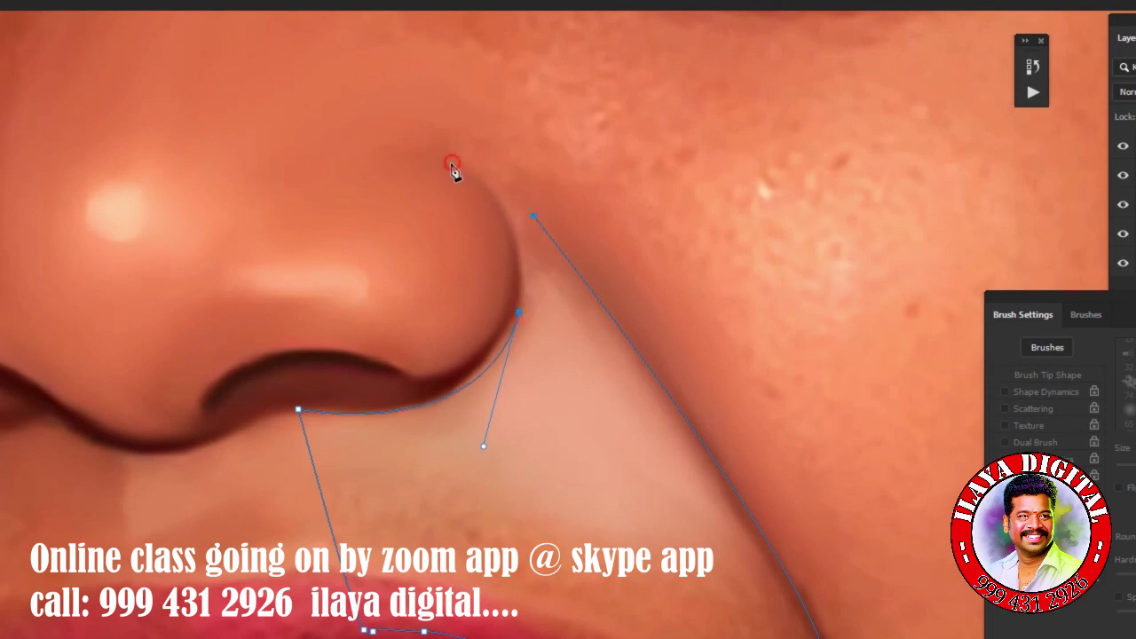
drag(452, 166, 366, 162)
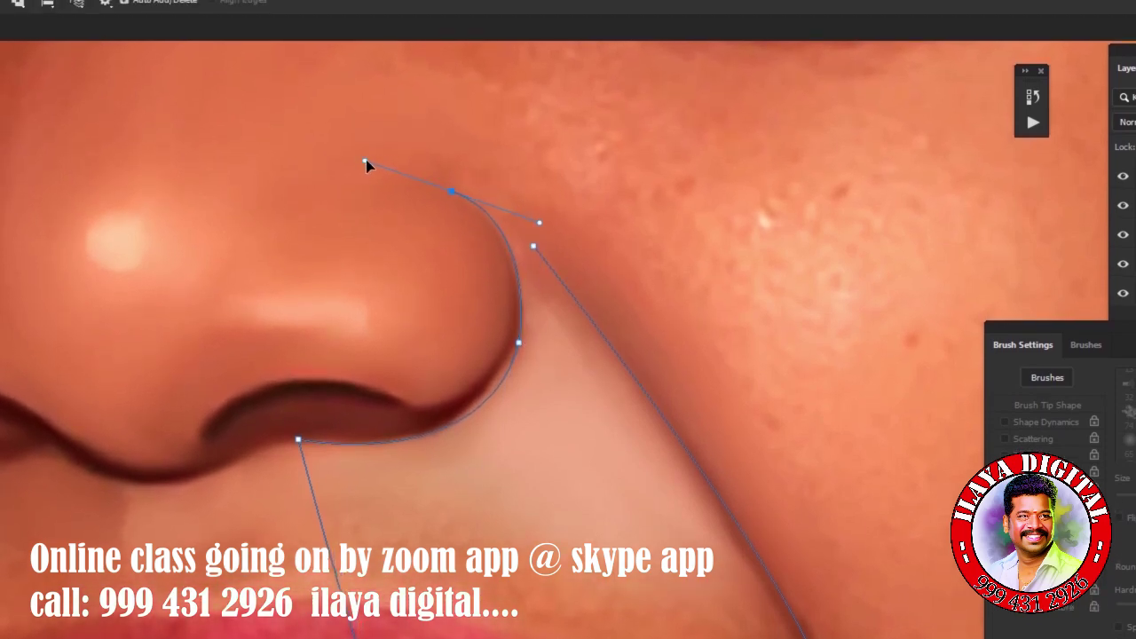
Convert the path to a selection and feather it by 3 pixels.
key(ctrl+Return)
key(shift+F6)
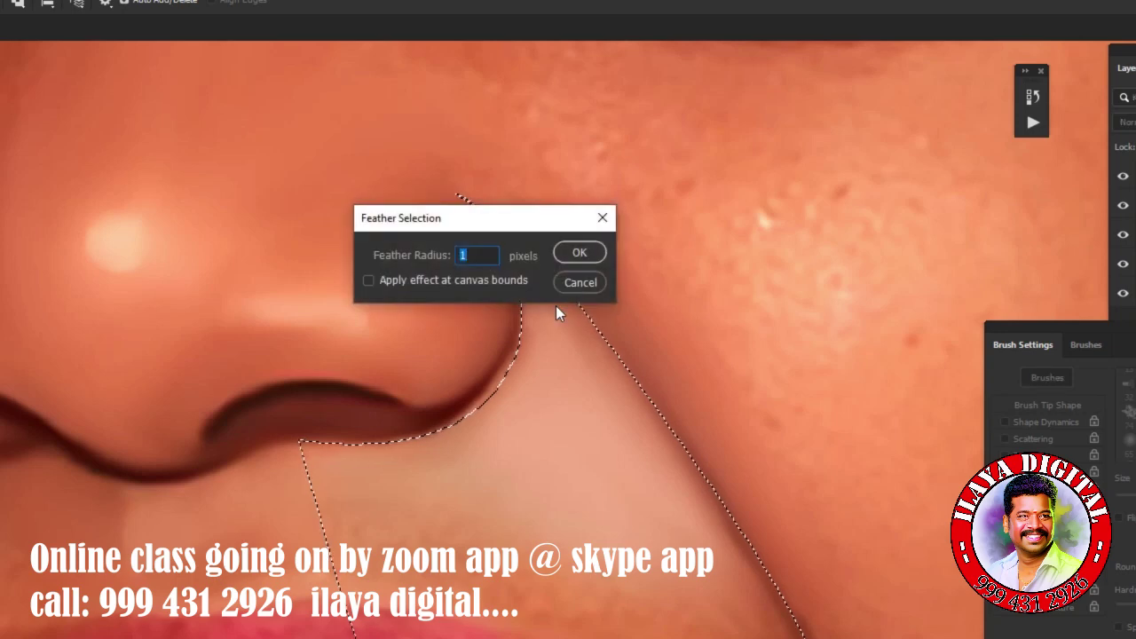
text(3)
key(Return)
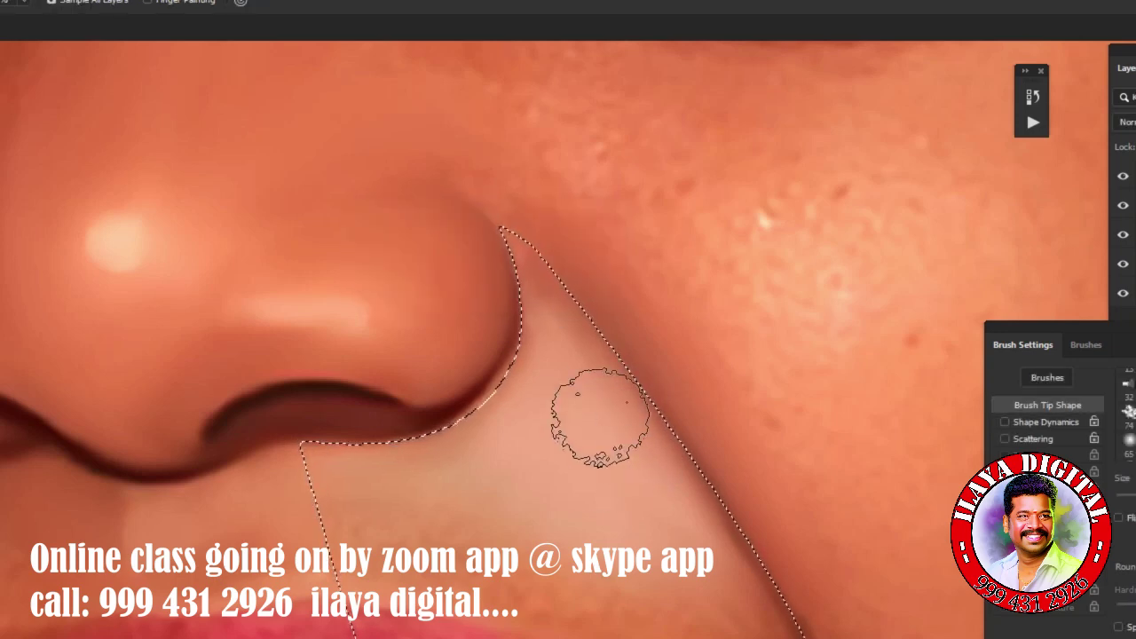
With the Mixer Brush, blend the selected cheek patch from nostril to lip corner into lighter, even skin.
key(b)
click(609, 456)
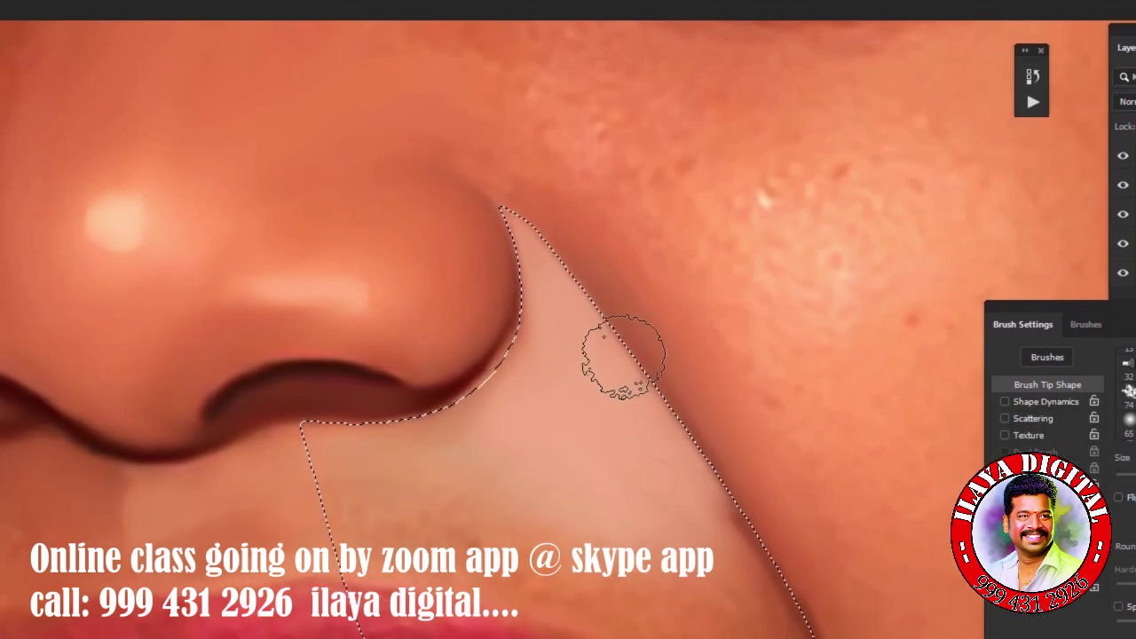
drag(622, 433, 779, 480)
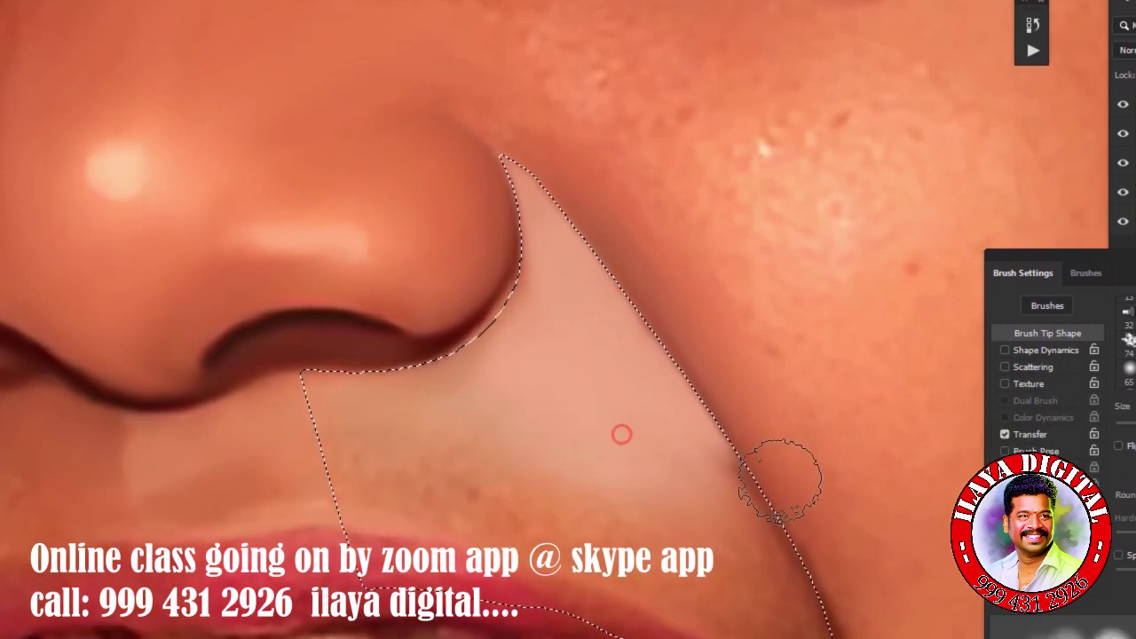
drag(540, 277, 765, 479)
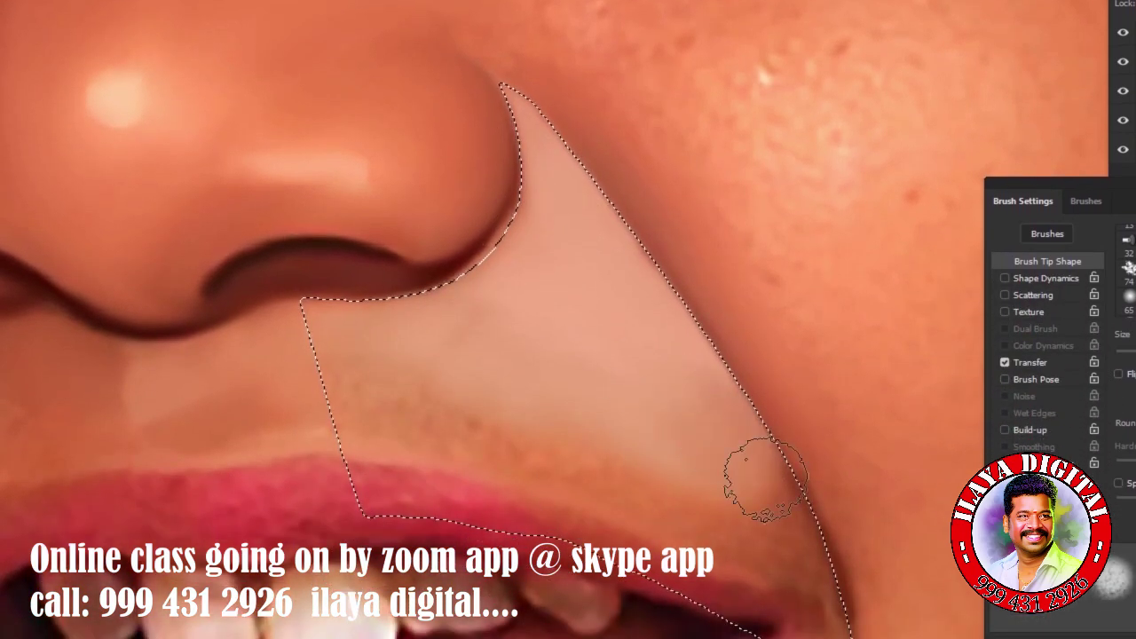
drag(672, 355, 735, 393)
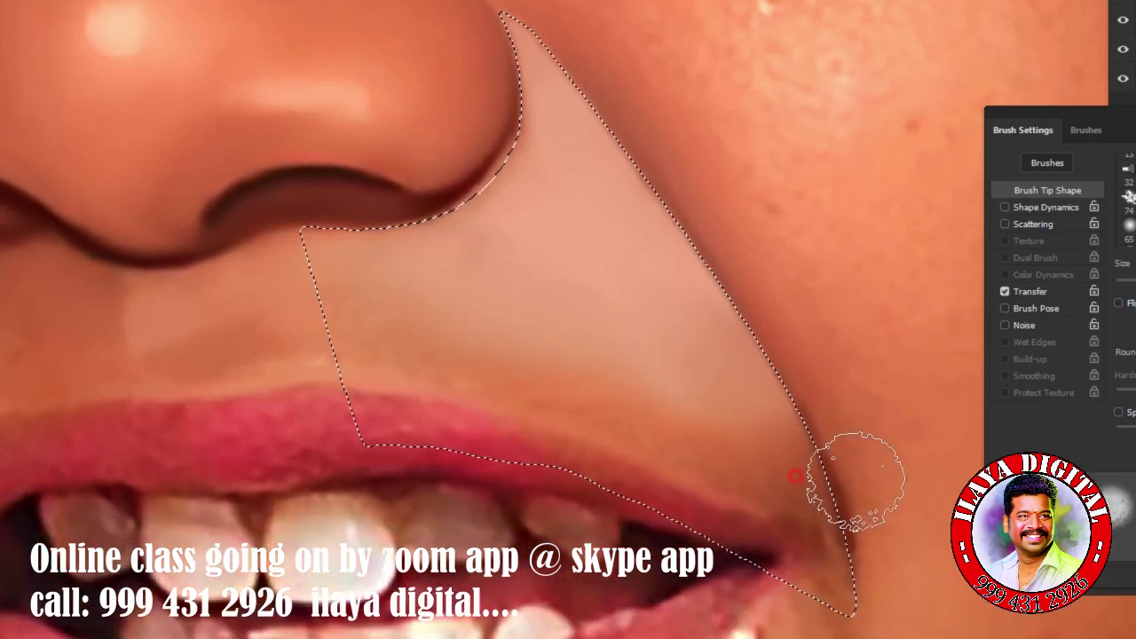
drag(730, 439, 678, 349)
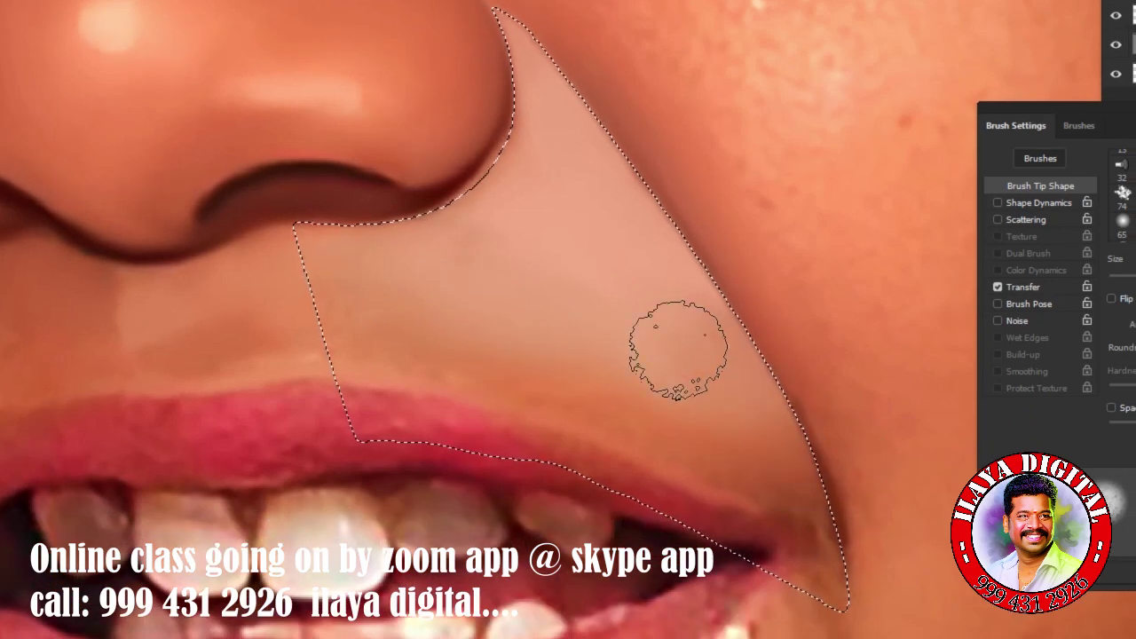
drag(697, 420, 362, 326)
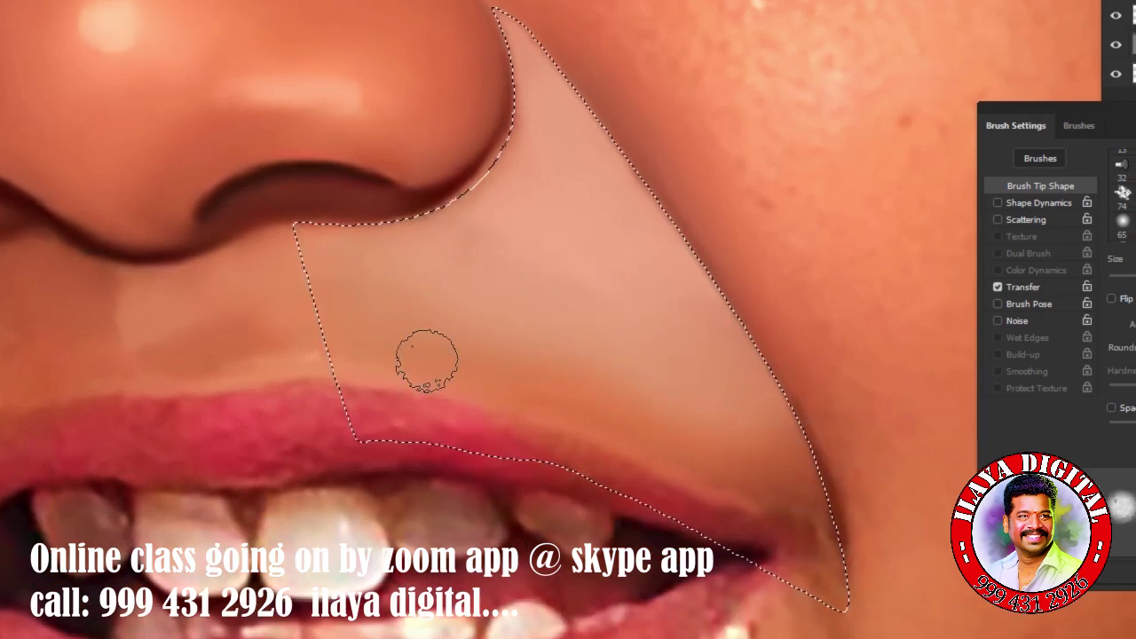
mouse_move(427, 360)
mouse_down()
mouse_move(733, 432)
mouse_move(789, 463)
mouse_move(530, 312)
mouse_up()
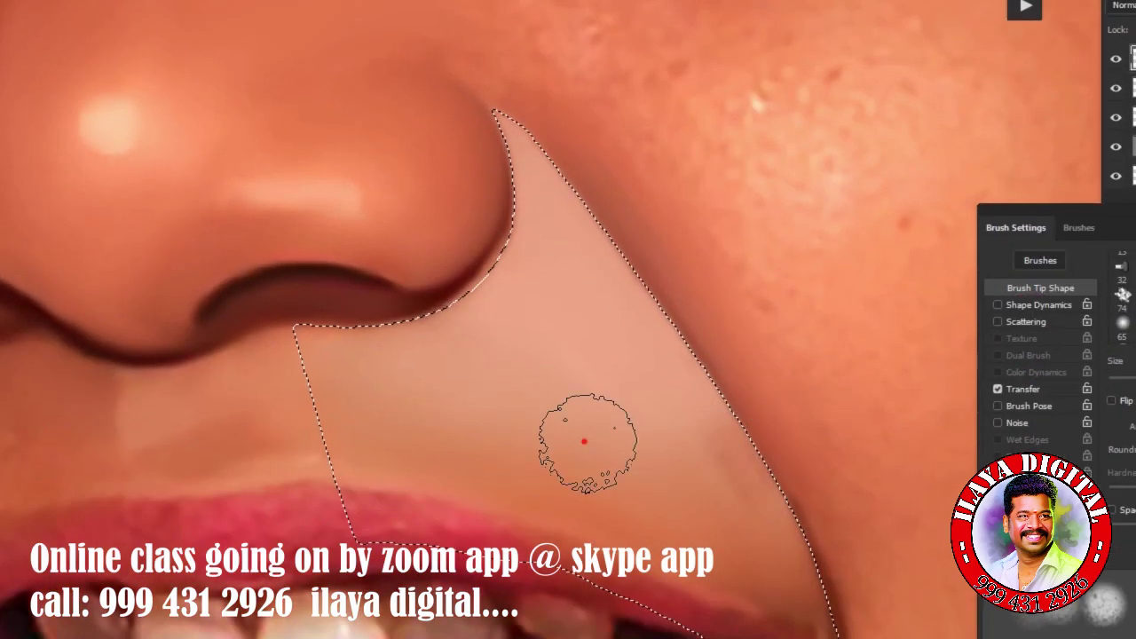
drag(516, 242, 786, 433)
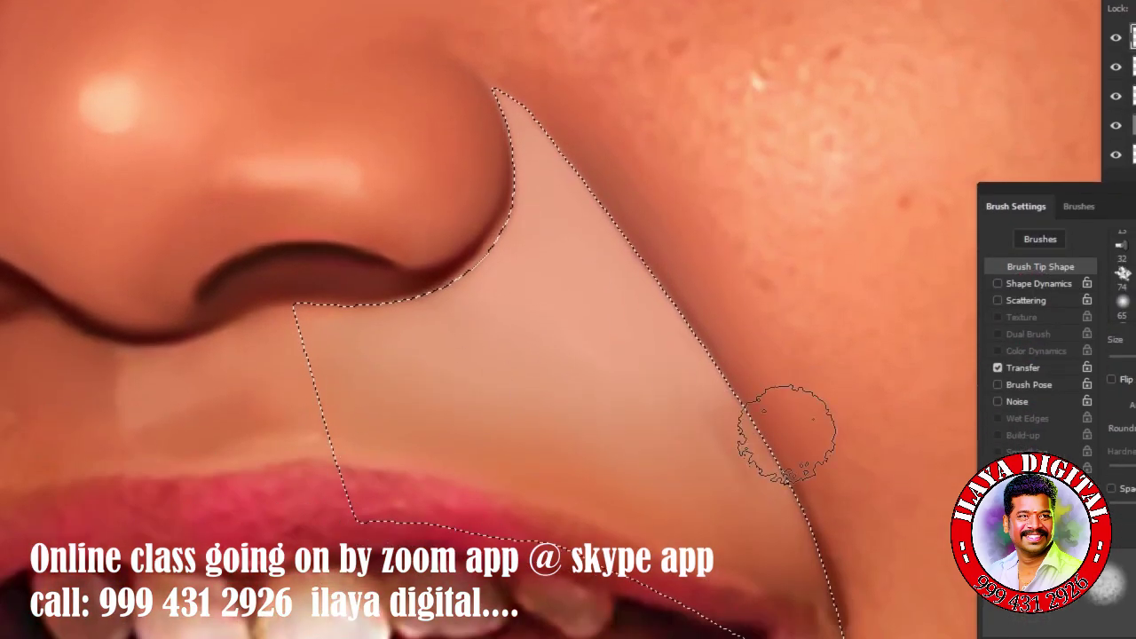
drag(380, 240, 397, 286)
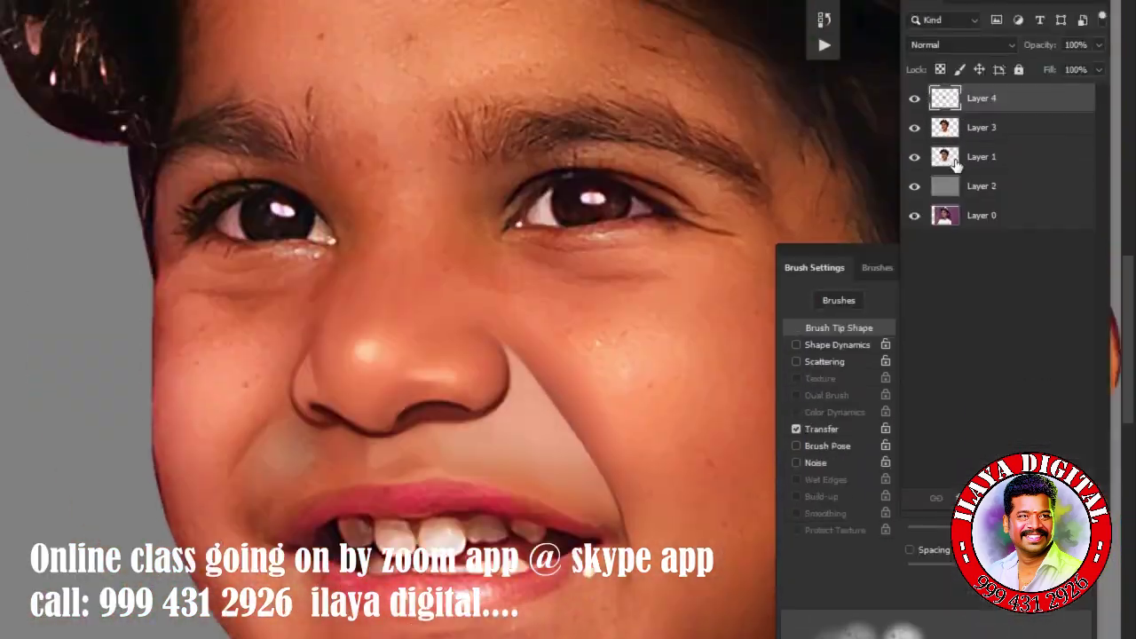
Zoom on the nostril edge and resize the Mixer Brush to roughly double its stroke width.
scroll(425, 259, up, 5)
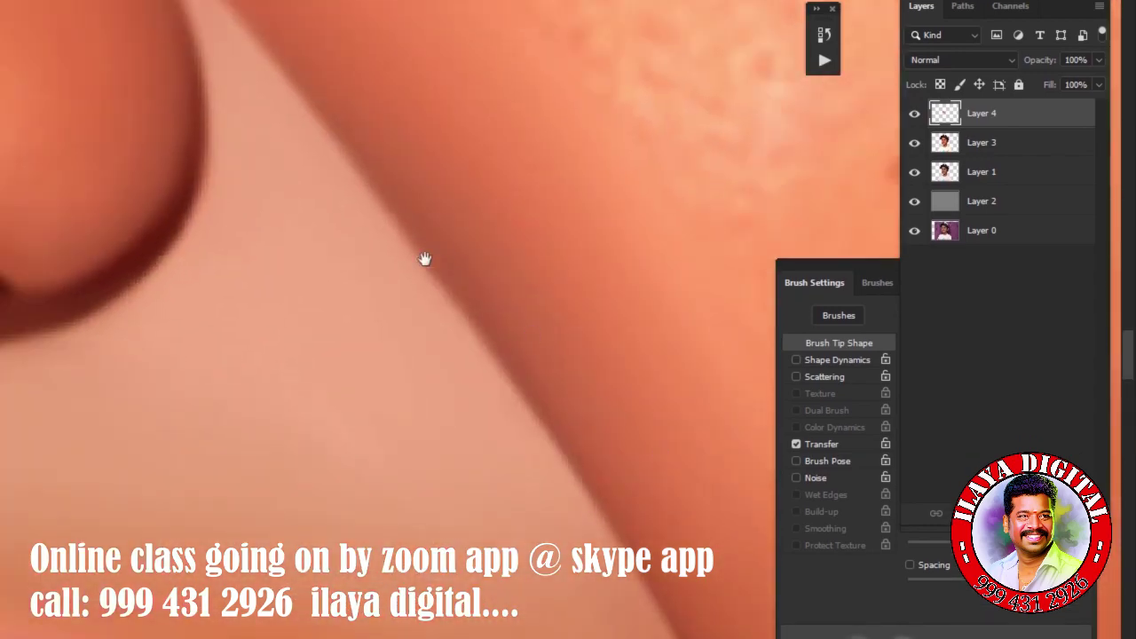
scroll(425, 258, down, 5)
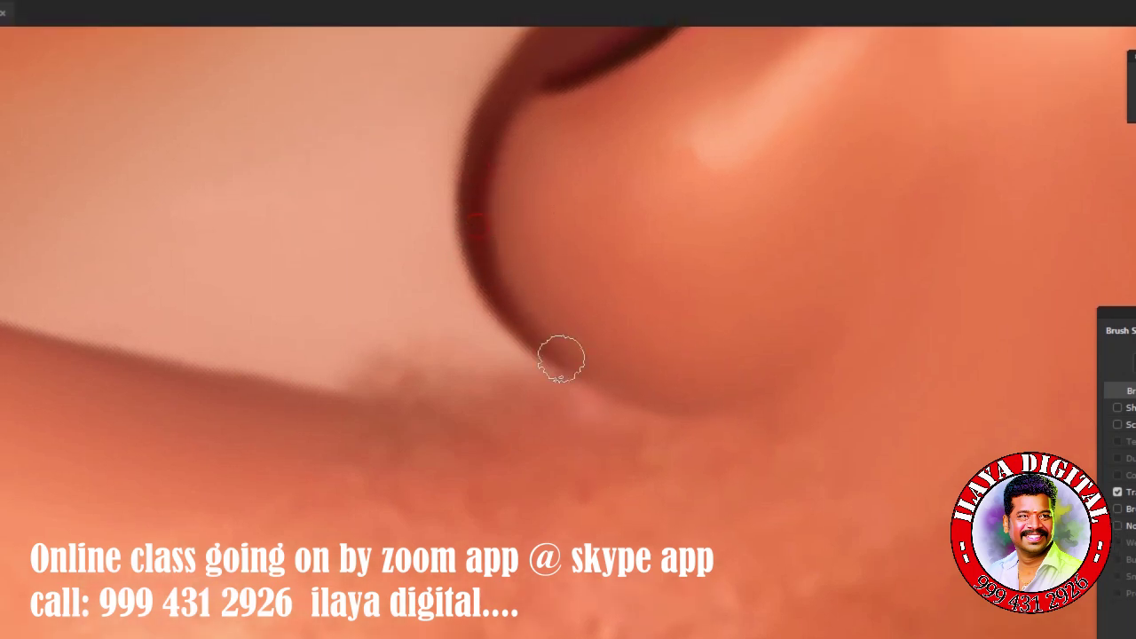
key(bracketright)
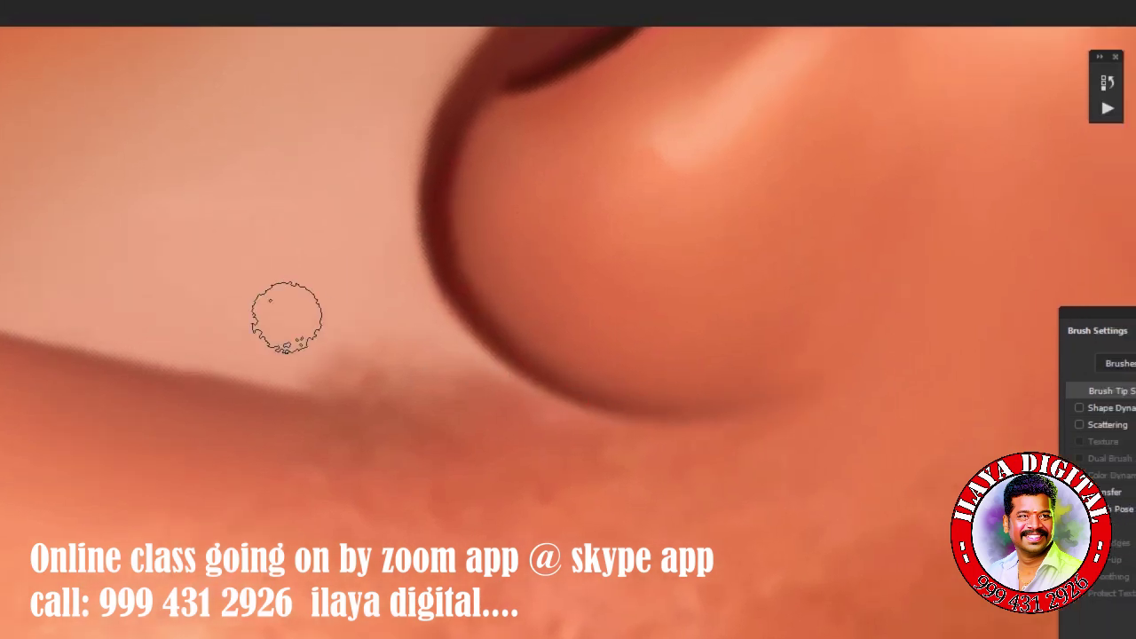
key(bracketleft)
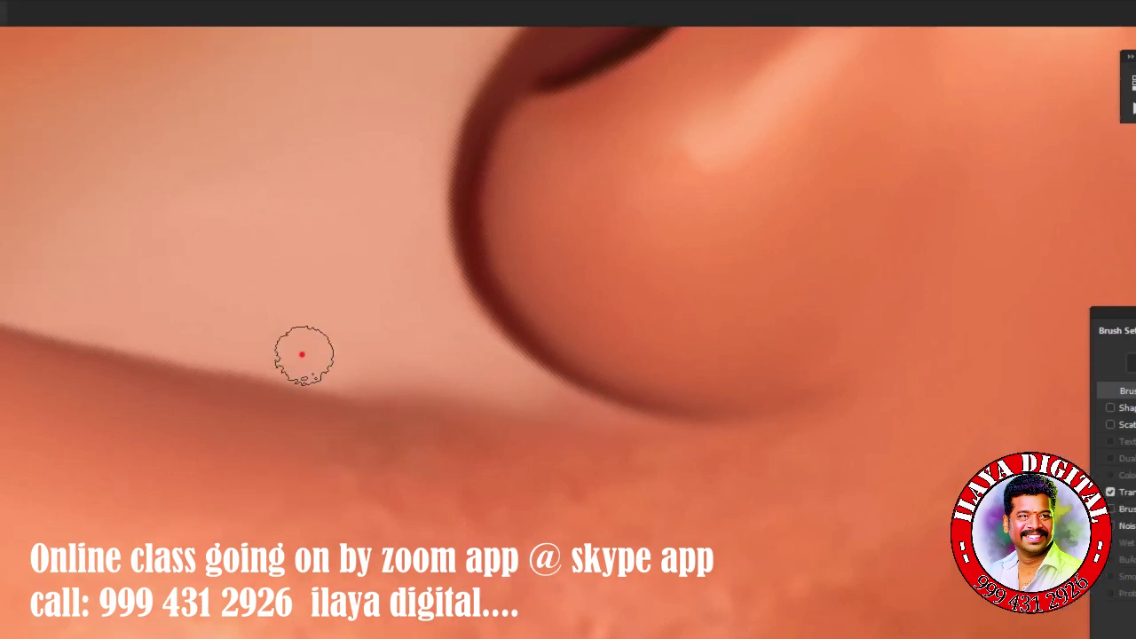
key(bracketright)
key(bracketright)
key(bracketright)
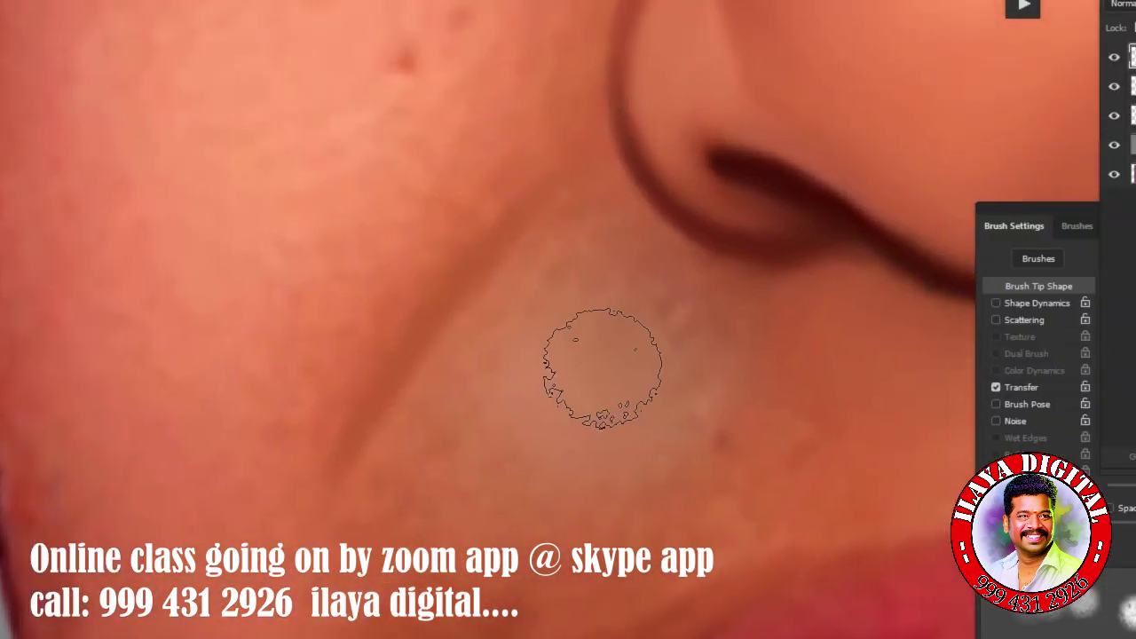
Place curved Pen anchors down the cheek, at the mouth corner, and along the upper lip edge.
click(578, 177)
drag(320, 462, 314, 501)
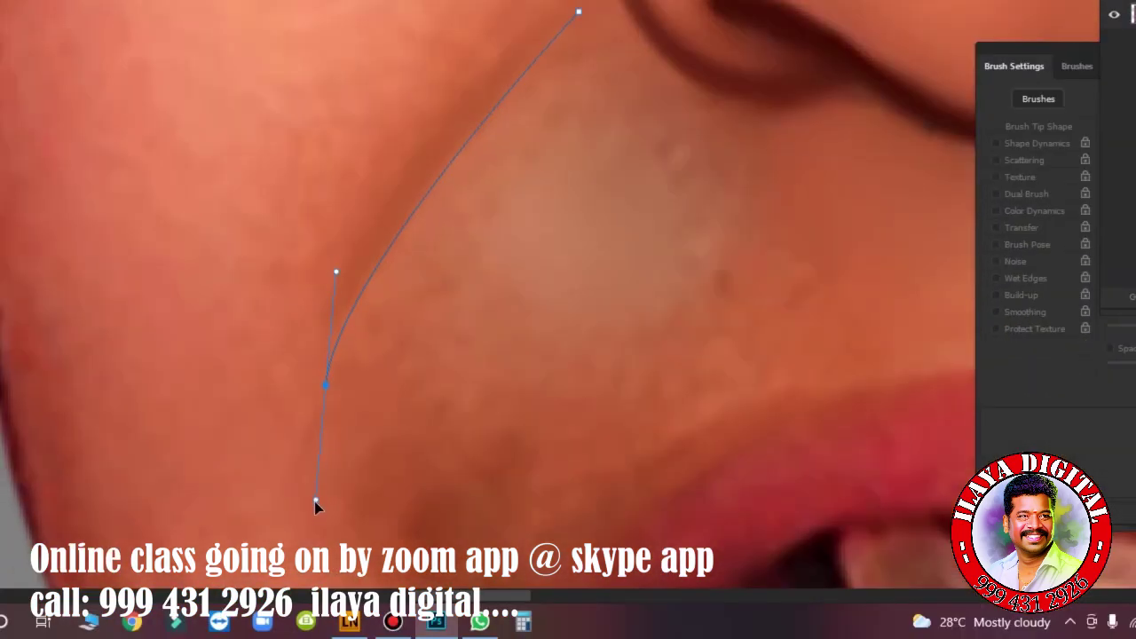
drag(557, 413, 403, 155)
drag(372, 390, 474, 383)
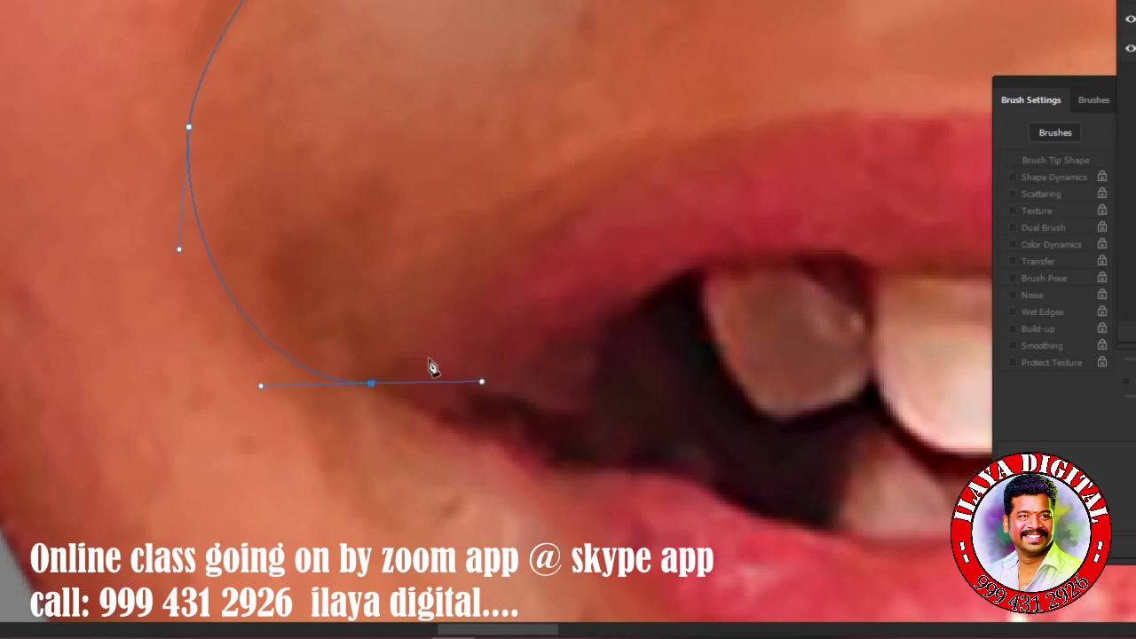
drag(854, 170, 446, 223)
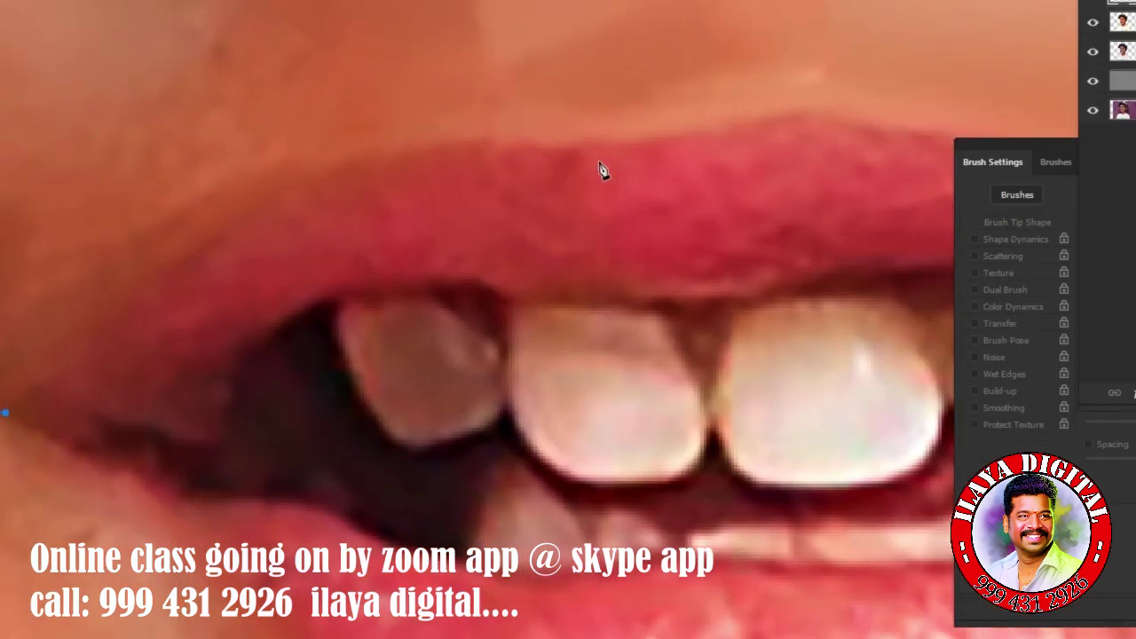
drag(626, 169, 851, 225)
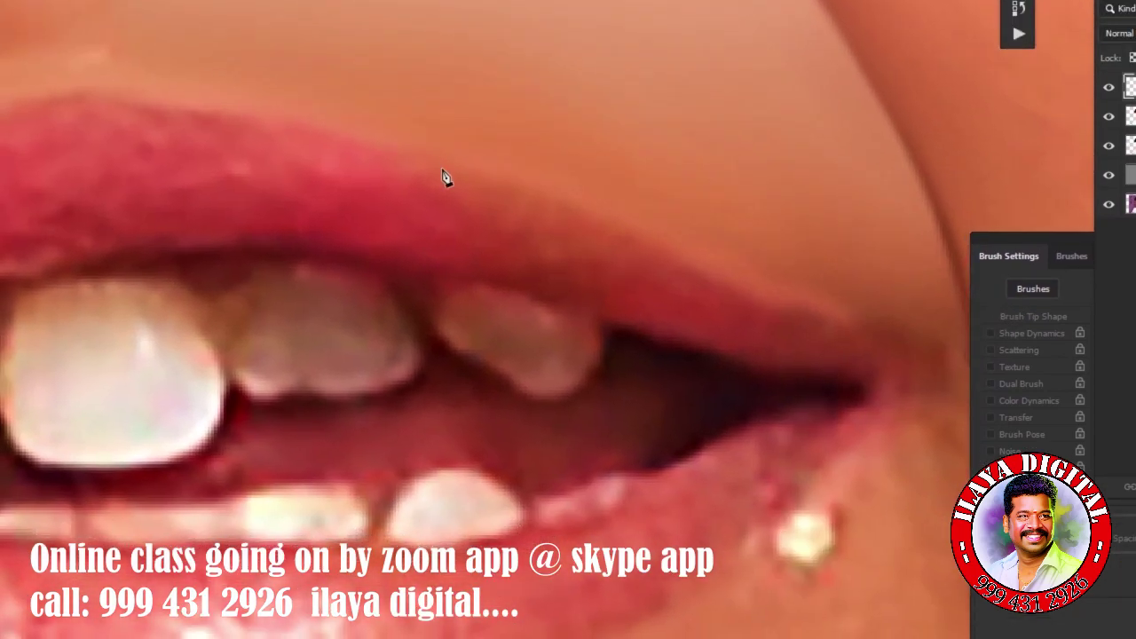
drag(444, 175, 564, 221)
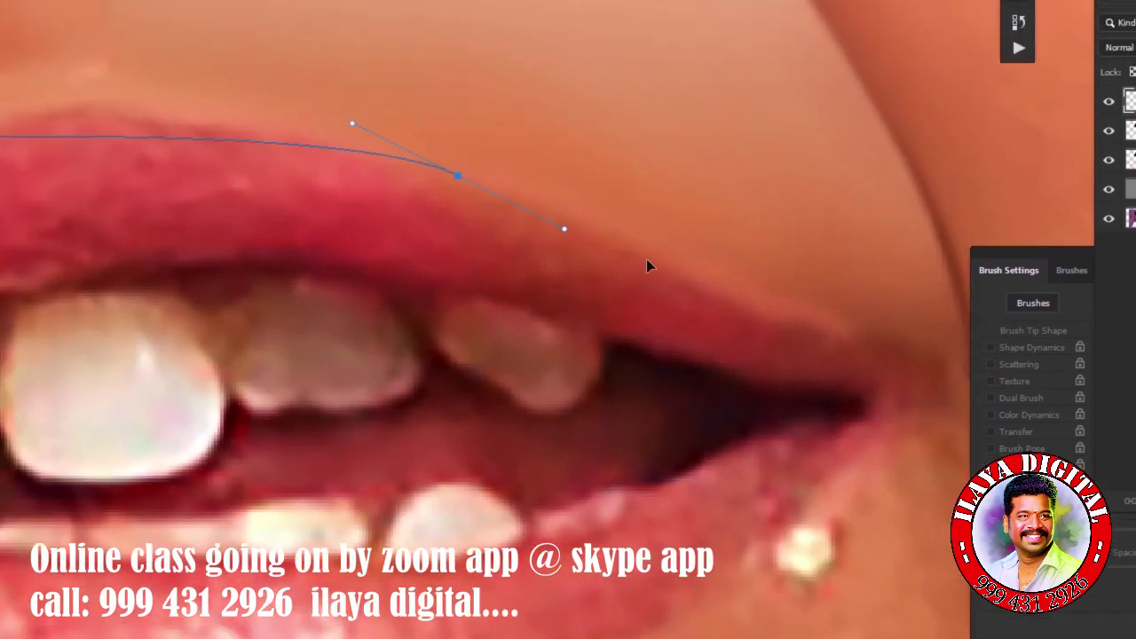
mouse_move(775, 305)
mouse_down()
mouse_move(797, 295)
mouse_move(822, 329)
mouse_up()
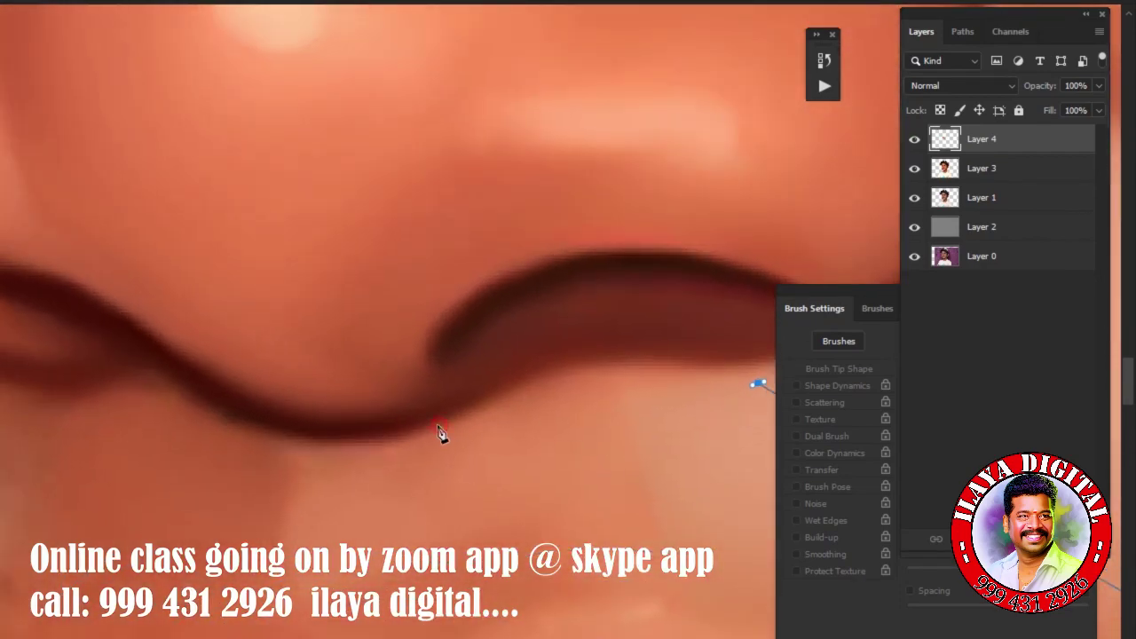
Trace the path under the nostril base and up the side of the nose, then load it as a selection.
click(552, 426)
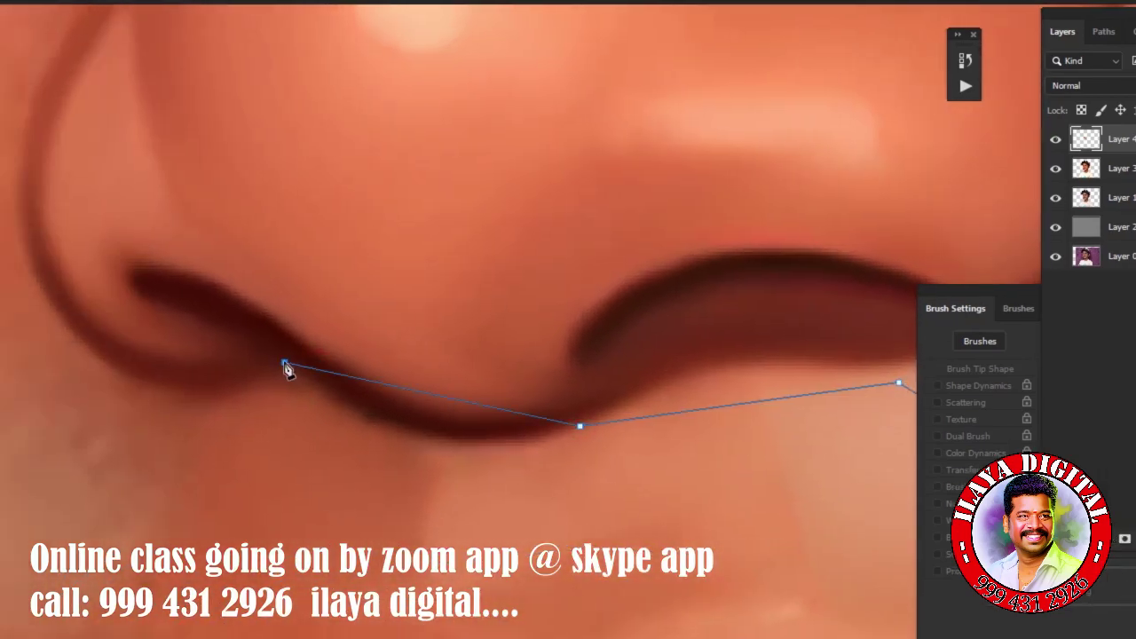
mouse_move(404, 362)
mouse_down()
mouse_move(283, 232)
mouse_move(243, 233)
mouse_up()
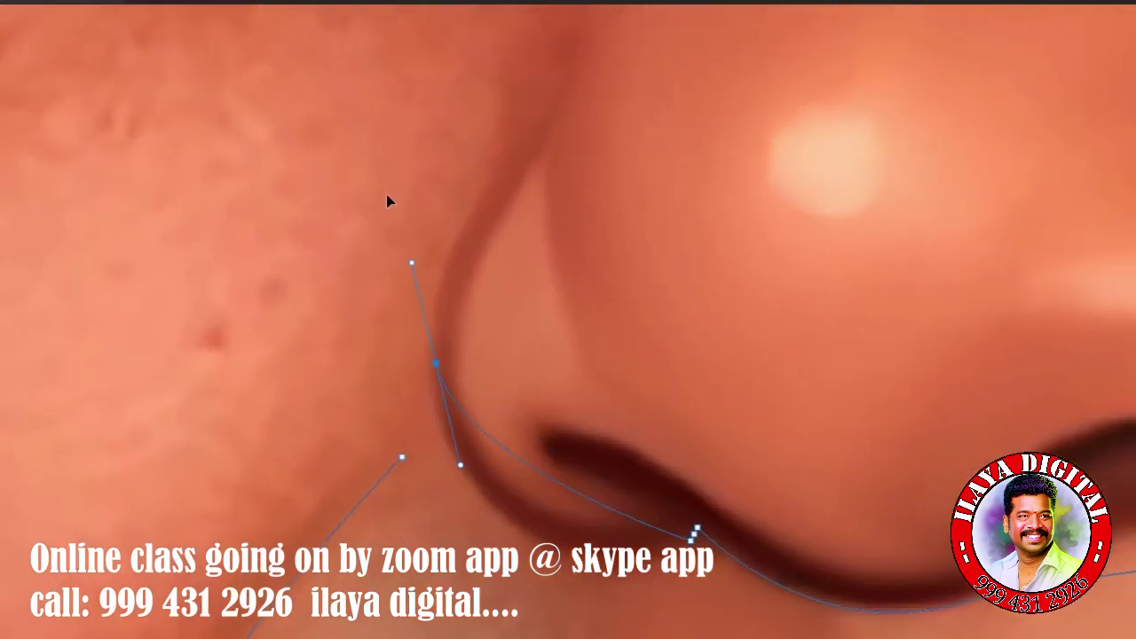
drag(388, 202, 411, 164)
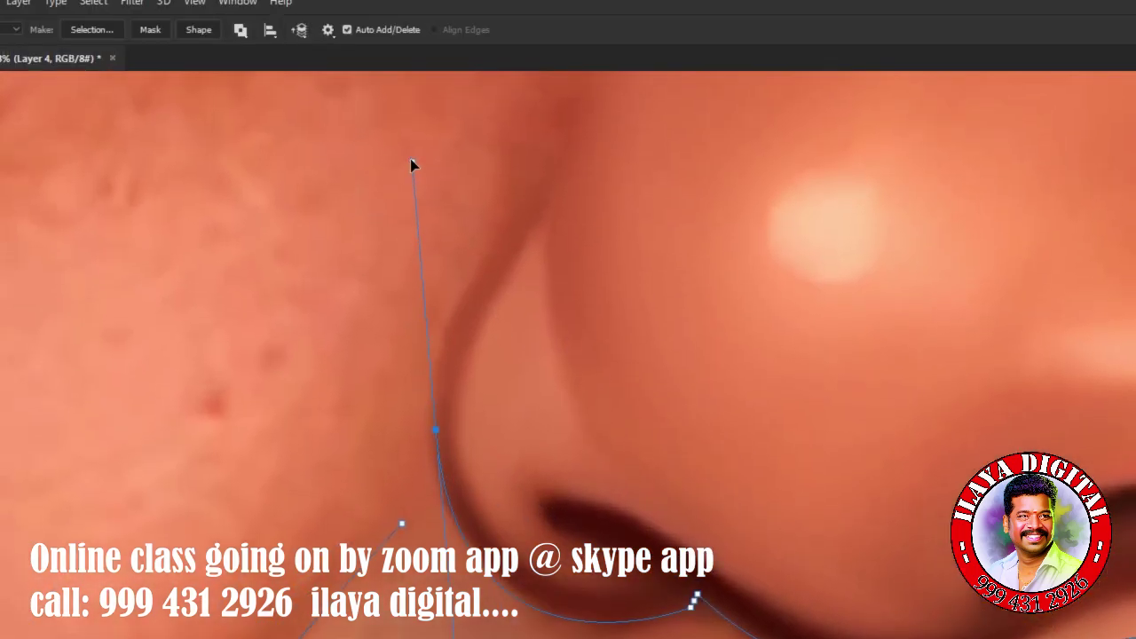
key(ctrl+Return)
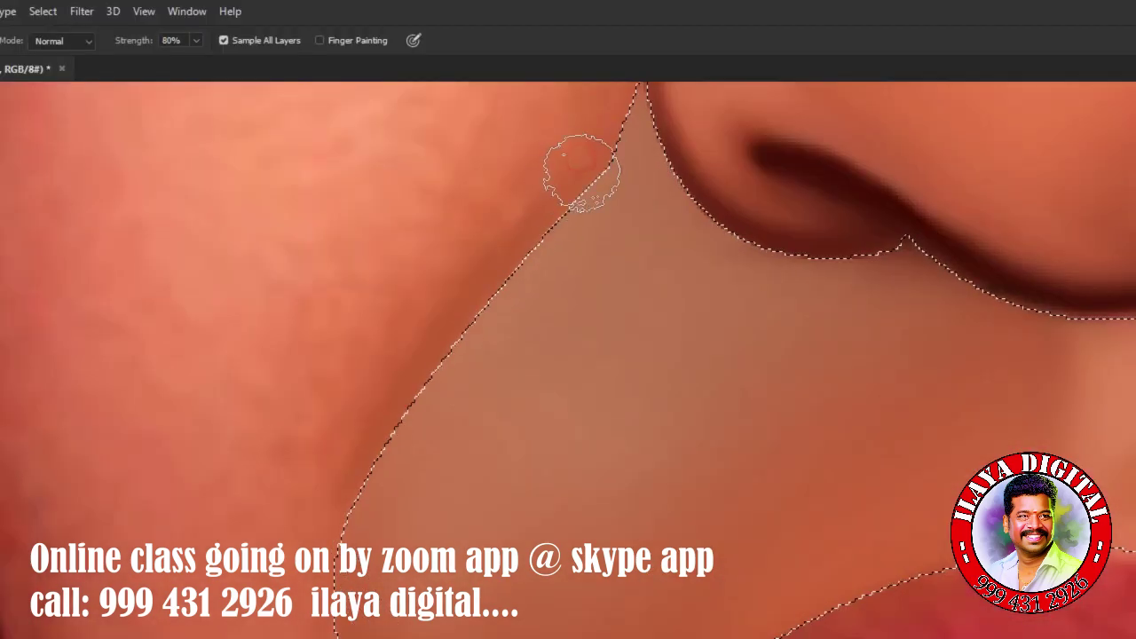
Smudge the skin along the selection edge beside the nose and cheek at 80% strength.
drag(581, 173, 337, 466)
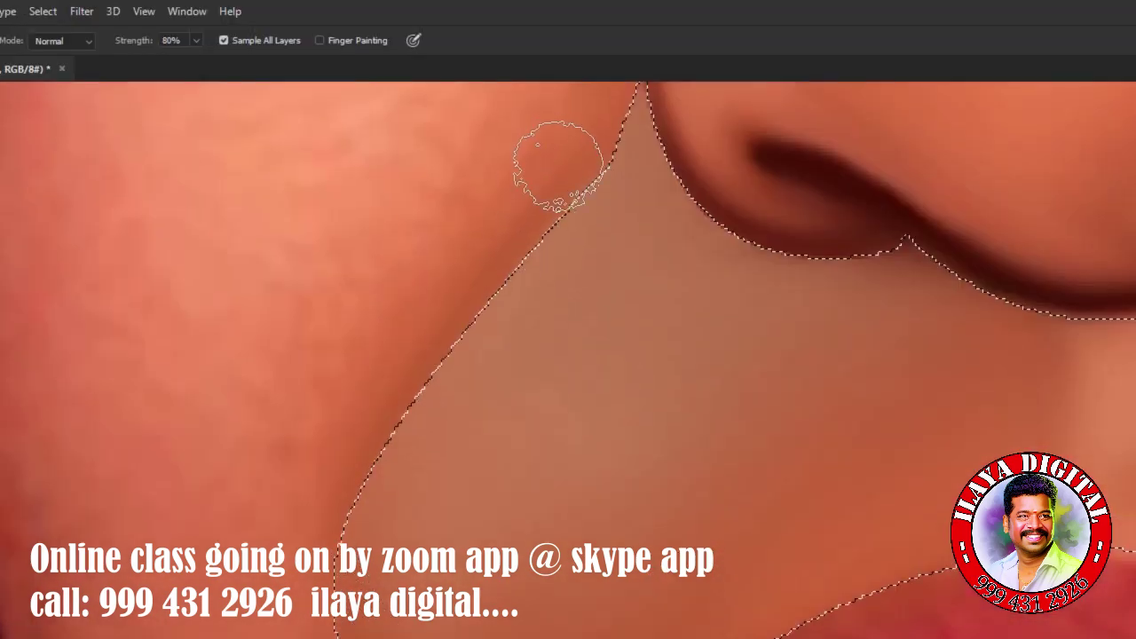
drag(552, 157, 342, 479)
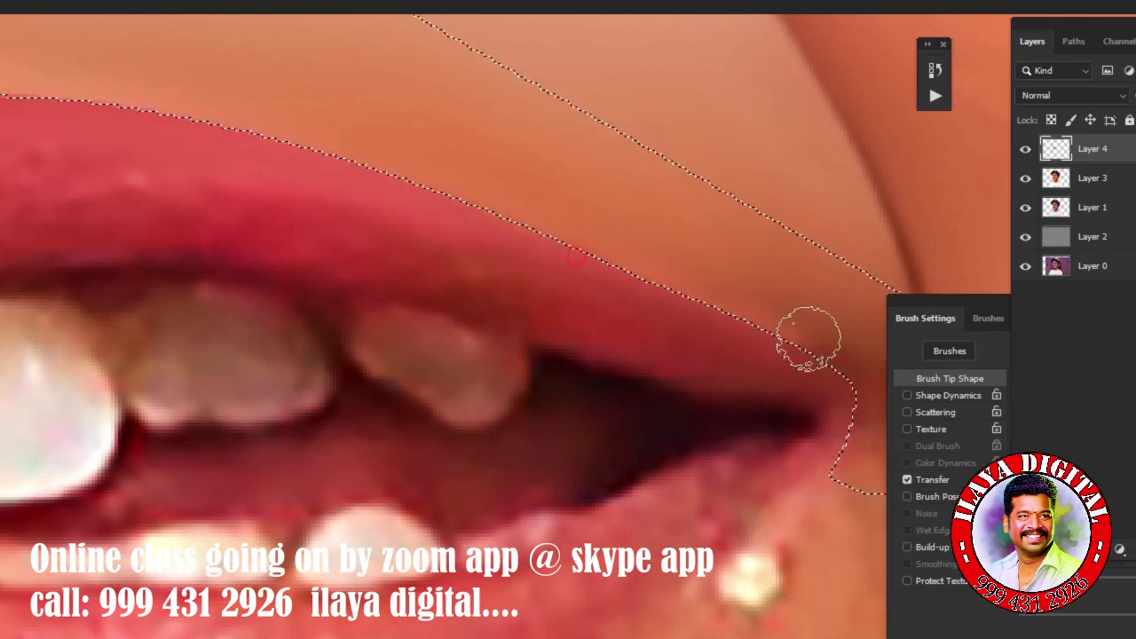
Feather the above-lip selection by 2 pixels and bring the area near the nose into view.
key(ctrl+minus)
key(shift+F6)
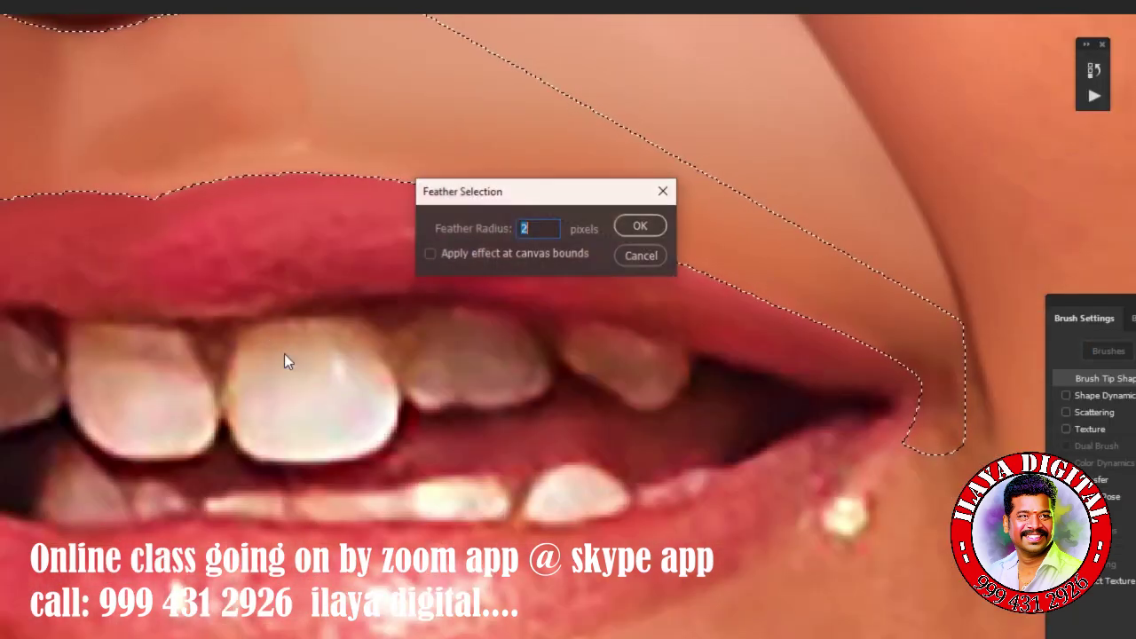
key(Return)
key(ctrl+plus)
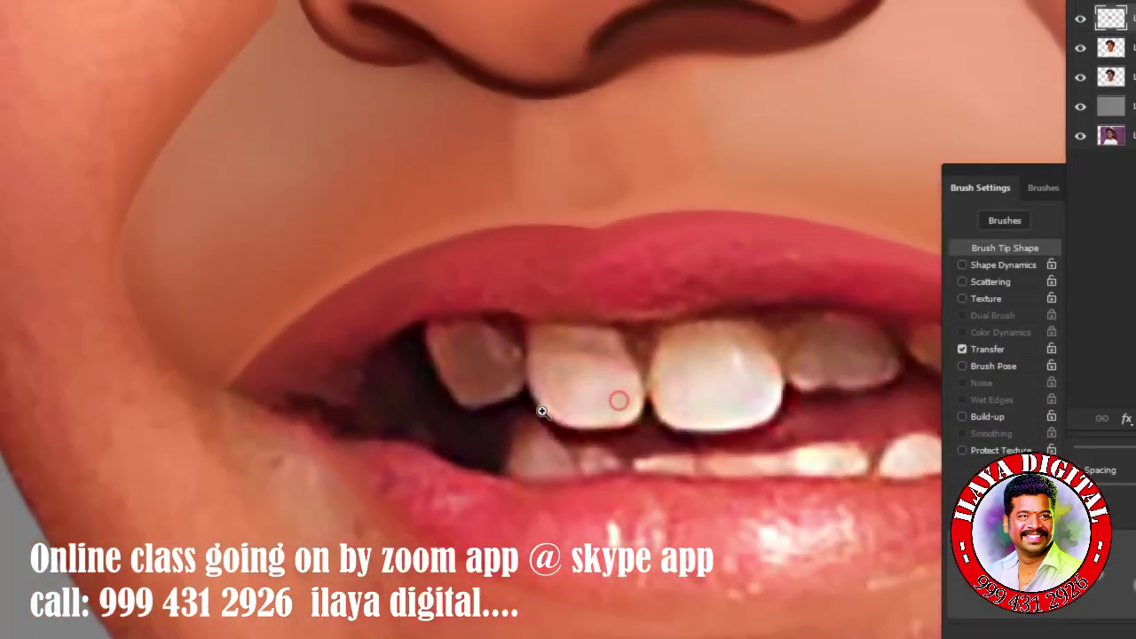
drag(541, 411, 624, 234)
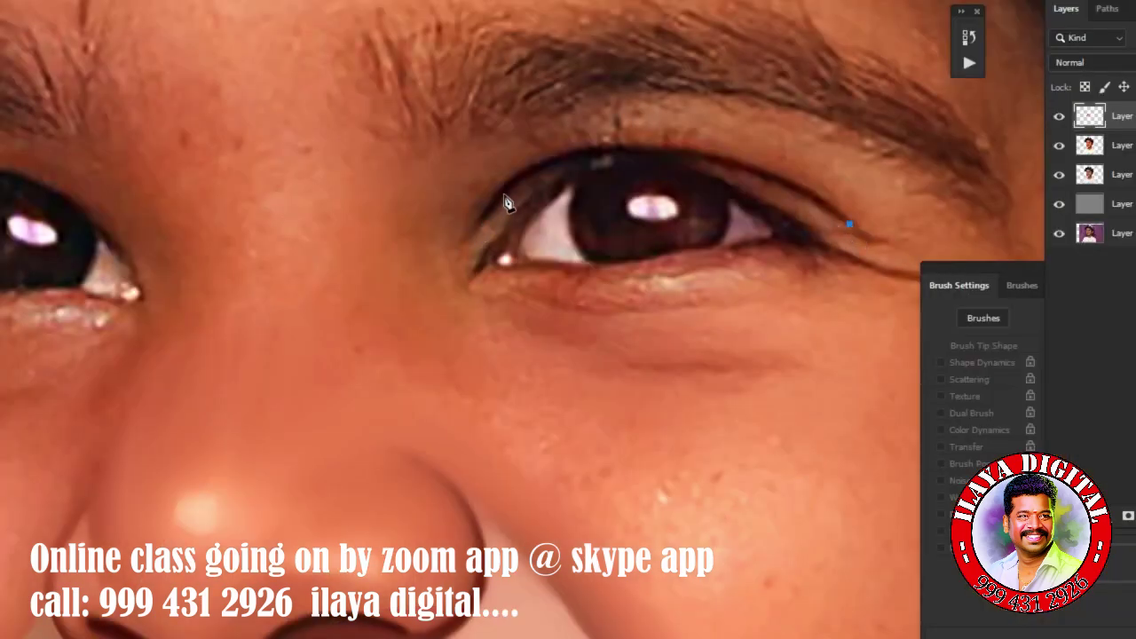
Trace a curved pen path around the eye's outer corner and beneath the eye.
mouse_move(501, 191)
mouse_down()
mouse_move(397, 299)
mouse_move(322, 303)
mouse_up()
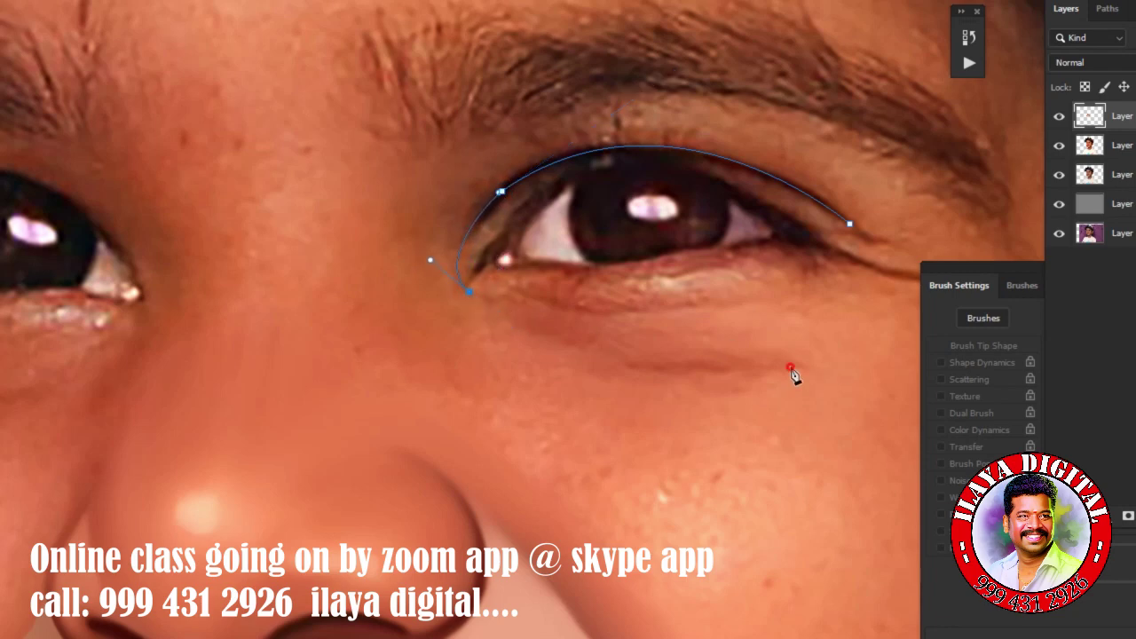
drag(790, 367, 573, 423)
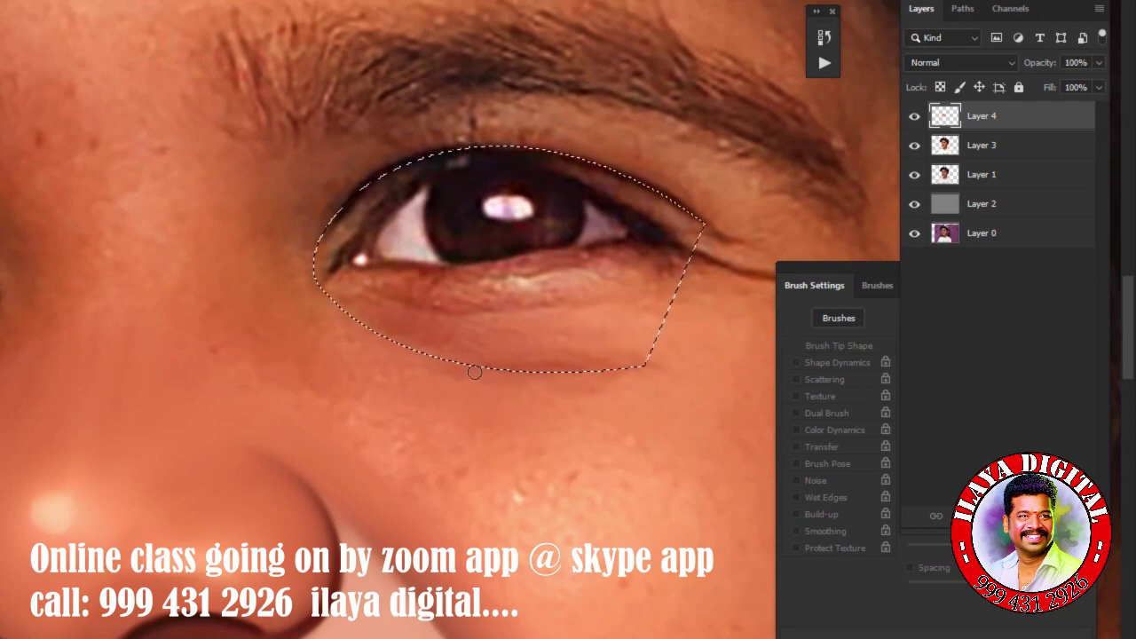
scroll(475, 372, up, 3)
scroll(560, 337, up, 3)
scroll(477, 385, up, 3)
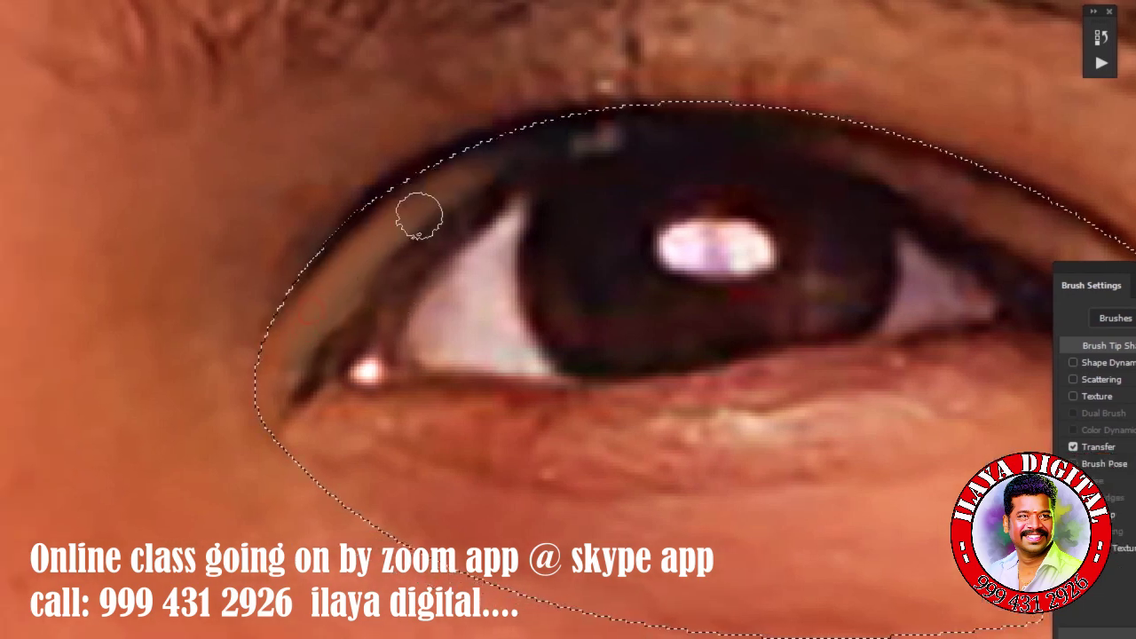
Paint a brown line along the eyelid crease and blend light beige over the upper eyelid.
drag(724, 119, 303, 424)
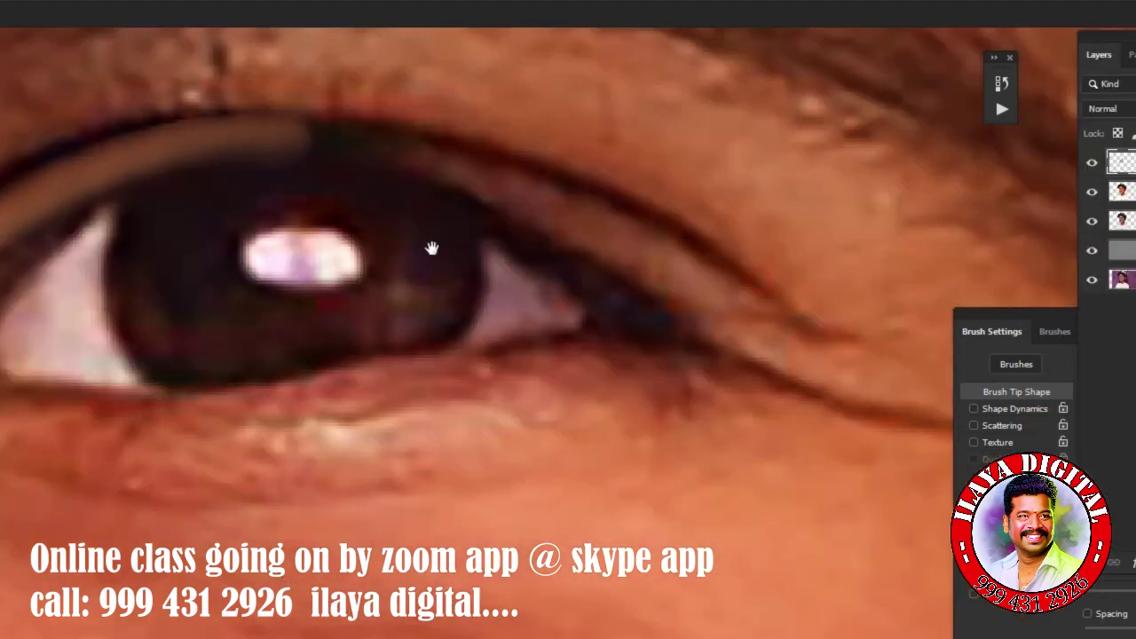
mouse_move(644, 273)
mouse_down()
mouse_move(630, 254)
mouse_move(496, 192)
mouse_move(453, 185)
mouse_up()
drag(287, 304, 740, 168)
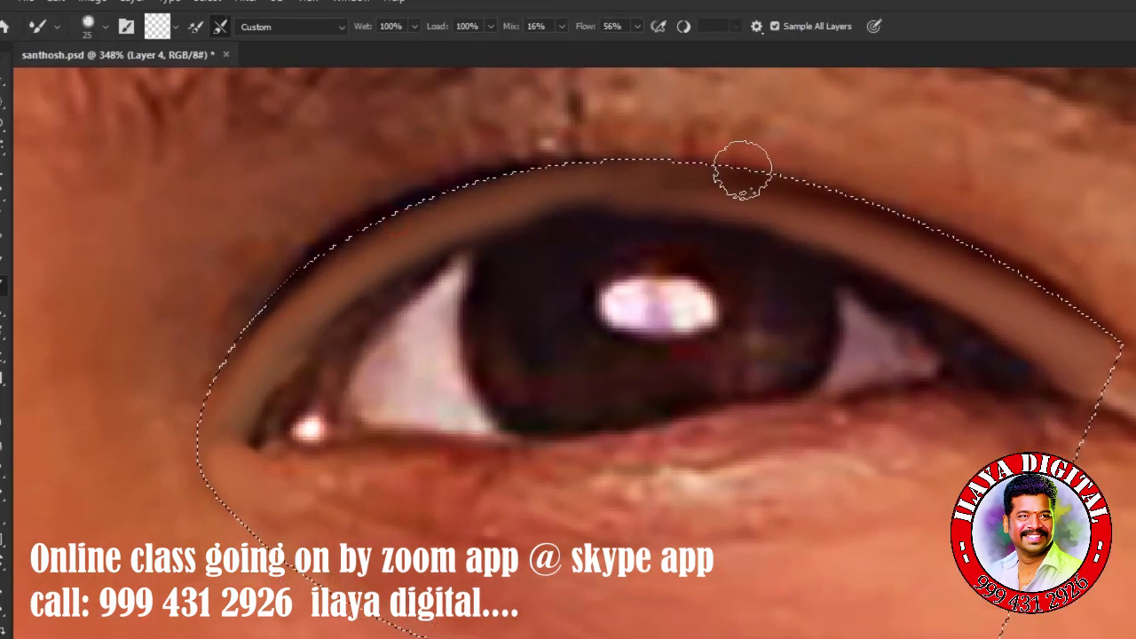
drag(851, 274, 773, 286)
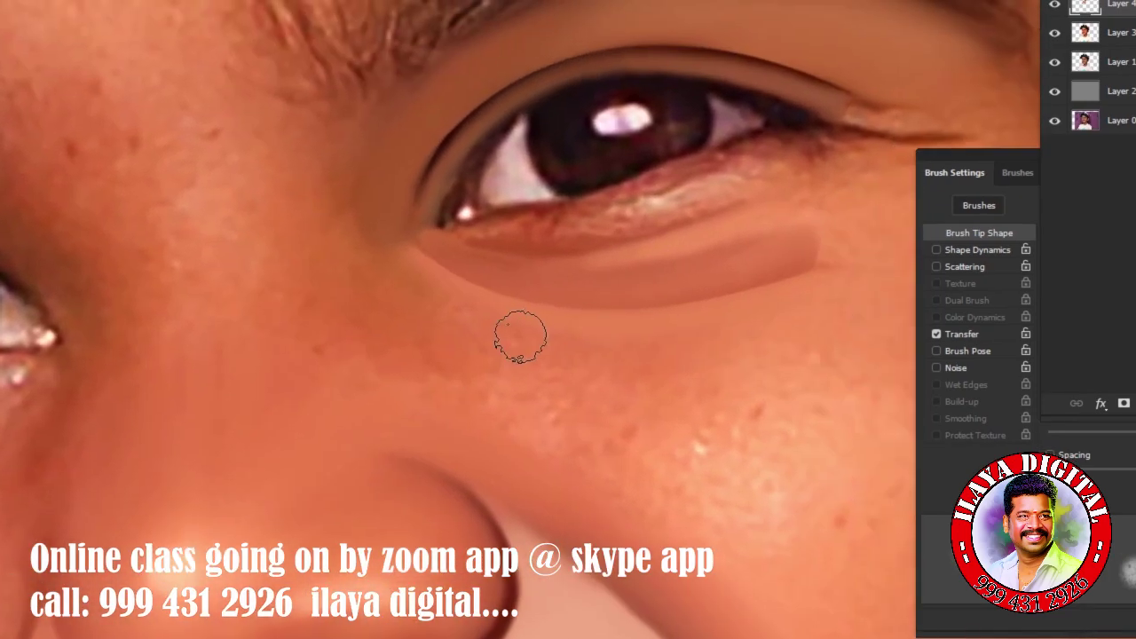
Outline the skin from the inner brow down the nose bridge as a selection and smudge its right edge.
key(p)
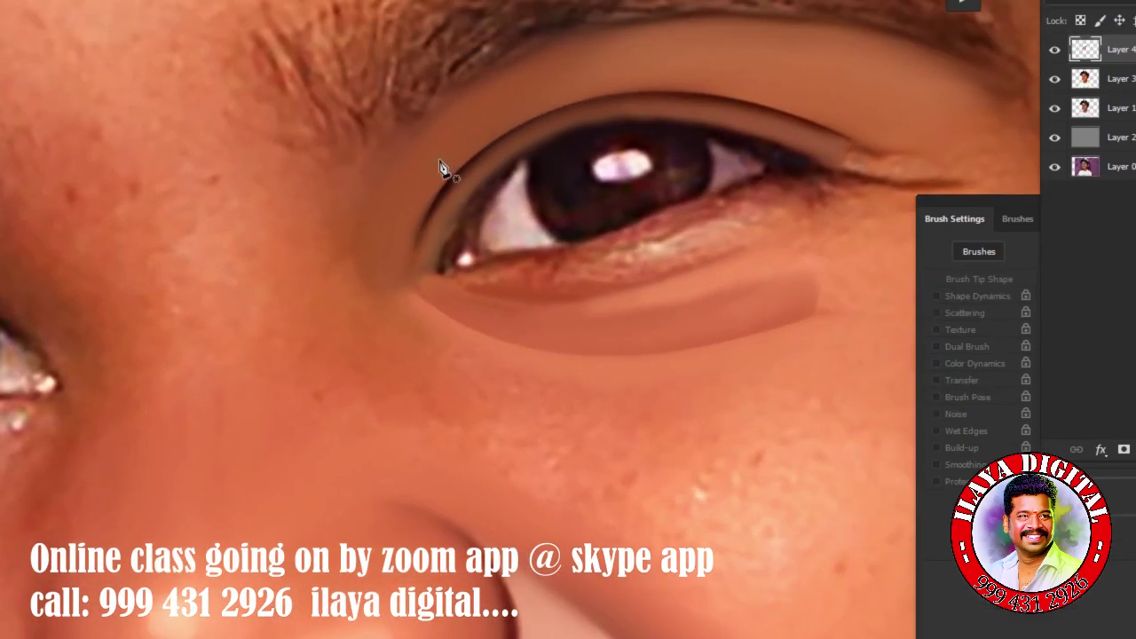
click(444, 161)
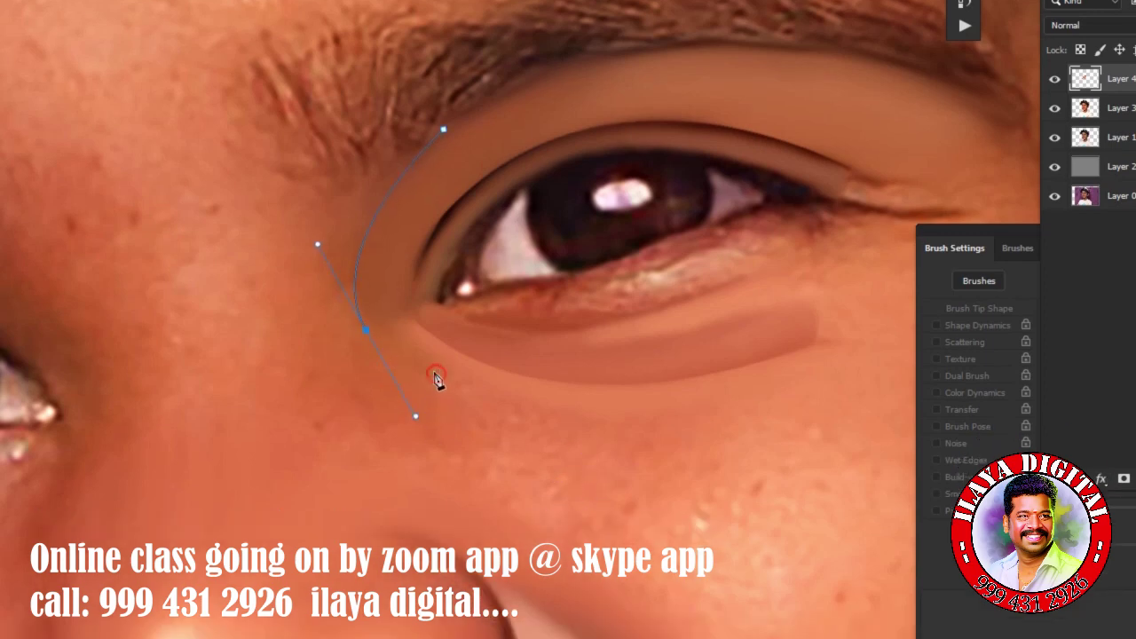
click(435, 375)
click(319, 458)
click(294, 495)
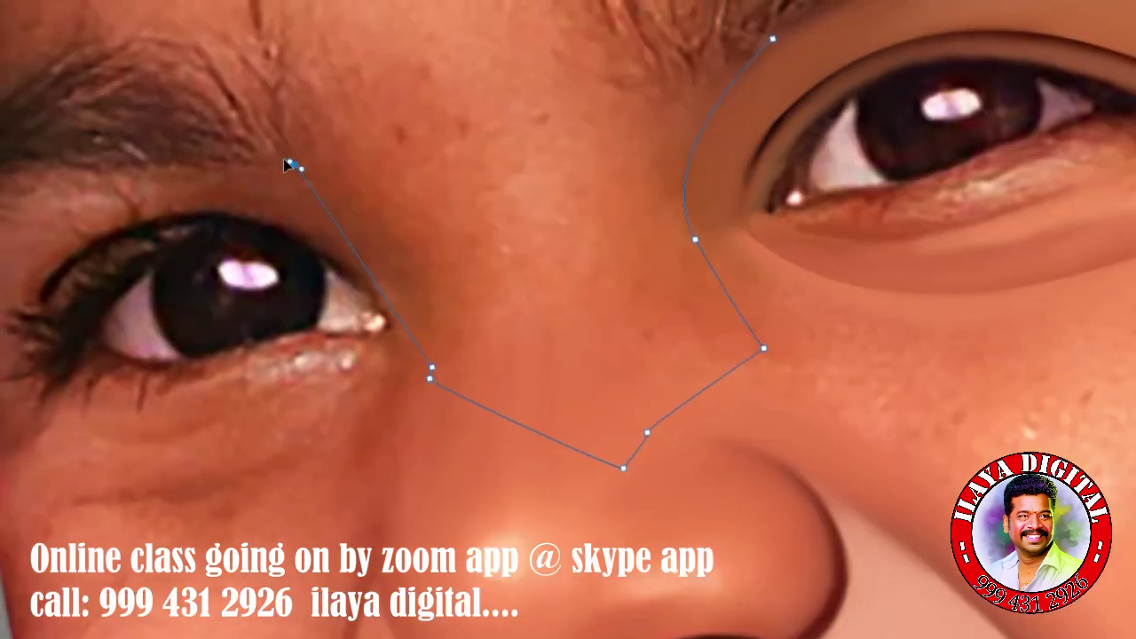
key(ctrl+Return)
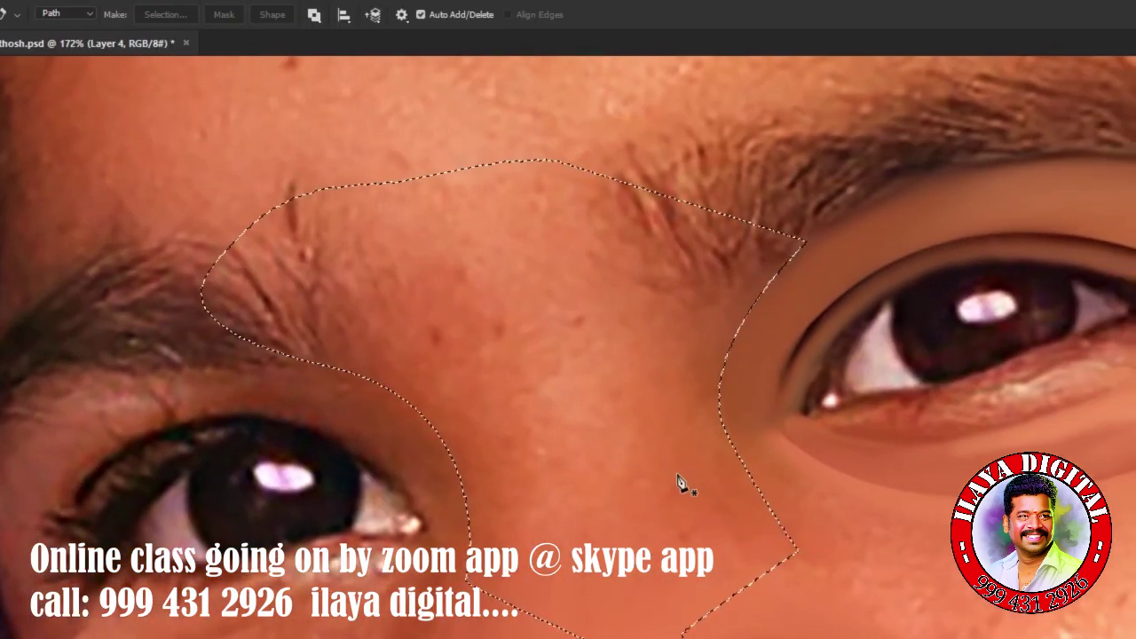
key(r)
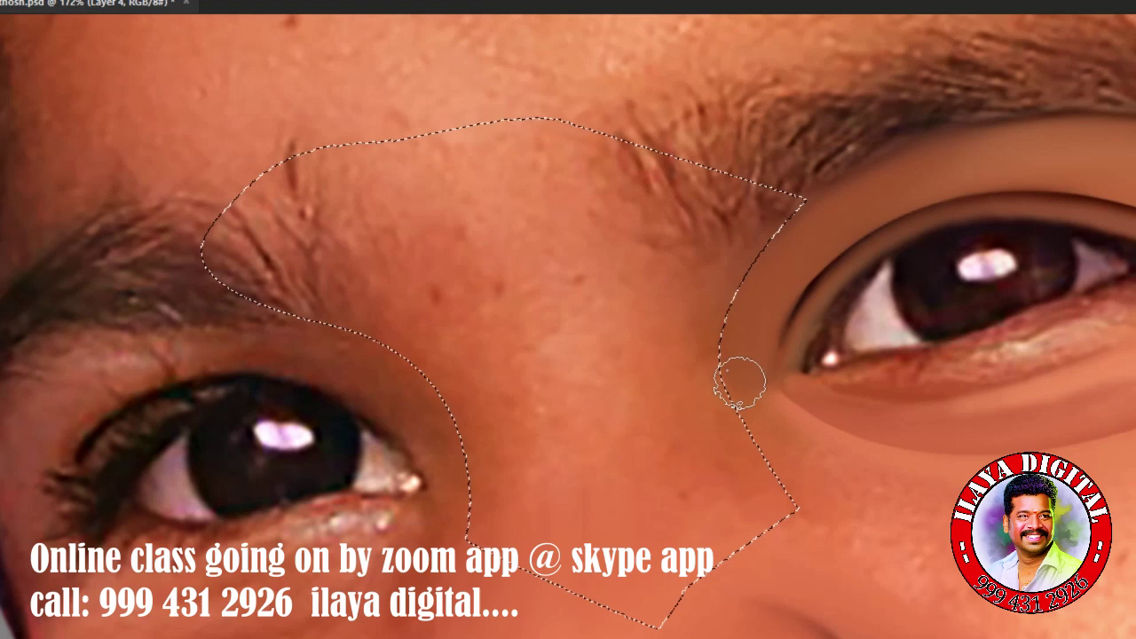
mouse_move(739, 382)
mouse_down()
mouse_move(717, 299)
mouse_move(700, 387)
mouse_move(698, 342)
mouse_move(731, 282)
mouse_move(740, 444)
mouse_move(720, 395)
mouse_up()
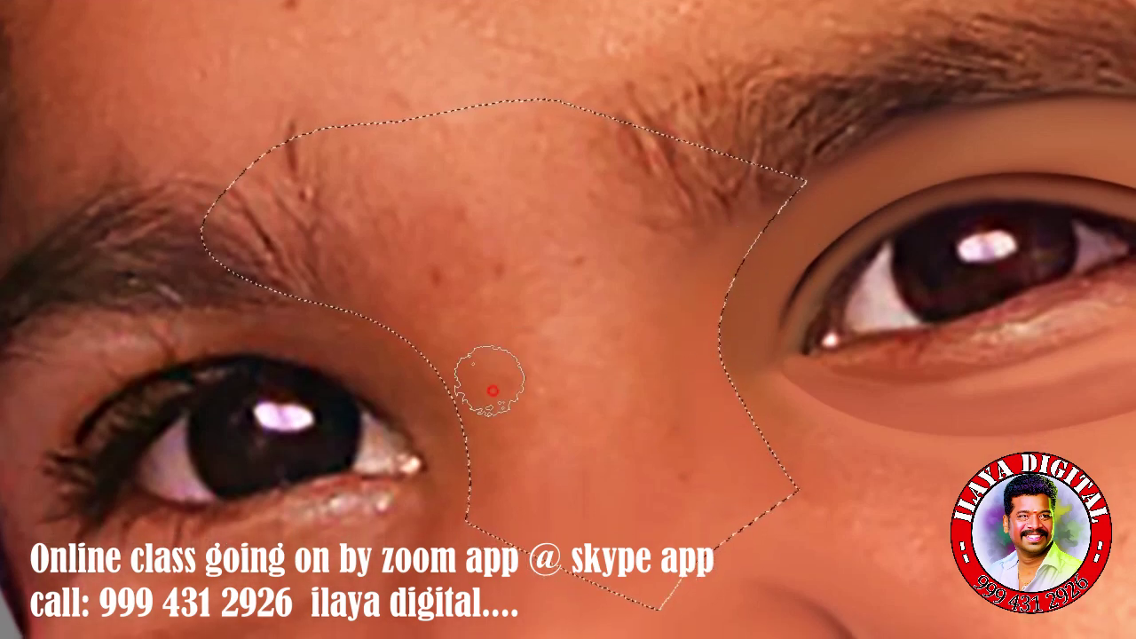
Smudge the skin near both eye corners and feather the between-eyes selection edges.
drag(477, 400, 486, 462)
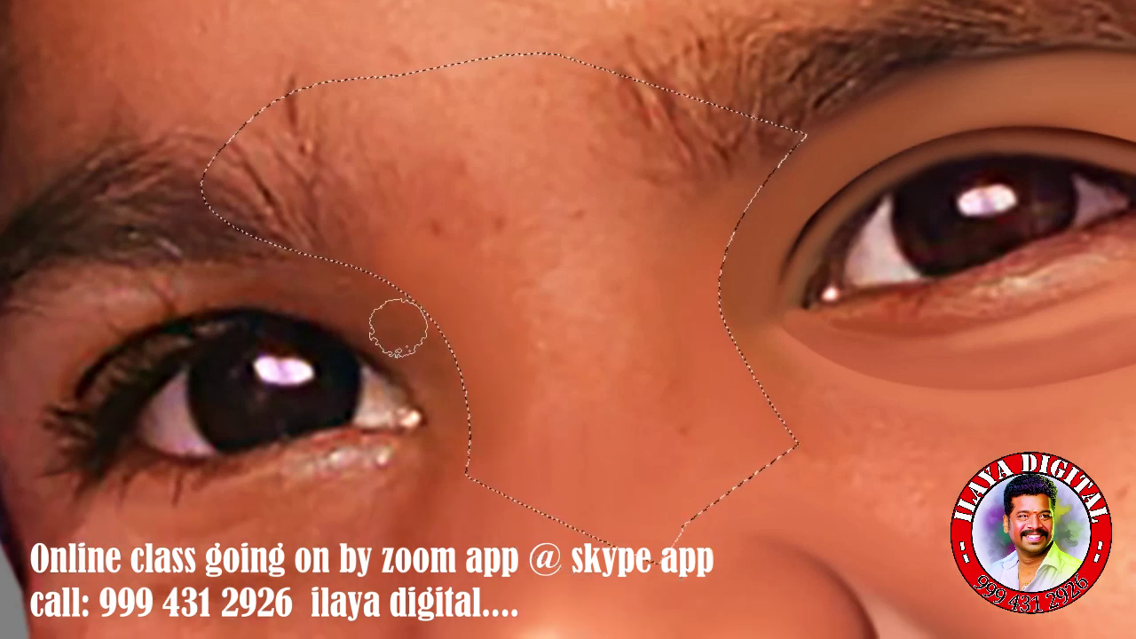
key(shift+F6)
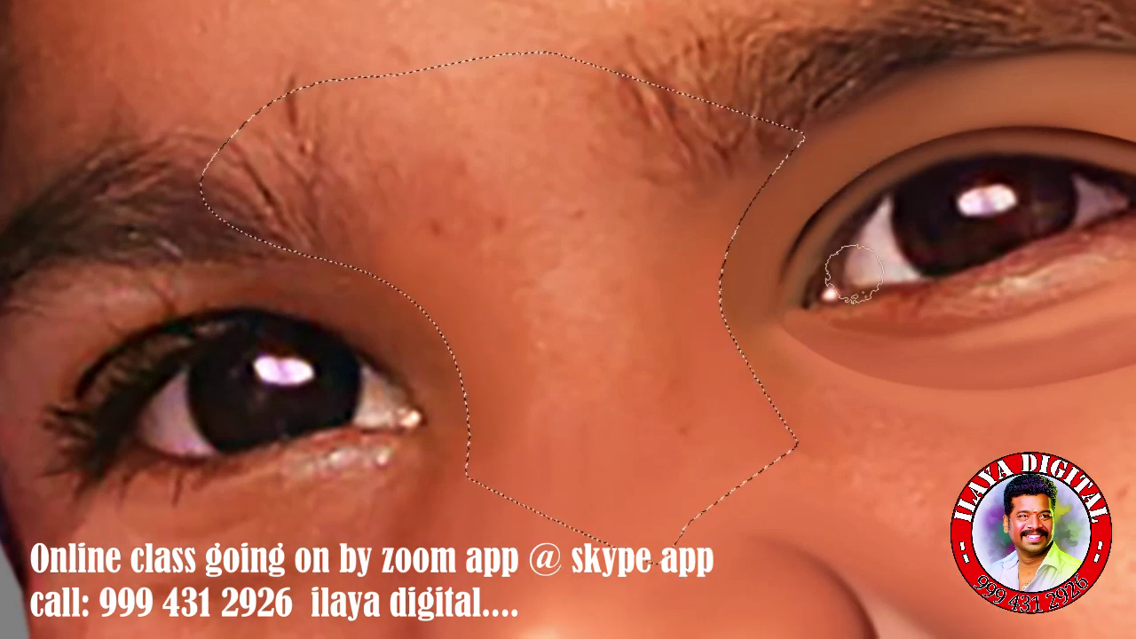
click(443, 408)
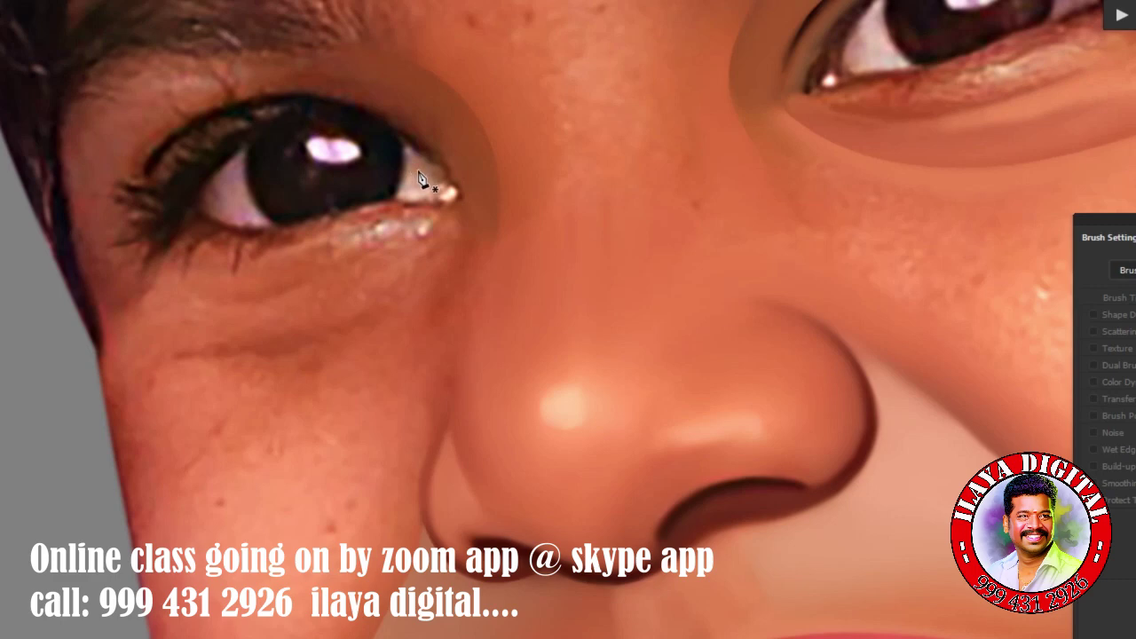
Trace a curved path around the left eye, eyelid and cheek down to the nostril, and make it a selection.
click(418, 171)
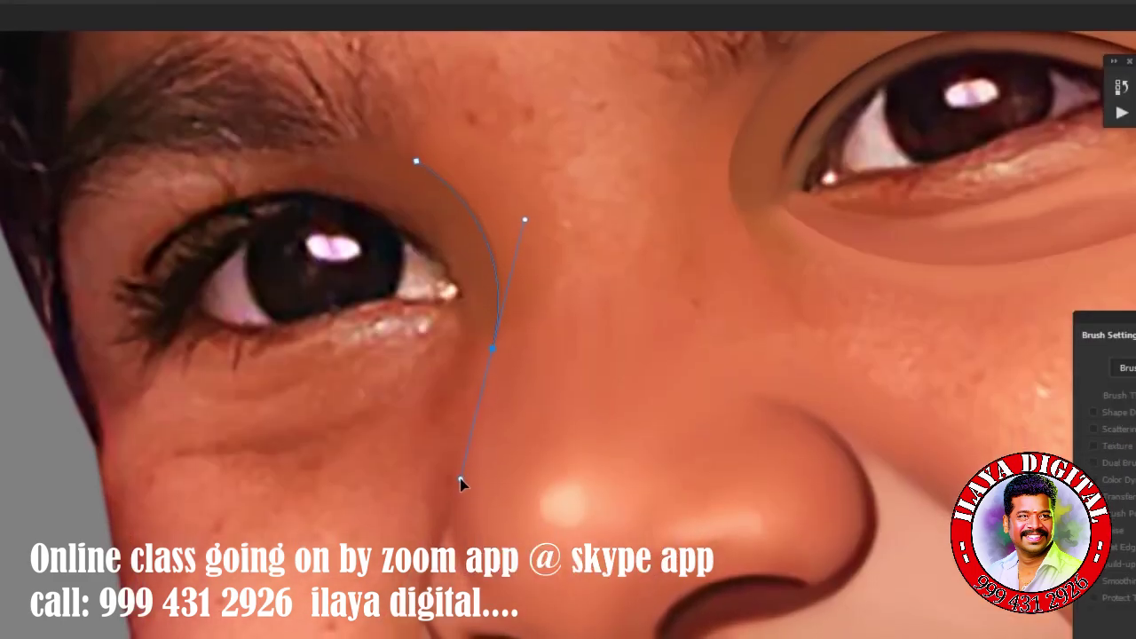
mouse_move(519, 461)
mouse_down()
mouse_move(555, 480)
mouse_move(625, 483)
mouse_up()
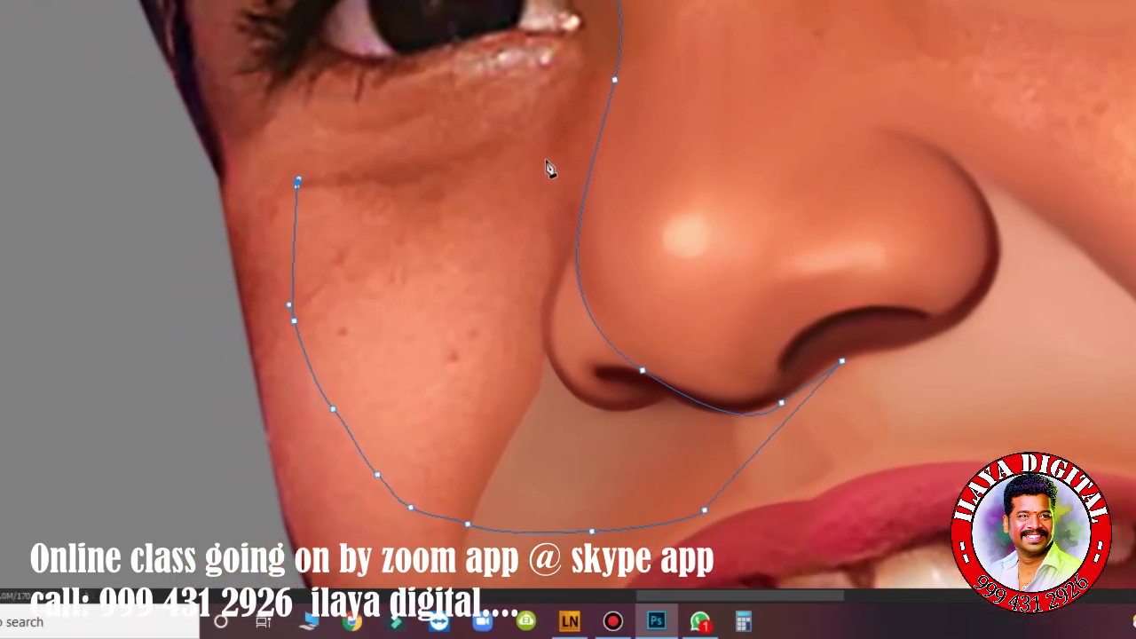
drag(548, 293, 609, 164)
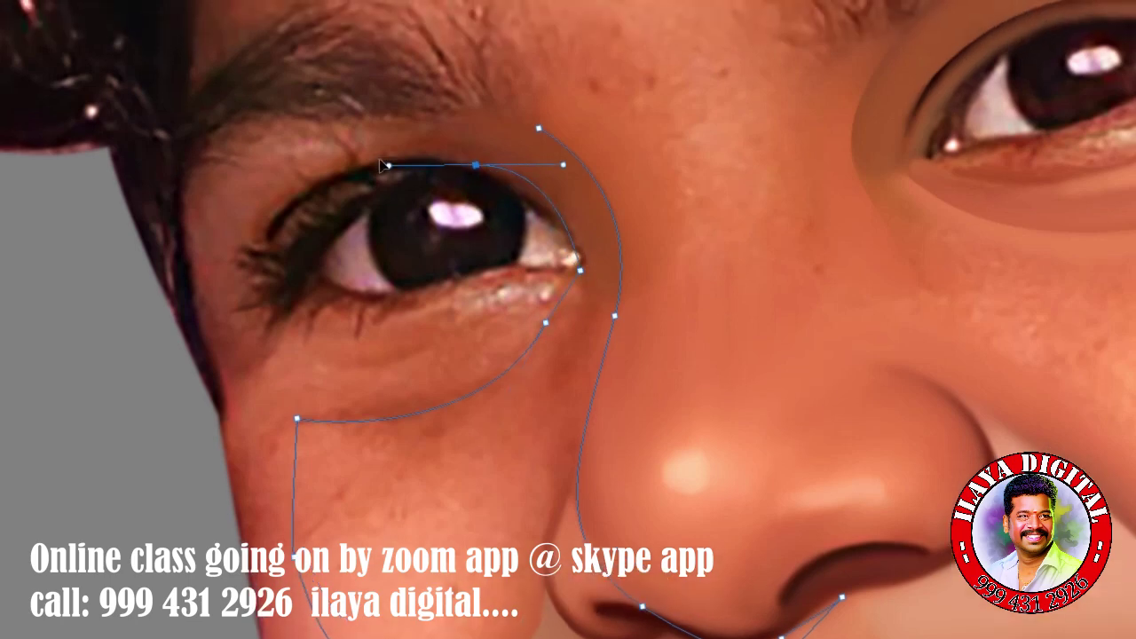
drag(476, 126, 350, 164)
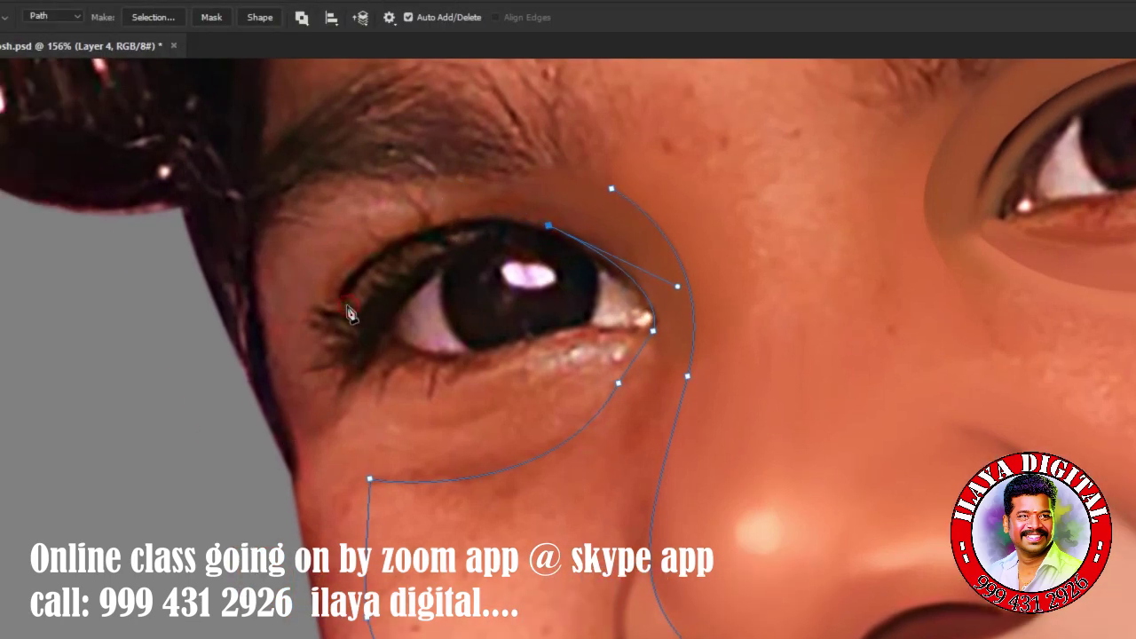
mouse_move(357, 307)
mouse_down()
mouse_move(313, 416)
mouse_move(284, 433)
mouse_up()
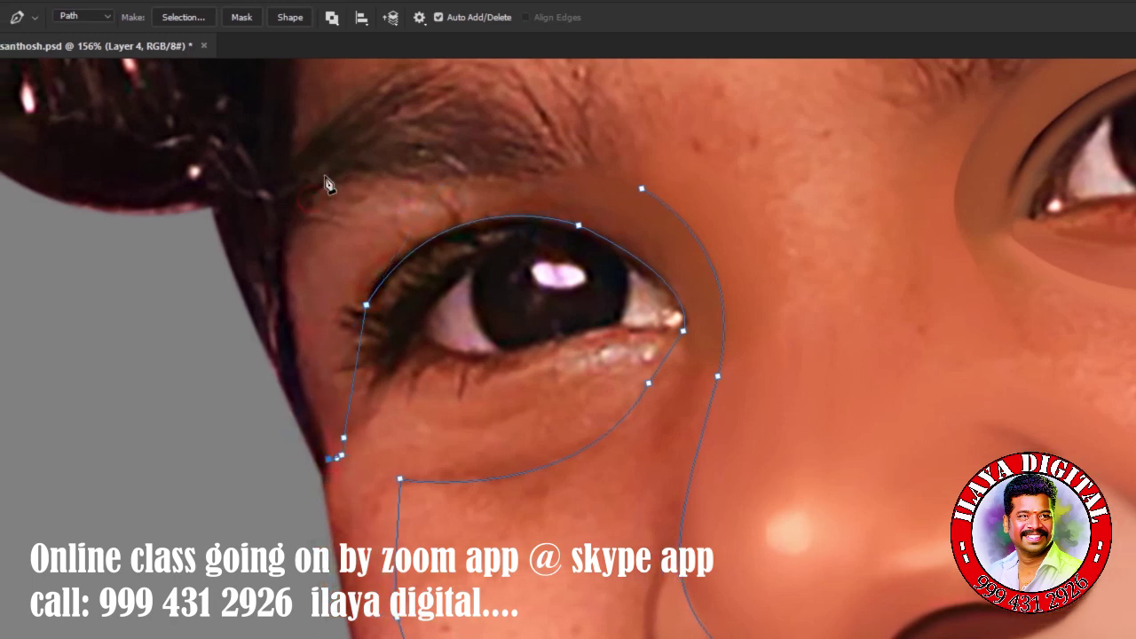
drag(309, 199, 373, 106)
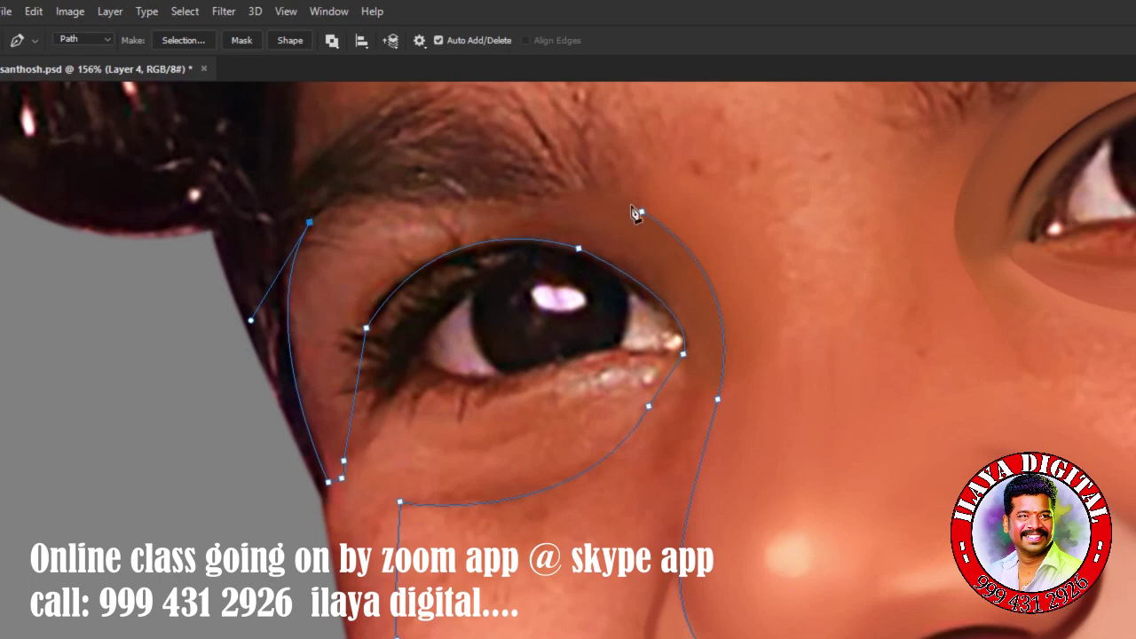
mouse_move(795, 248)
mouse_down()
mouse_move(852, 261)
mouse_move(843, 264)
mouse_up()
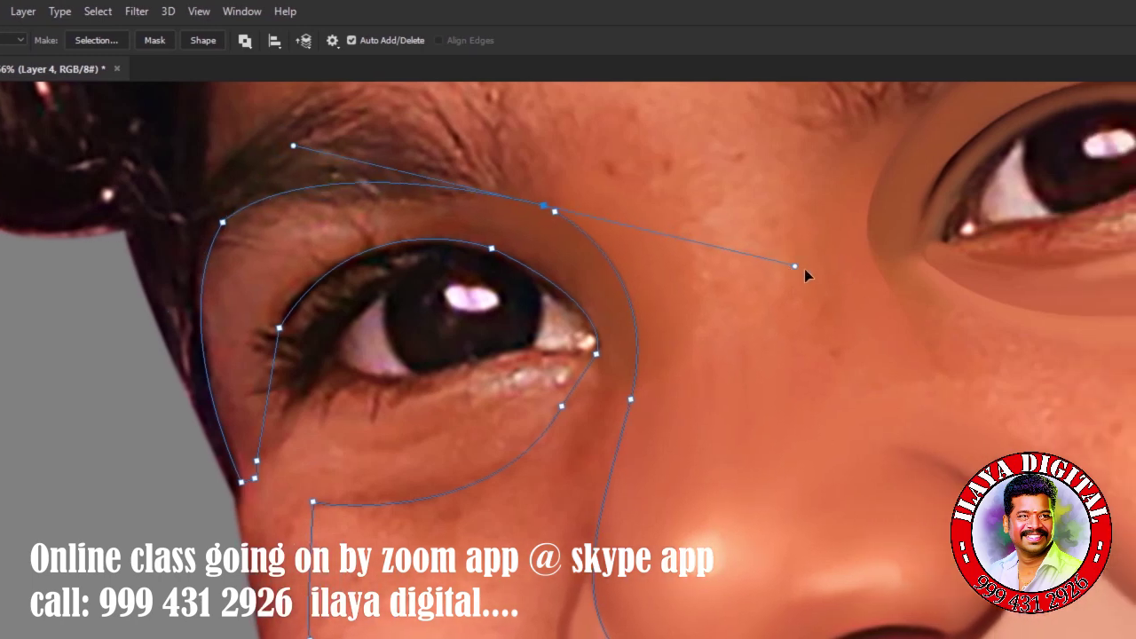
key(ctrl+Return)
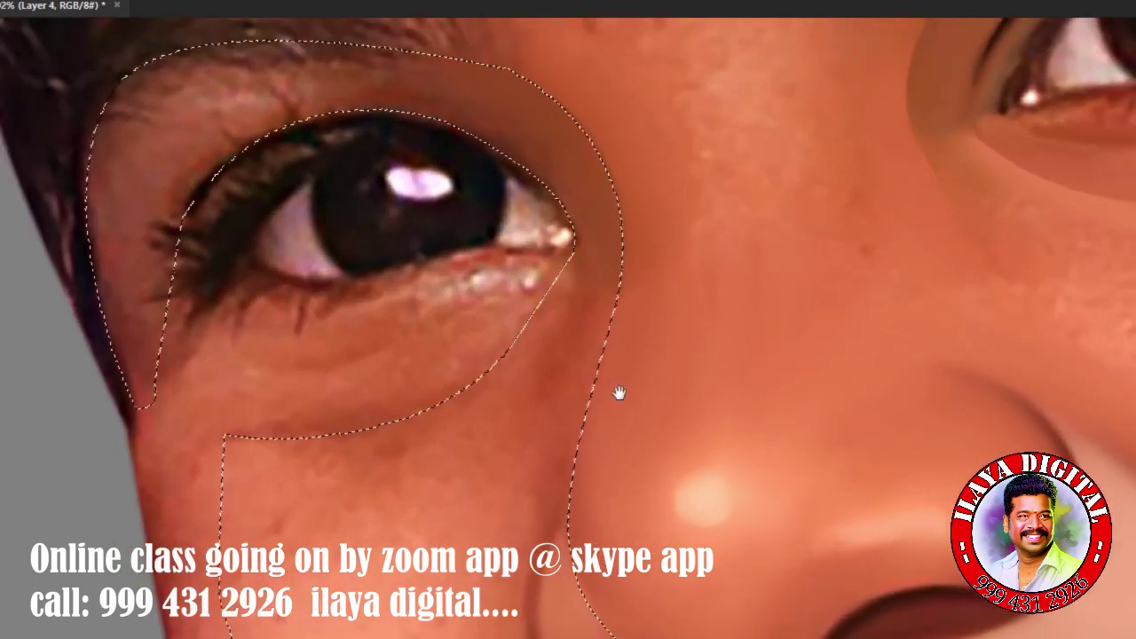
Smudge the left eye's lower and upper lash lines with a larger brush, then erase along the cheek edge.
drag(618, 394, 862, 498)
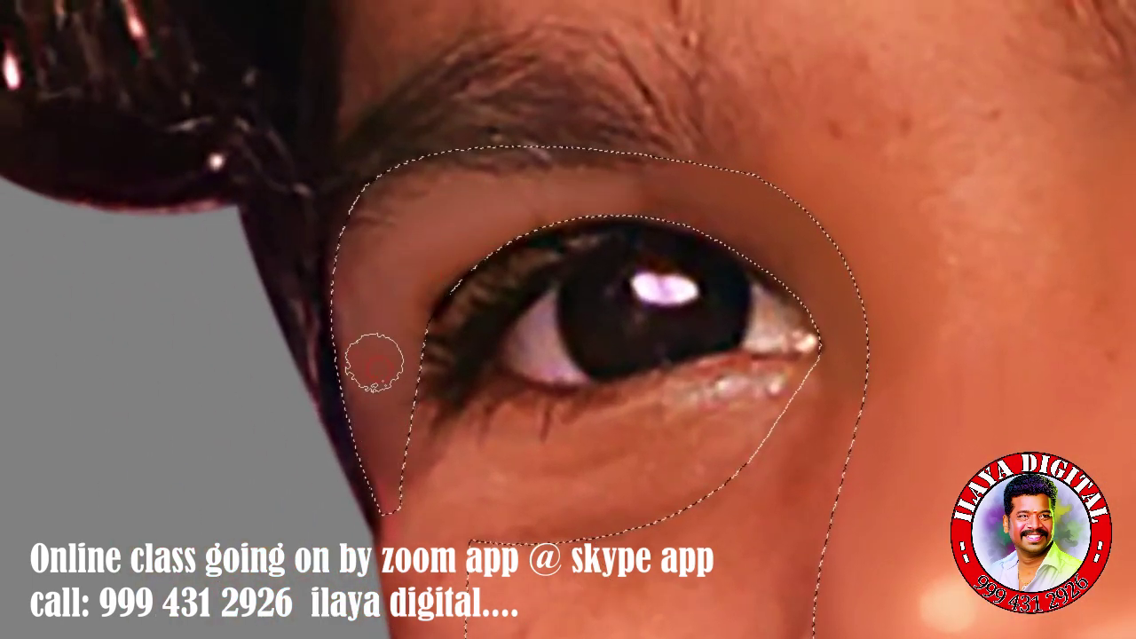
scroll(633, 221, down, 5)
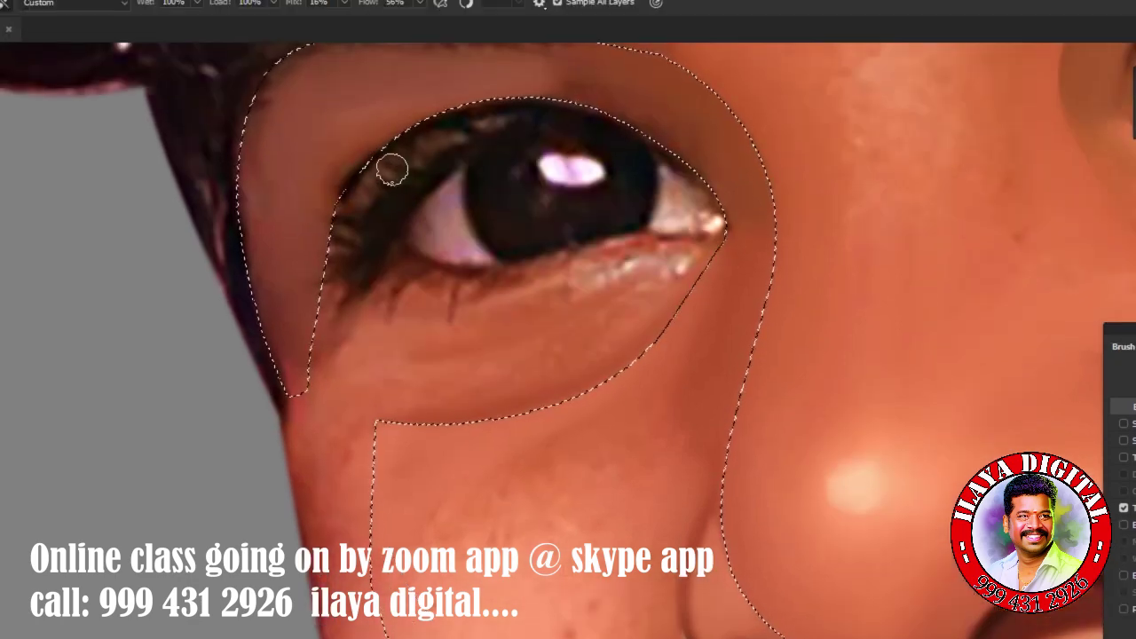
drag(392, 169, 335, 285)
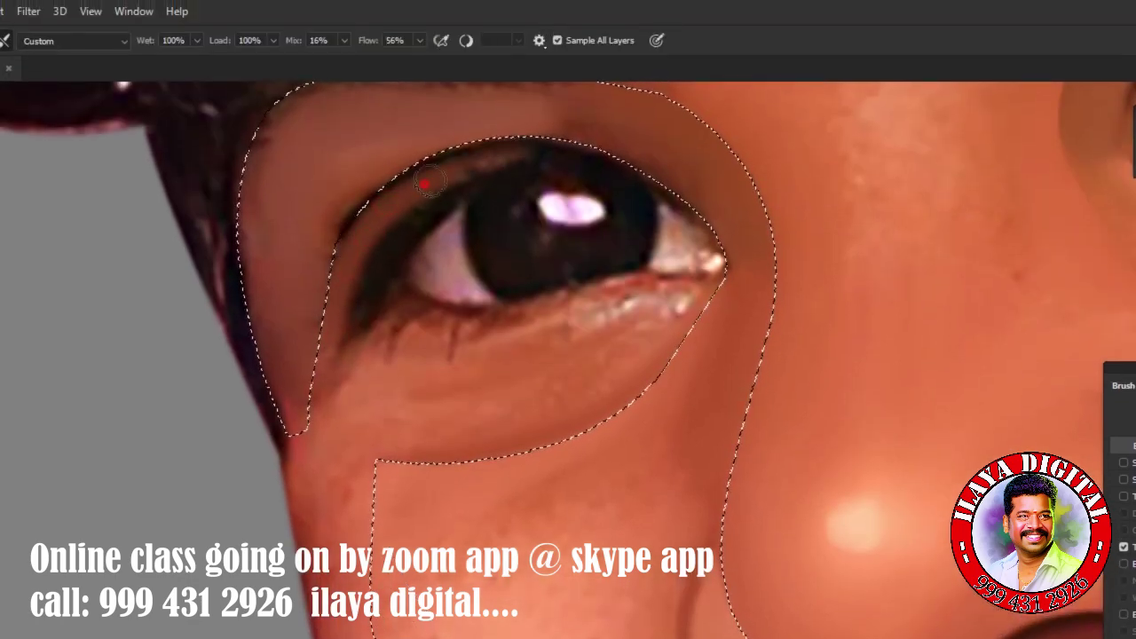
drag(351, 226, 562, 157)
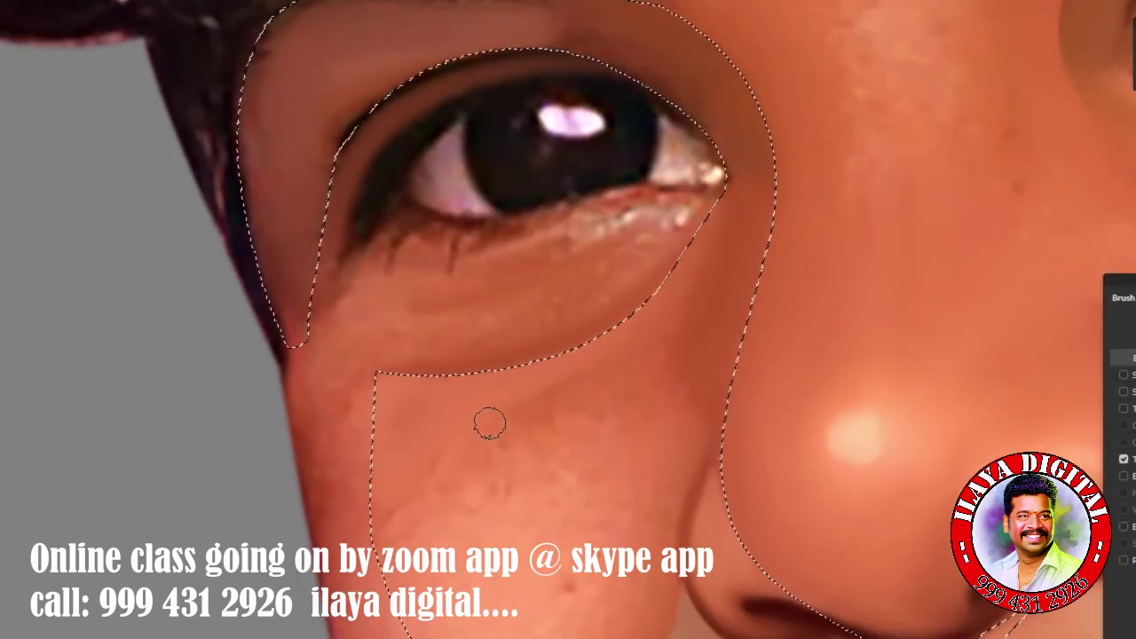
key(bracketright)
key(bracketright)
key(bracketright)
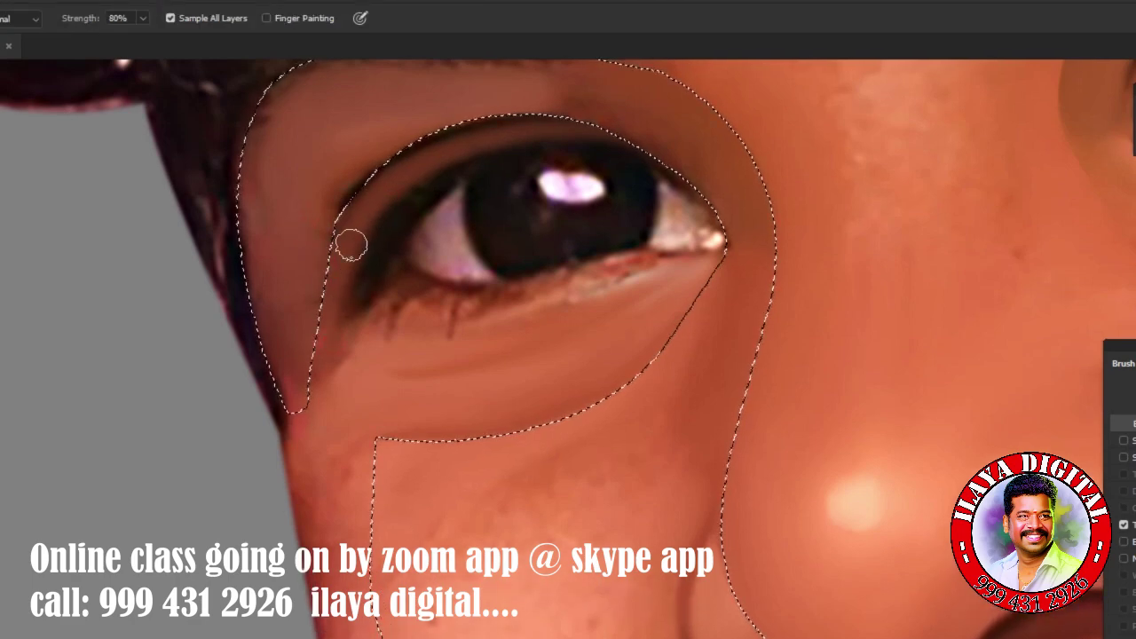
key(e)
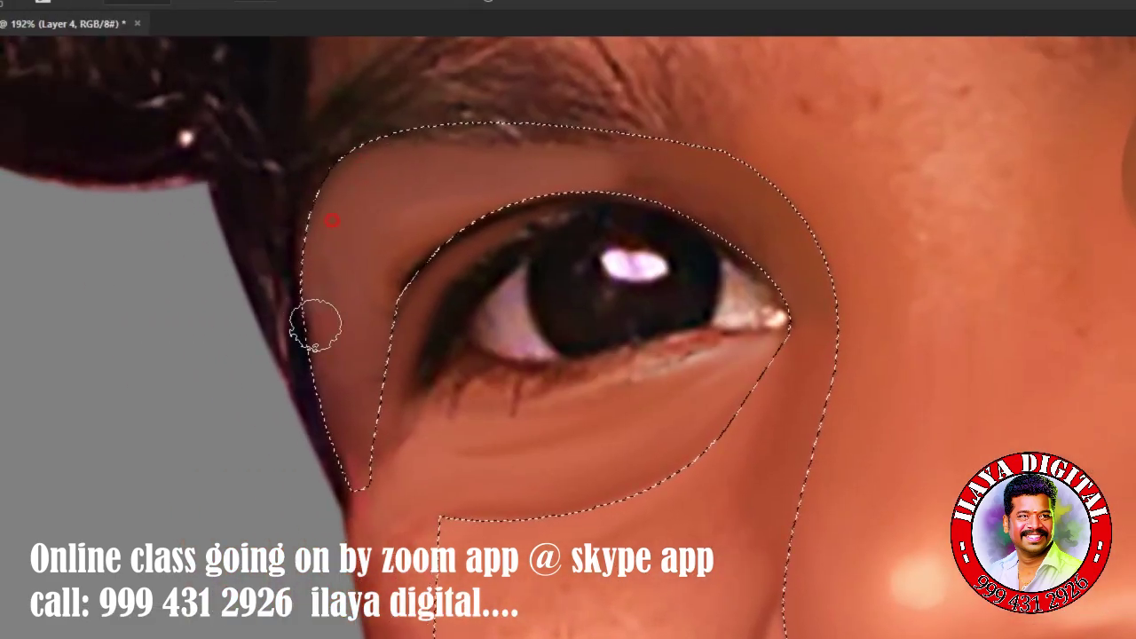
click(349, 435)
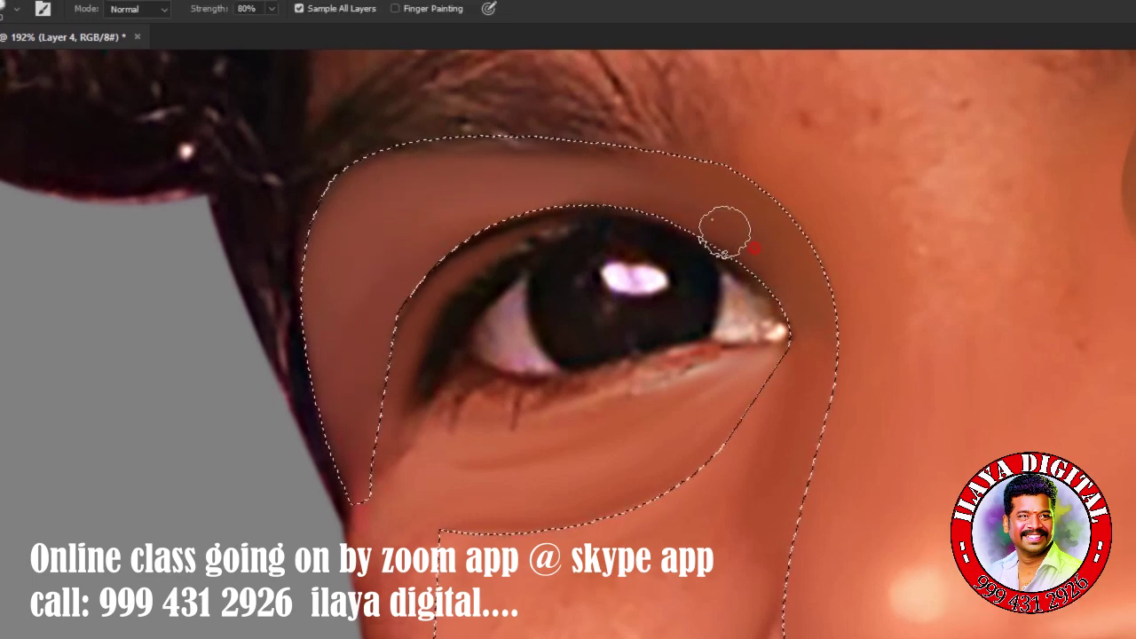
Smudge the skin along the left upper eyelid edge, then deselect.
drag(414, 195, 619, 168)
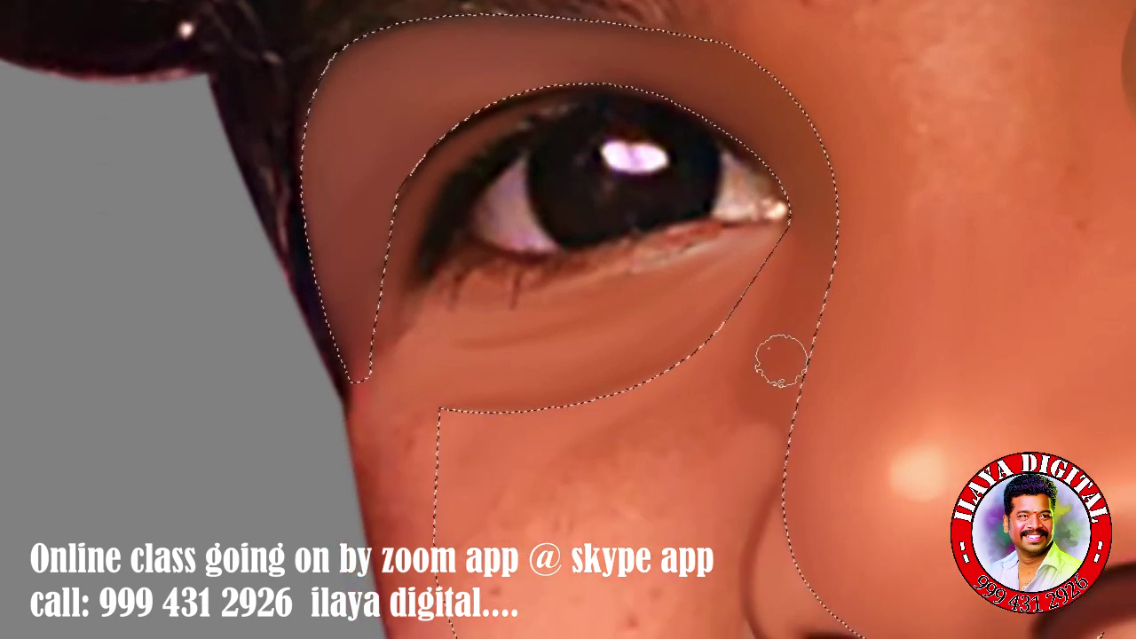
key(ctrl+d)
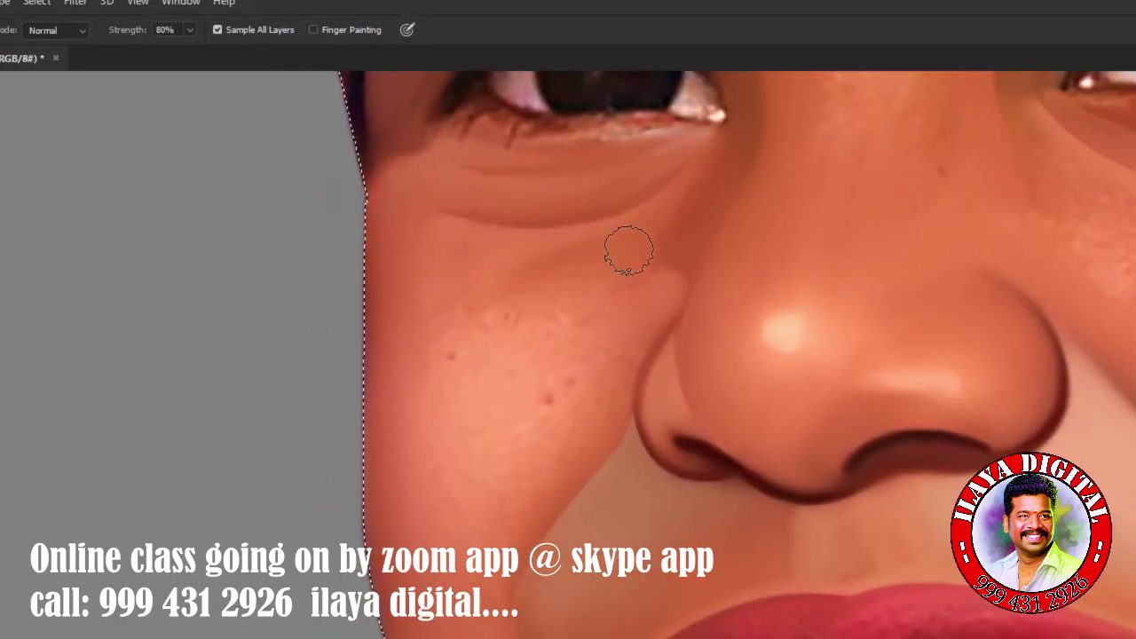
Smudge the dark spot on the cheek, from beside the nose down to the mouth corner, then zoom in on the eyes.
mouse_move(537, 293)
mouse_down()
mouse_move(577, 299)
mouse_move(596, 348)
mouse_up()
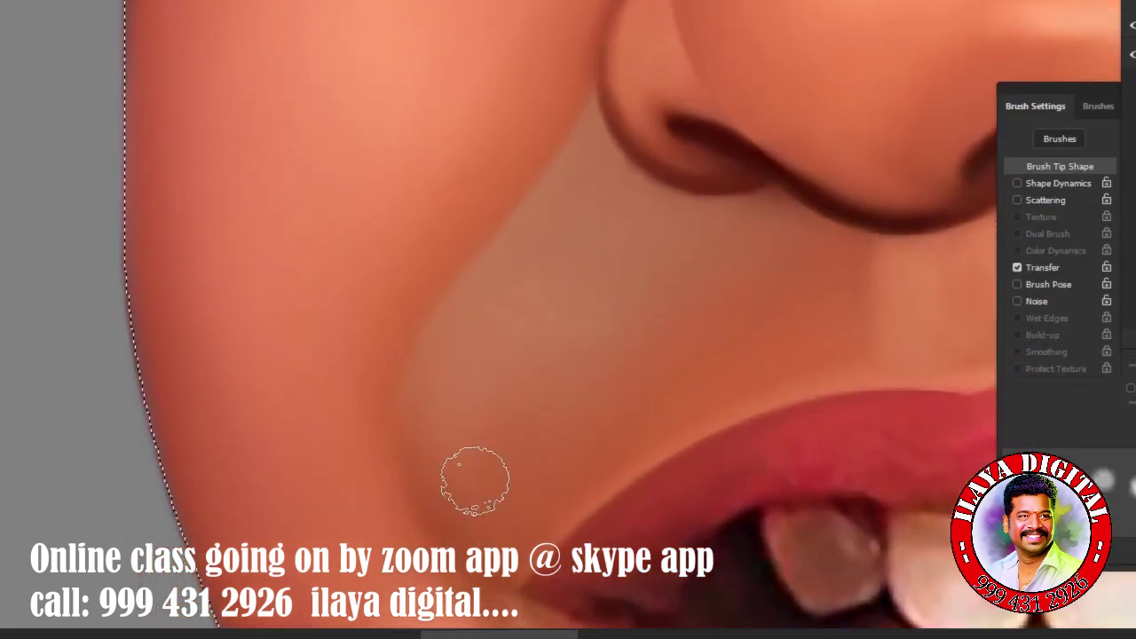
scroll(493, 315, down, 3)
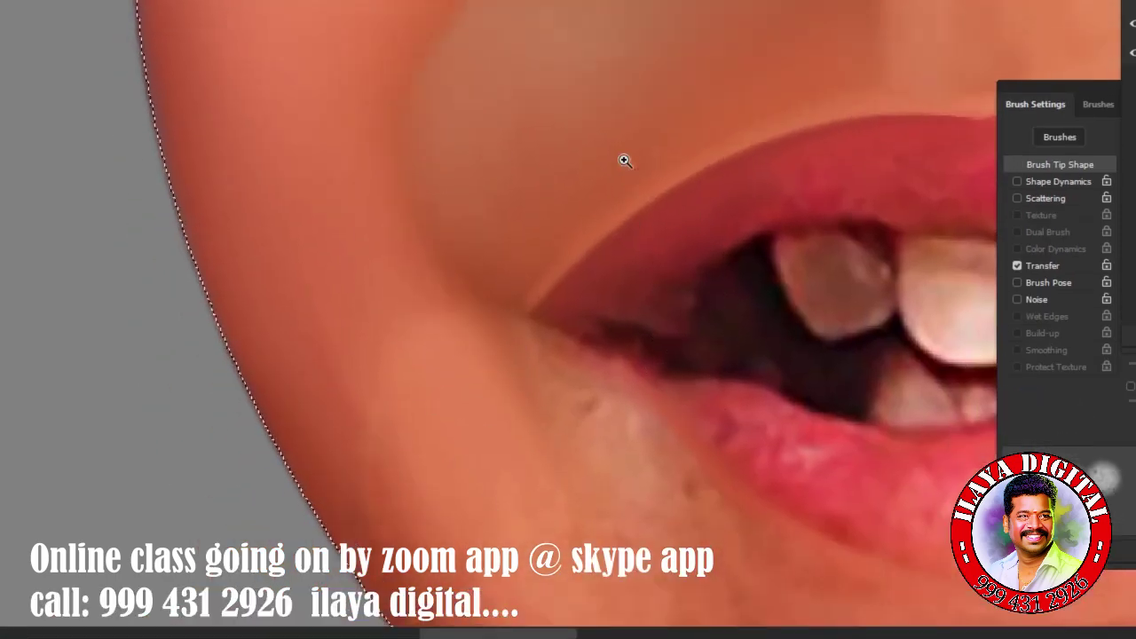
scroll(624, 159, up, 5)
click(537, 184)
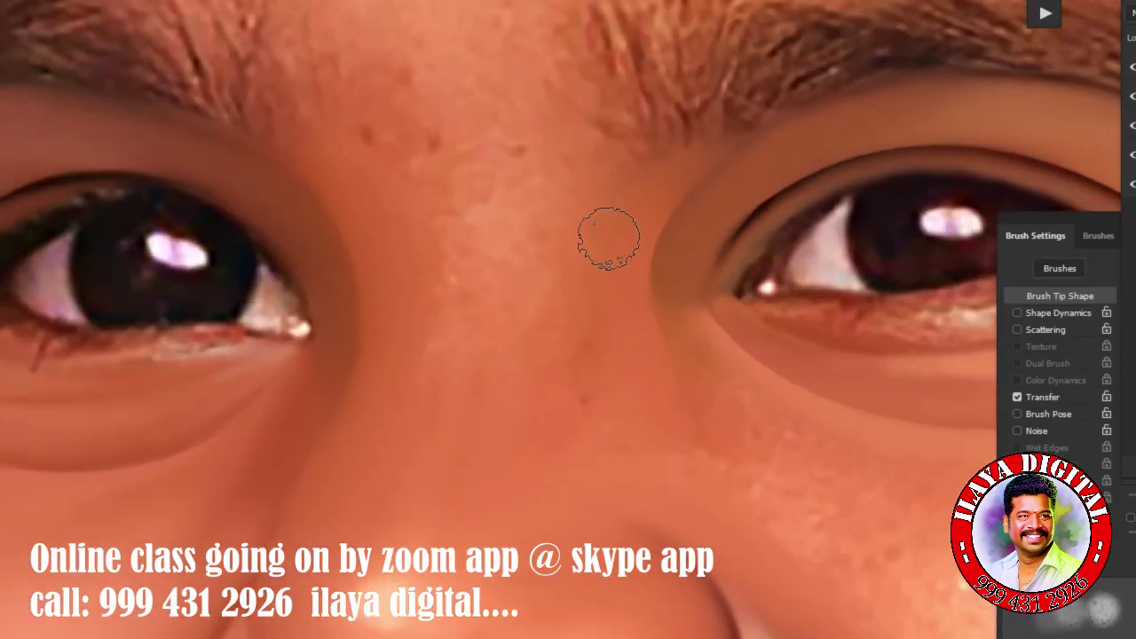
Blend the skin at the eye's outer corner and under the lower lid with a resized Smudge brush.
click(574, 203)
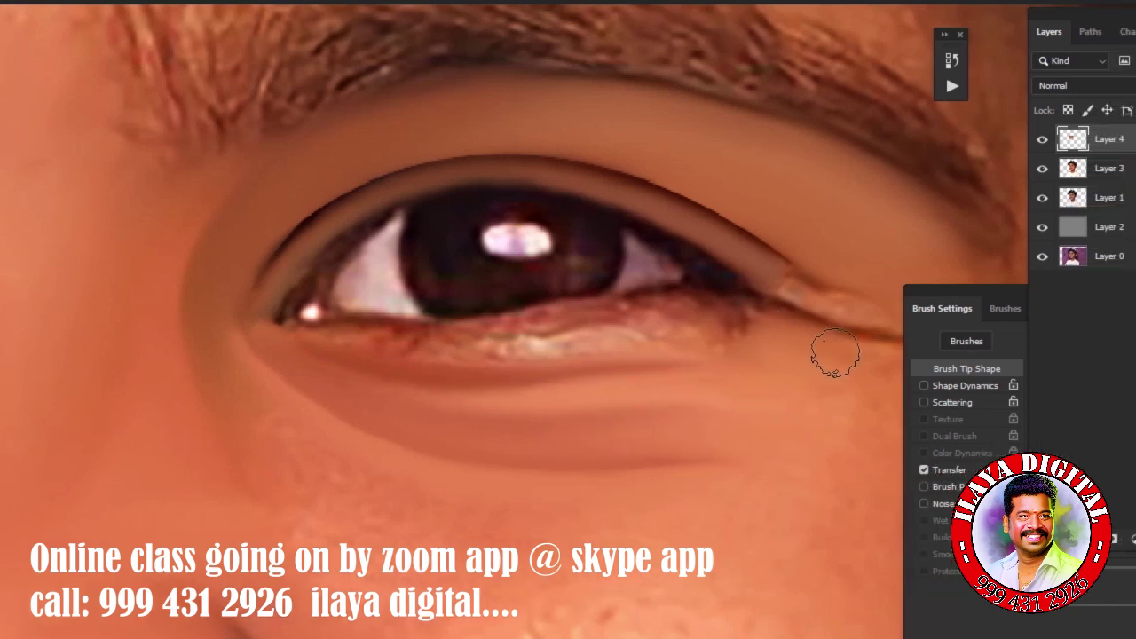
drag(841, 426, 544, 424)
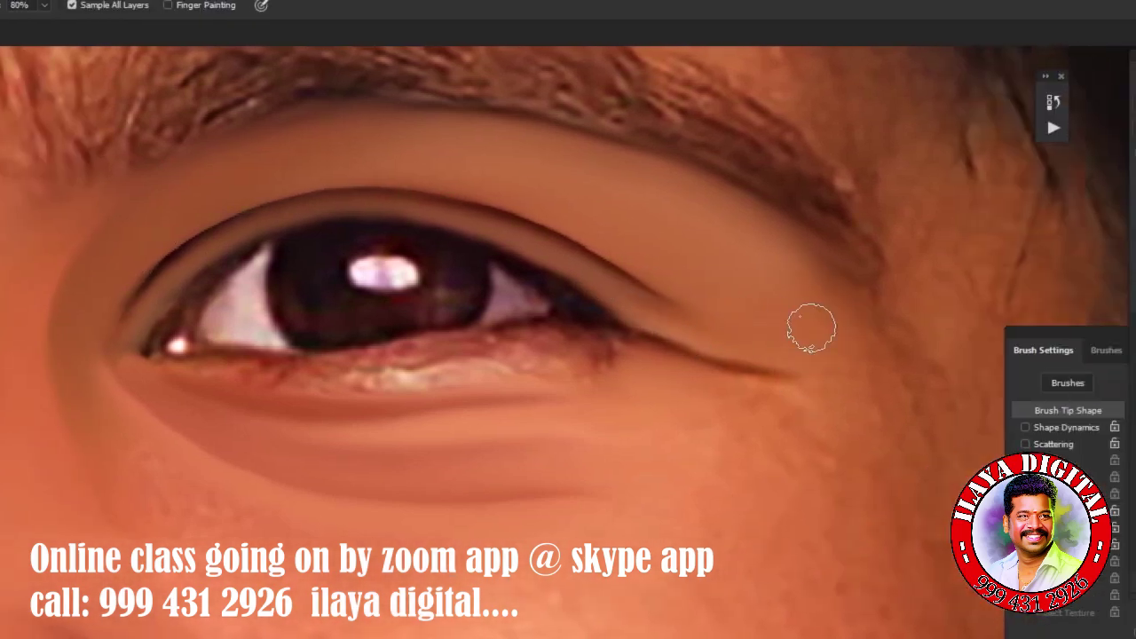
key(bracketright)
key(bracketright)
key(bracketright)
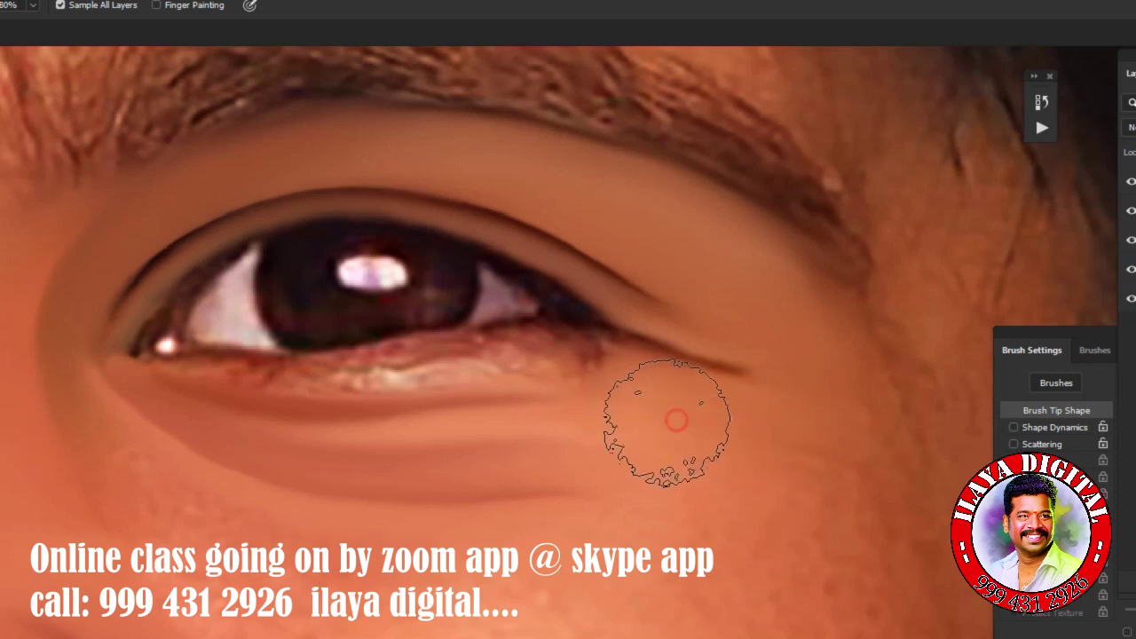
key(bracketleft)
key(bracketleft)
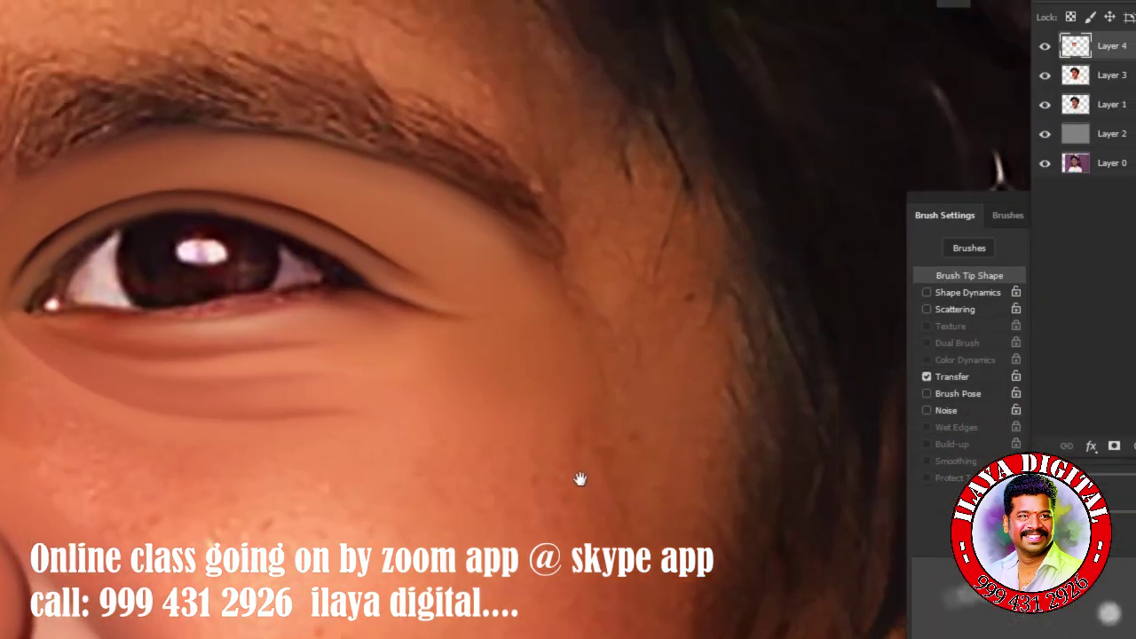
Smudge the cheek below the eye toward the ear, resizing the brush with [ and ] as needed.
scroll(625, 354, down, 4)
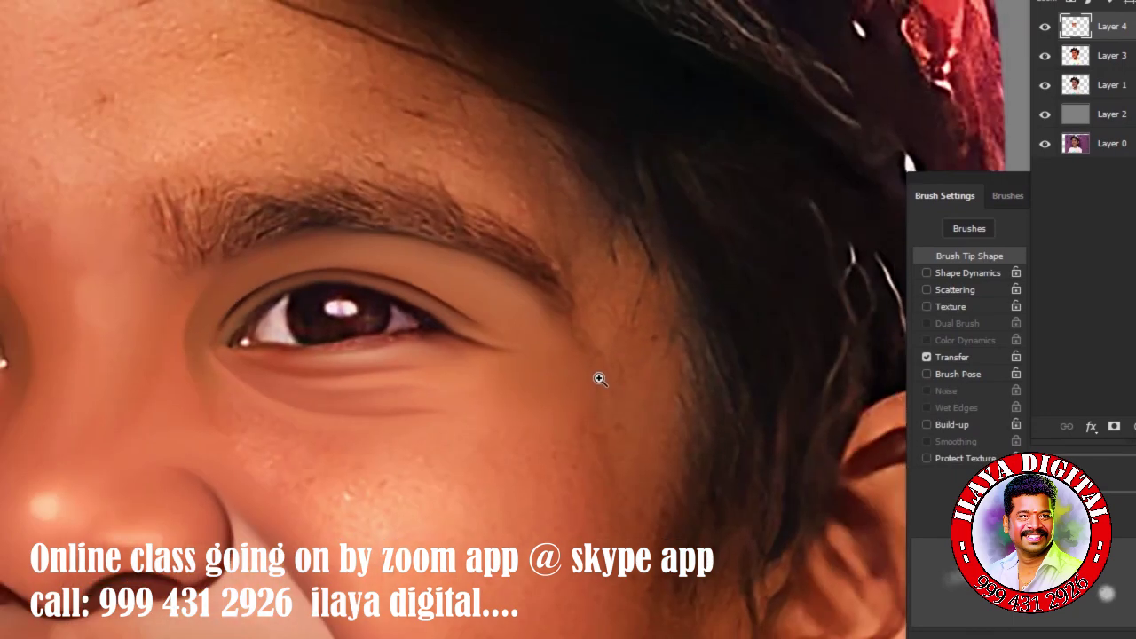
scroll(566, 295, up, 2)
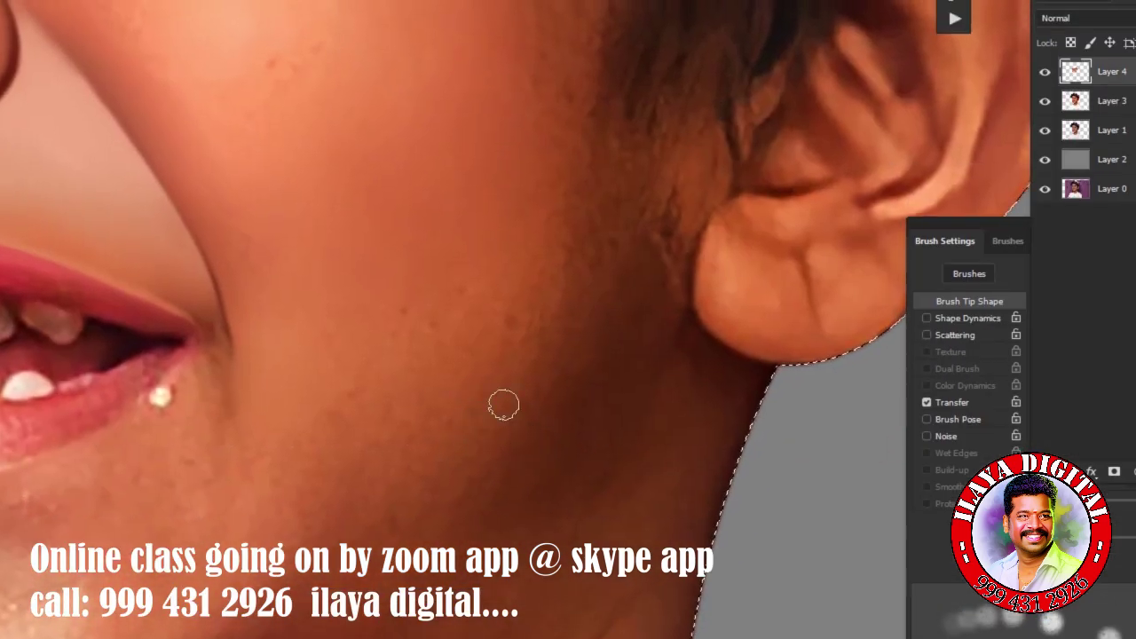
key(bracketright)
key(bracketright)
key(bracketright)
key(bracketright)
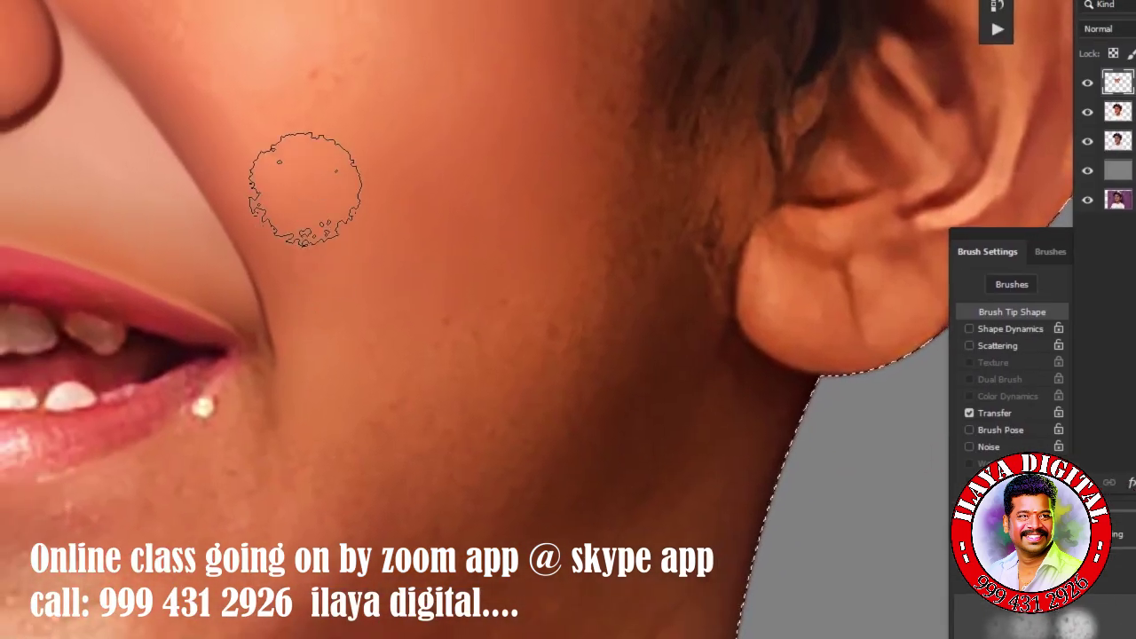
key(bracketright)
key(bracketright)
key(bracketright)
key(bracketright)
key(bracketright)
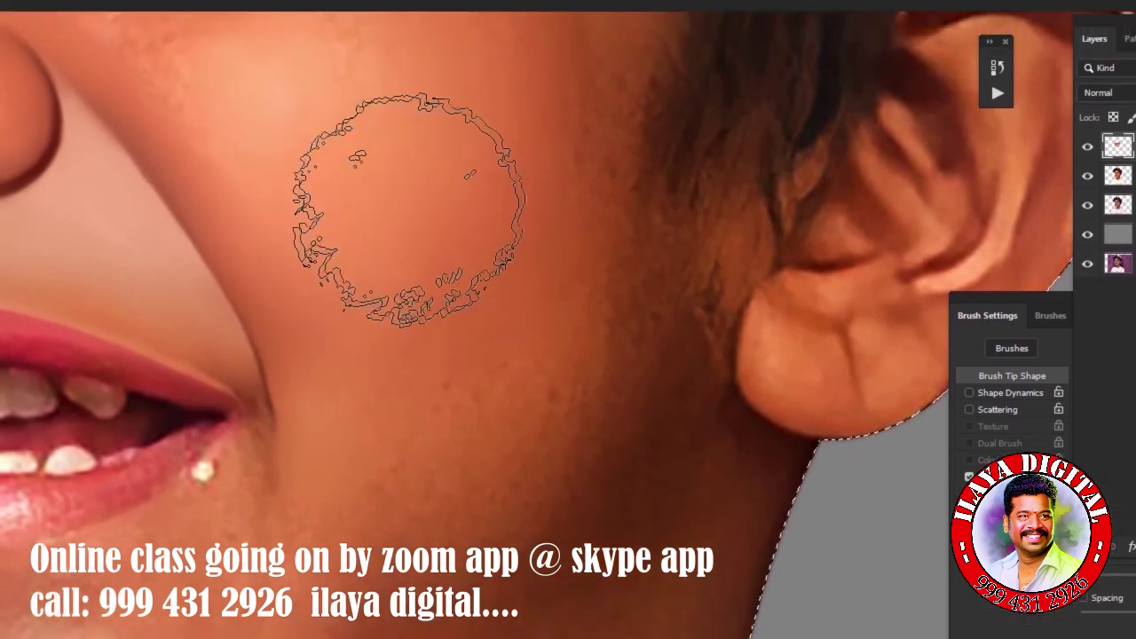
key(bracketleft)
key(bracketleft)
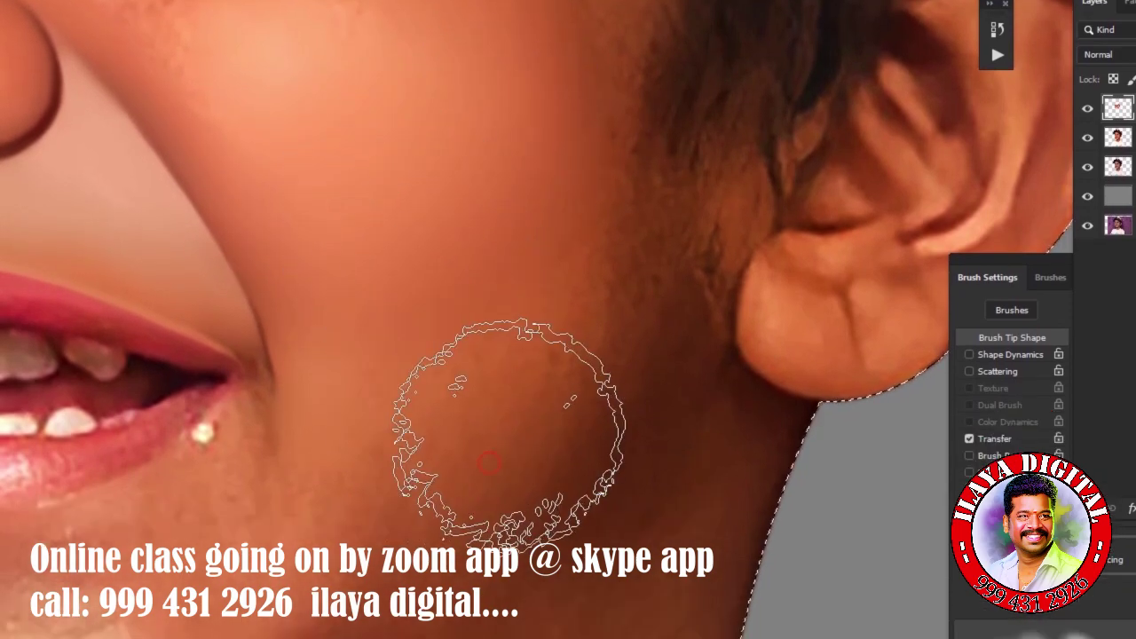
key(bracketleft)
key(bracketleft)
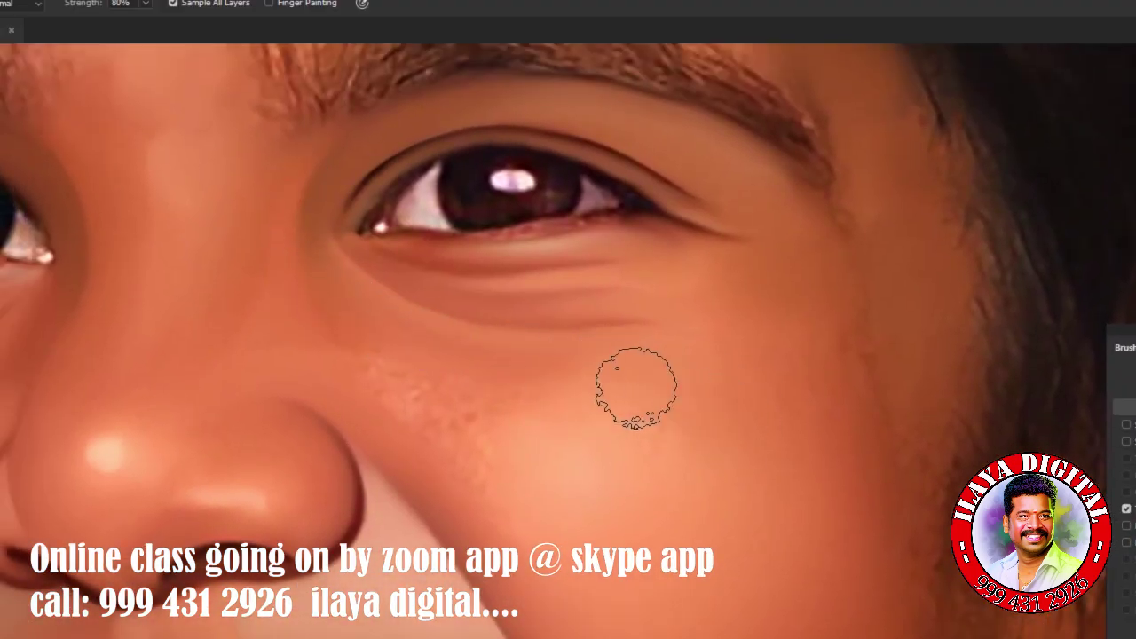
key(bracketright)
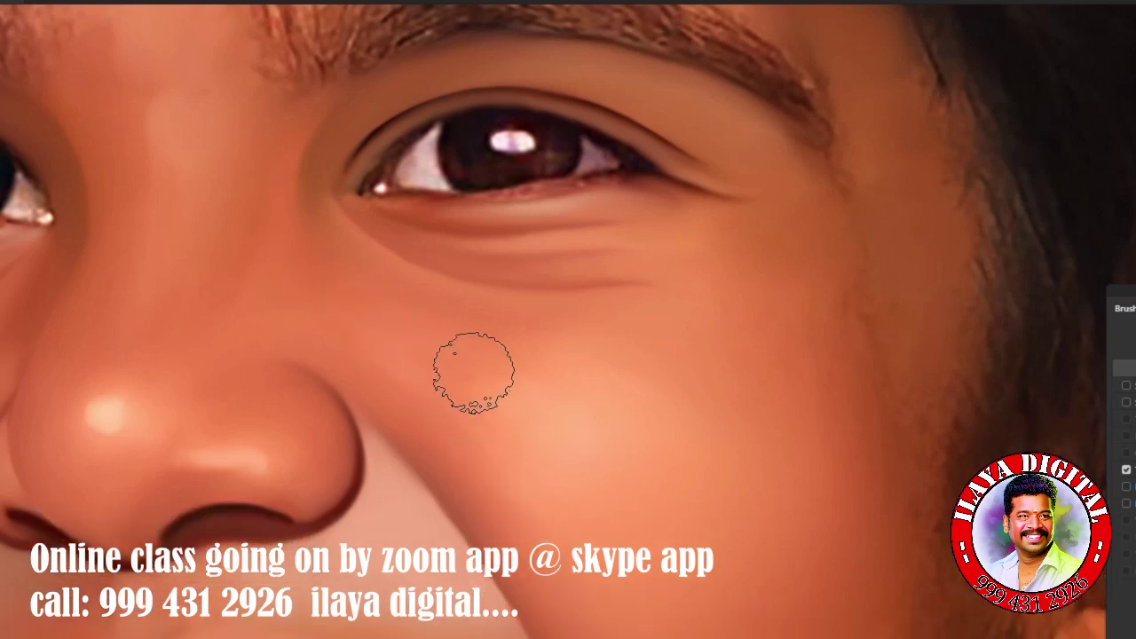
key(bracketright)
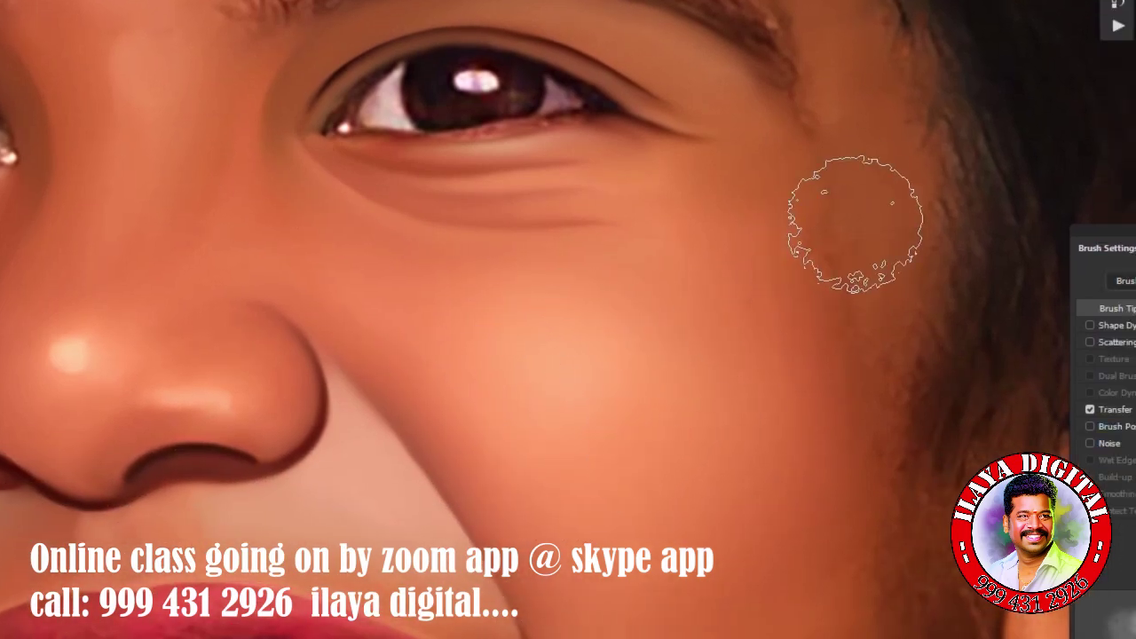
key(bracketright)
key(bracketright)
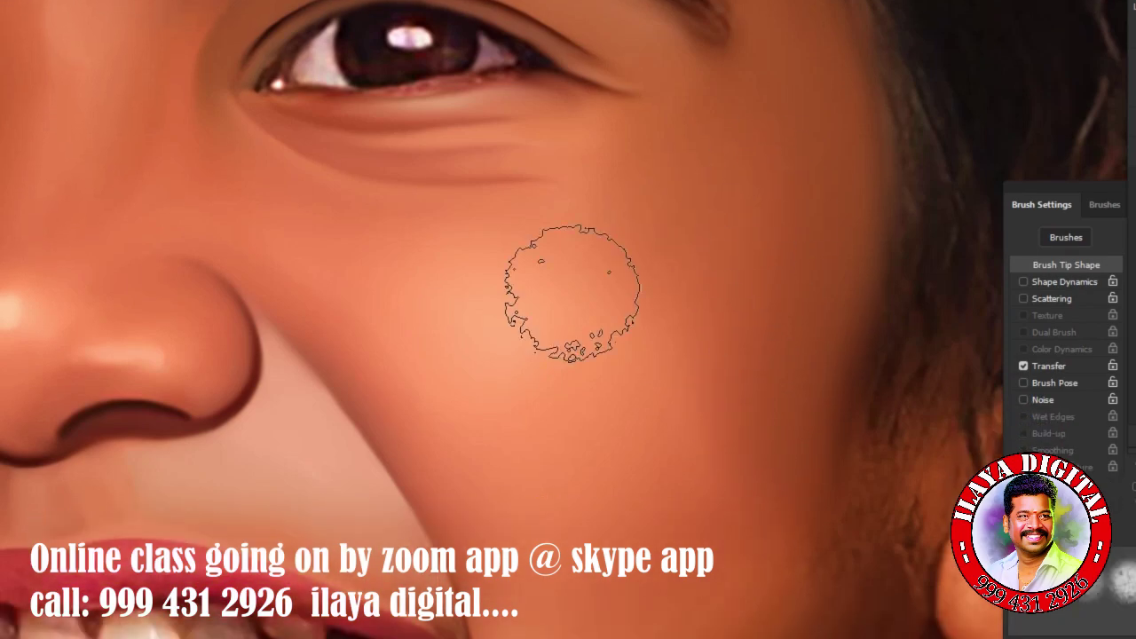
key(bracketright)
key(bracketright)
key(bracketright)
key(bracketleft)
key(bracketleft)
key(bracketleft)
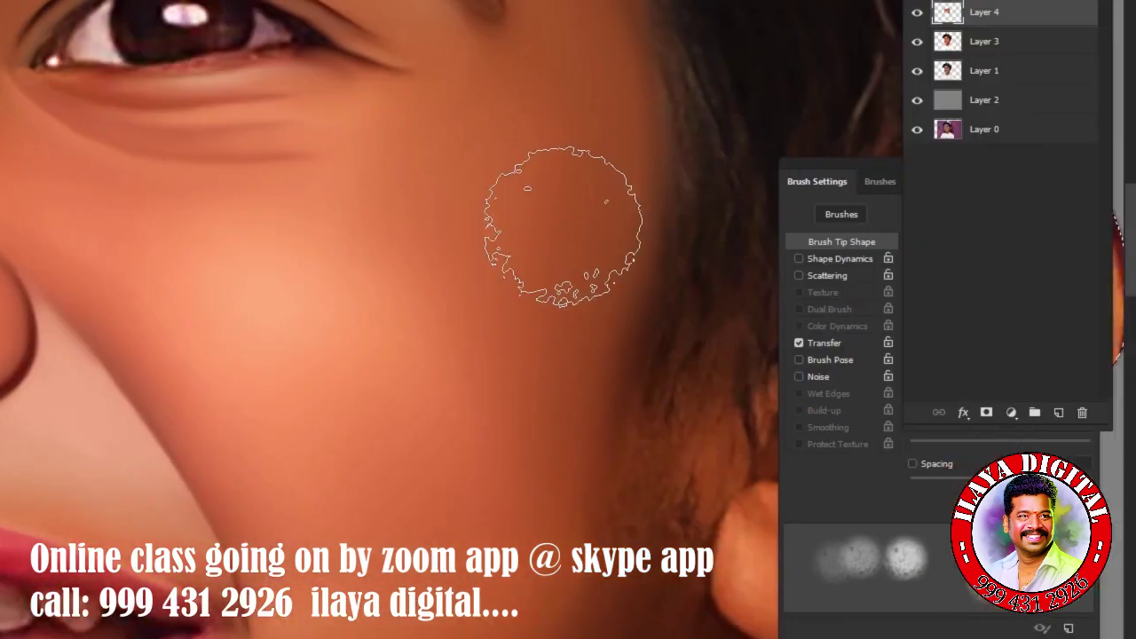
key(bracketleft)
key(bracketleft)
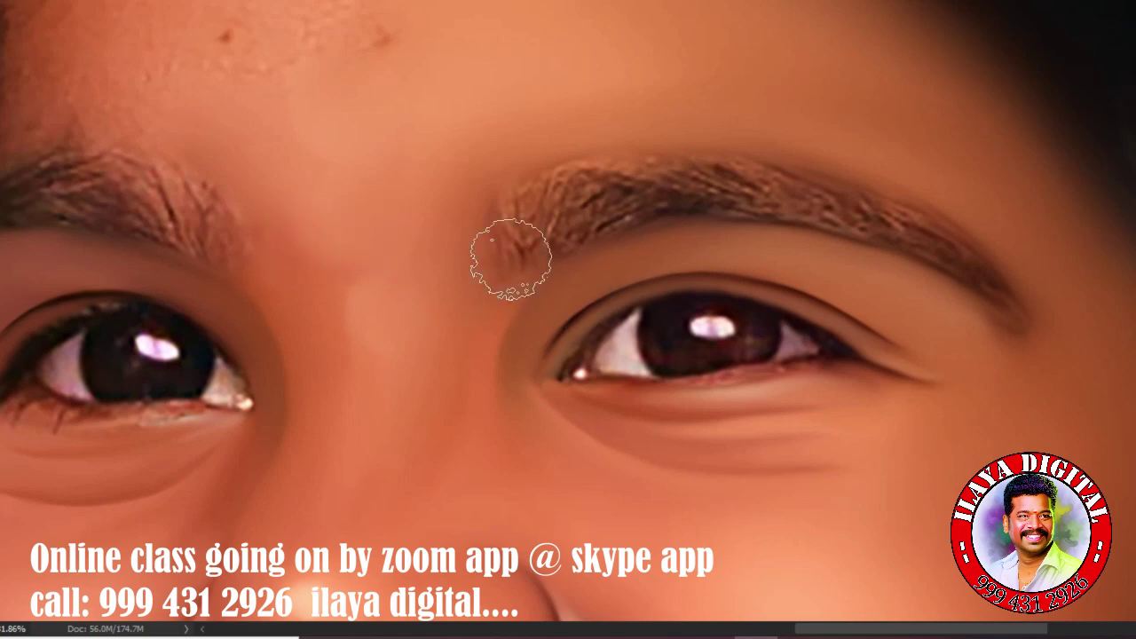
Smudge away the small blemishes on the forehead, adjusting the brush size.
scroll(510, 259, down, 3)
scroll(621, 267, down, 2)
scroll(740, 245, up, 3)
scroll(852, 385, up, 2)
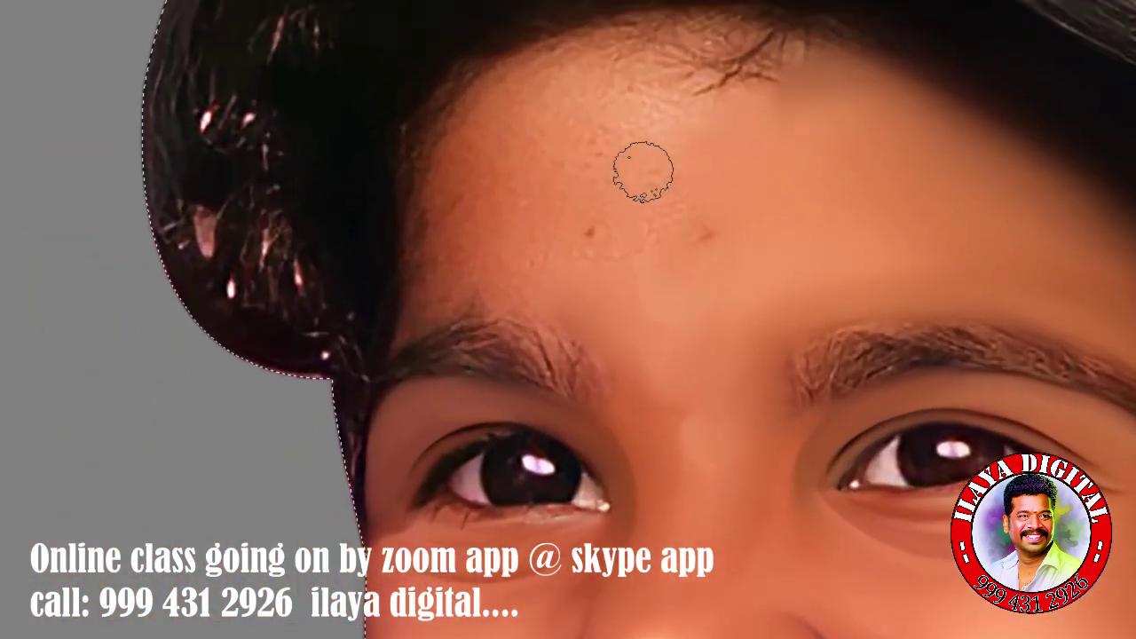
scroll(624, 167, up, 2)
scroll(613, 186, up, 1)
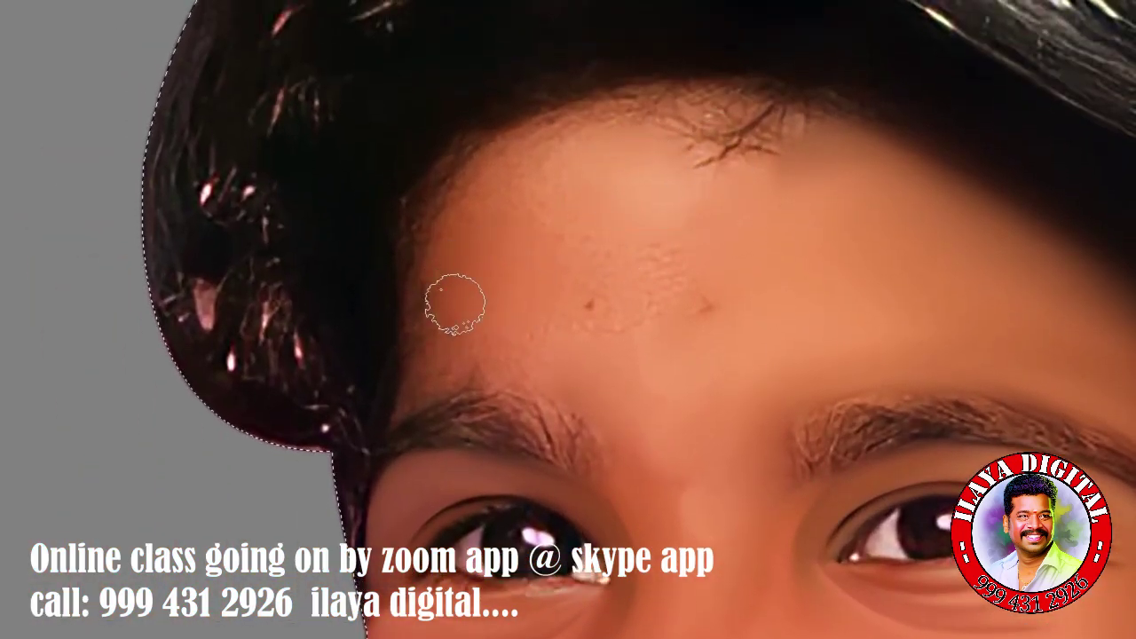
scroll(532, 191, up, 2)
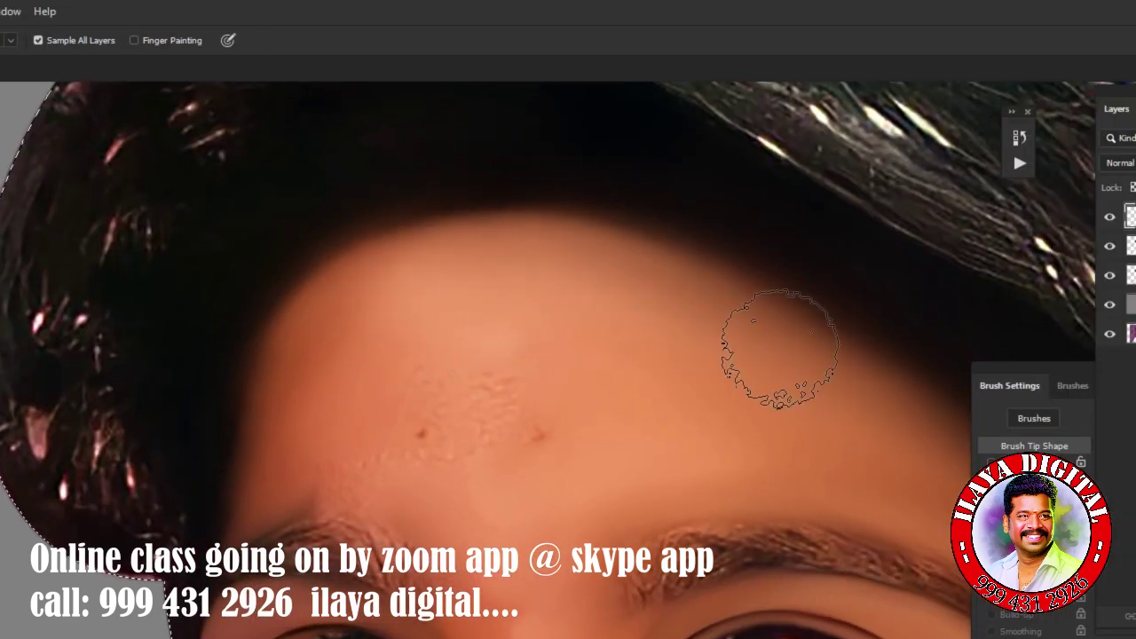
click(346, 435)
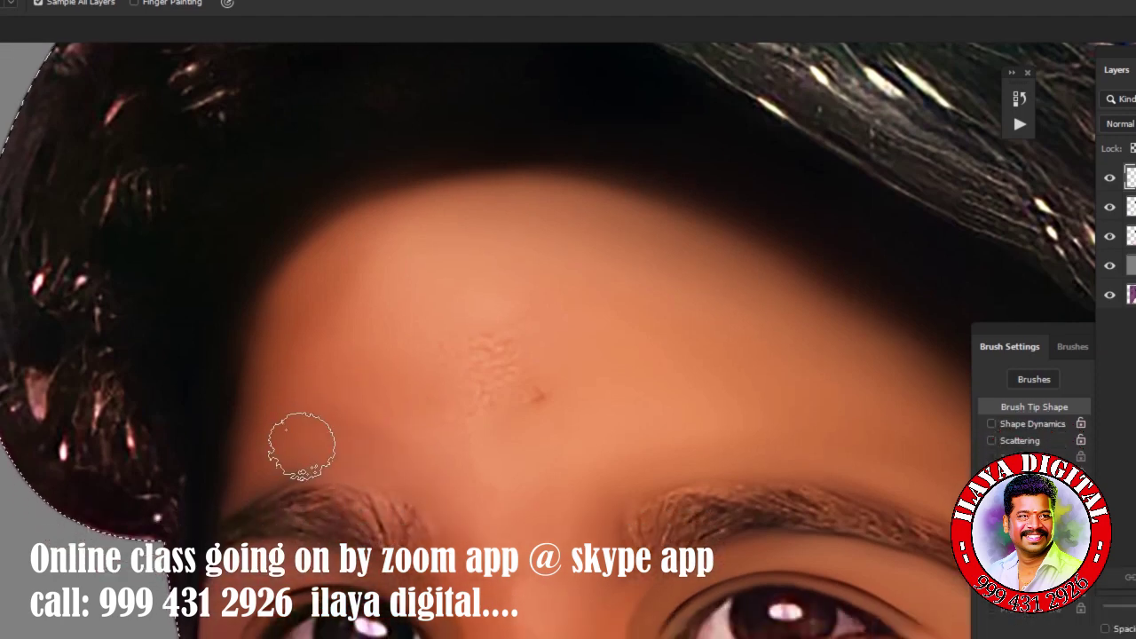
key(bracketright)
key(bracketright)
key(bracketright)
key(bracketright)
key(bracketleft)
key(bracketleft)
key(bracketleft)
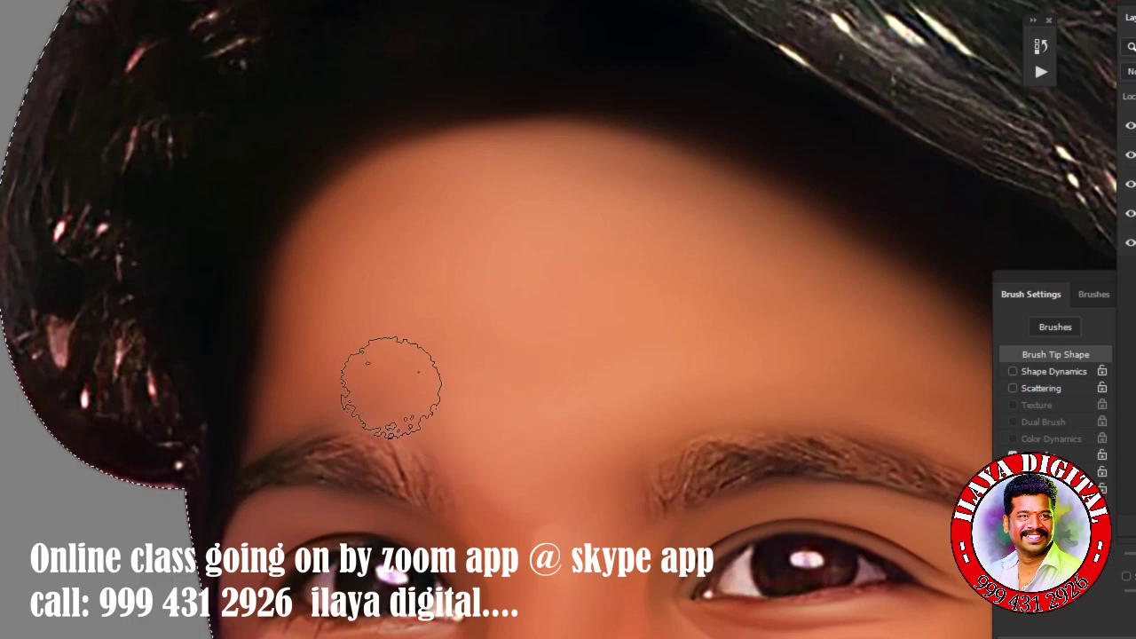
Zoom onto the eyebrow and smudge its hair into smooth strokes with a smaller brush.
key(ctrl+minus)
key(ctrl+plus)
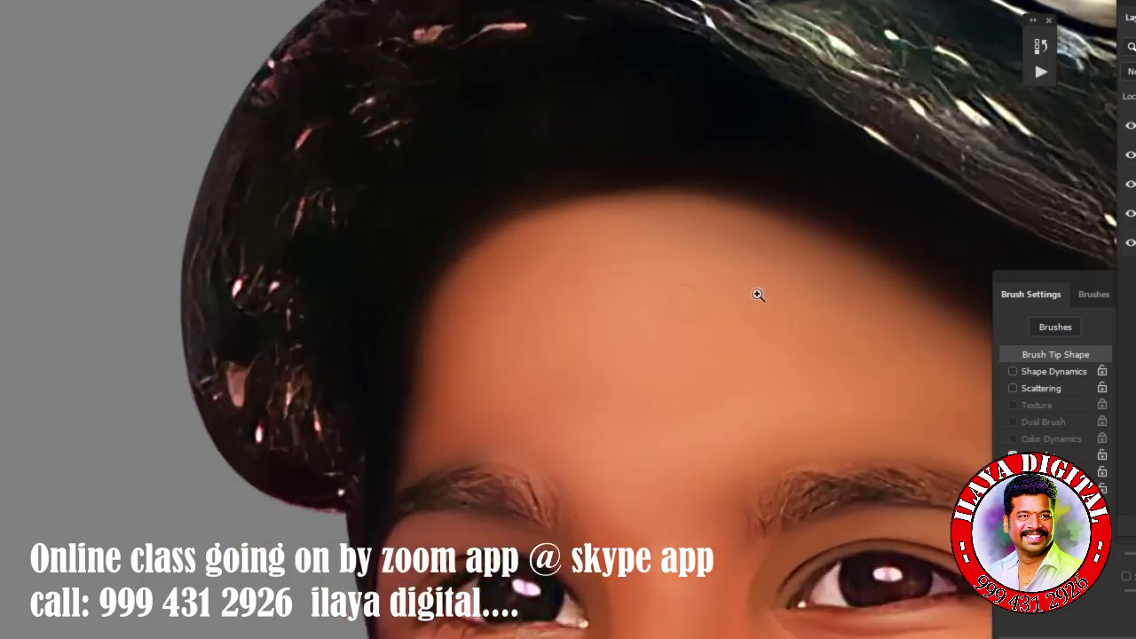
key(bracketleft)
key(bracketleft)
key(bracketleft)
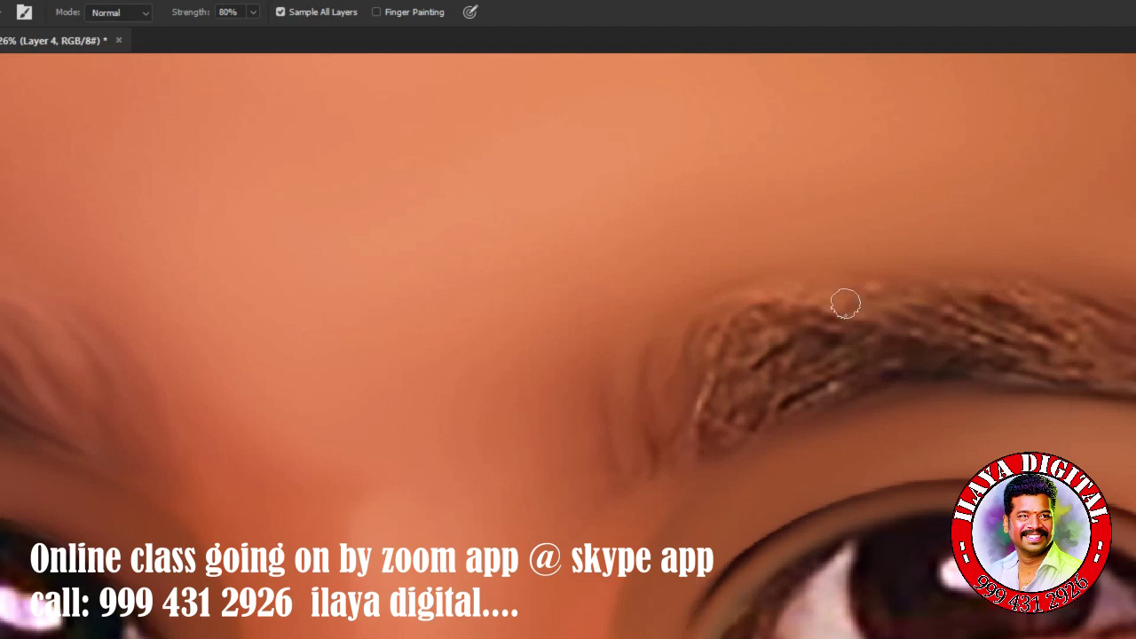
mouse_move(845, 303)
mouse_down()
mouse_move(751, 332)
mouse_move(755, 393)
mouse_move(707, 376)
mouse_up()
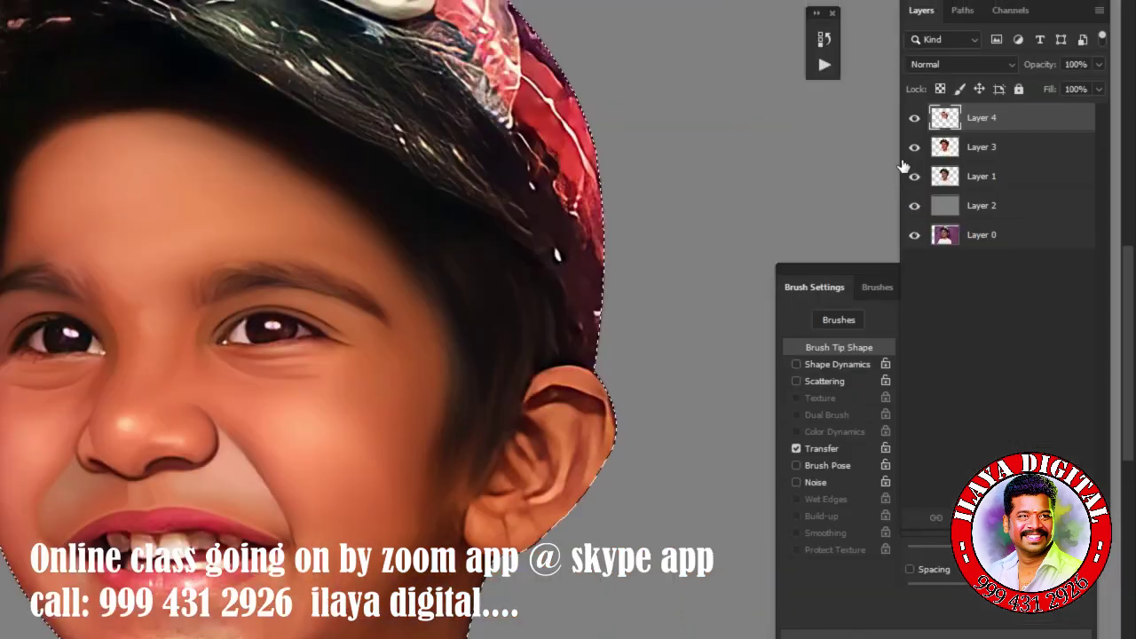
click(914, 199)
click(914, 200)
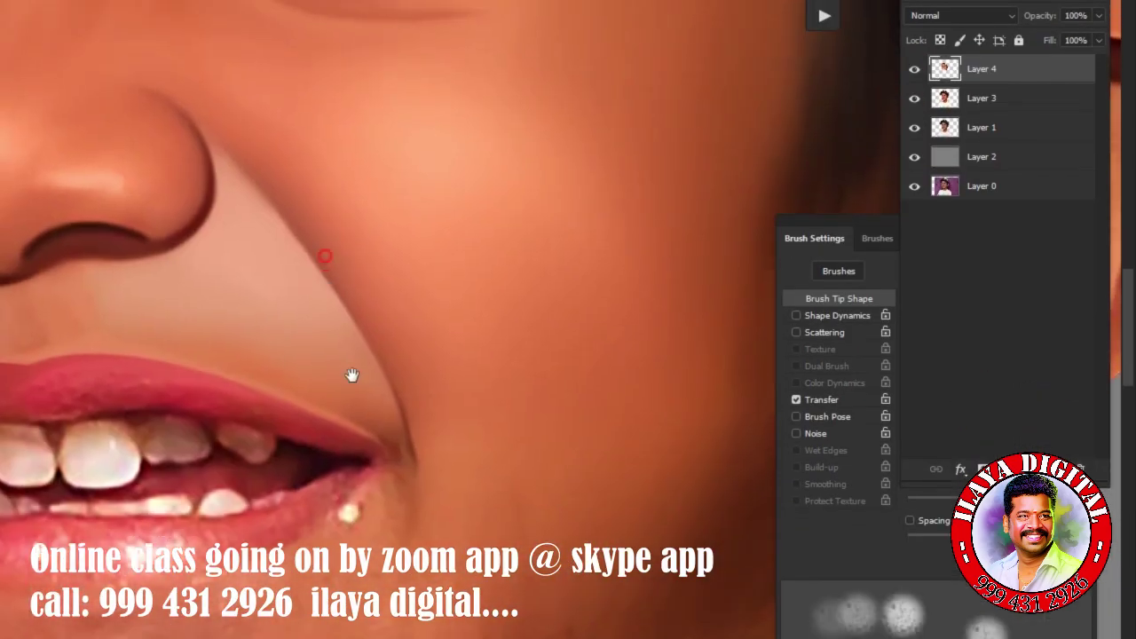
drag(352, 375, 393, 198)
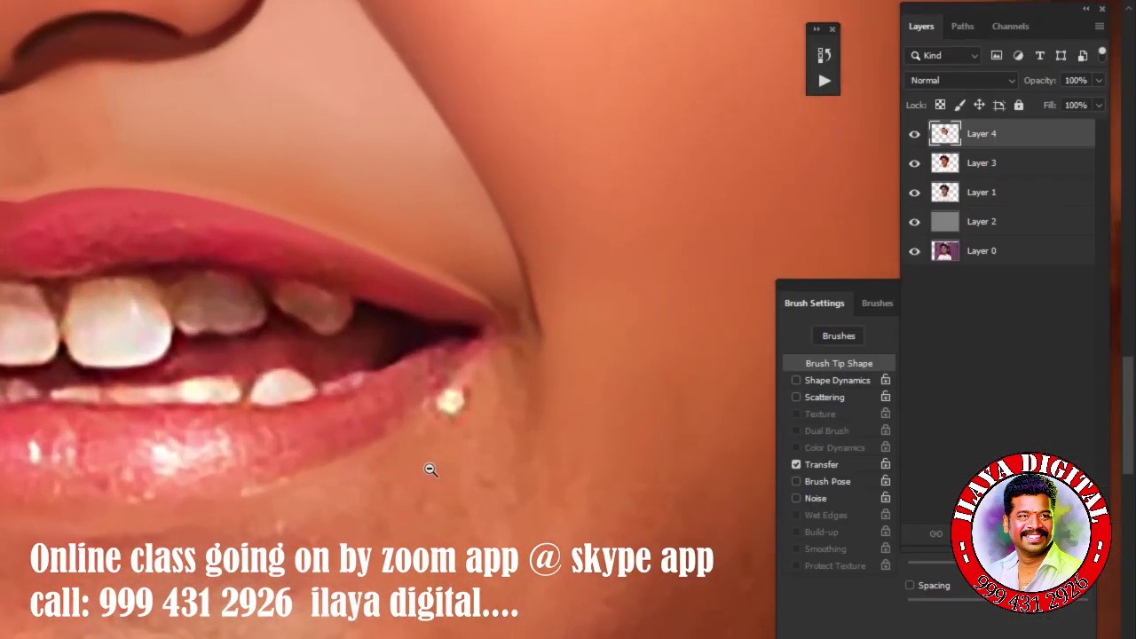
Blend the uneven pale patches on the chin and the skin at the lip corner.
scroll(299, 432, down, 5)
scroll(357, 480, down, 2)
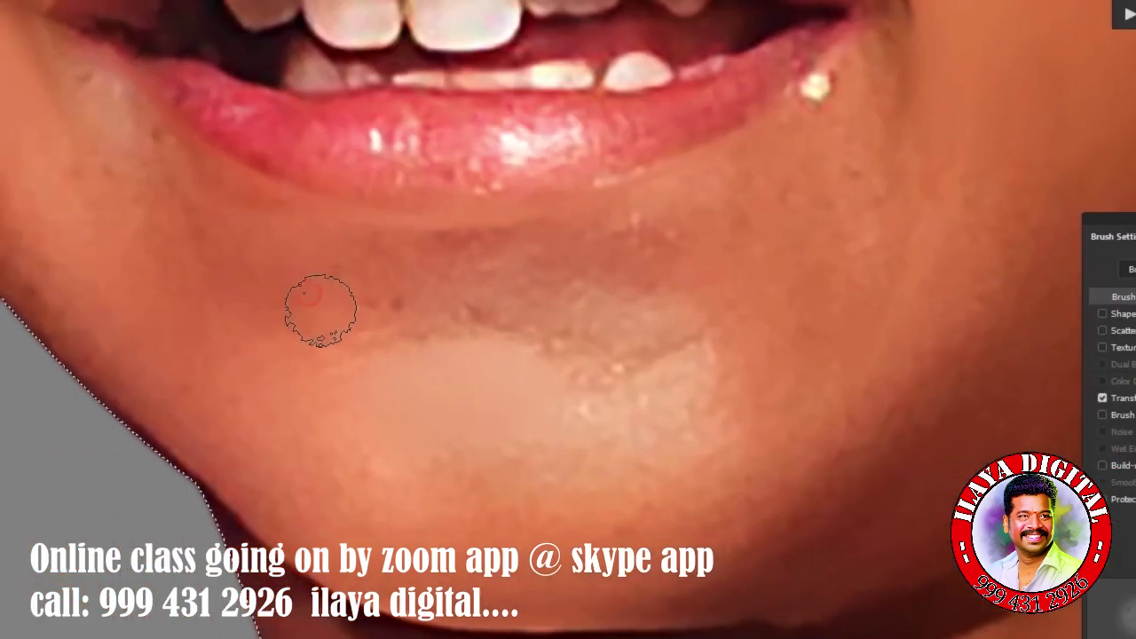
key(bracketleft)
key(bracketleft)
key(bracketleft)
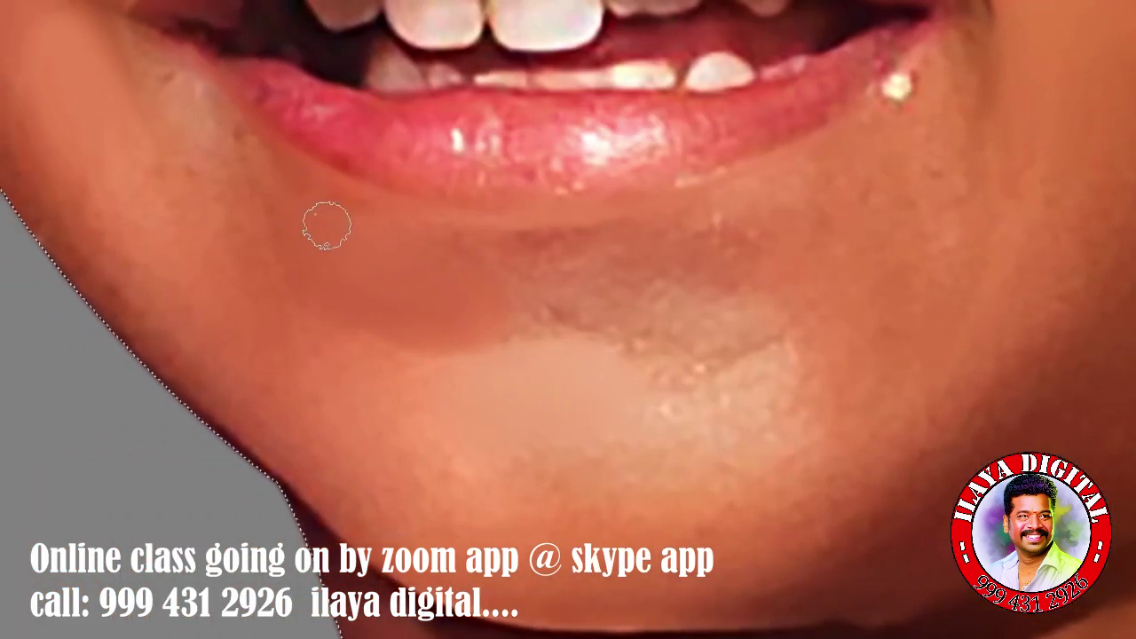
scroll(325, 225, up, 3)
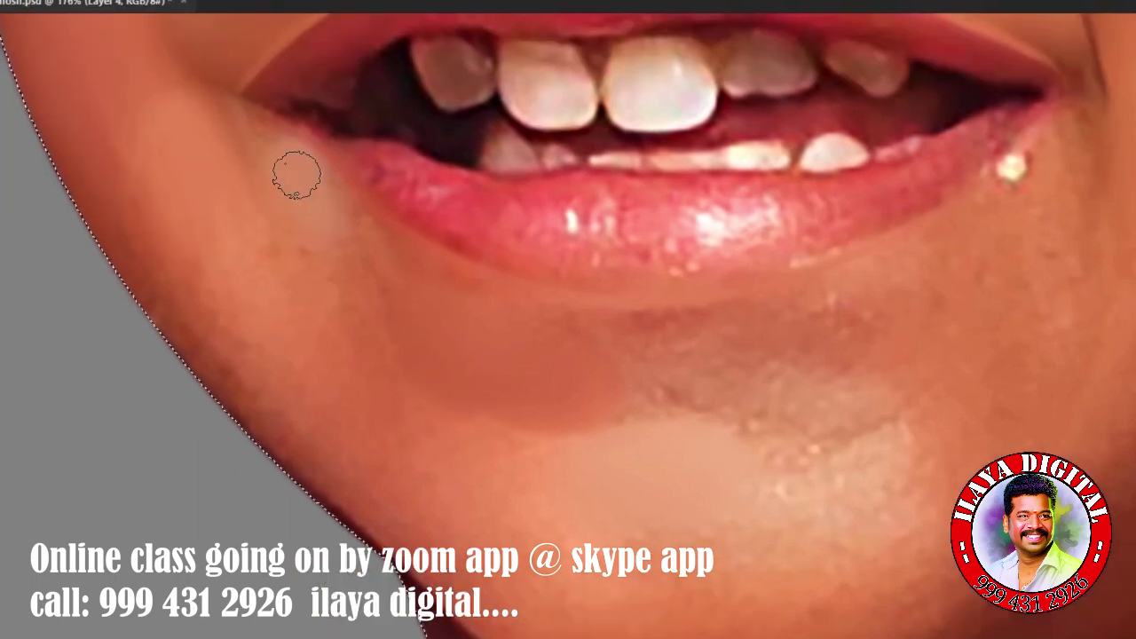
key(bracketright)
click(652, 355)
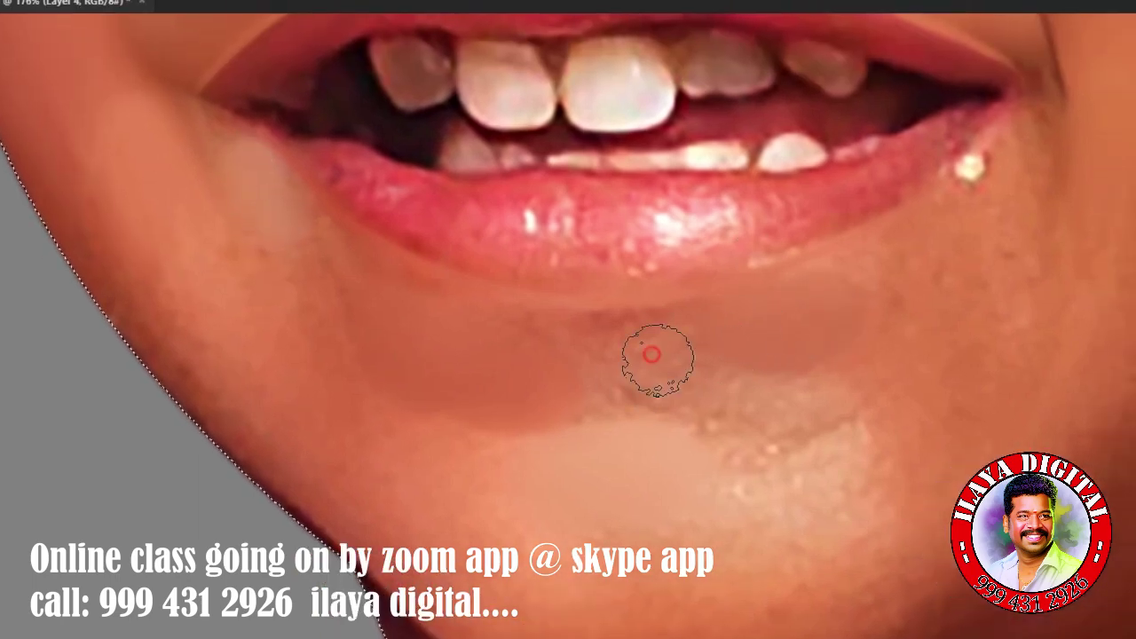
click(755, 431)
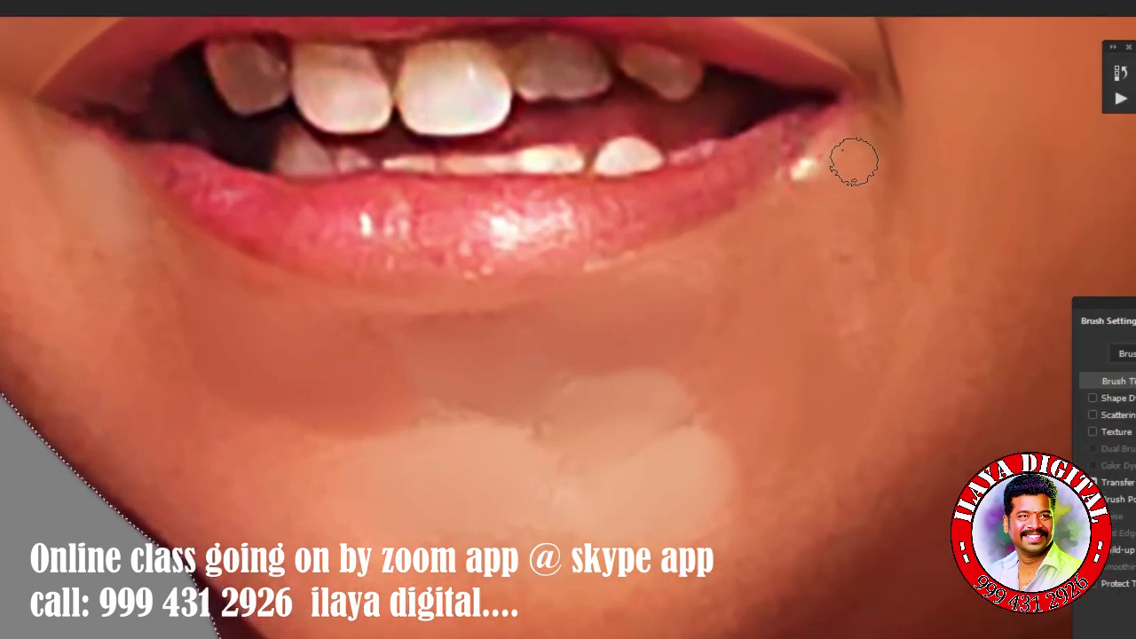
click(856, 199)
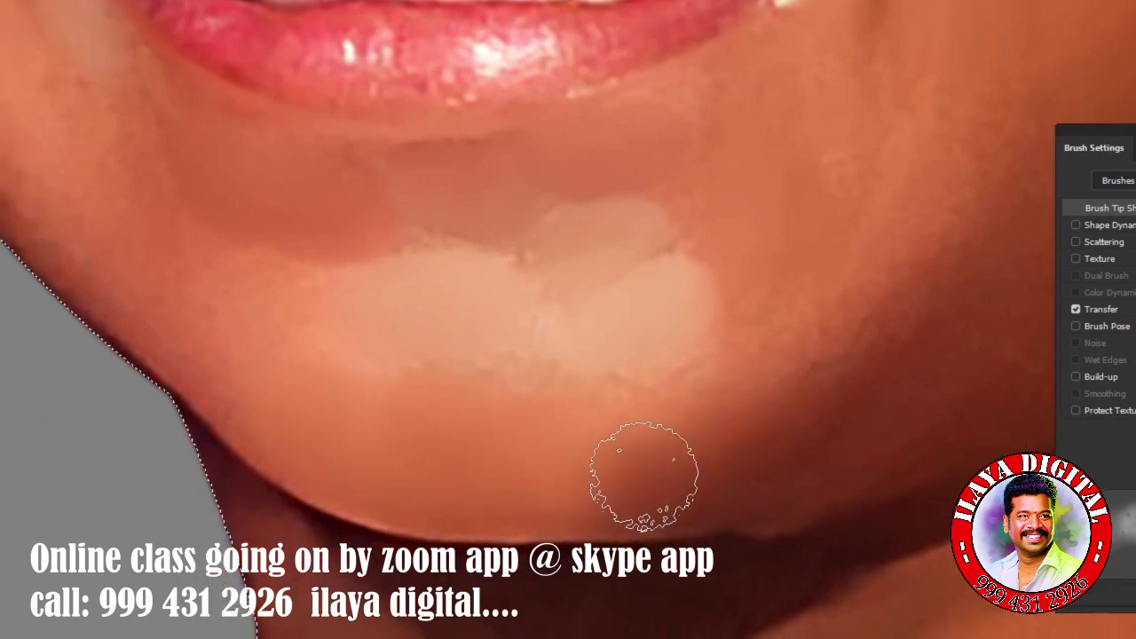
Smudge the light chin patches into the skin with a progressively larger brush.
key(s)
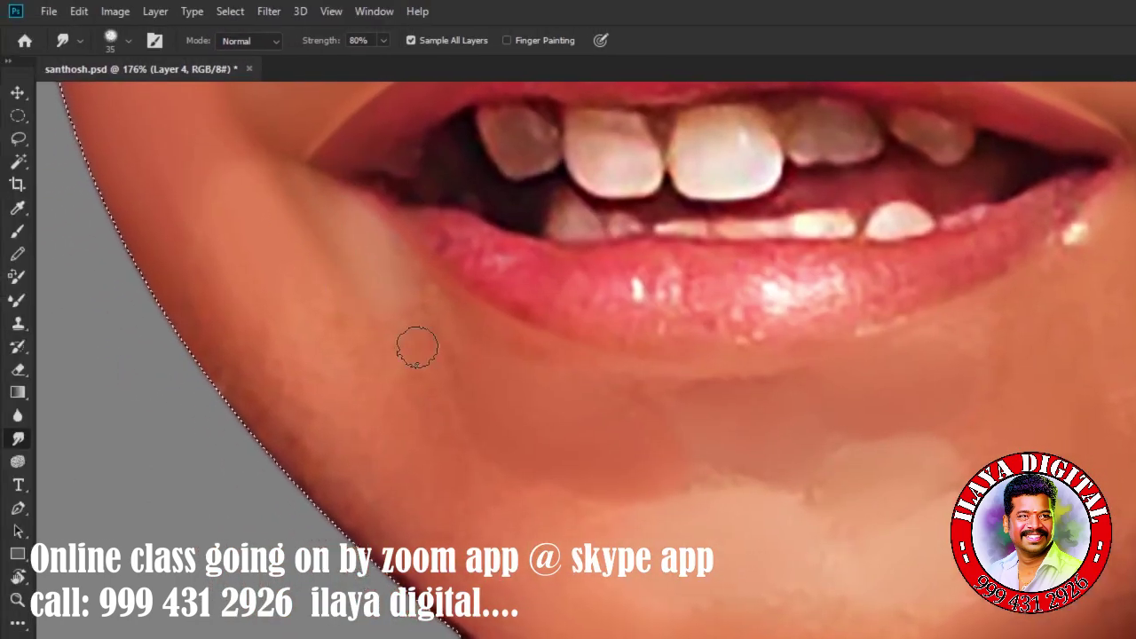
drag(529, 351, 661, 402)
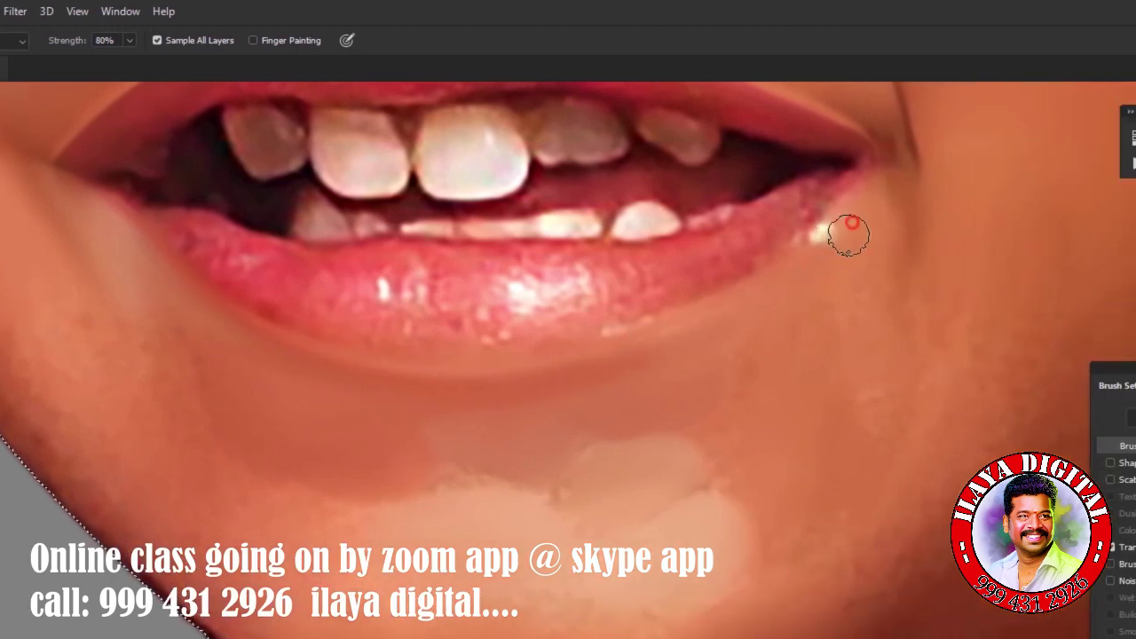
drag(849, 235, 840, 199)
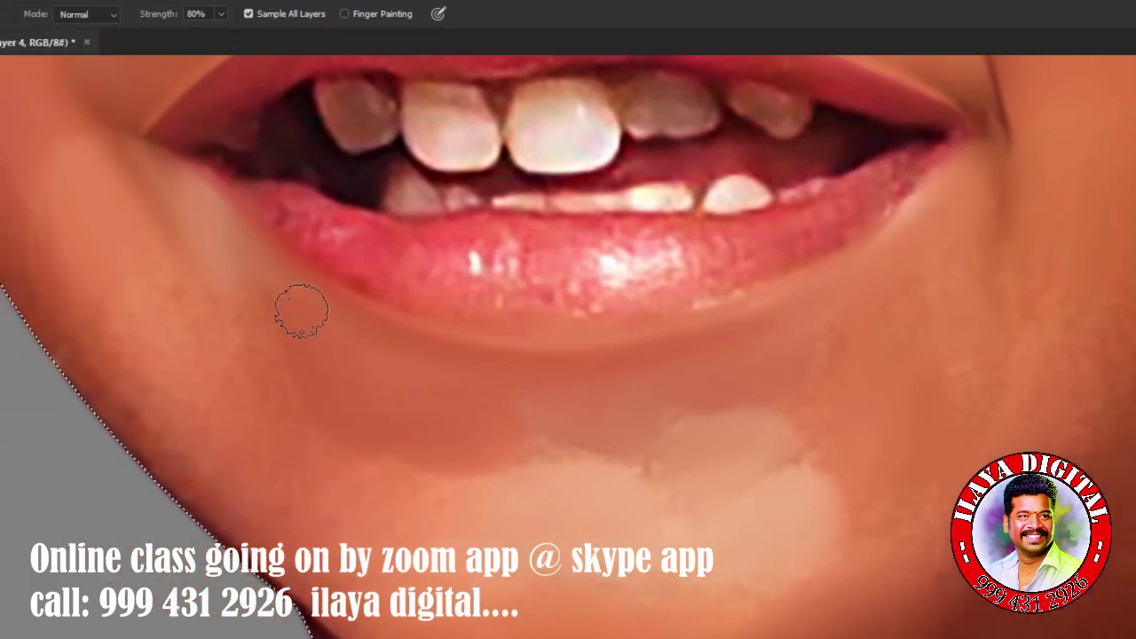
drag(299, 318, 319, 359)
key(bracketright)
mouse_move(406, 396)
mouse_down()
mouse_move(456, 432)
mouse_move(570, 409)
mouse_move(801, 447)
mouse_up()
key(bracketright)
key(bracketright)
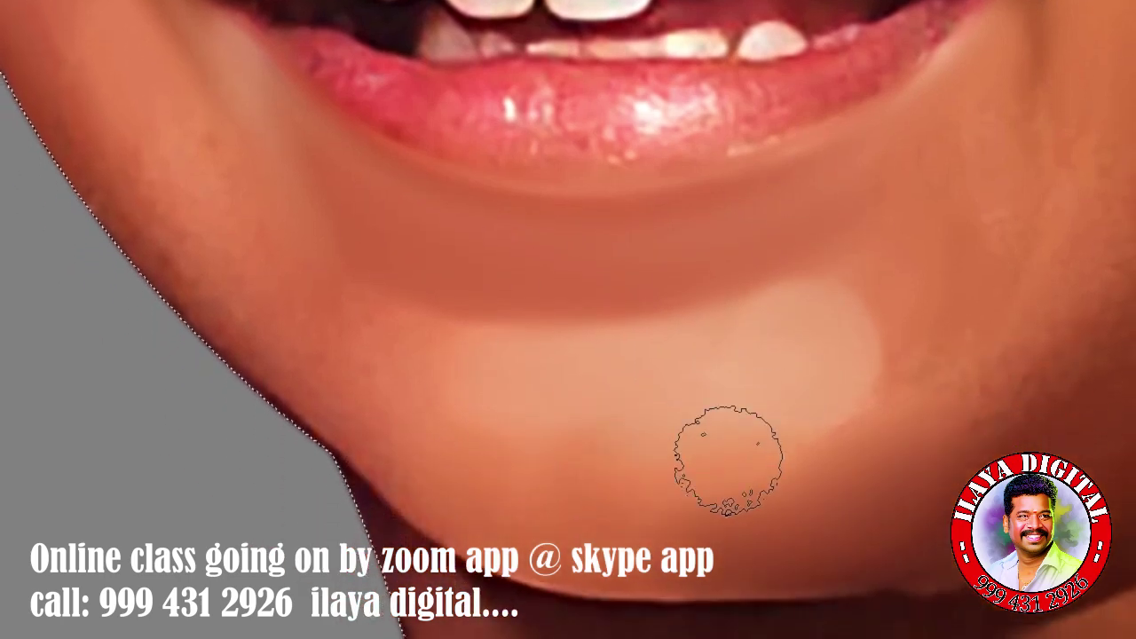
click(672, 469)
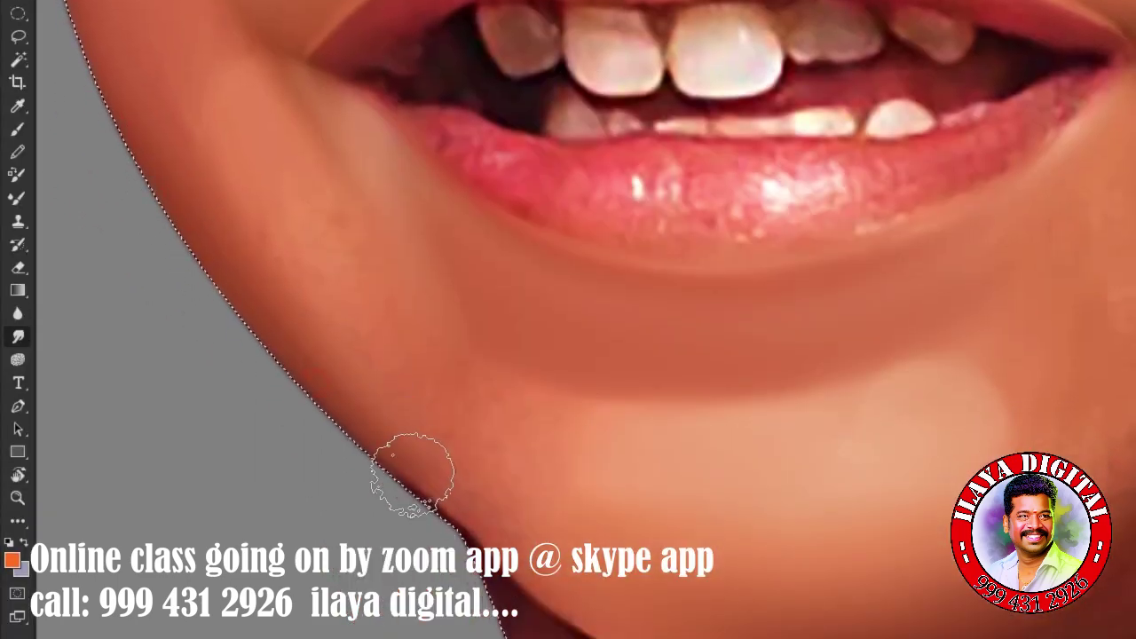
Smooth the chin edge, the skin below the lower lip and the cheek beside the mouth, then zoom out.
drag(413, 475, 654, 471)
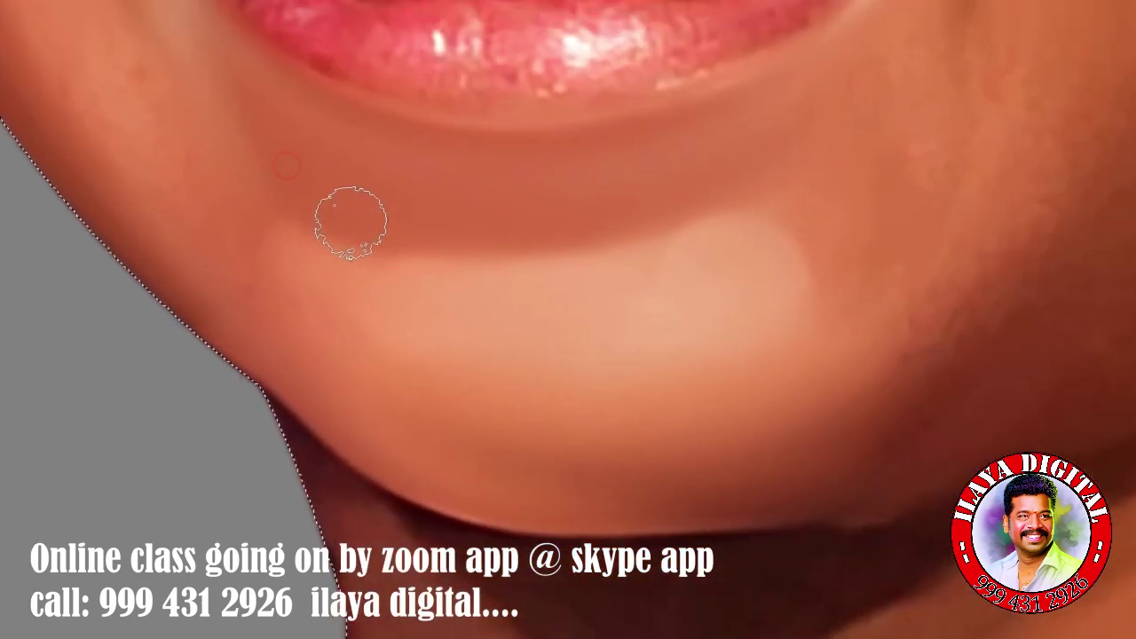
mouse_move(367, 275)
mouse_down()
mouse_move(284, 160)
mouse_move(298, 312)
mouse_up()
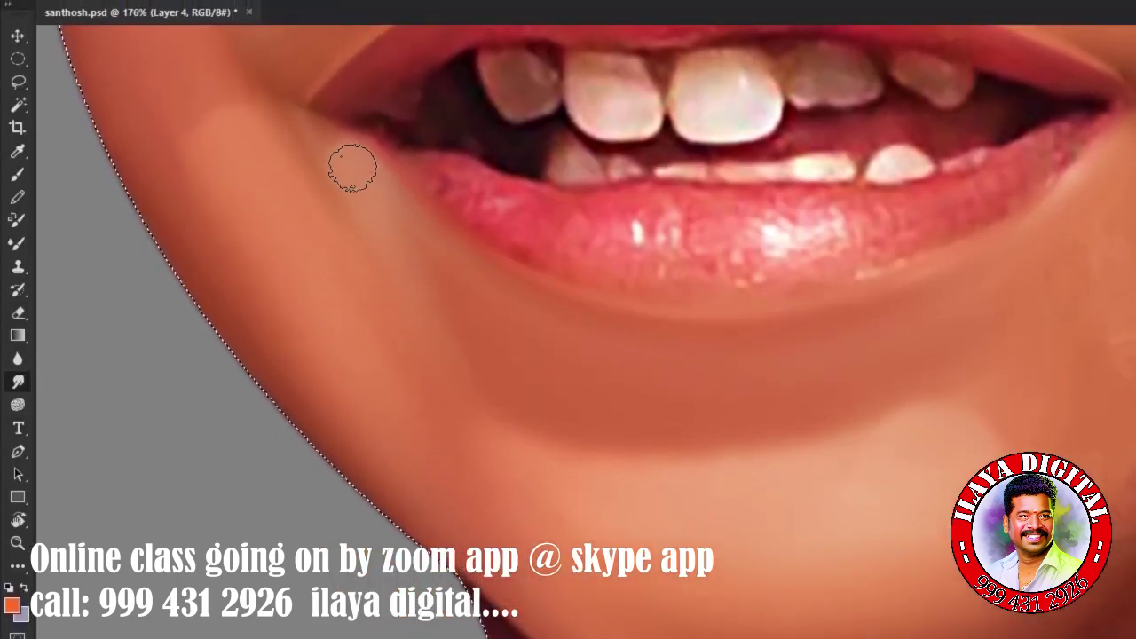
click(475, 300)
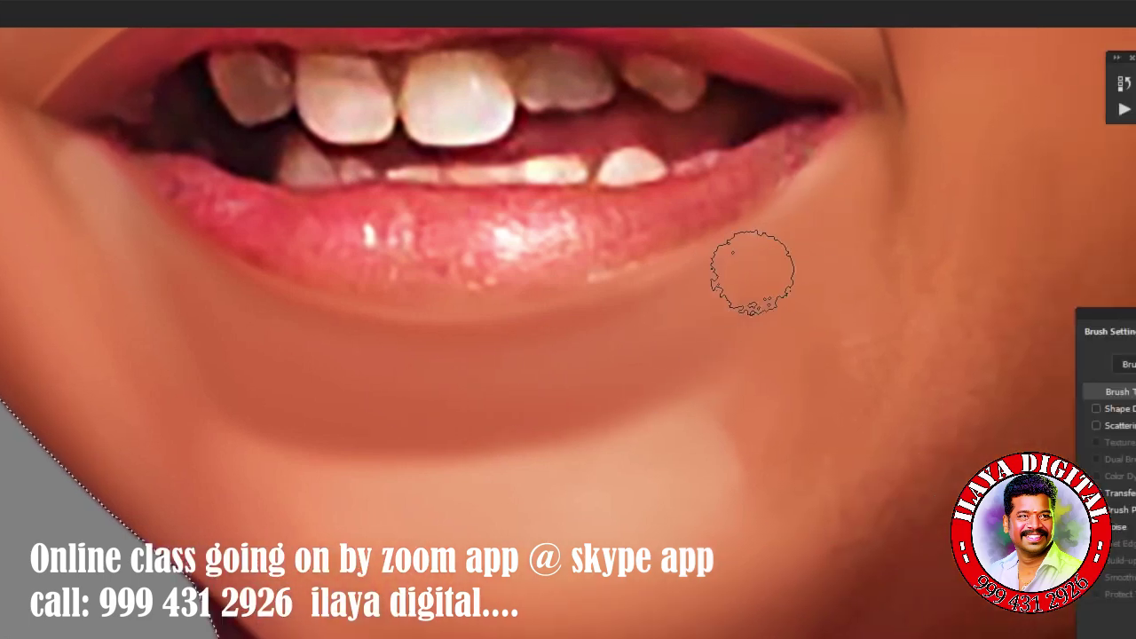
click(799, 231)
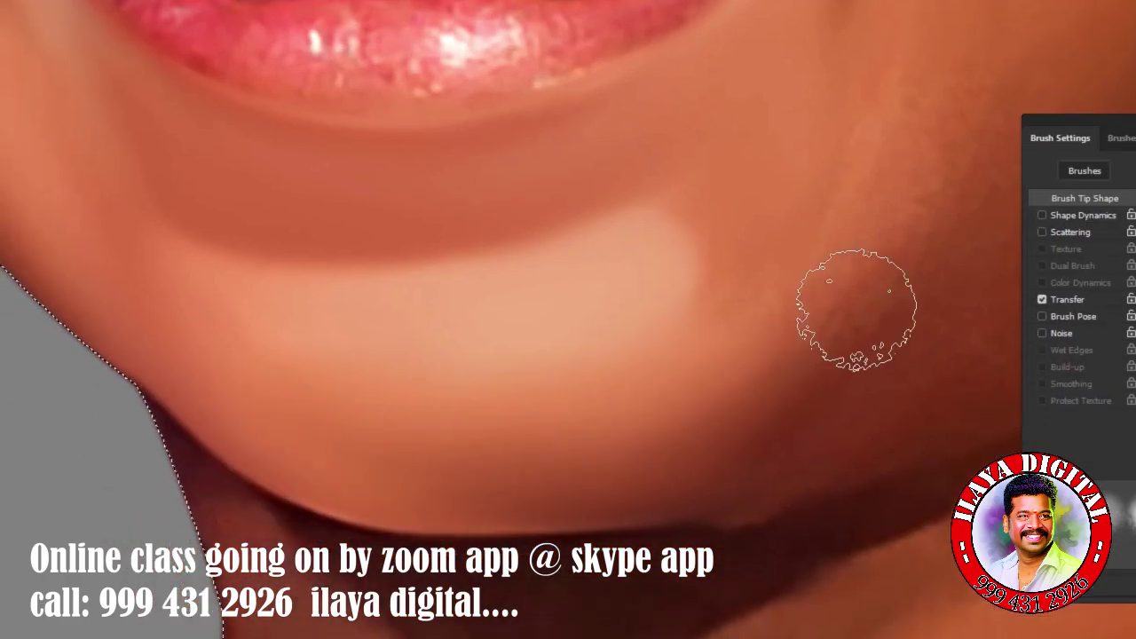
click(563, 160)
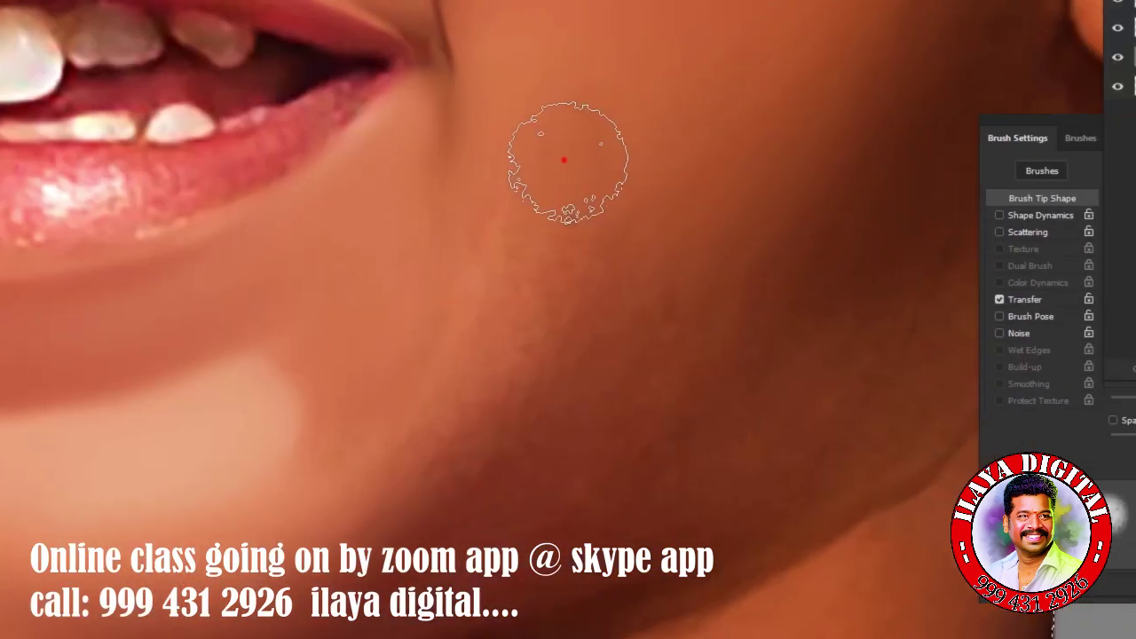
click(451, 221)
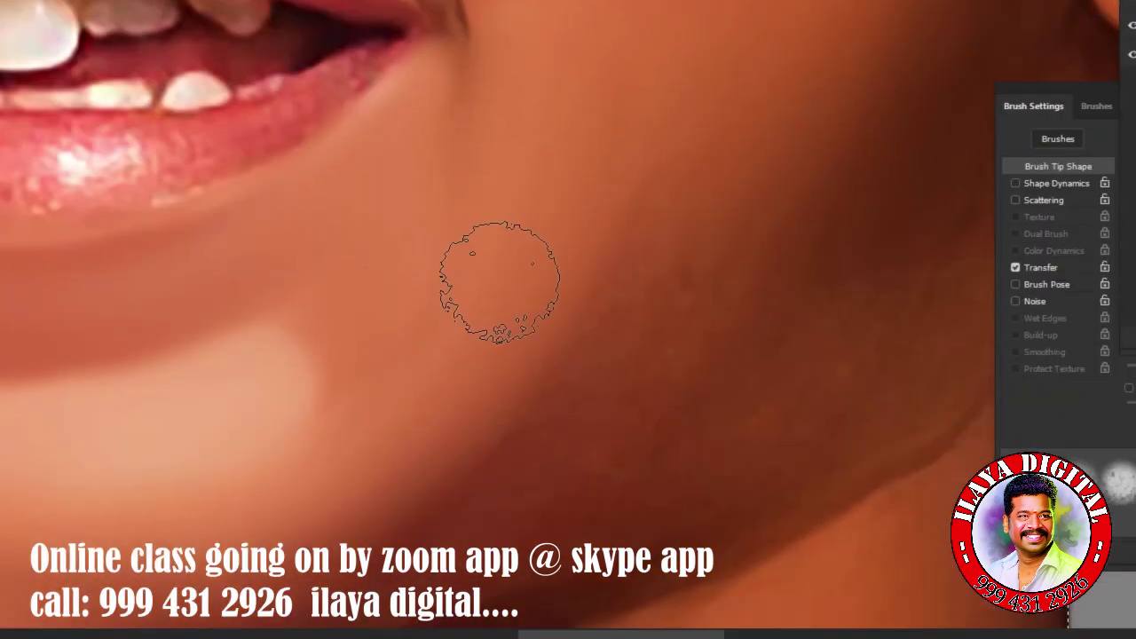
click(717, 183)
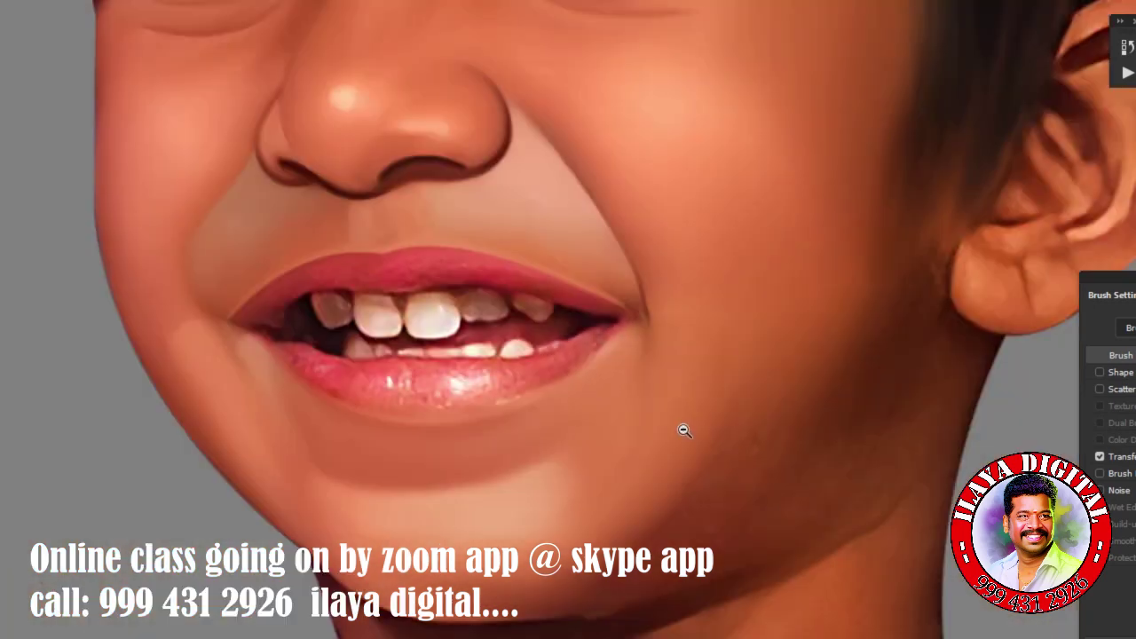
Zoom in on the mouth and paint each upper tooth brighter and smoother.
mouse_move(685, 430)
mouse_down()
mouse_move(698, 421)
mouse_move(766, 446)
mouse_up()
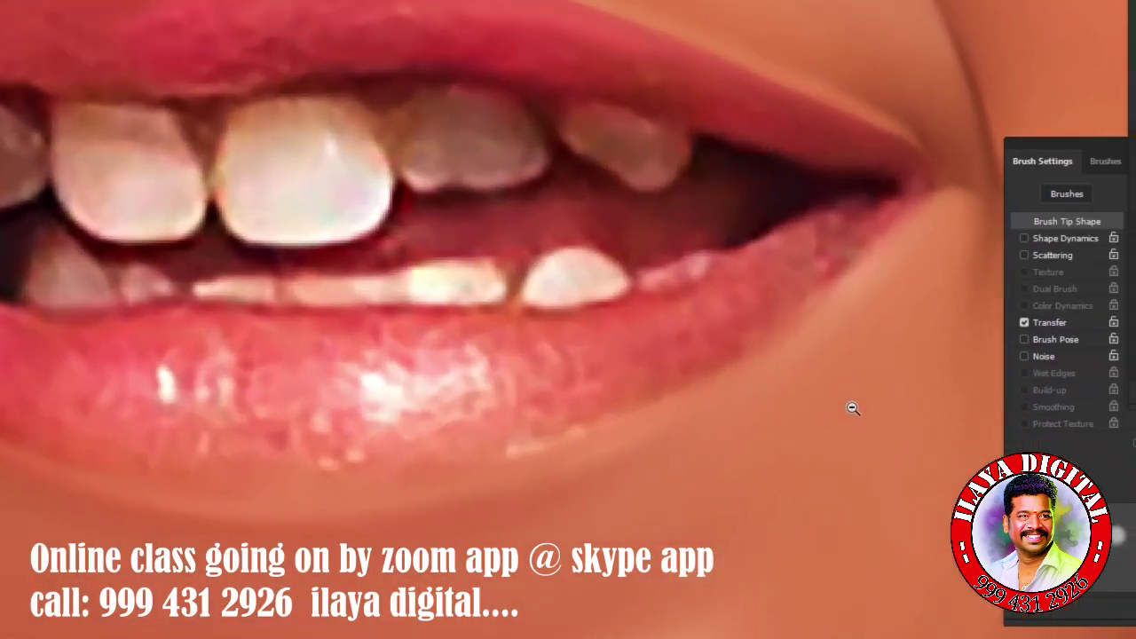
click(618, 363)
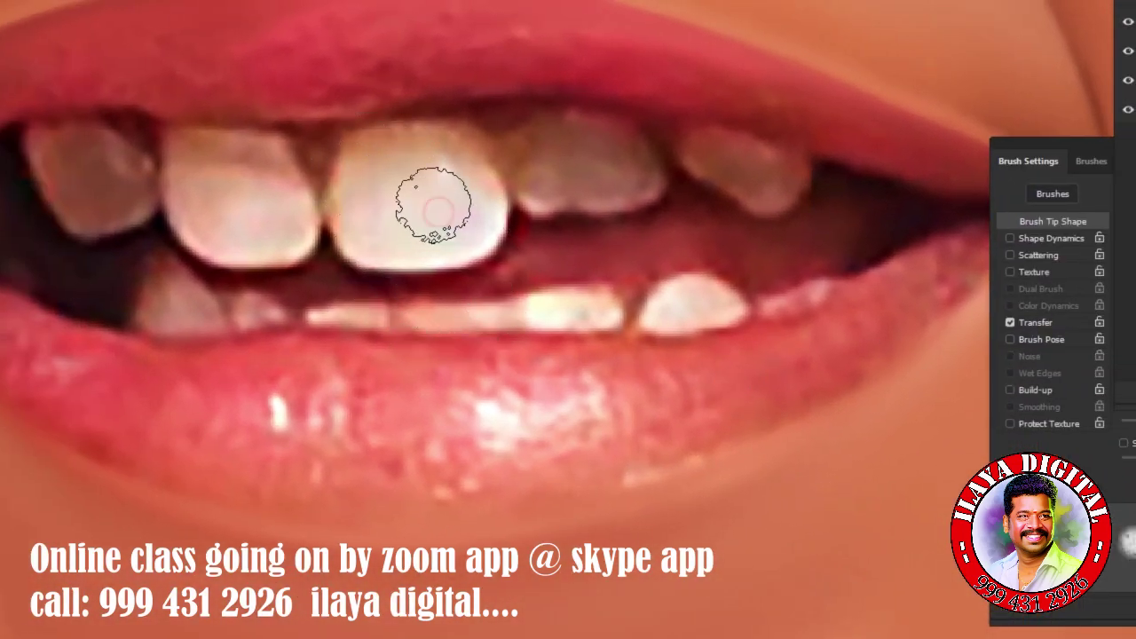
mouse_move(433, 204)
mouse_down()
mouse_move(446, 189)
mouse_move(410, 171)
mouse_move(389, 244)
mouse_move(457, 164)
mouse_up()
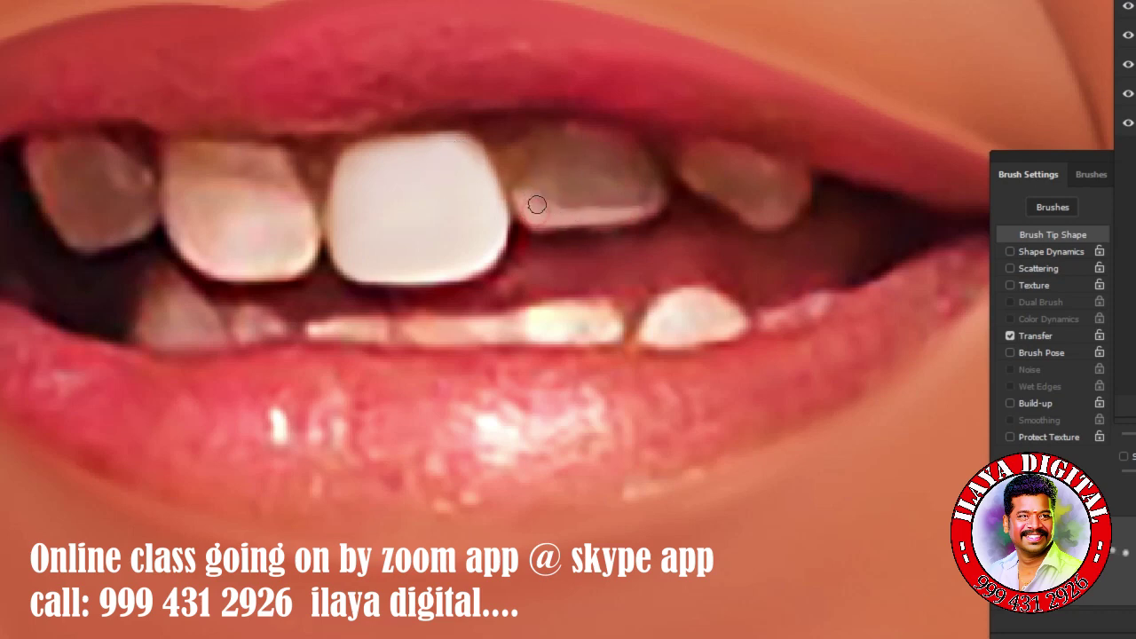
drag(538, 202, 614, 200)
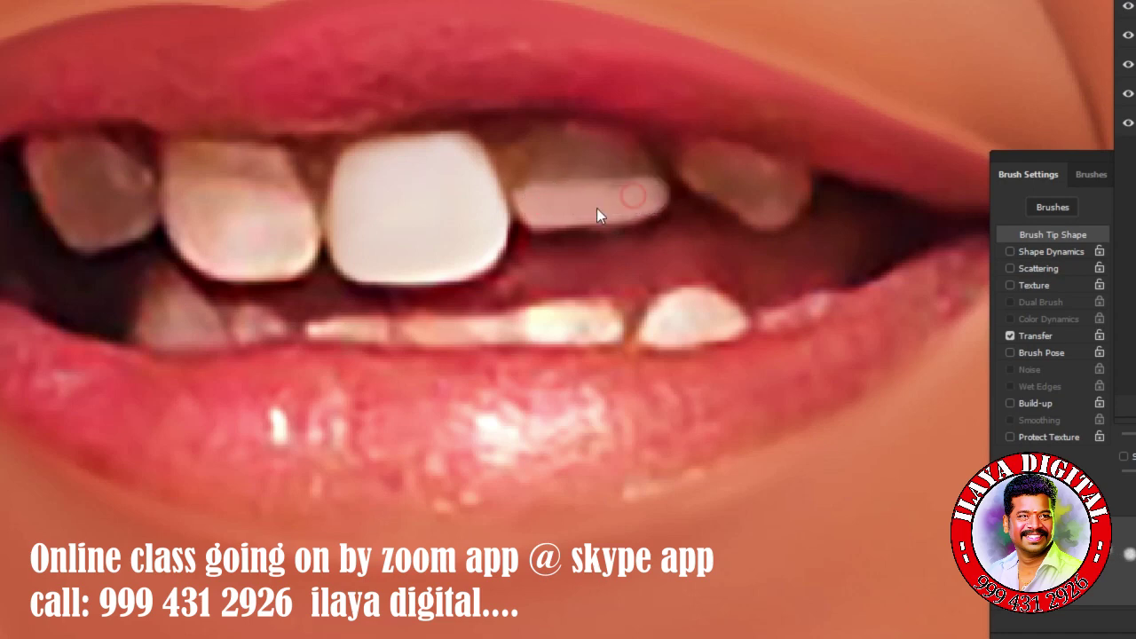
mouse_move(535, 183)
mouse_down()
mouse_move(598, 193)
mouse_move(633, 175)
mouse_up()
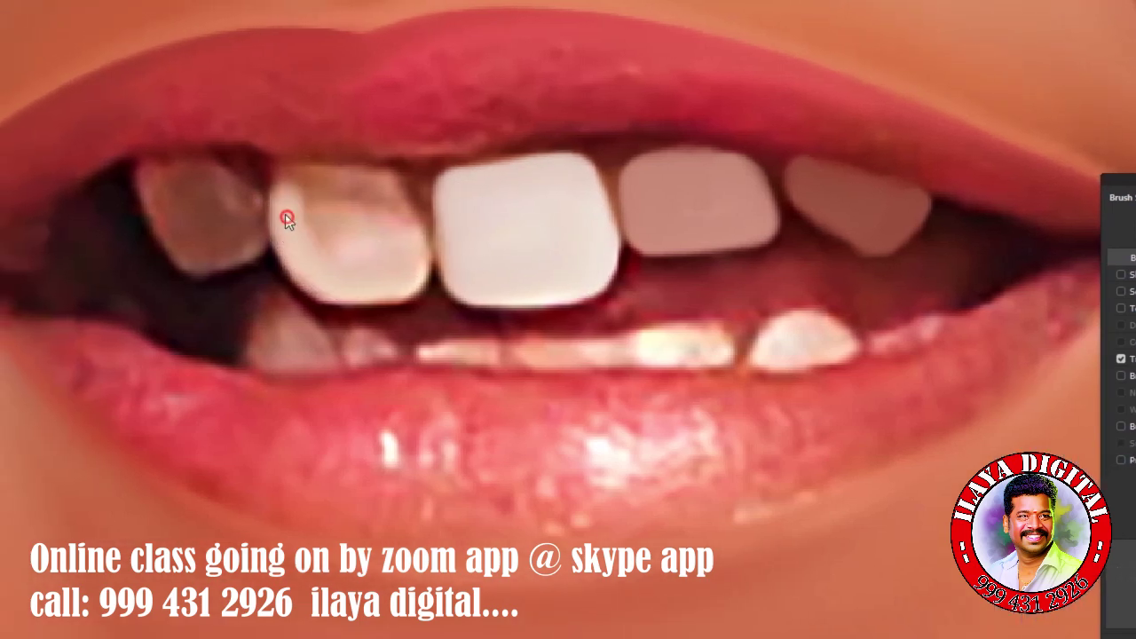
mouse_move(287, 219)
mouse_down()
mouse_move(310, 256)
mouse_move(316, 227)
mouse_up()
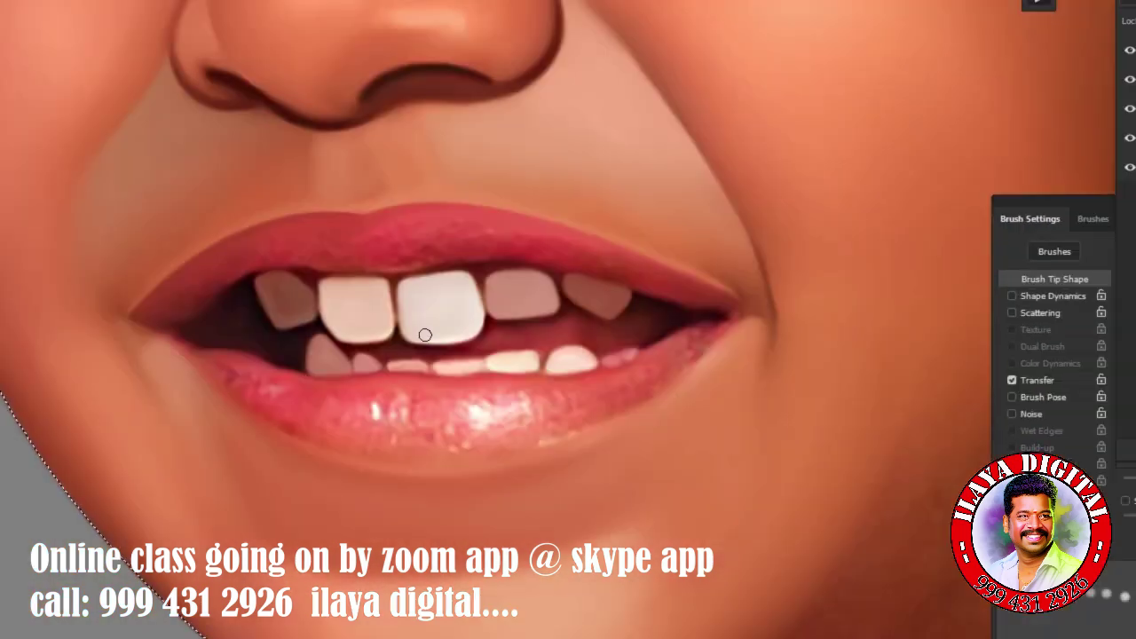
drag(419, 335, 491, 328)
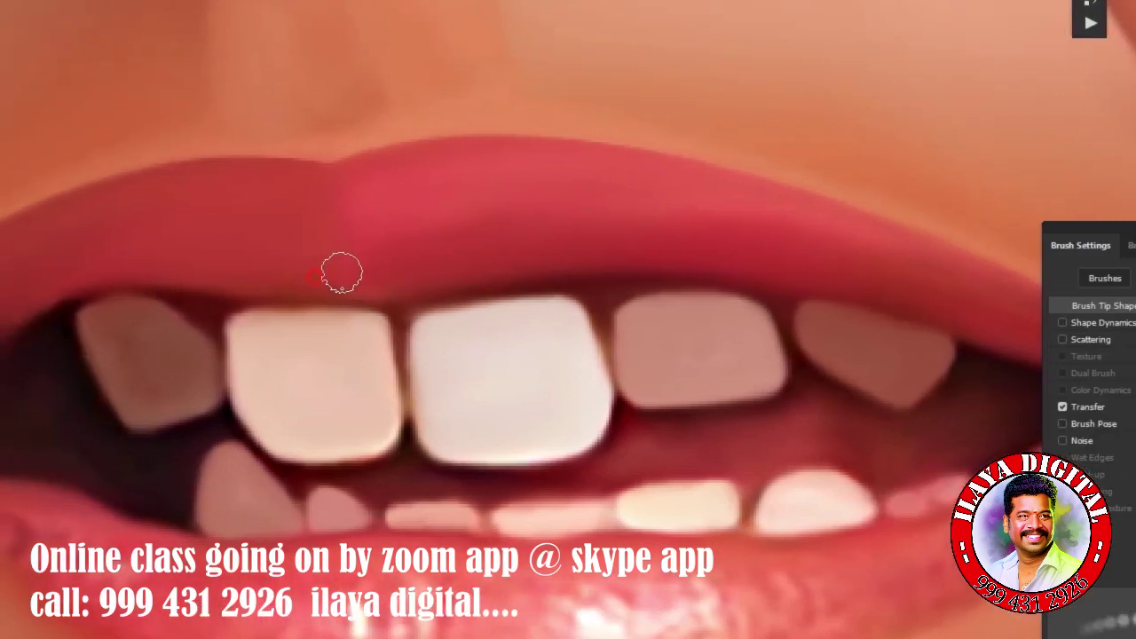
drag(815, 316, 573, 216)
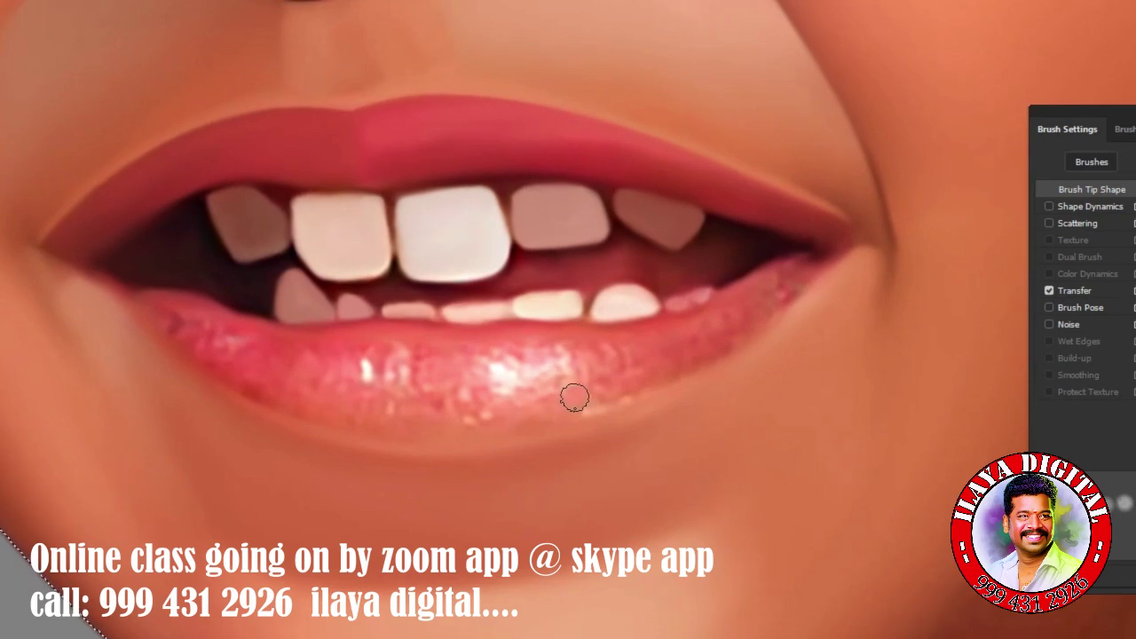
Trace a pen path around the open mouth and lower lip, load it as a selection and feather it.
key(p)
click(284, 304)
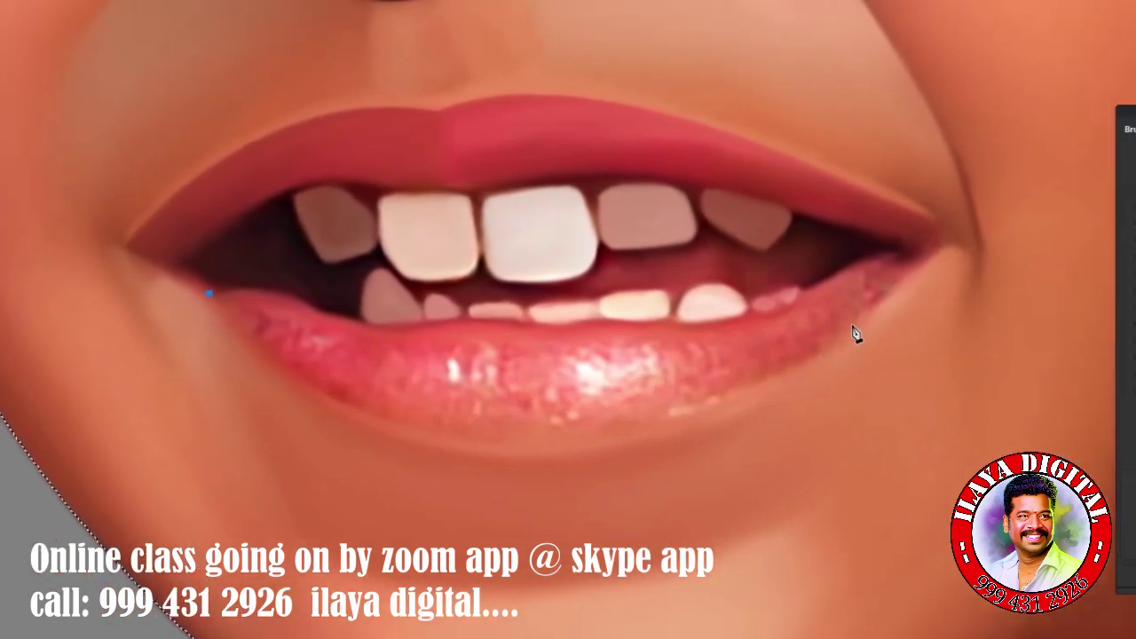
drag(689, 358, 852, 166)
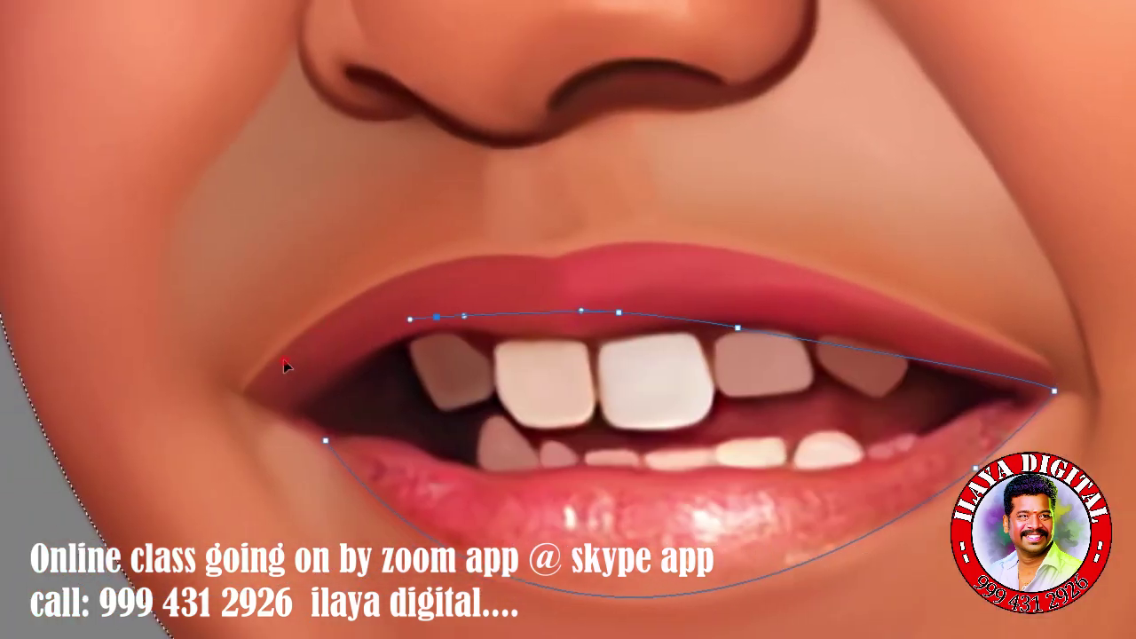
key(ctrl+Return)
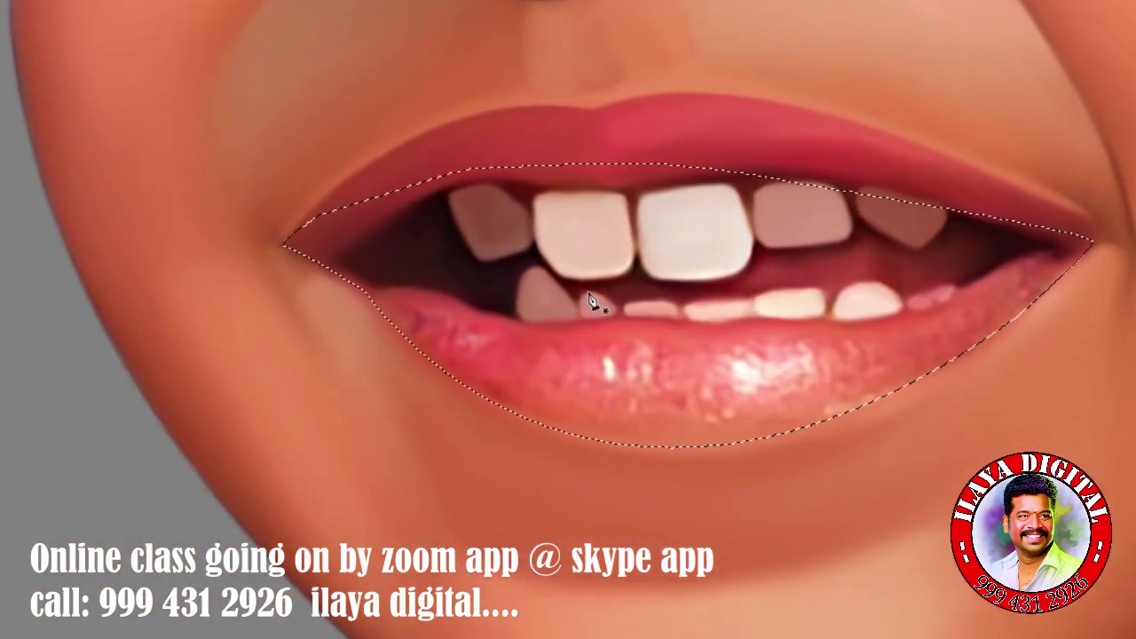
key(shift+F6)
key(Return)
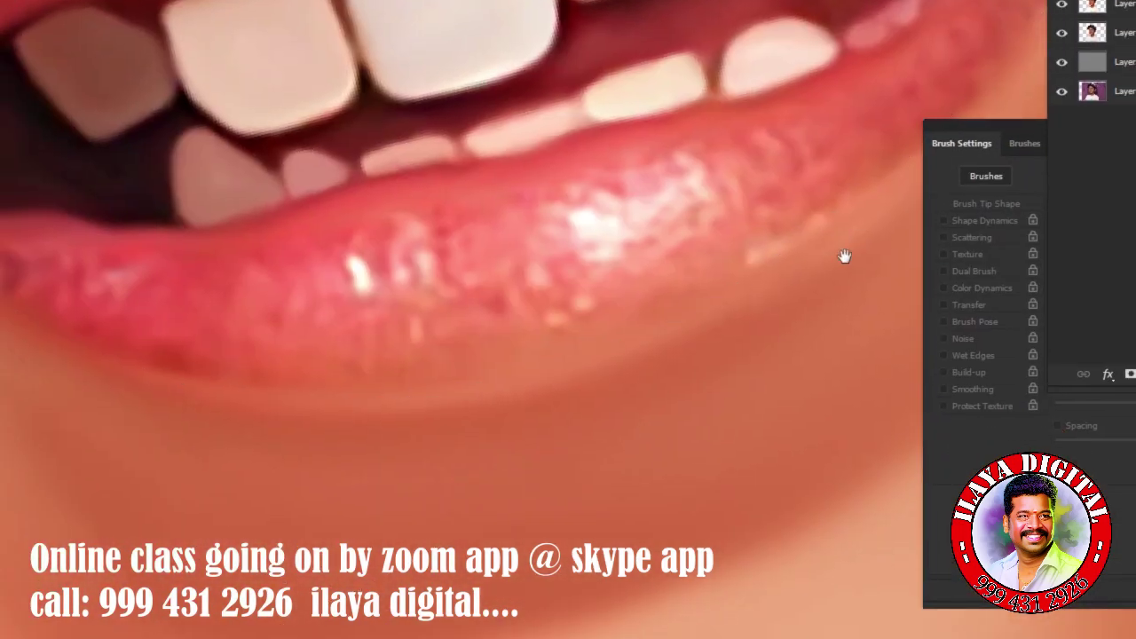
Blend the light blotches and glossy texture on the lower lip smooth with the brush inside the selection.
key(b)
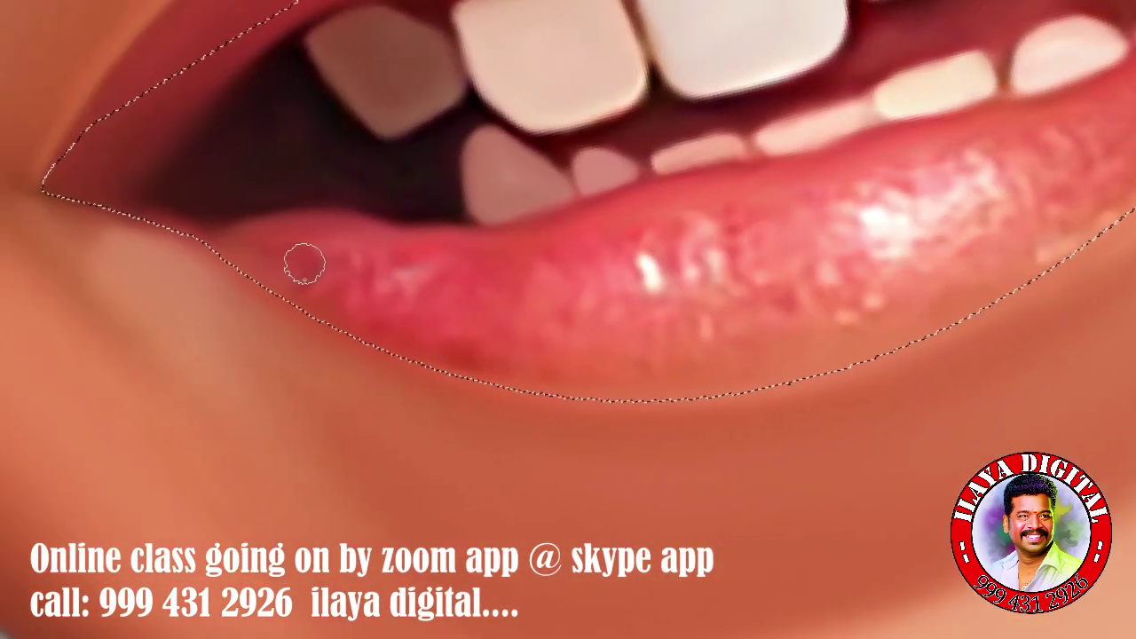
drag(379, 277, 491, 285)
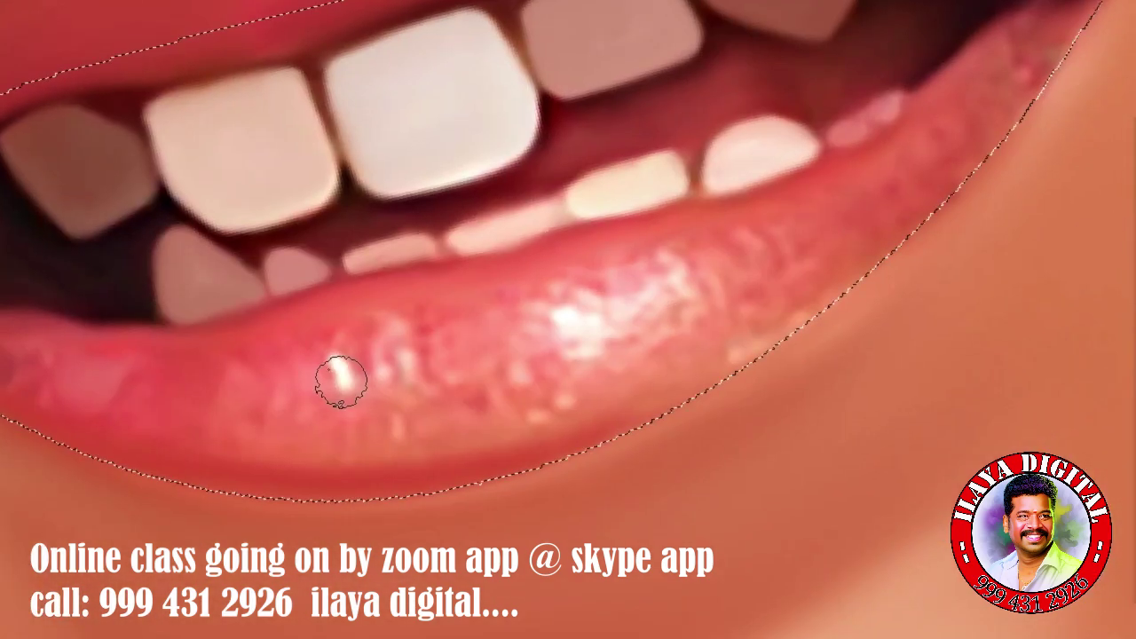
drag(388, 358, 380, 343)
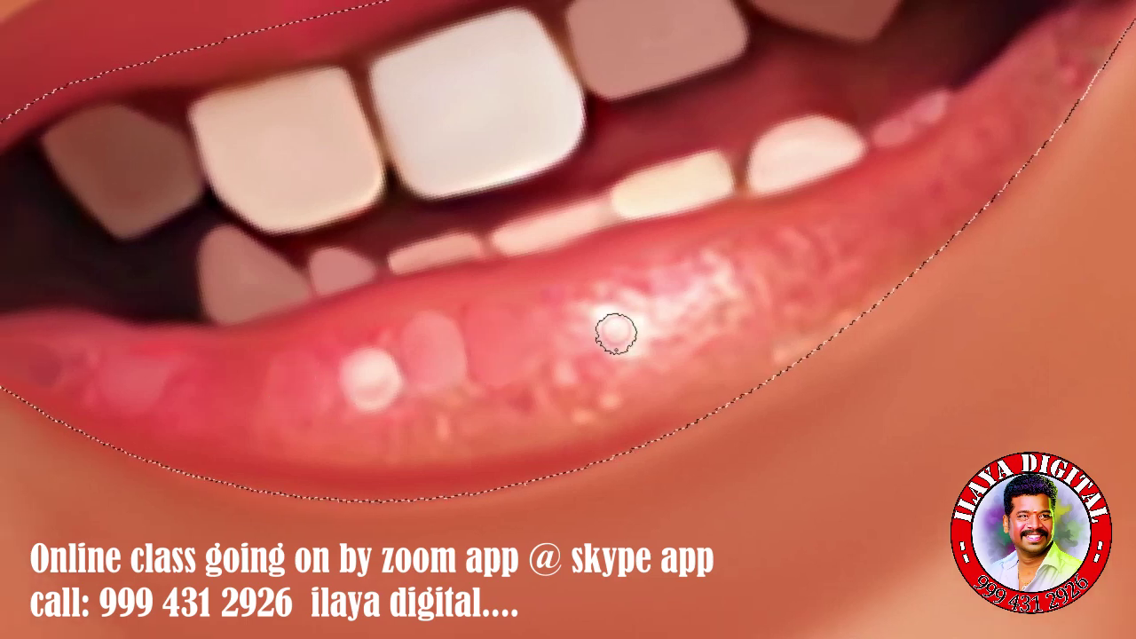
click(616, 308)
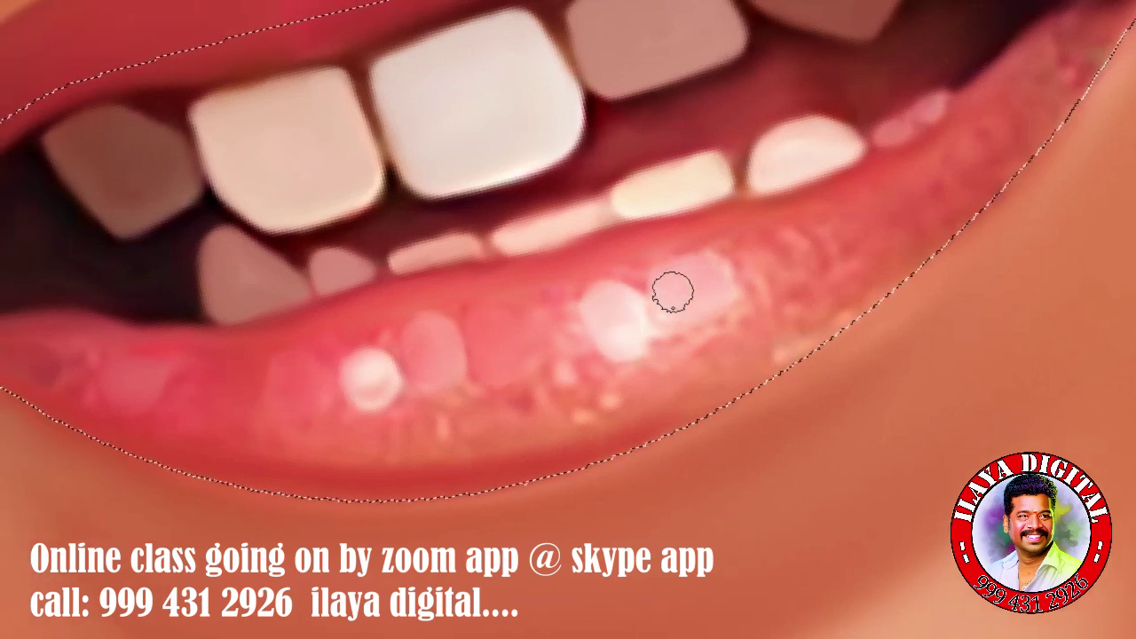
click(672, 293)
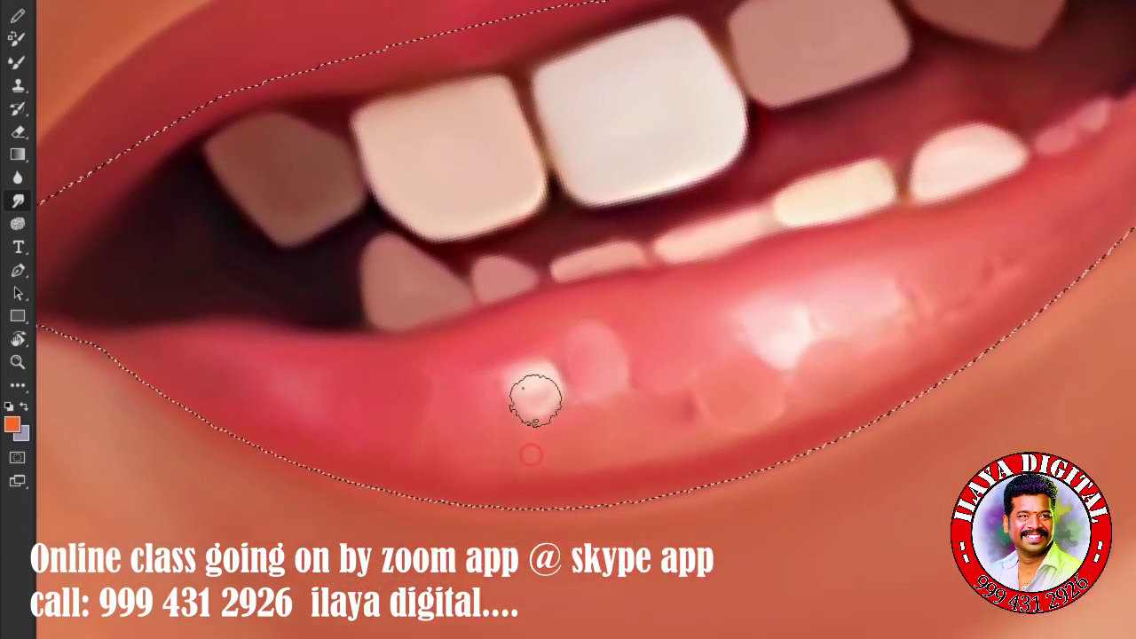
drag(622, 447, 819, 357)
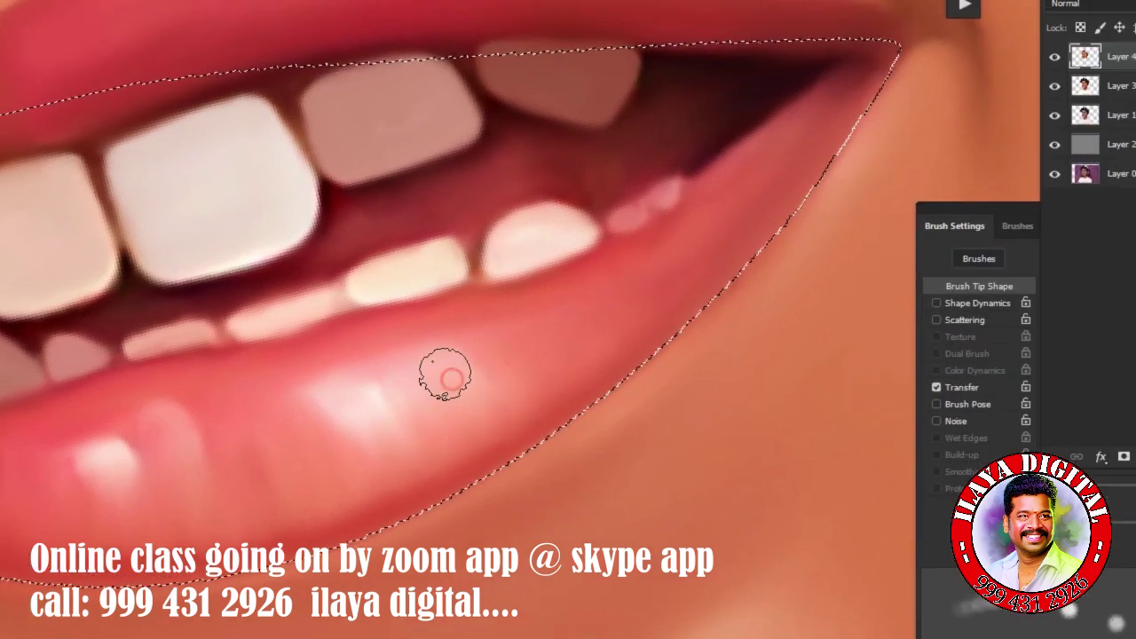
drag(340, 433, 356, 418)
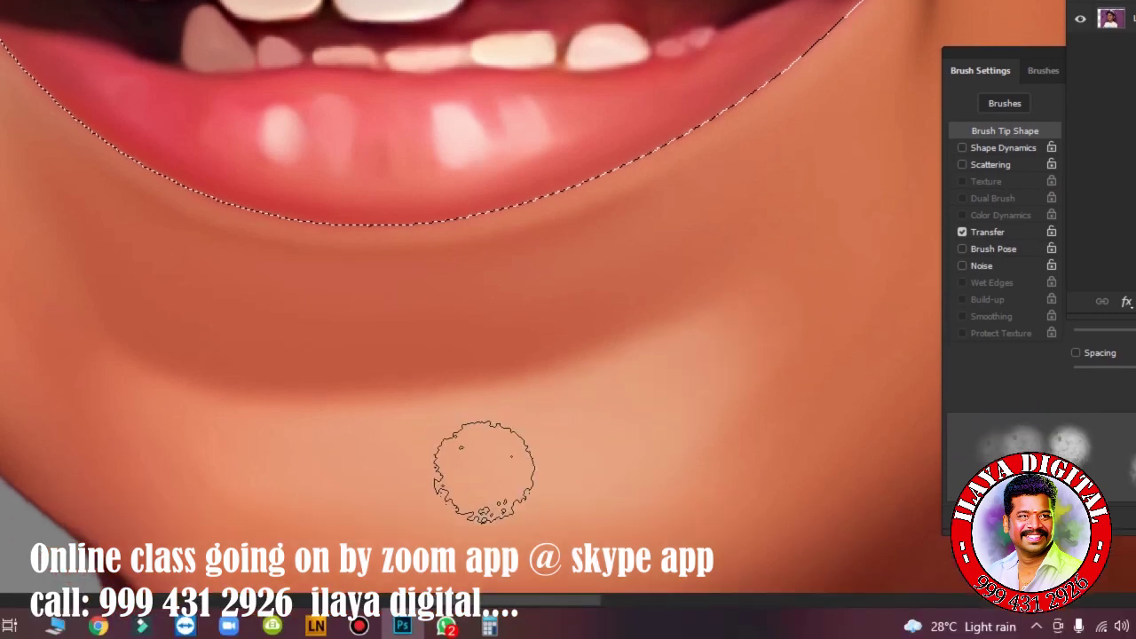
Zoom out to show the lower face and neck and select the top painted layer.
alt+click(787, 275)
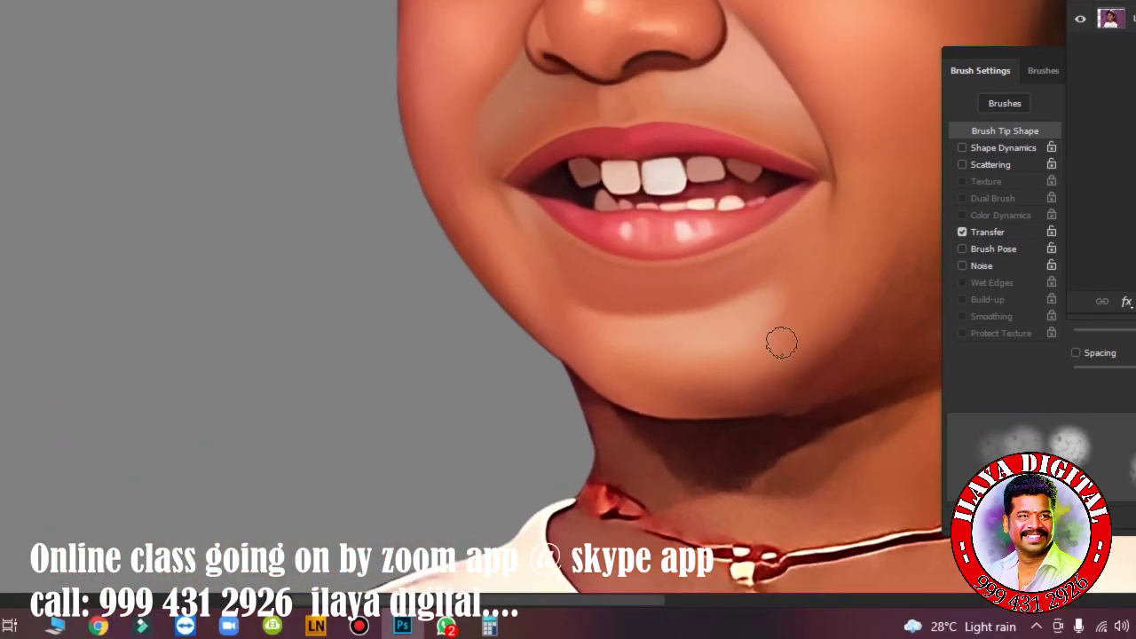
scroll(782, 343, down, 3)
scroll(618, 233, up, 3)
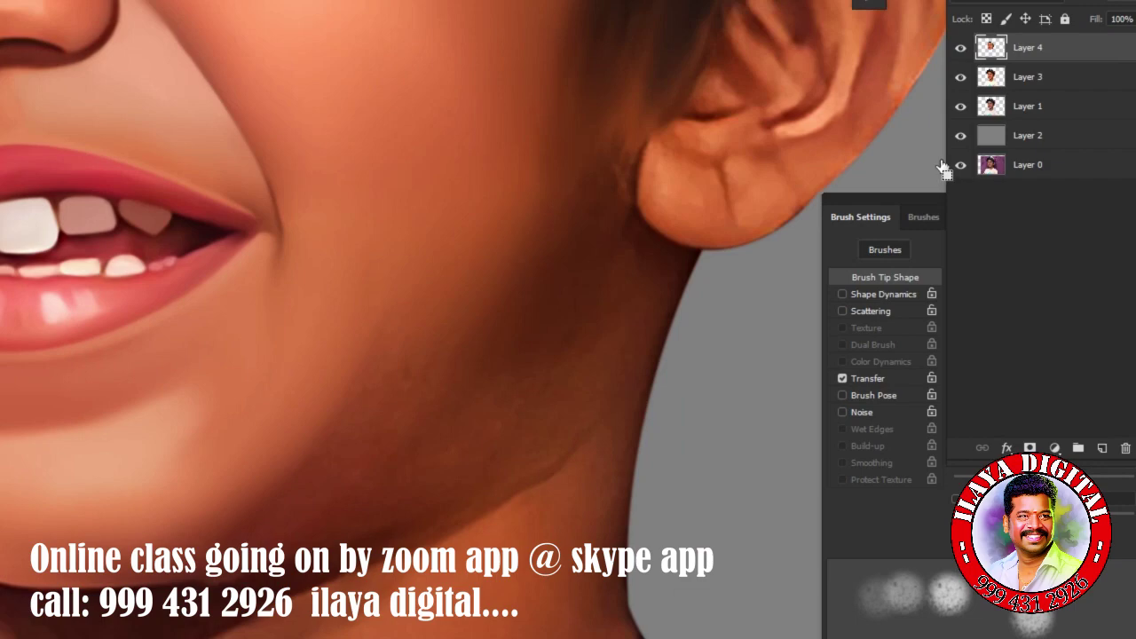
ctrl+click(1109, 18)
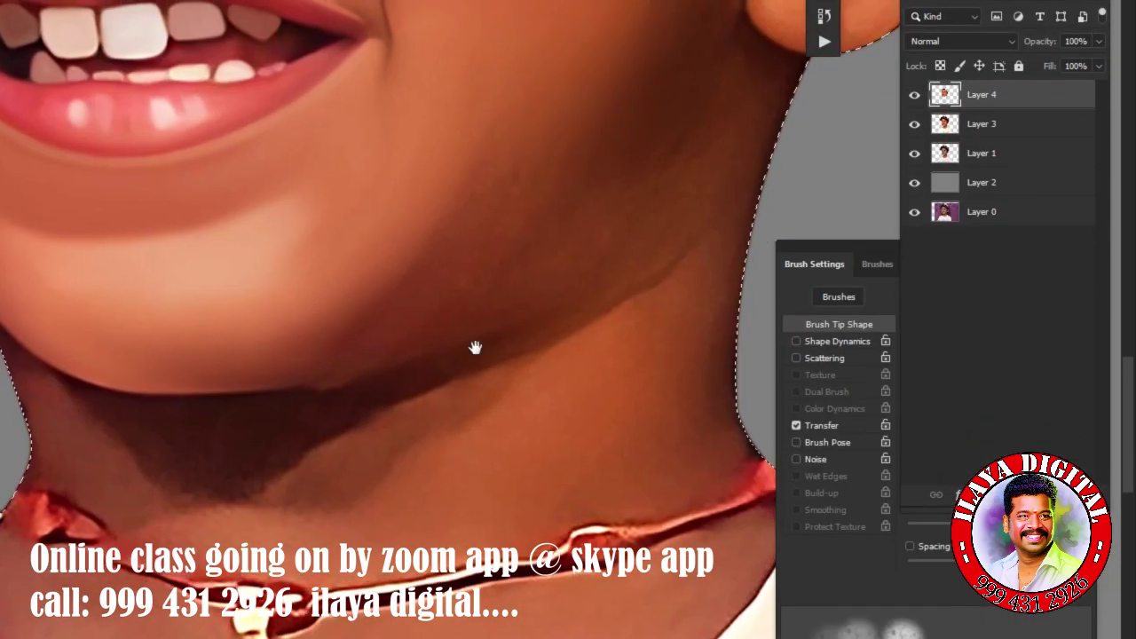
scroll(459, 344, down, 5)
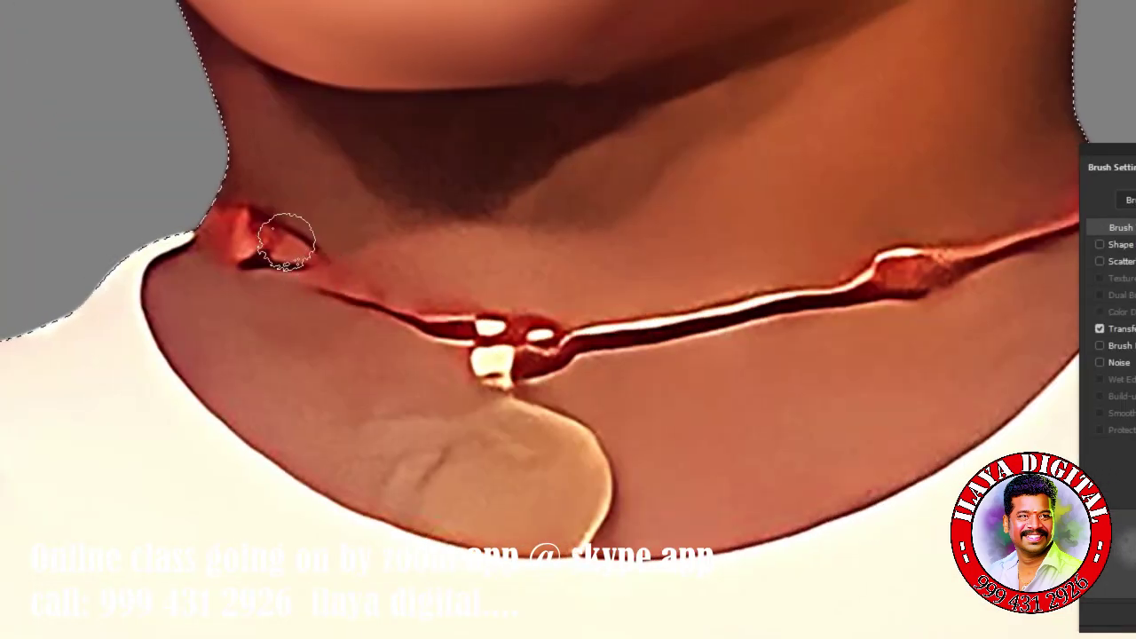
scroll(286, 233, up, 2)
scroll(288, 164, up, 3)
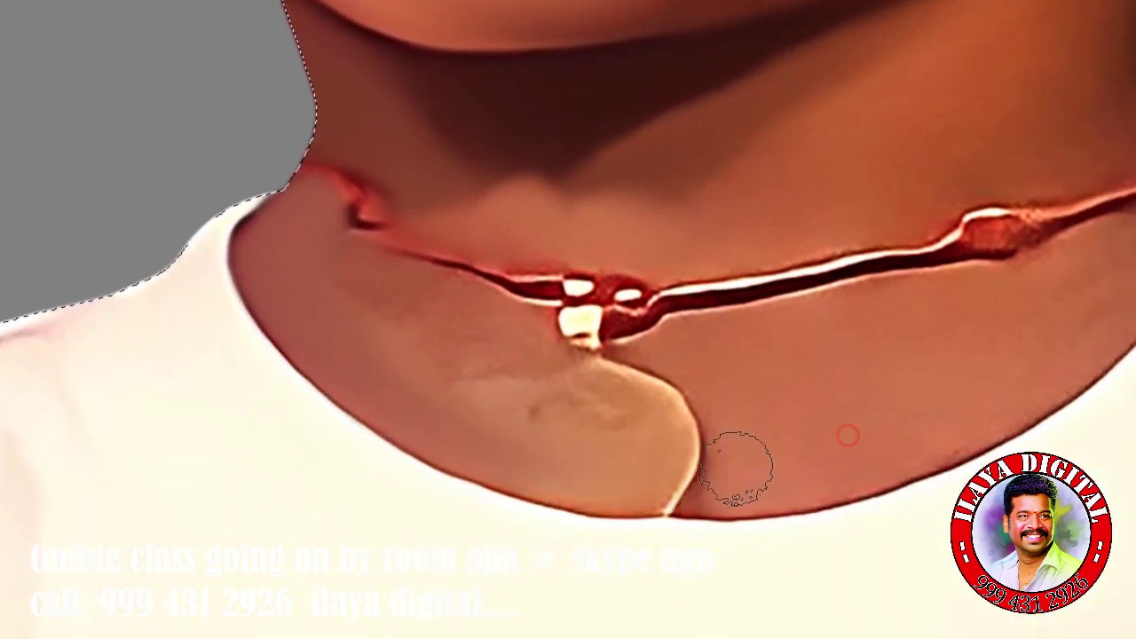
Paint skin tone over the beige neck patch, necklace, pendant and small dark spot.
drag(639, 462, 507, 431)
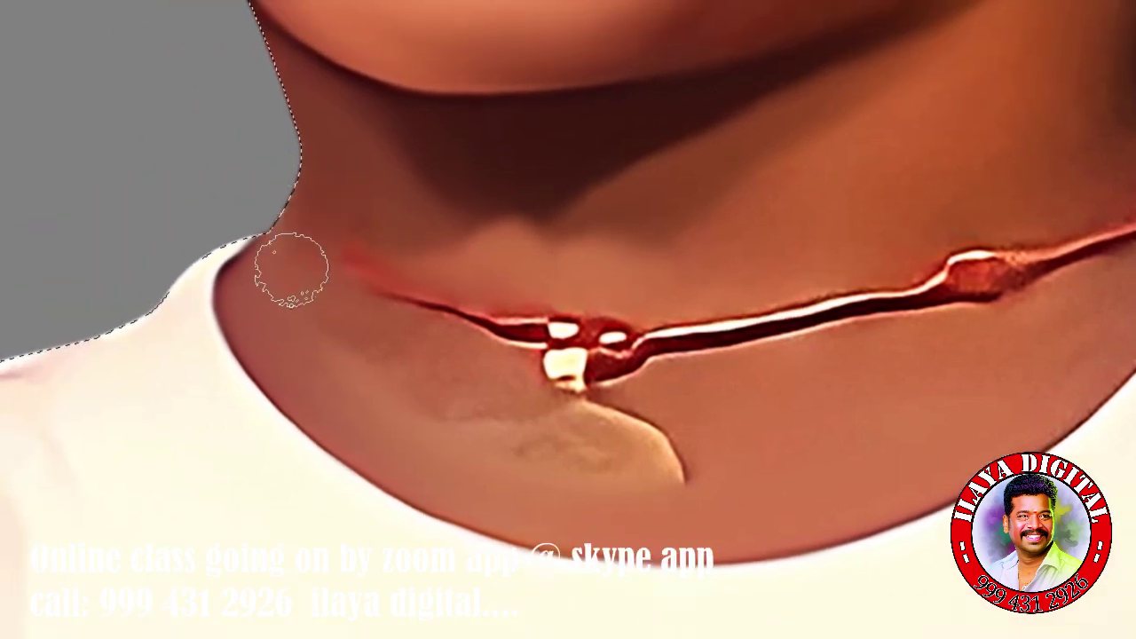
drag(349, 299, 355, 246)
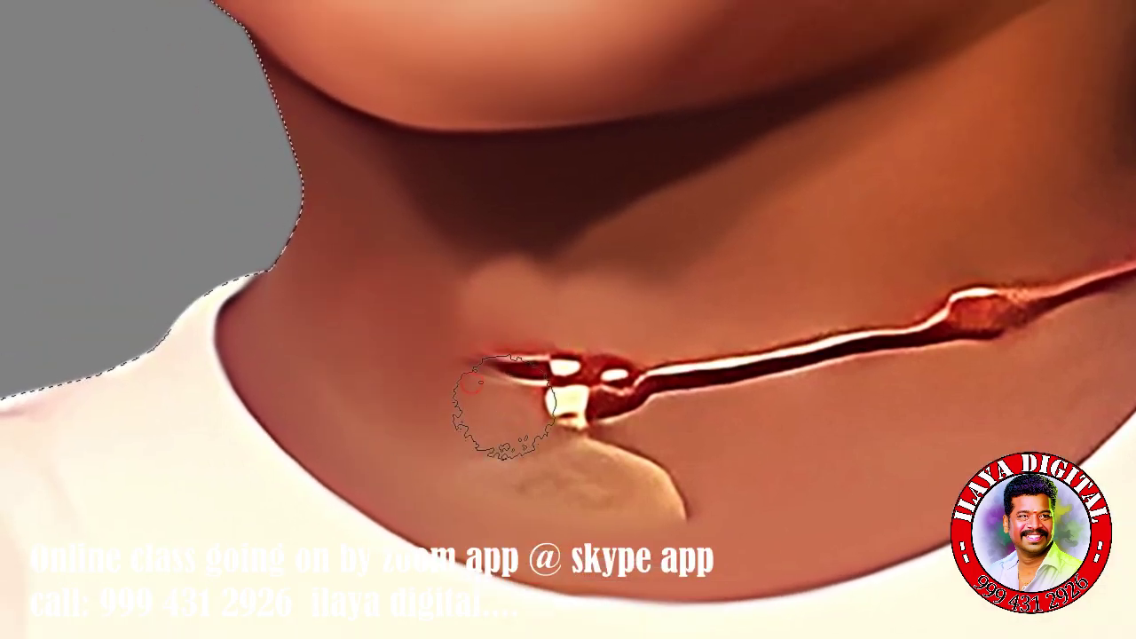
mouse_move(503, 406)
mouse_down()
mouse_move(469, 418)
mouse_move(456, 375)
mouse_up()
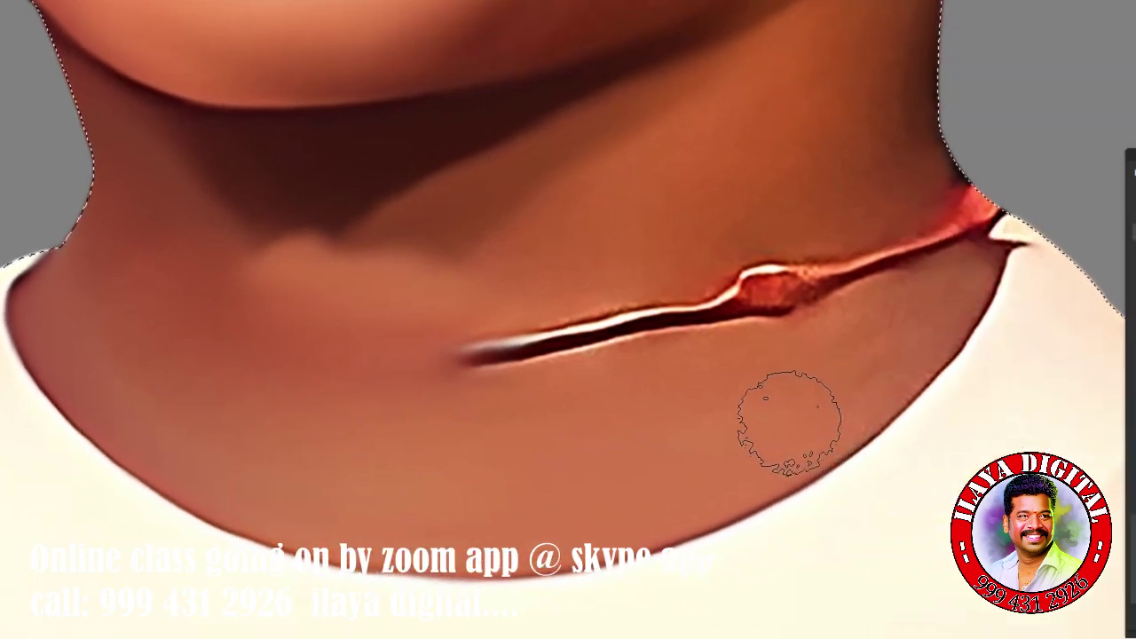
click(646, 310)
drag(533, 351, 568, 342)
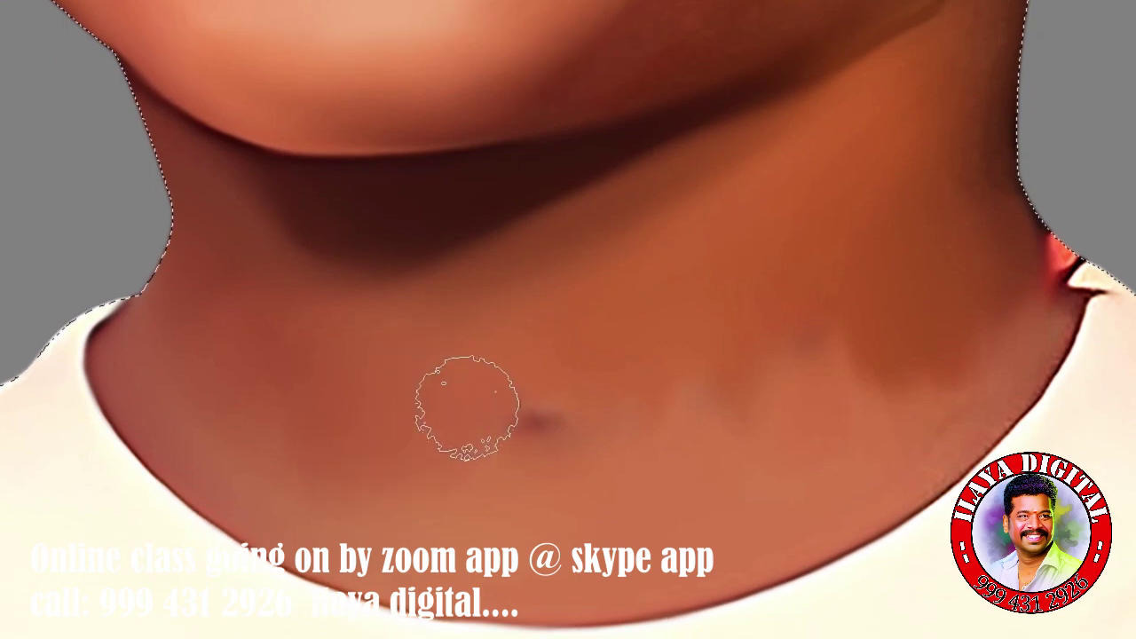
click(492, 403)
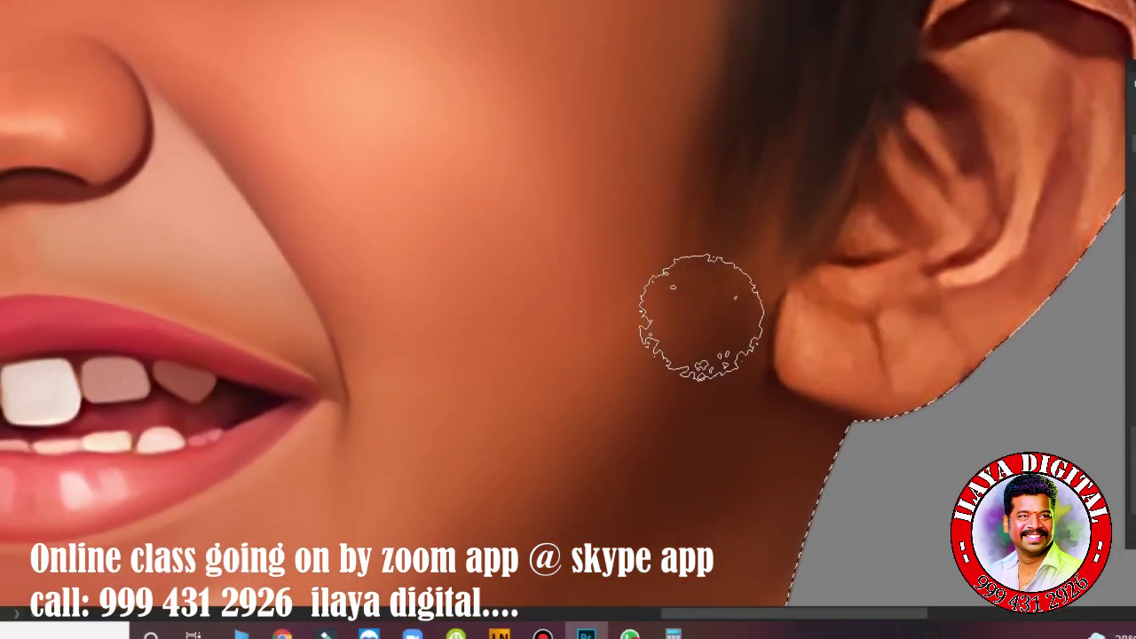
With a smaller Mixer Brush, blend the earlobe and move on to the upper ear folds.
key(bracketleft)
key(bracketleft)
key(bracketleft)
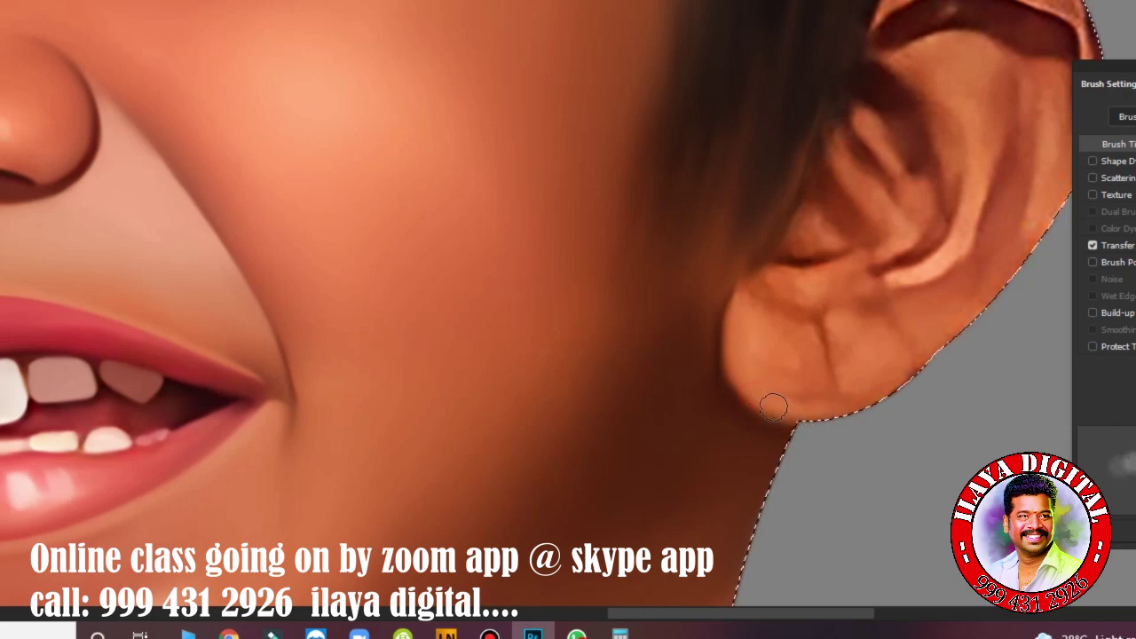
click(788, 338)
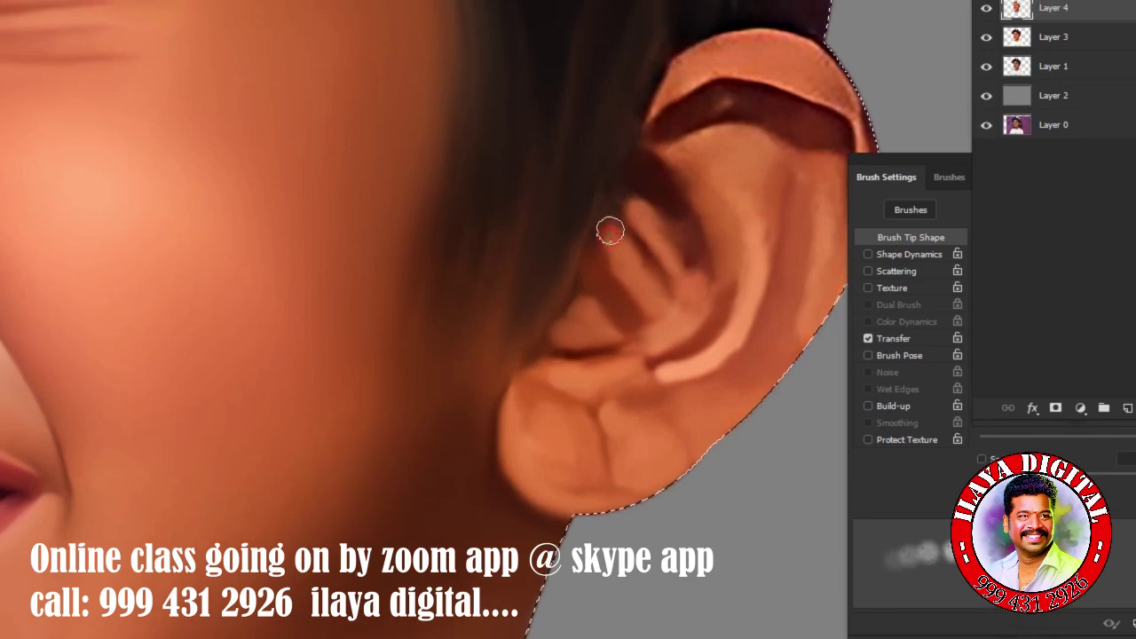
drag(705, 306, 500, 299)
key([)
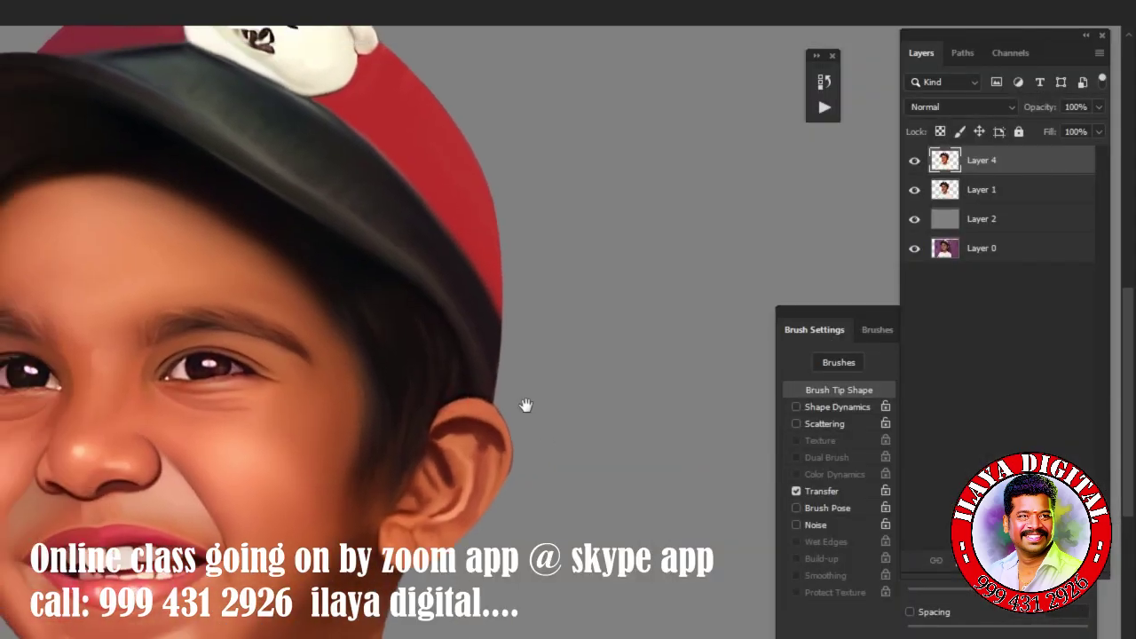
Toggle Layer 4's visibility to compare the painted result with the original.
click(914, 161)
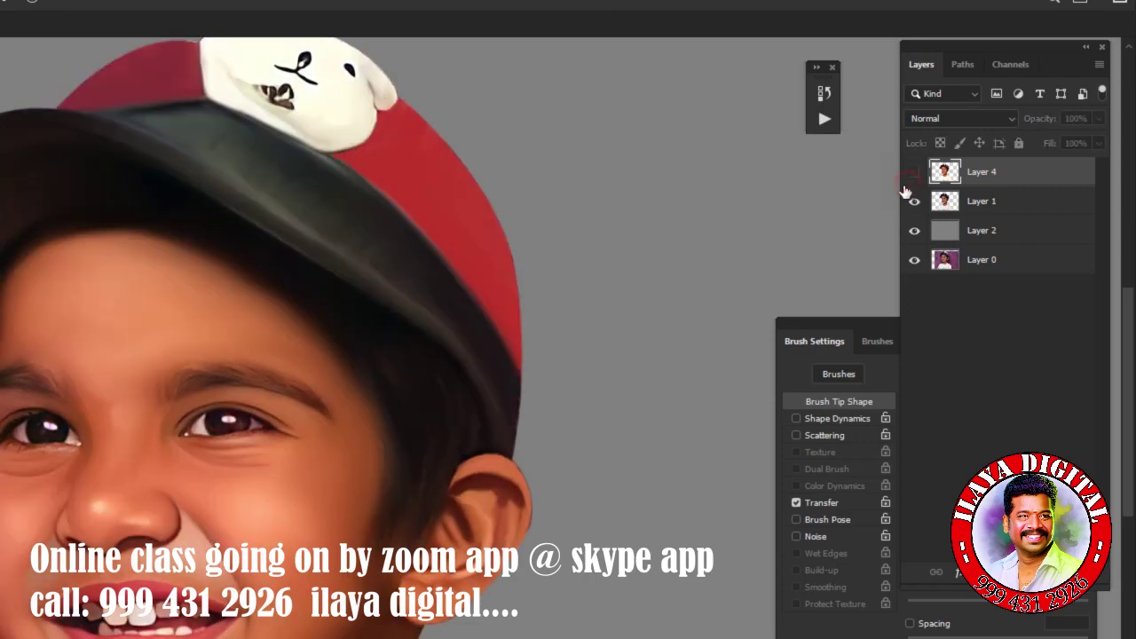
click(909, 177)
click(909, 178)
click(908, 178)
click(908, 177)
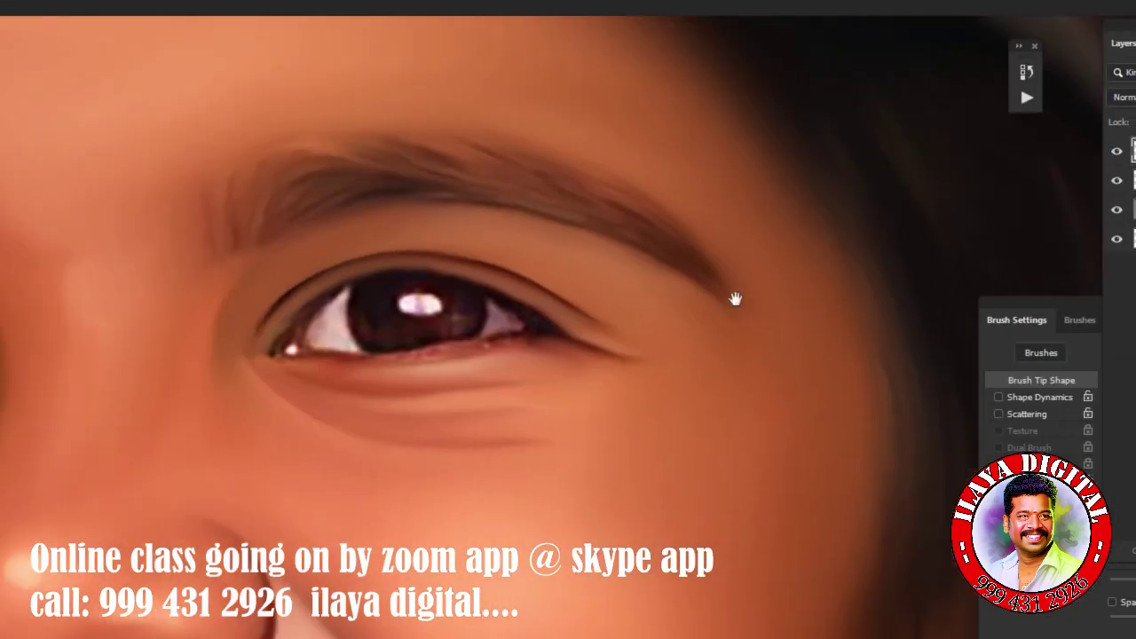
Add a new empty layer and rotate the canvas to angle the eye for painting.
key(ctrl+shift+n)
key(Return)
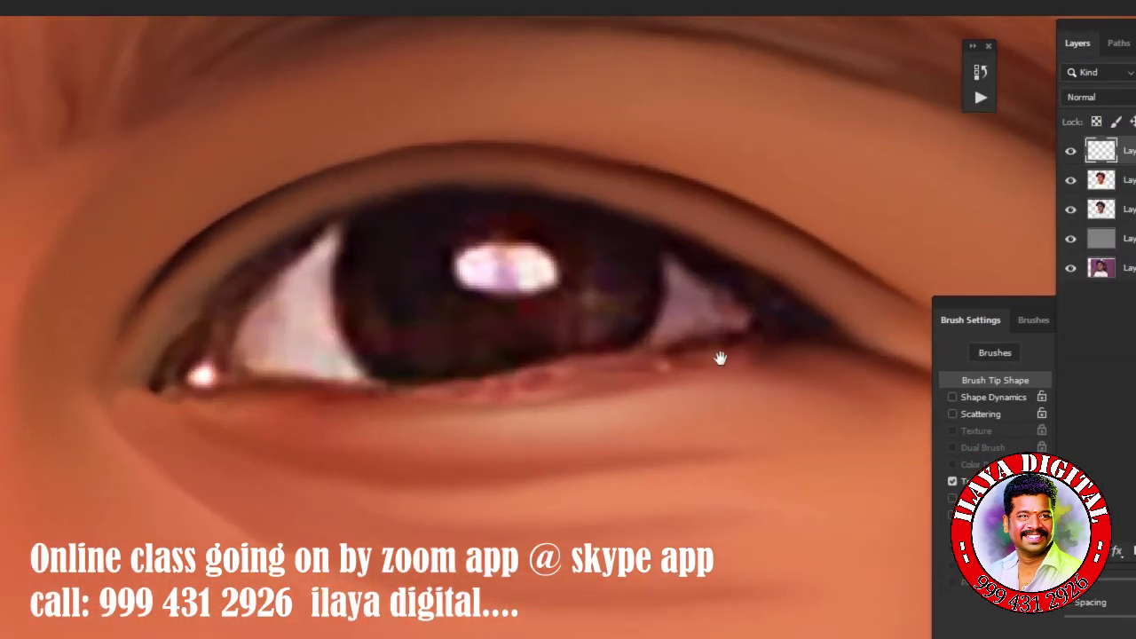
key(r)
drag(745, 208, 554, 461)
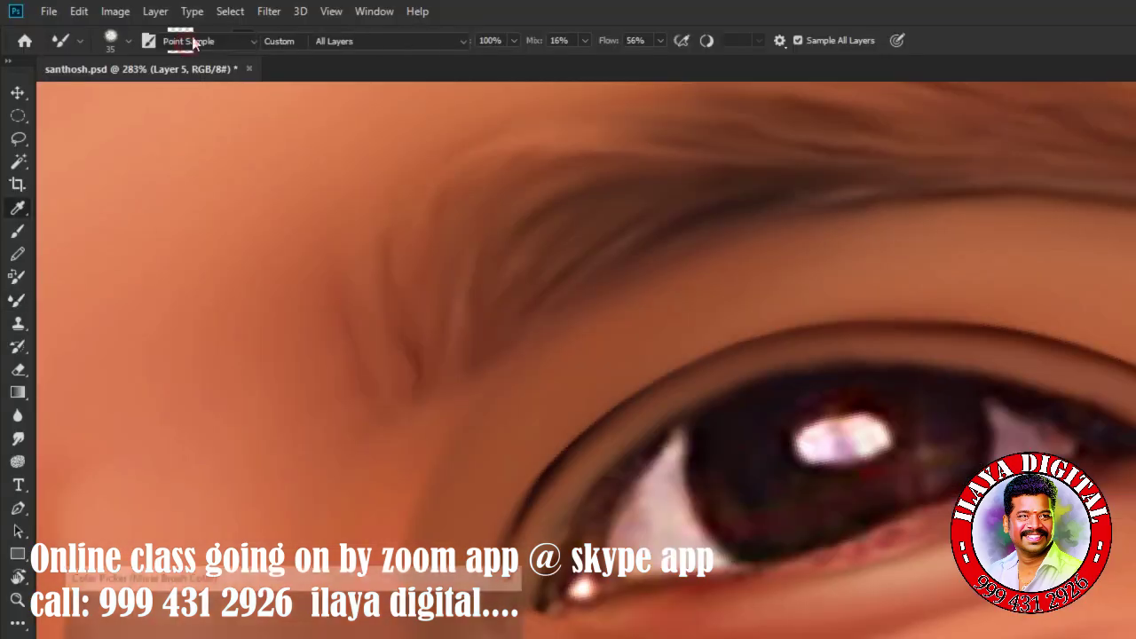
Sample dark brown from the eyelid and paint eyeliner strokes along the lash line.
click(15, 370)
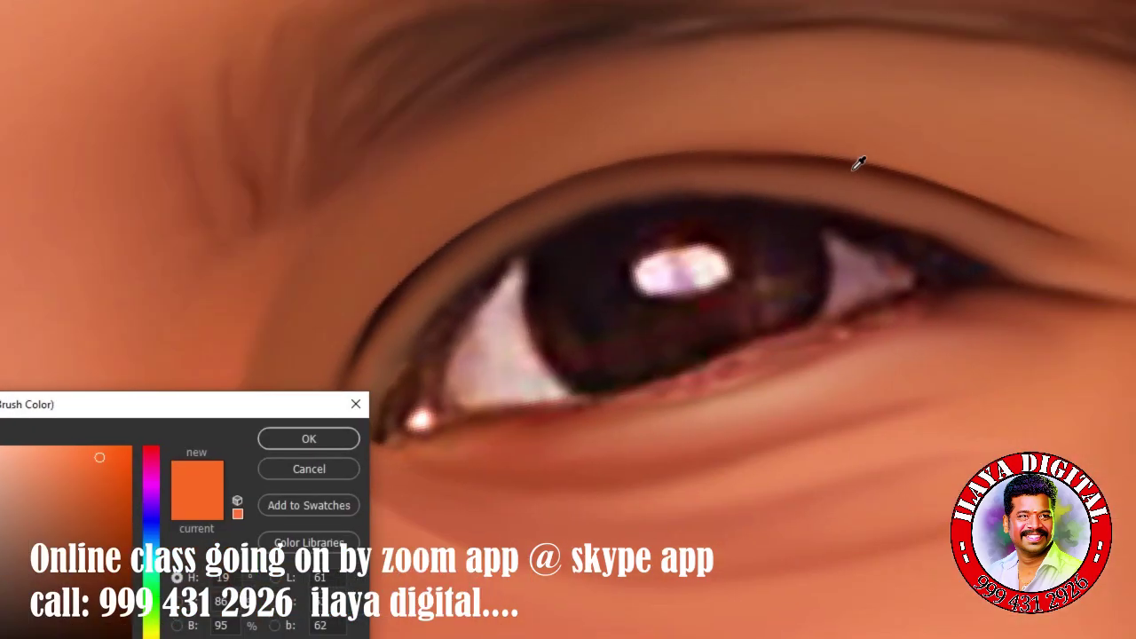
click(858, 165)
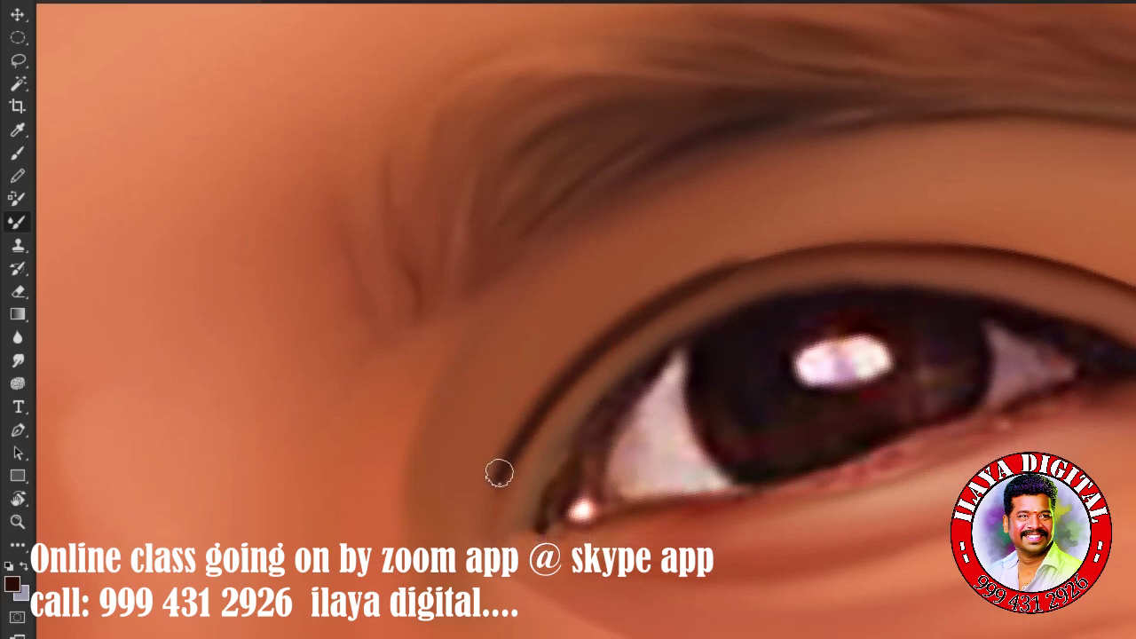
drag(497, 456, 541, 388)
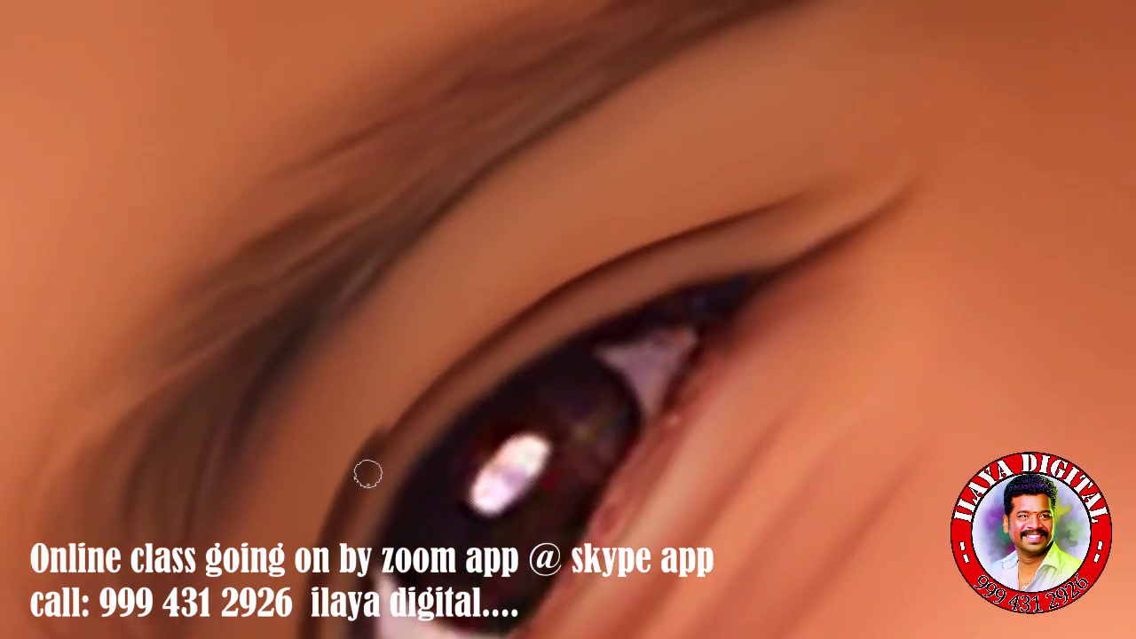
drag(368, 474, 382, 411)
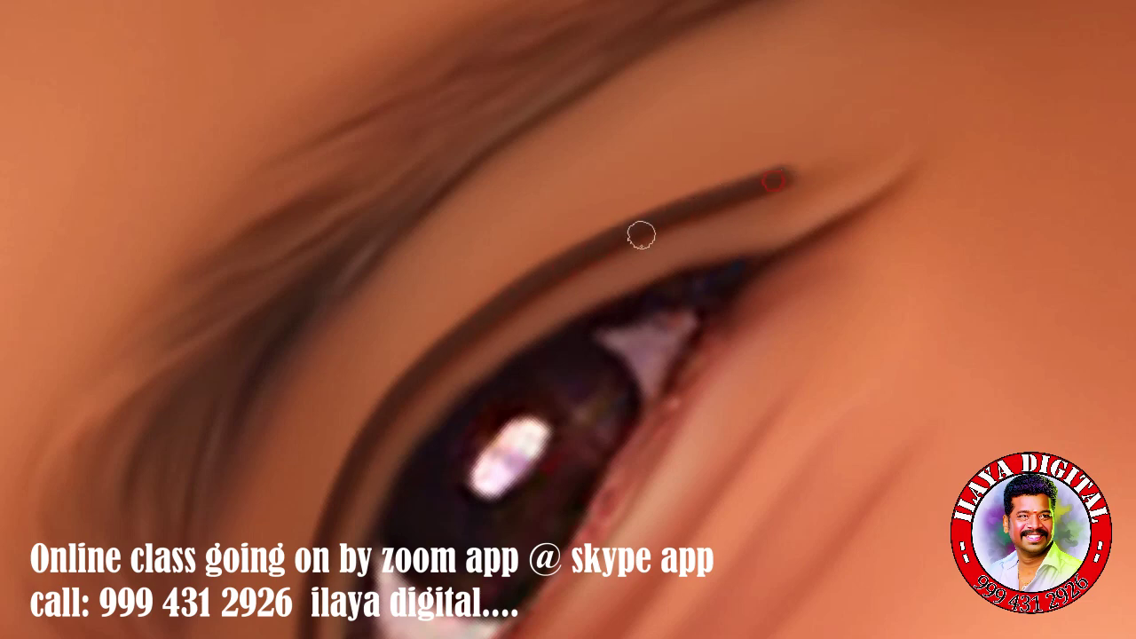
drag(500, 310, 403, 392)
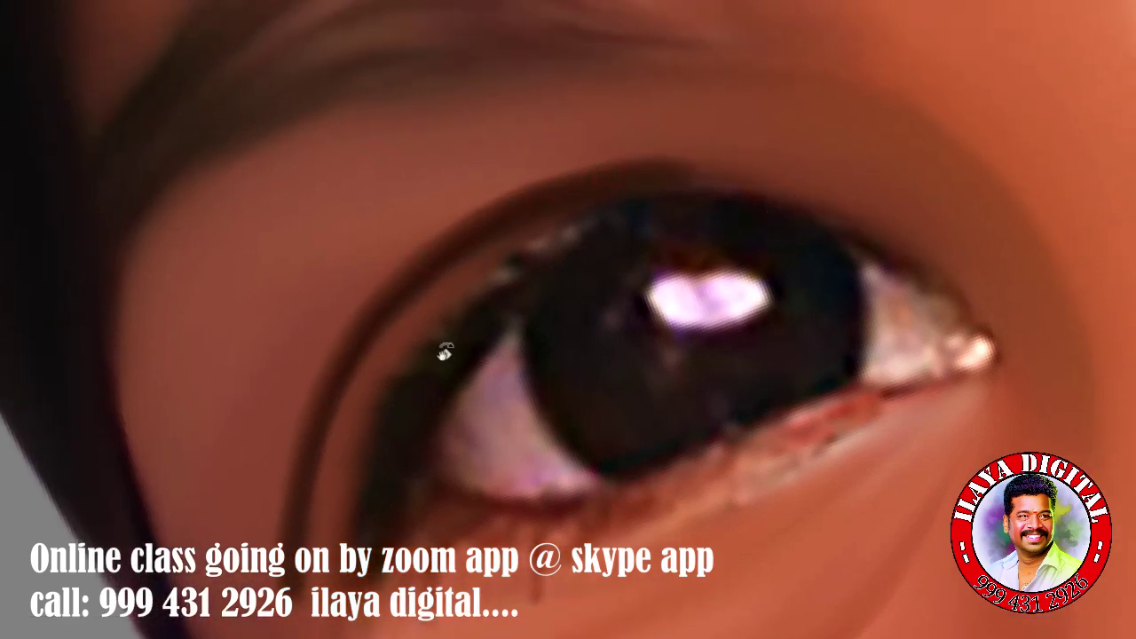
Rotate the view back upright and bring the area below the eye into view.
drag(444, 353, 520, 469)
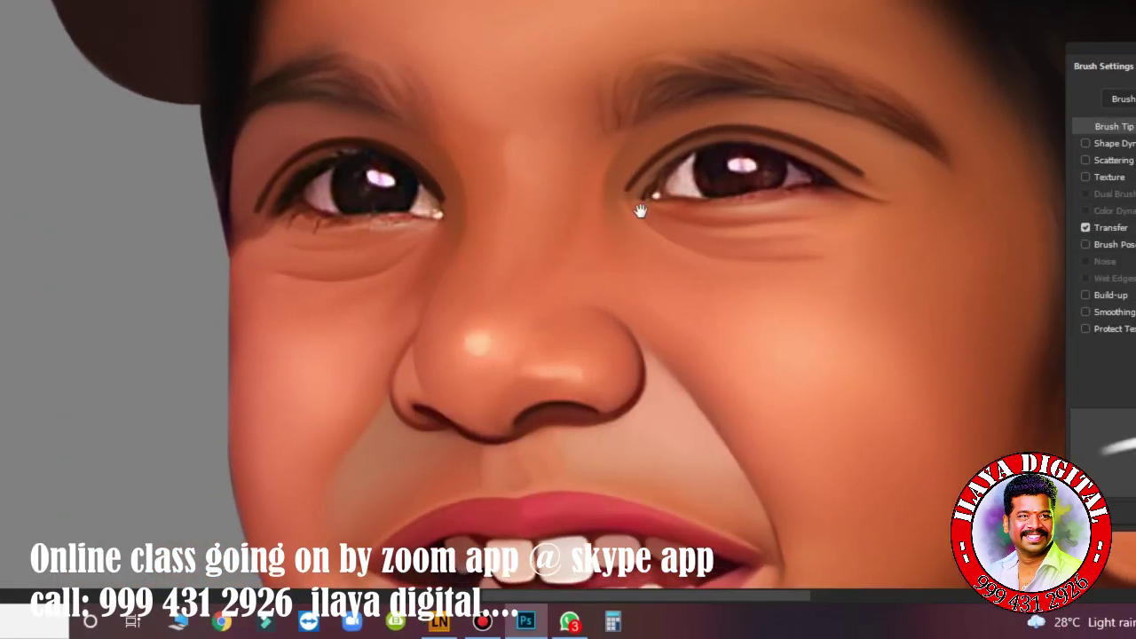
scroll(640, 211, up, 3)
drag(761, 202, 637, 169)
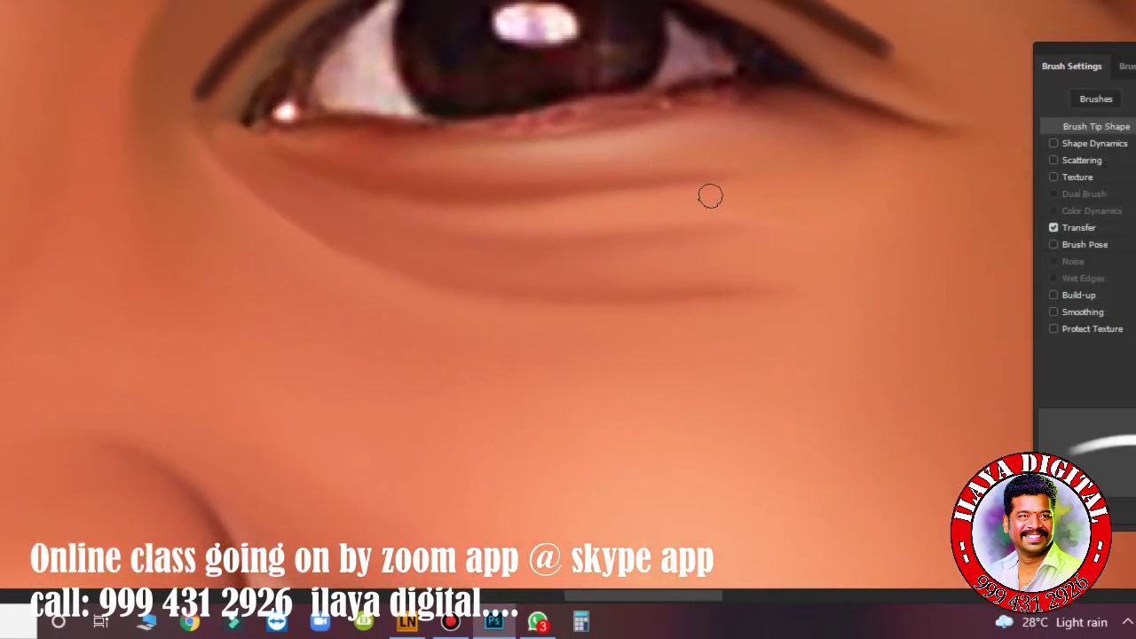
key(p)
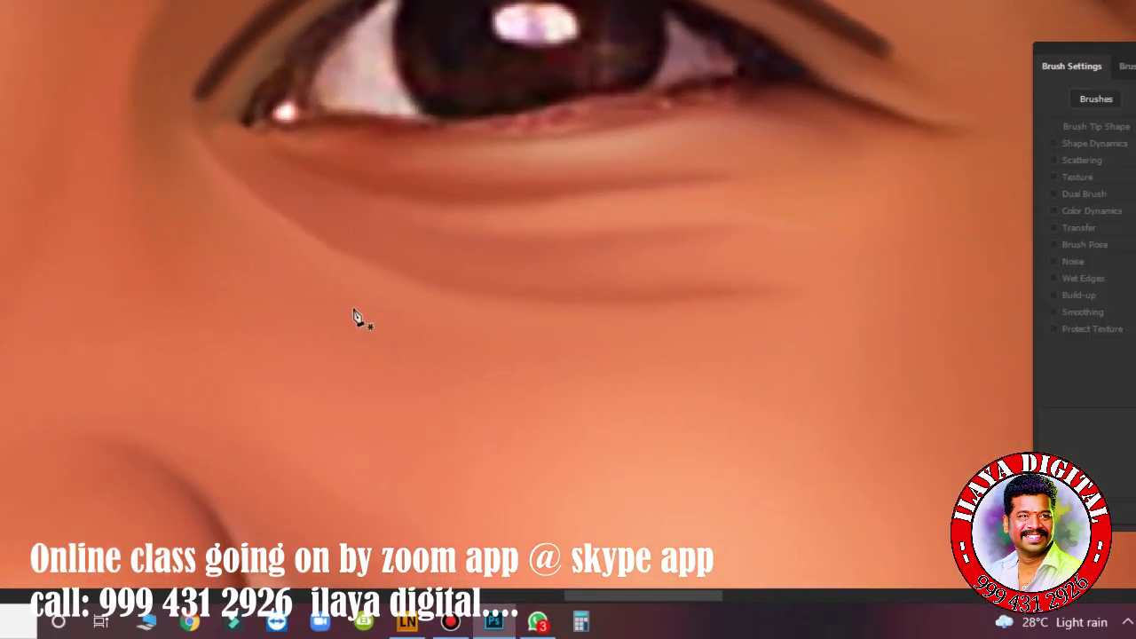
Trace a curved Pen outline around the white of the eye.
key(f)
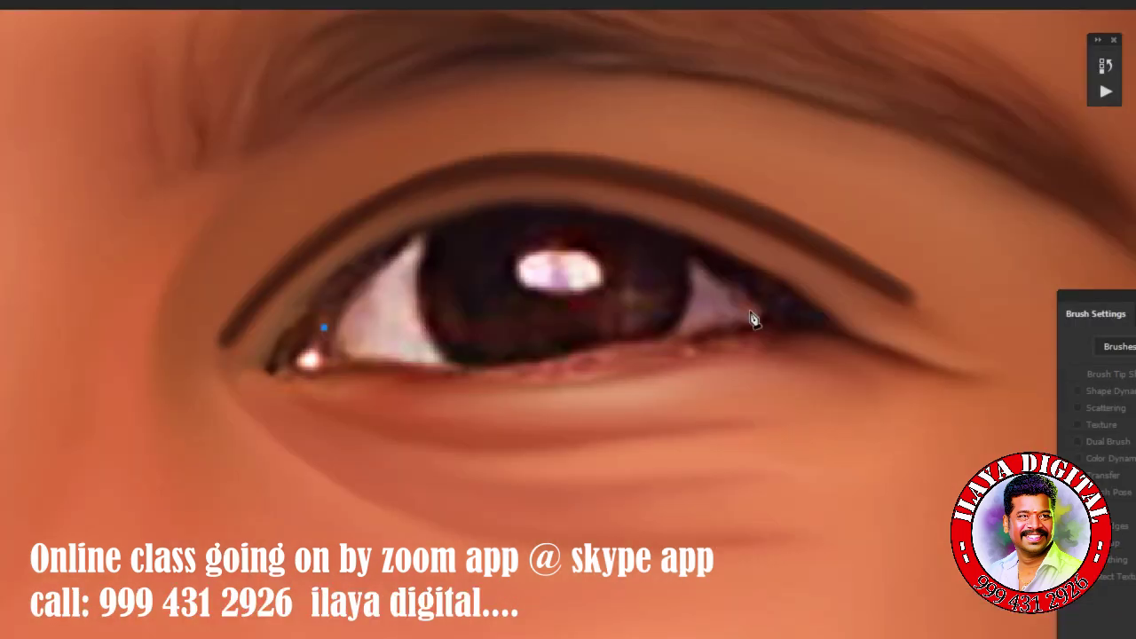
drag(774, 310, 843, 482)
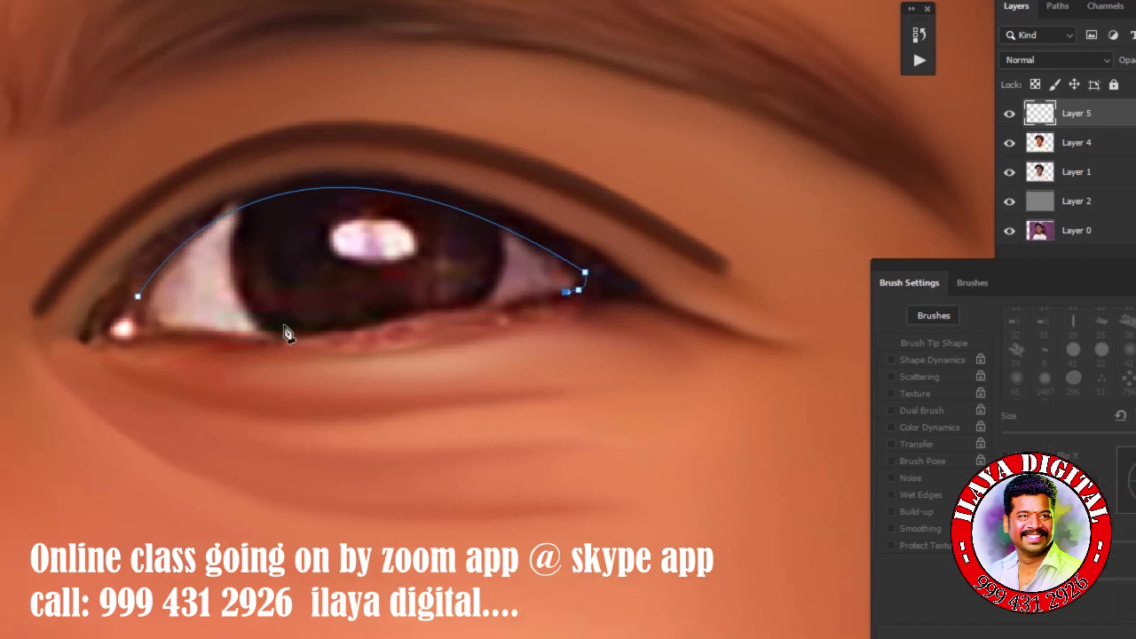
key(Tab)
drag(368, 324, 284, 294)
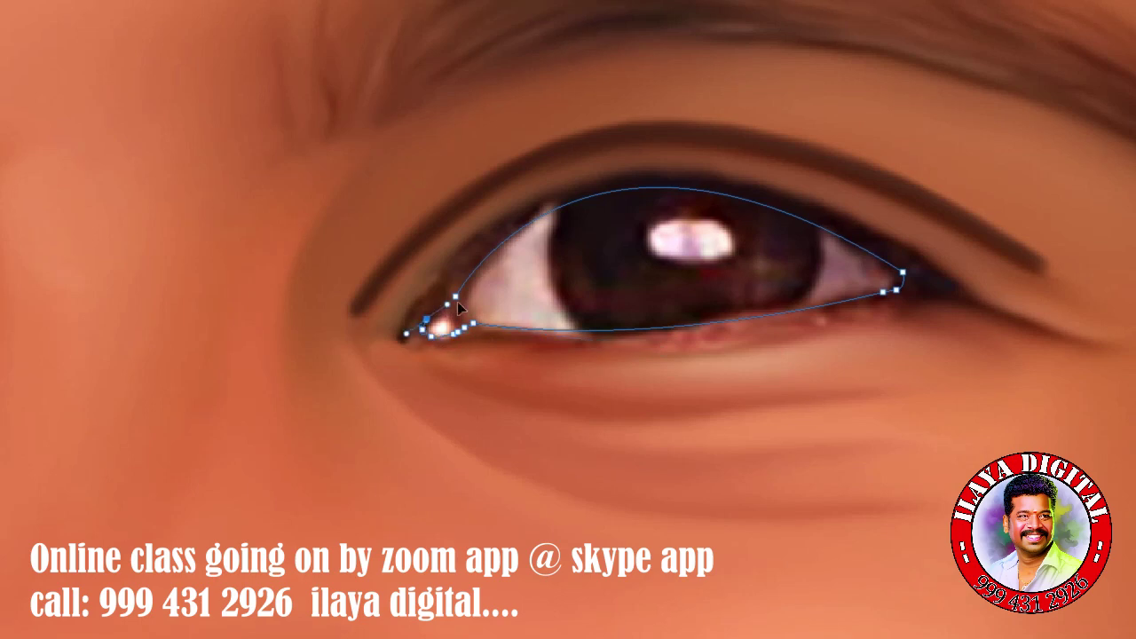
Feather the eye-white selection by 1 pixel.
key(shift+F6)
text(1.)
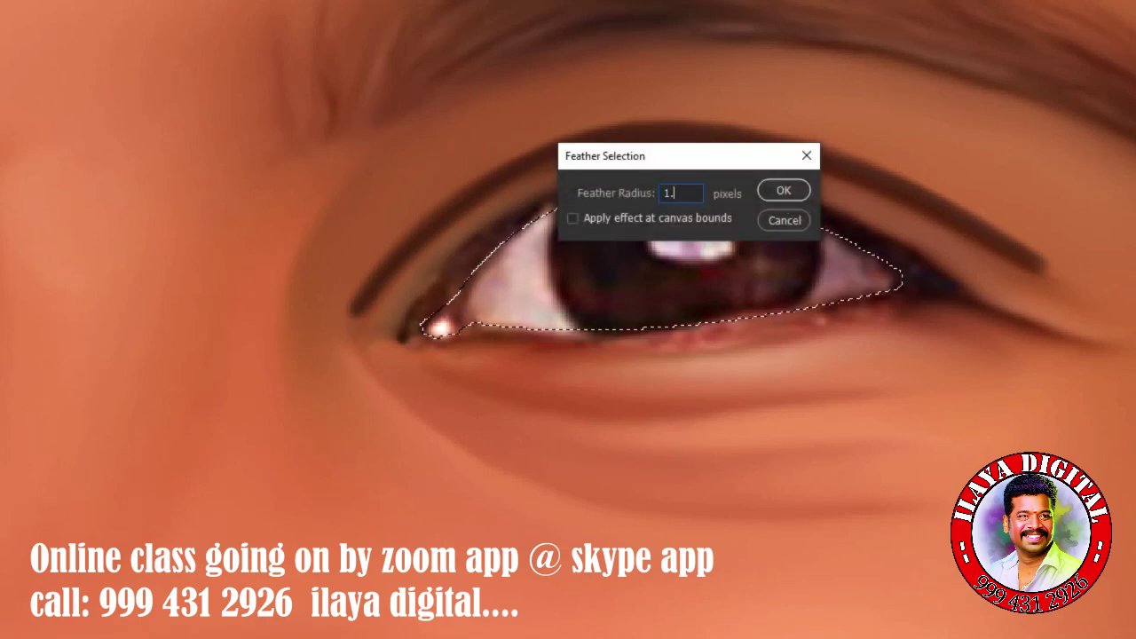
text(1)
key(BackSpace)
key(BackSpace)
key(Return)
Zoom in and brighten the inner corner of the eye white with the brush.
scroll(802, 426, up, 2)
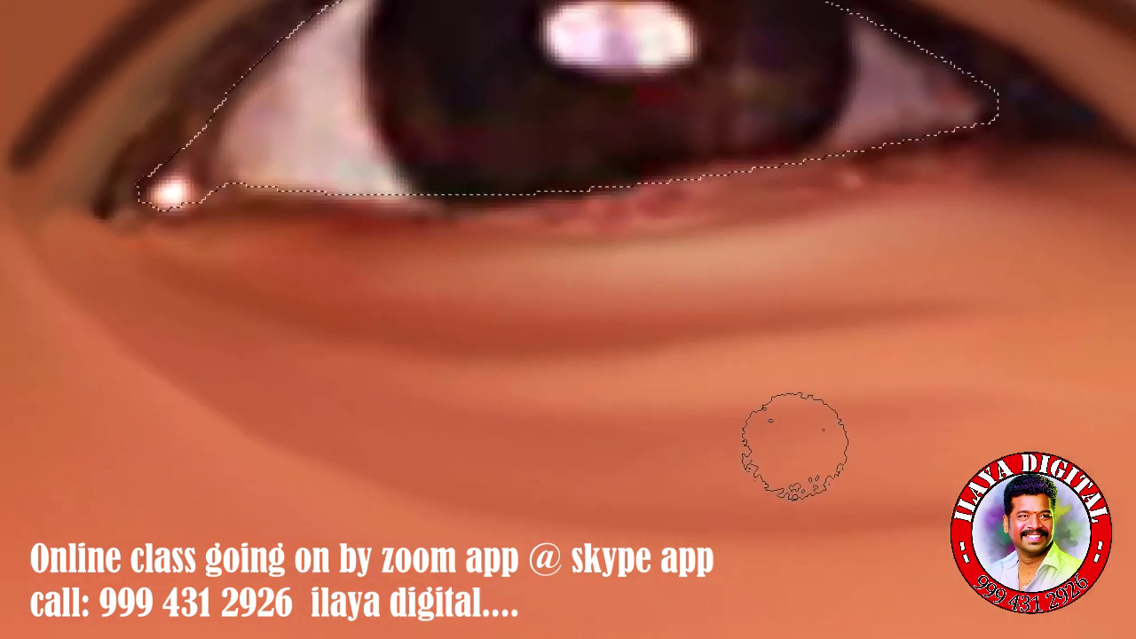
scroll(849, 474, up, 1)
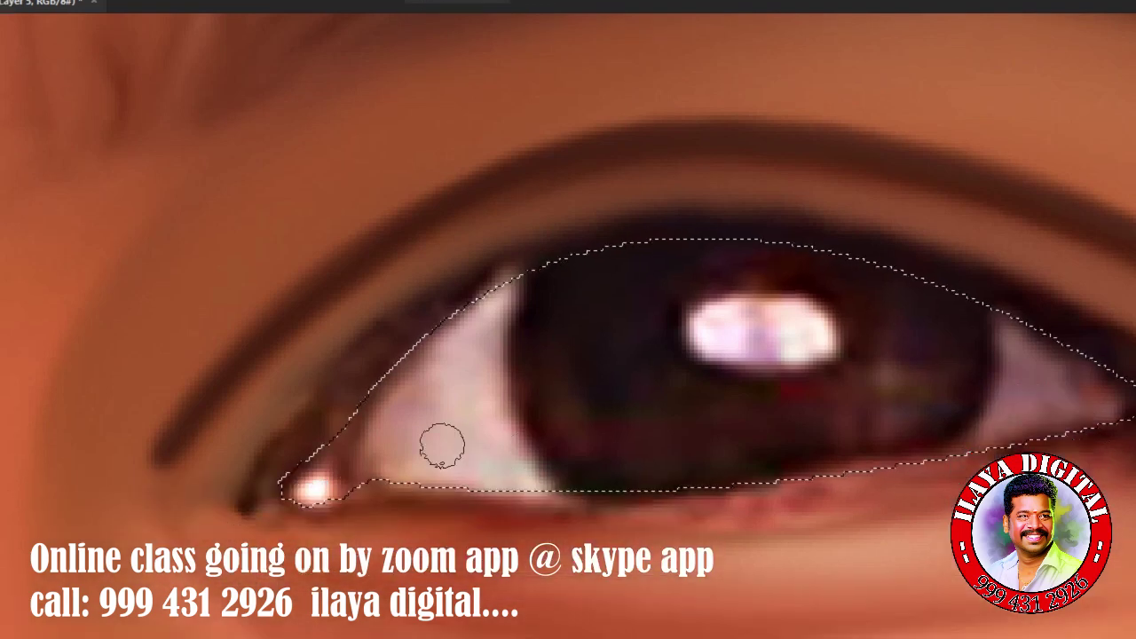
drag(441, 446, 400, 390)
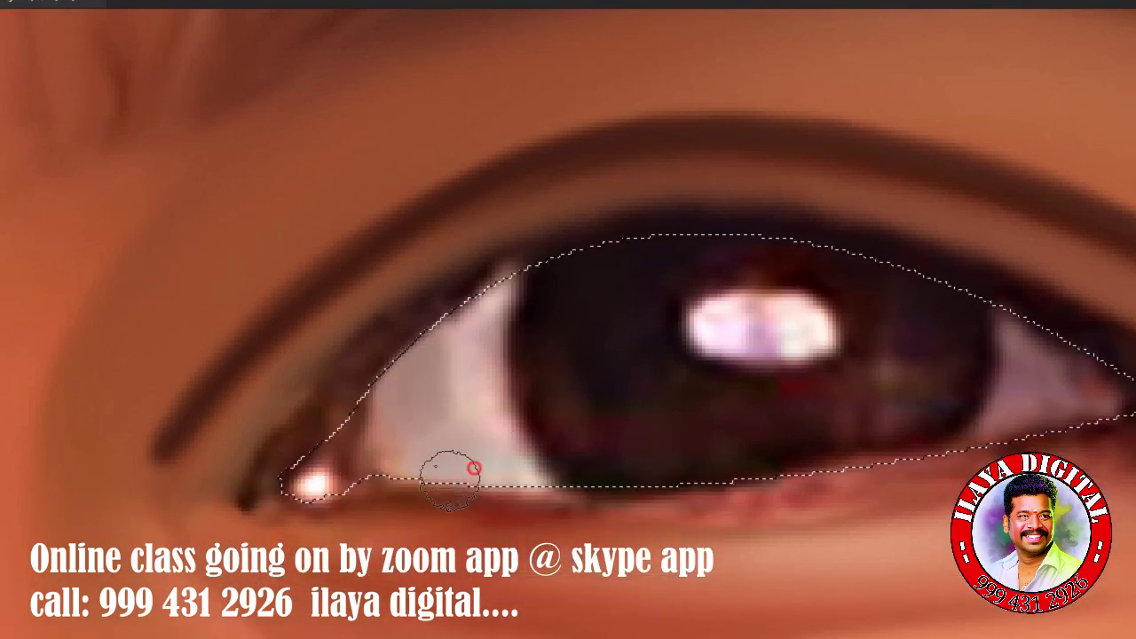
scroll(462, 462, down, 1)
scroll(499, 479, down, 2)
key(v)
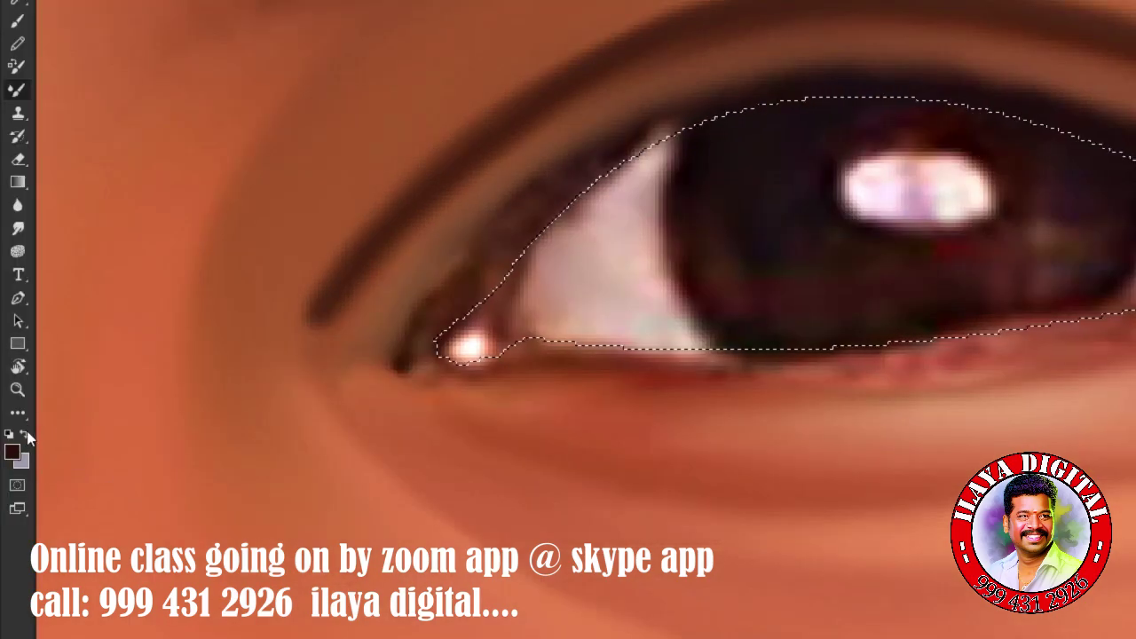
Choose a pale lavender from the Swatches panel as the paint colour.
click(12, 448)
click(470, 328)
click(367, 10)
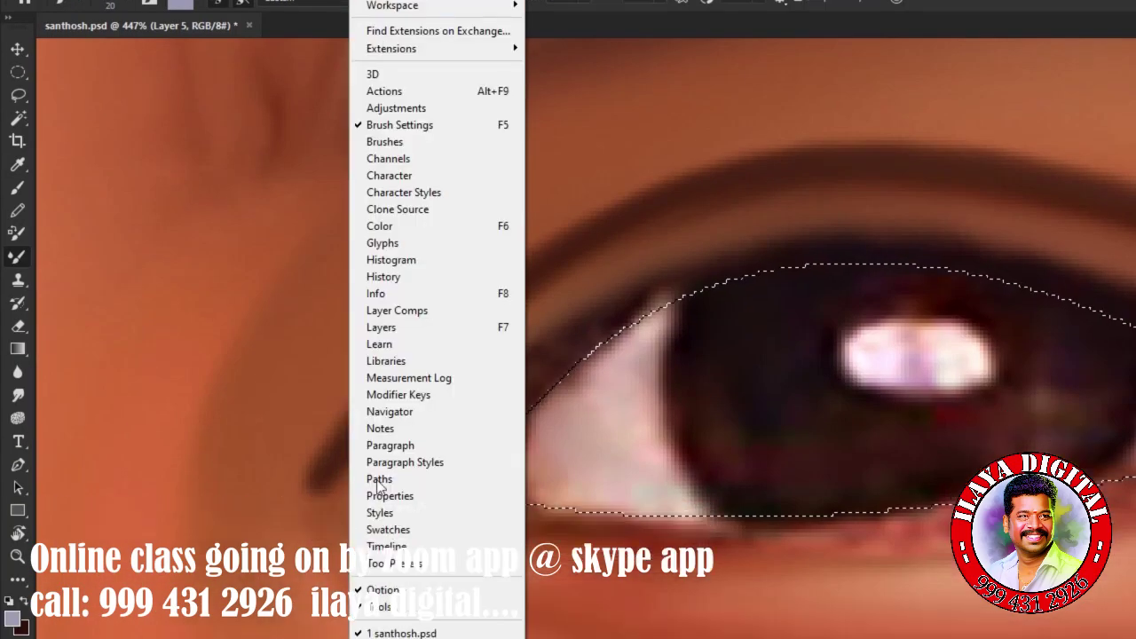
click(431, 418)
click(160, 255)
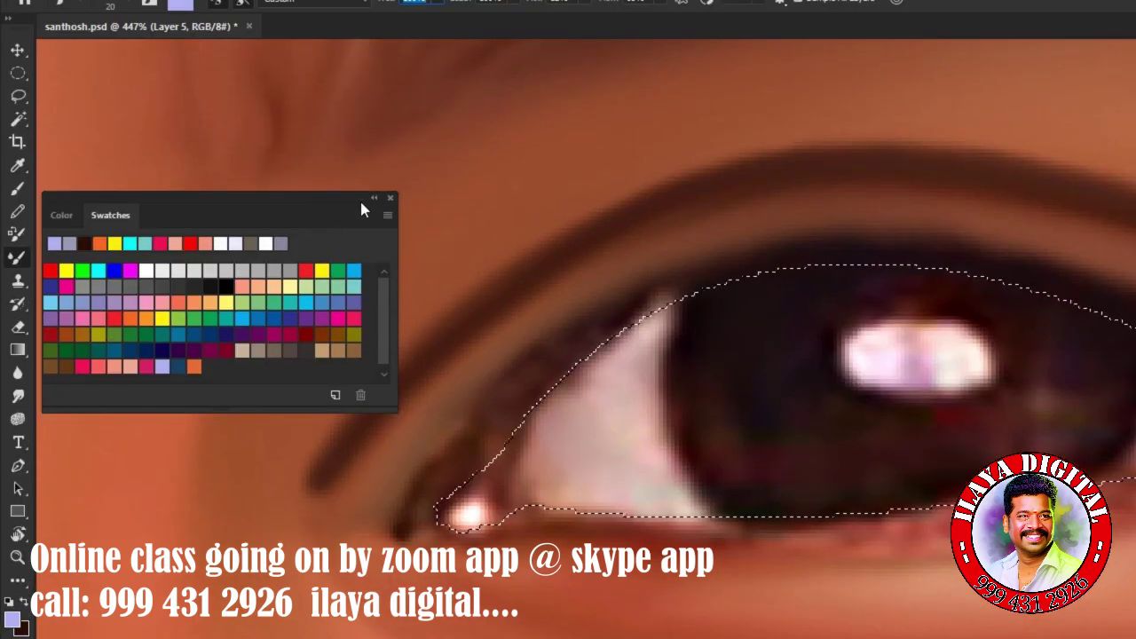
click(390, 197)
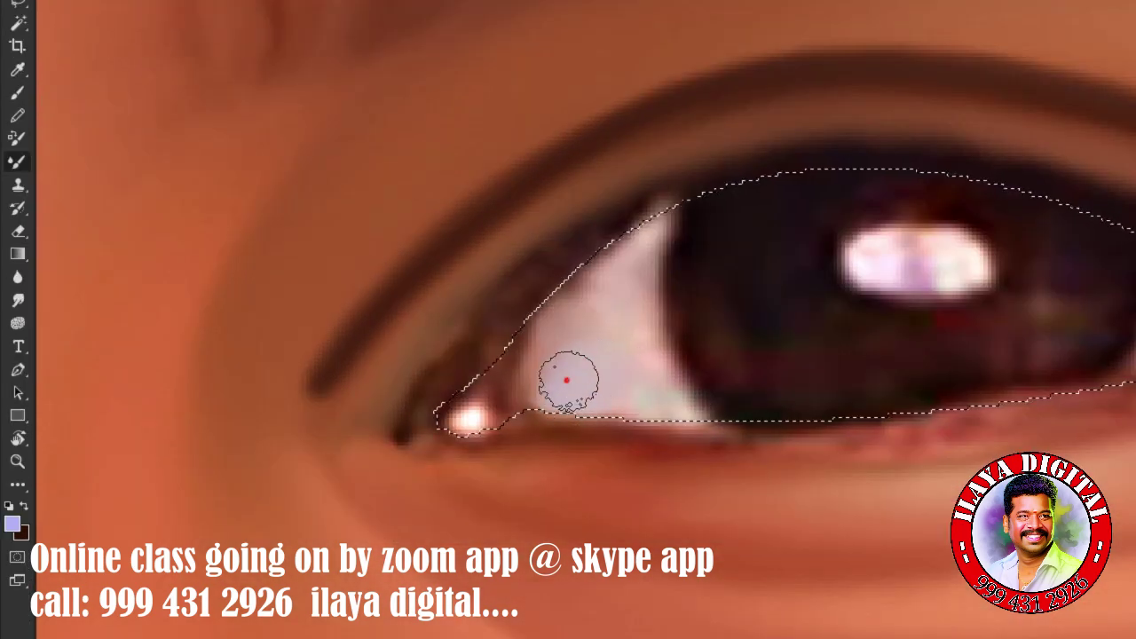
Paint the eye white lavender from inner to outer corner and along the iris edge.
drag(566, 379, 569, 361)
drag(624, 304, 674, 176)
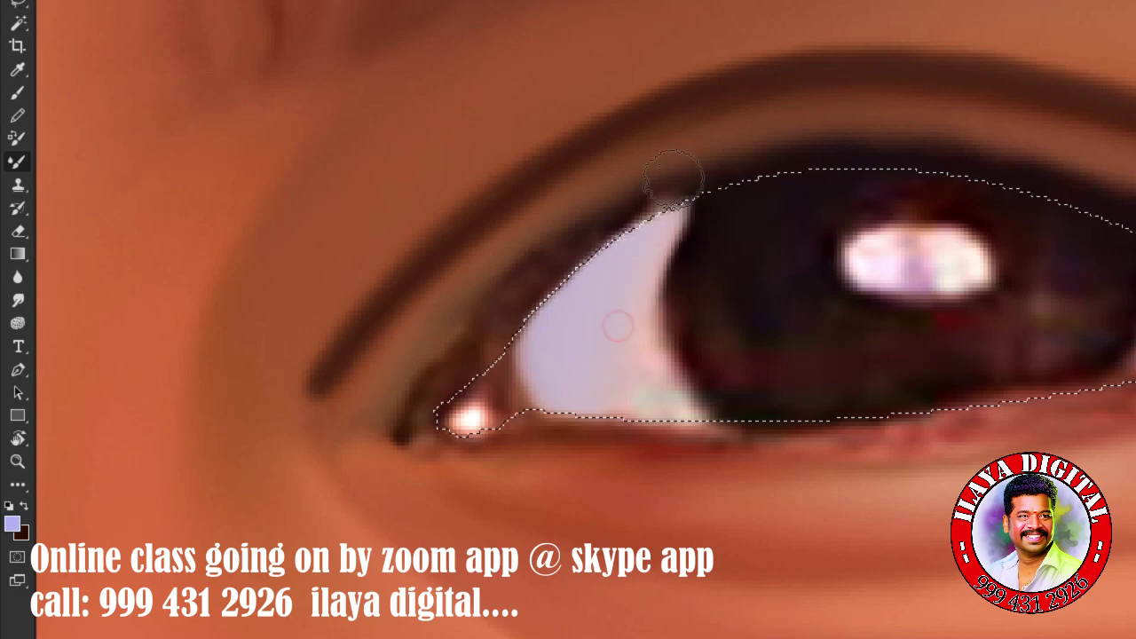
drag(632, 280, 628, 325)
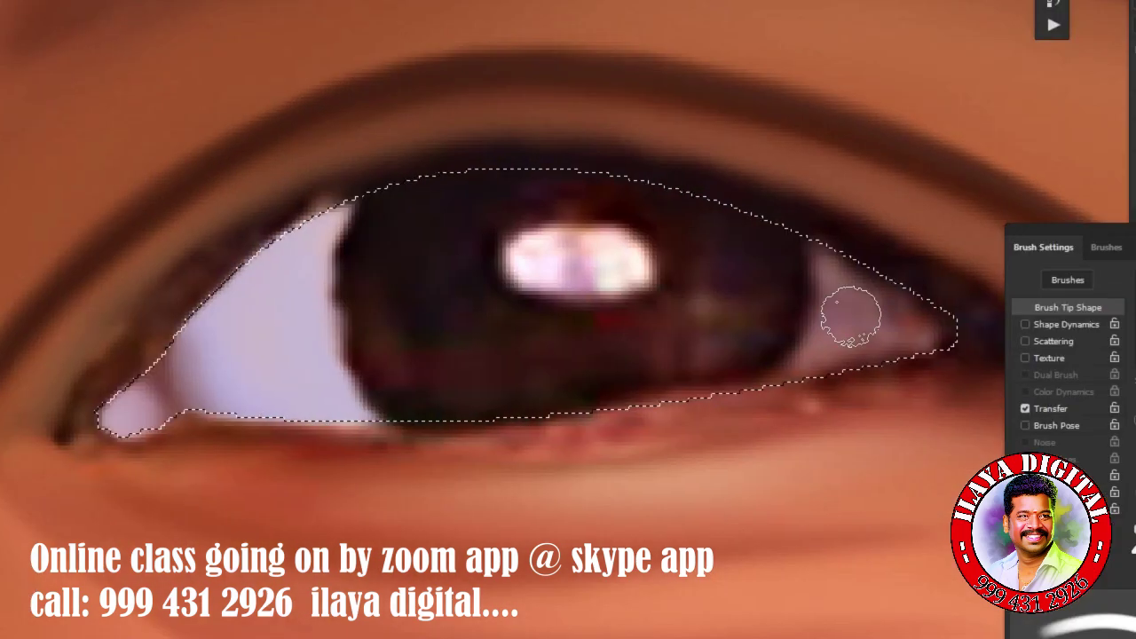
mouse_move(813, 295)
mouse_down()
mouse_move(795, 312)
mouse_move(852, 284)
mouse_move(844, 317)
mouse_move(797, 326)
mouse_move(755, 254)
mouse_move(805, 337)
mouse_move(743, 324)
mouse_move(725, 295)
mouse_move(701, 355)
mouse_move(671, 385)
mouse_up()
drag(592, 349, 538, 332)
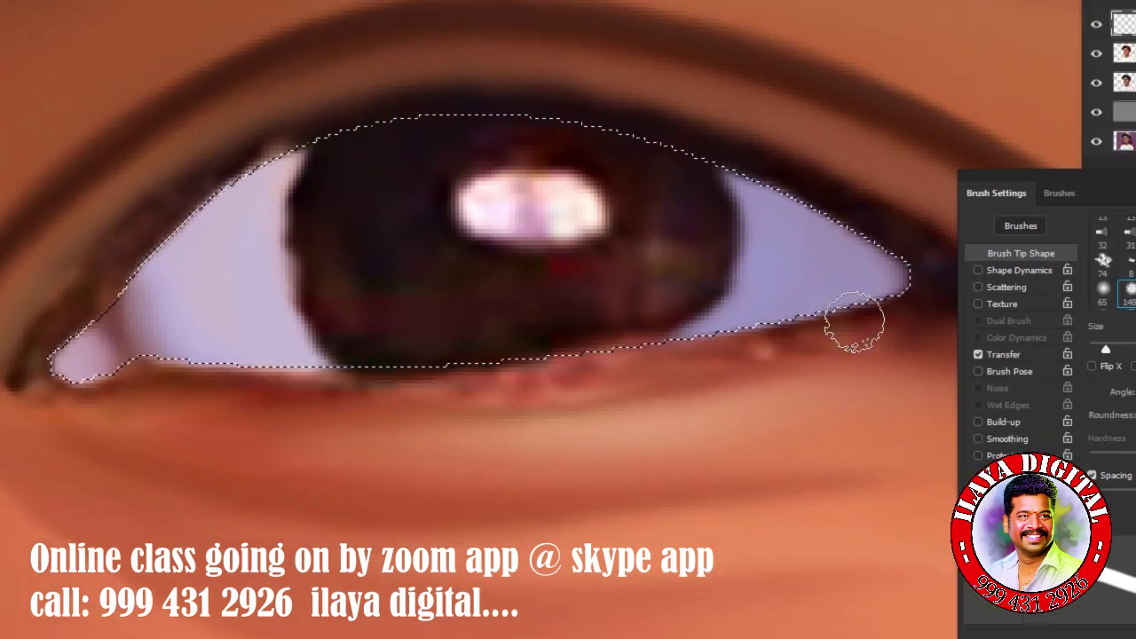
drag(533, 373, 625, 358)
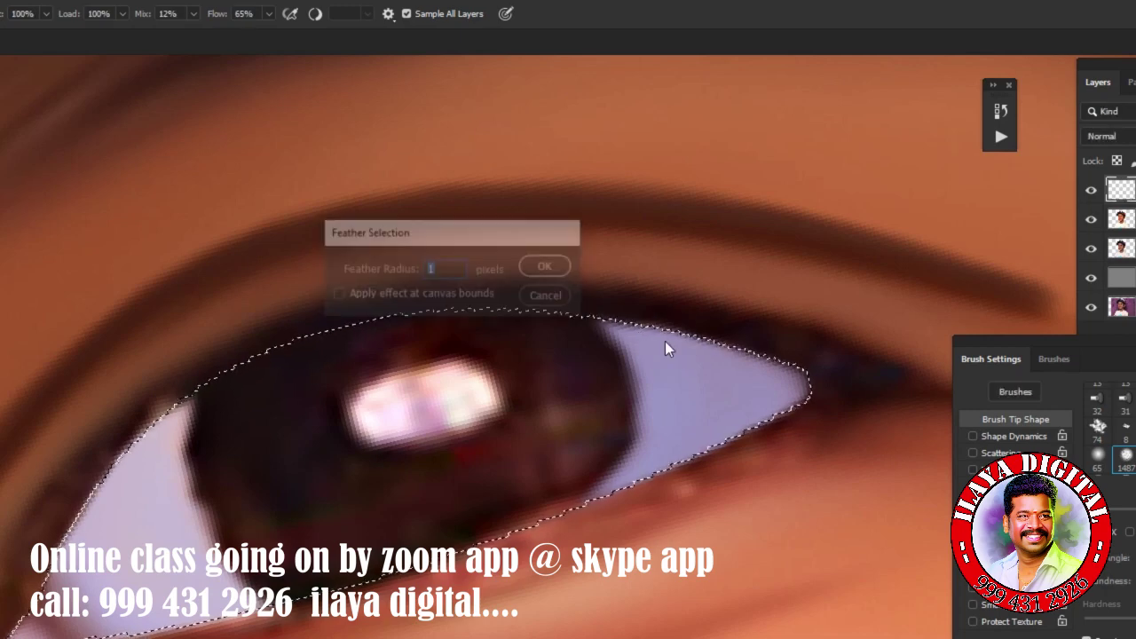
mouse_move(849, 393)
mouse_down()
mouse_move(772, 286)
mouse_move(754, 195)
mouse_move(719, 335)
mouse_up()
key(bracketleft)
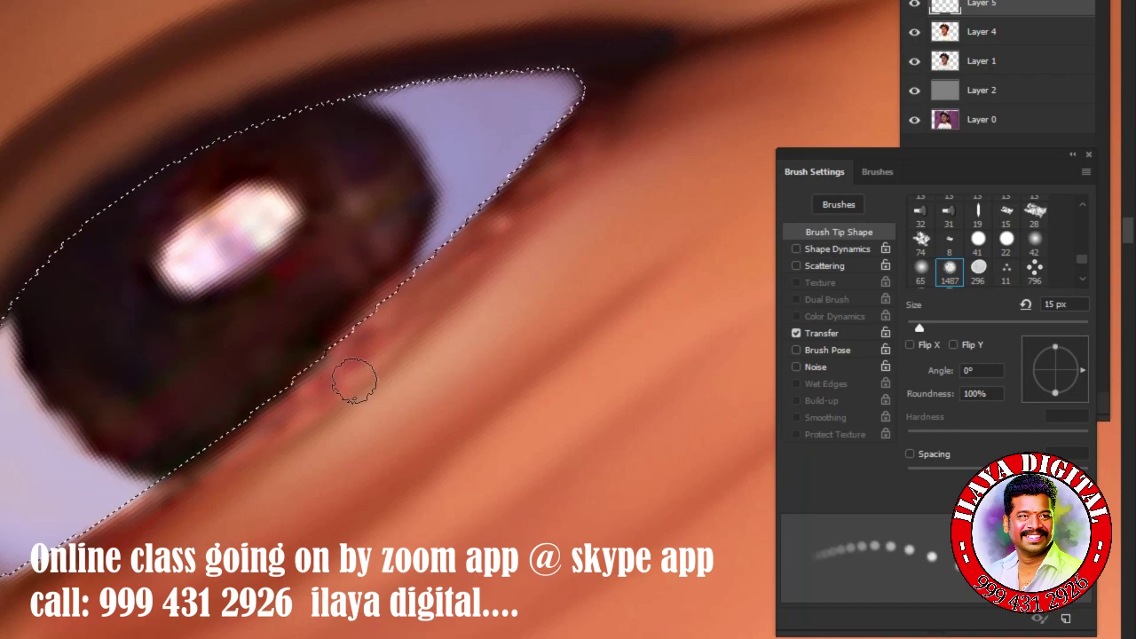
key(b)
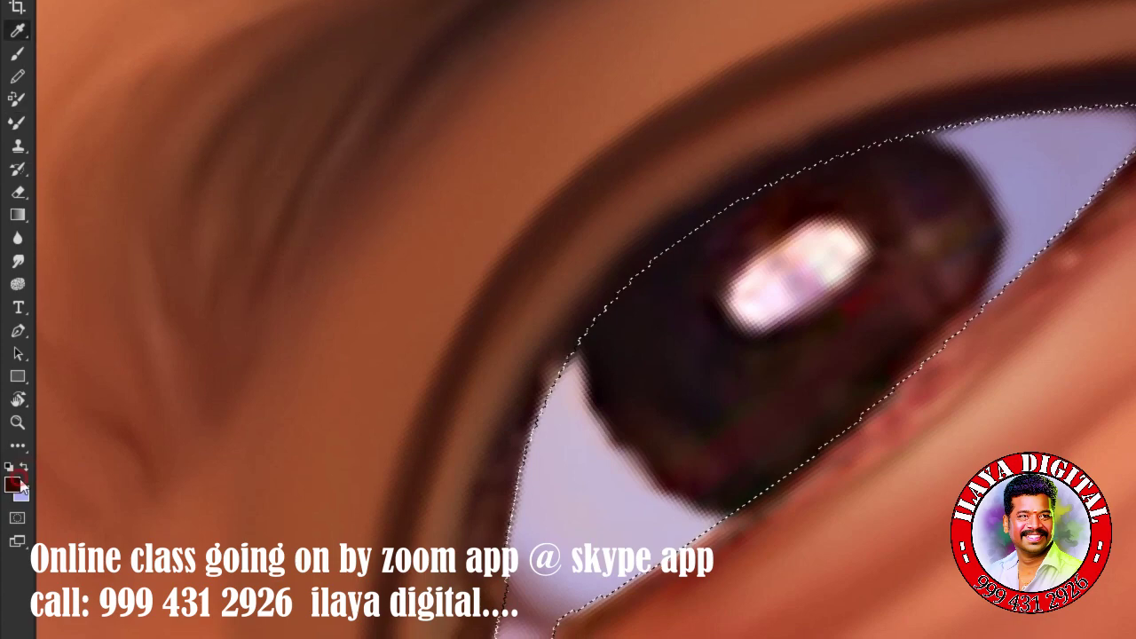
Set the paint colour to near-black and darken the upper lash line.
click(19, 485)
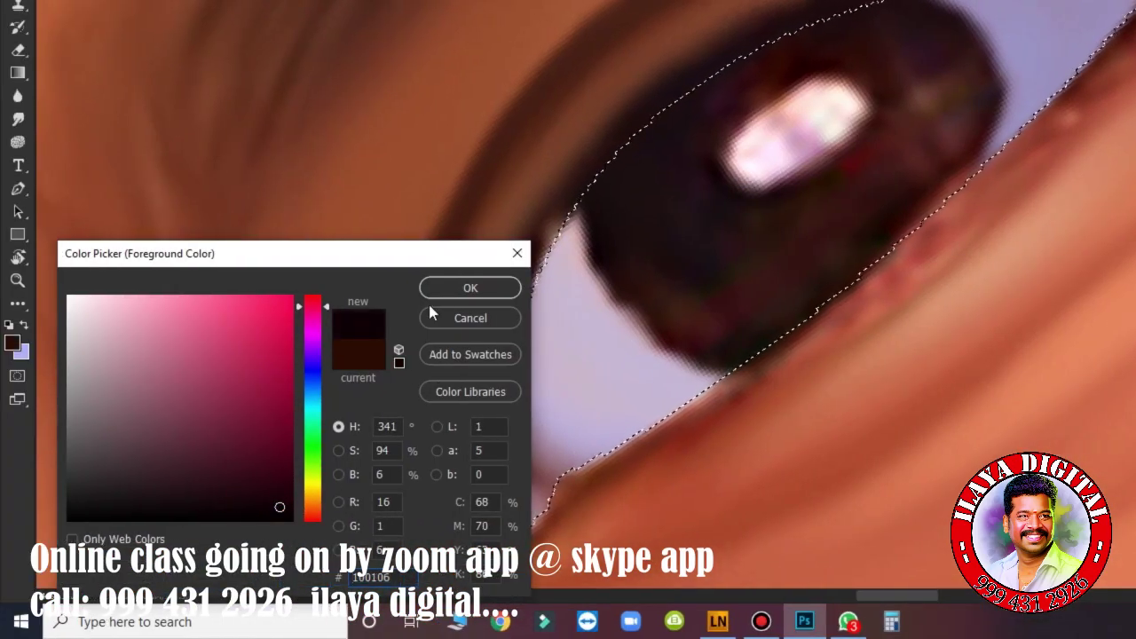
click(470, 287)
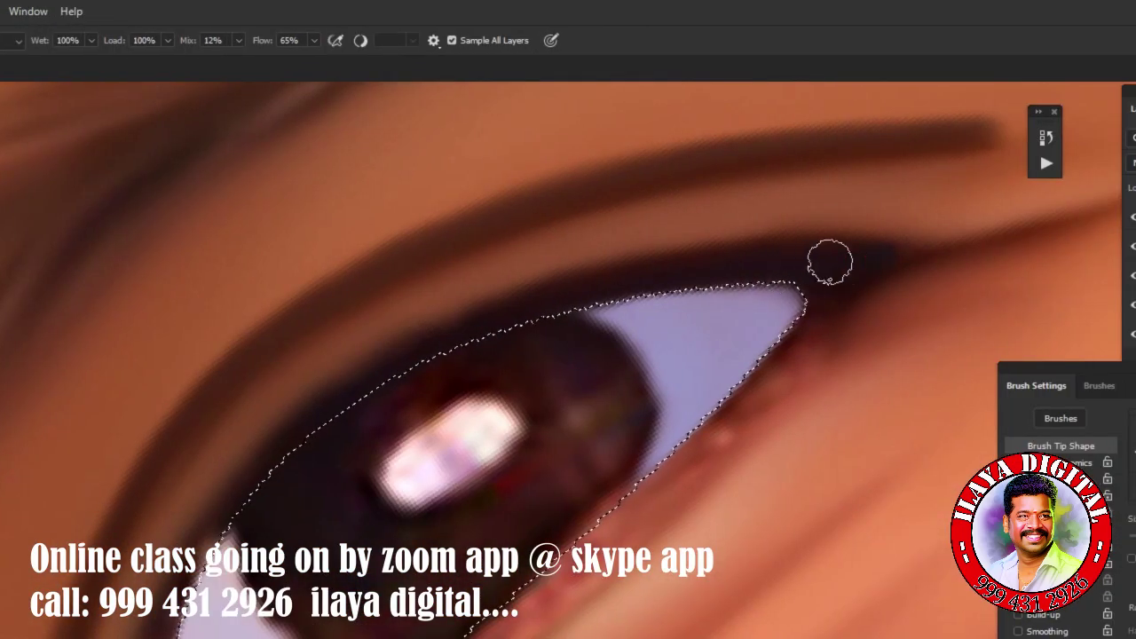
drag(734, 267, 601, 292)
mouse_move(465, 335)
mouse_down()
mouse_move(406, 359)
mouse_move(490, 344)
mouse_up()
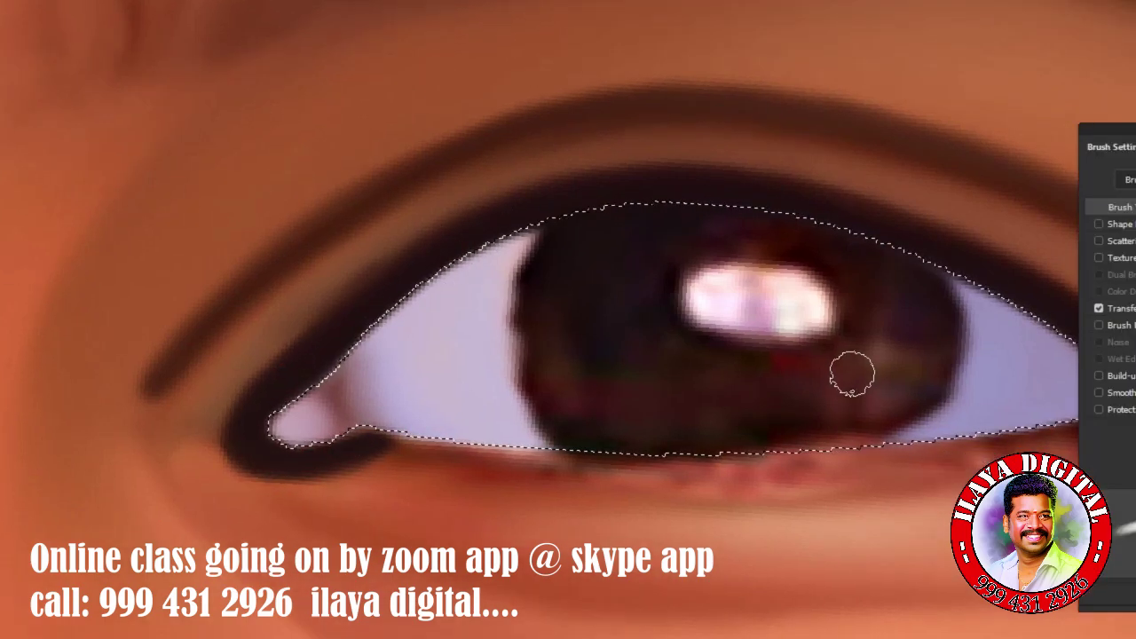
Turn the view upside down and thicken the lower-lid eyeliner out to the corner.
key(r)
drag(852, 374, 285, 353)
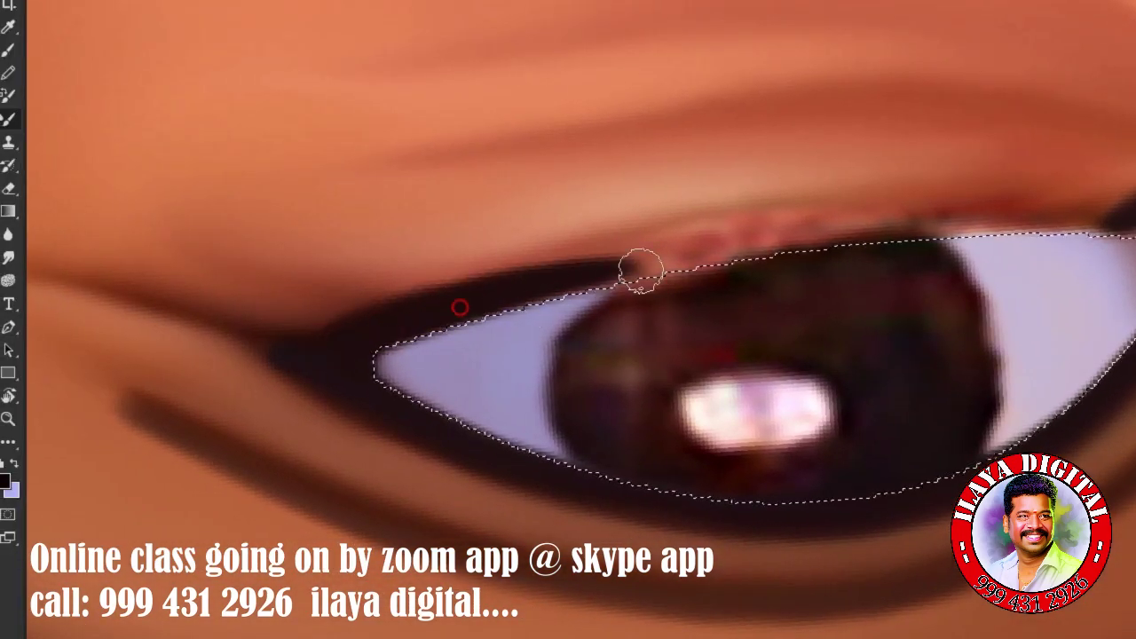
drag(640, 271, 636, 283)
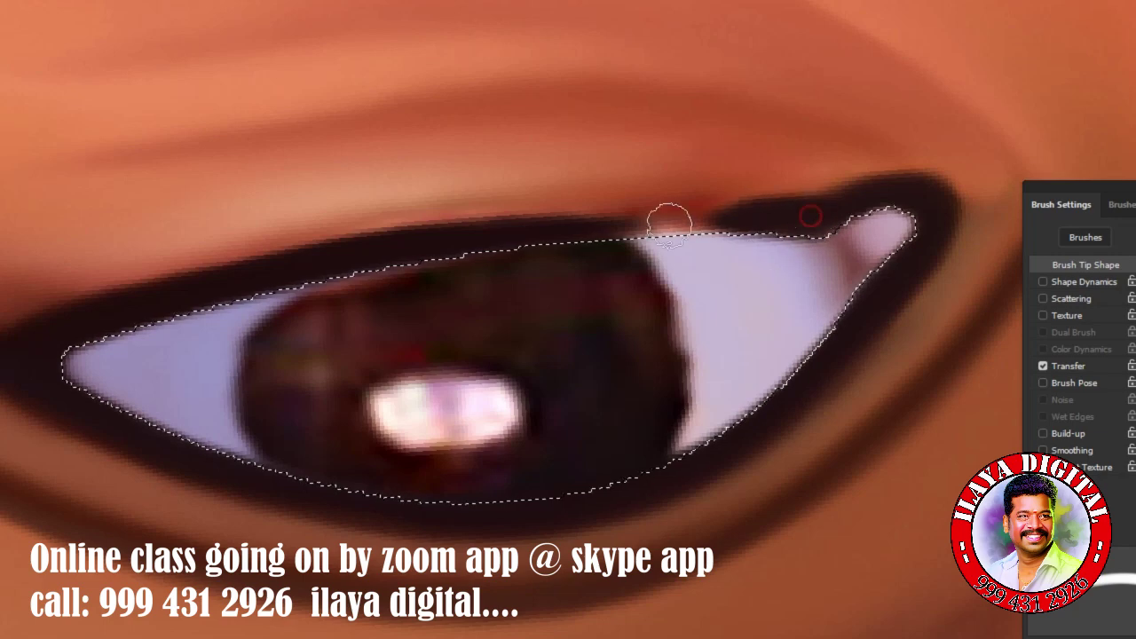
drag(661, 223, 746, 231)
drag(513, 232, 750, 218)
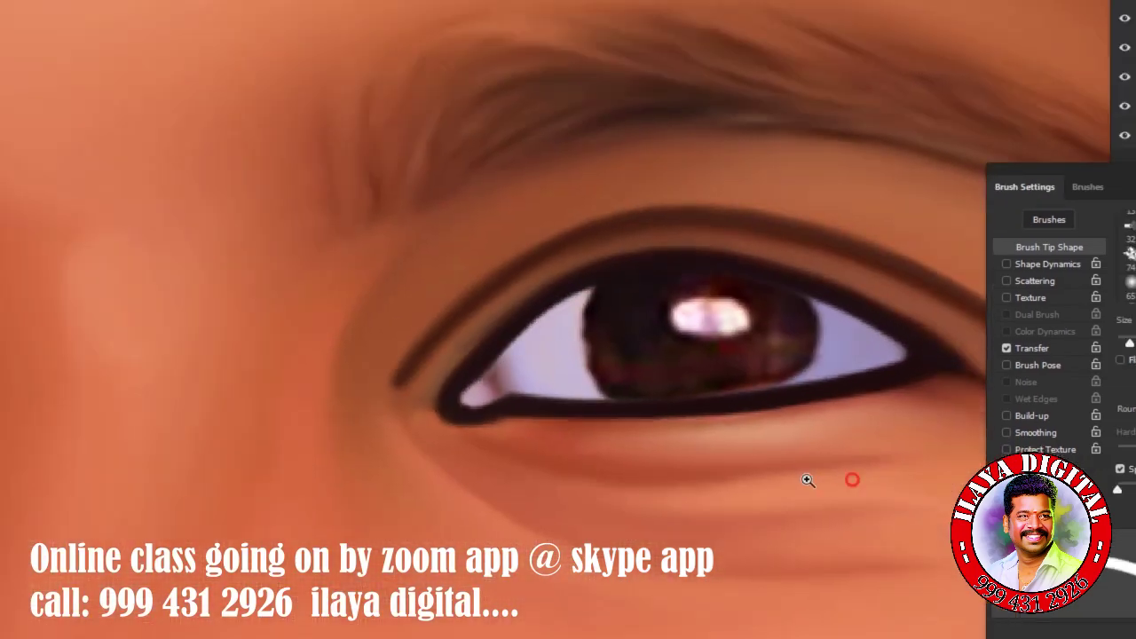
scroll(587, 354, up, 5)
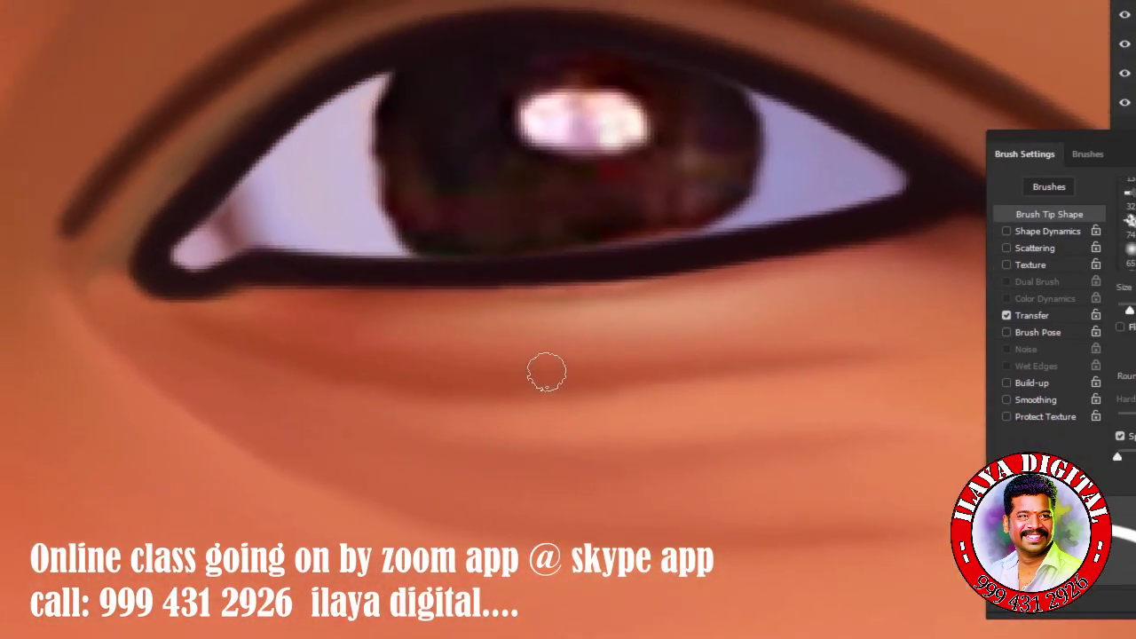
scroll(558, 350, up, 5)
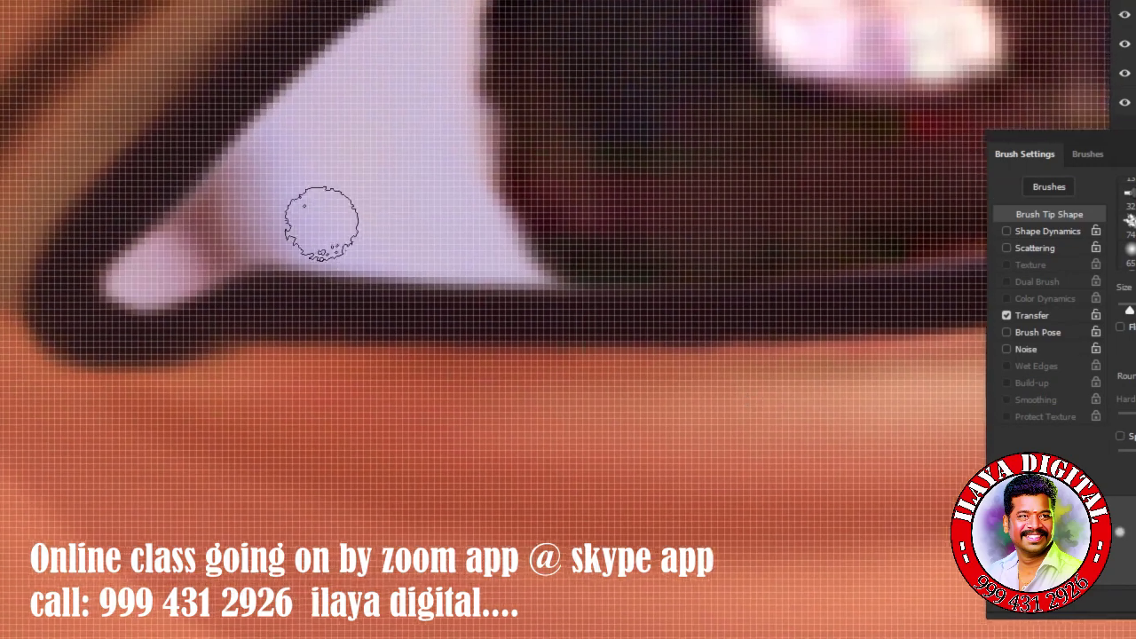
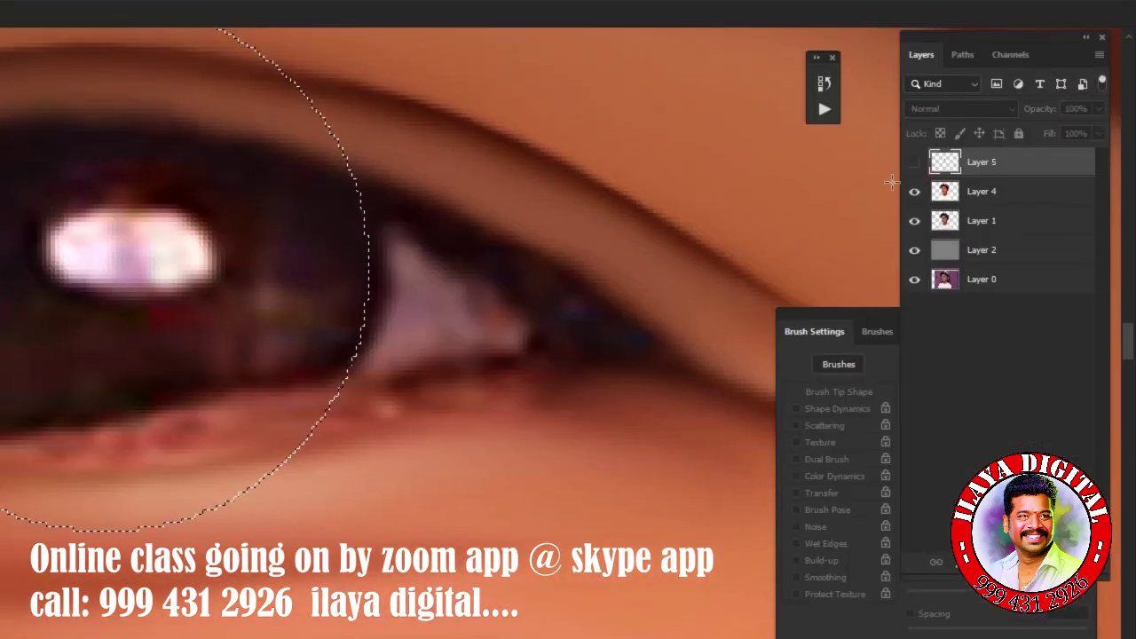
Show Layer 5 and feather the circular iris selection.
click(914, 162)
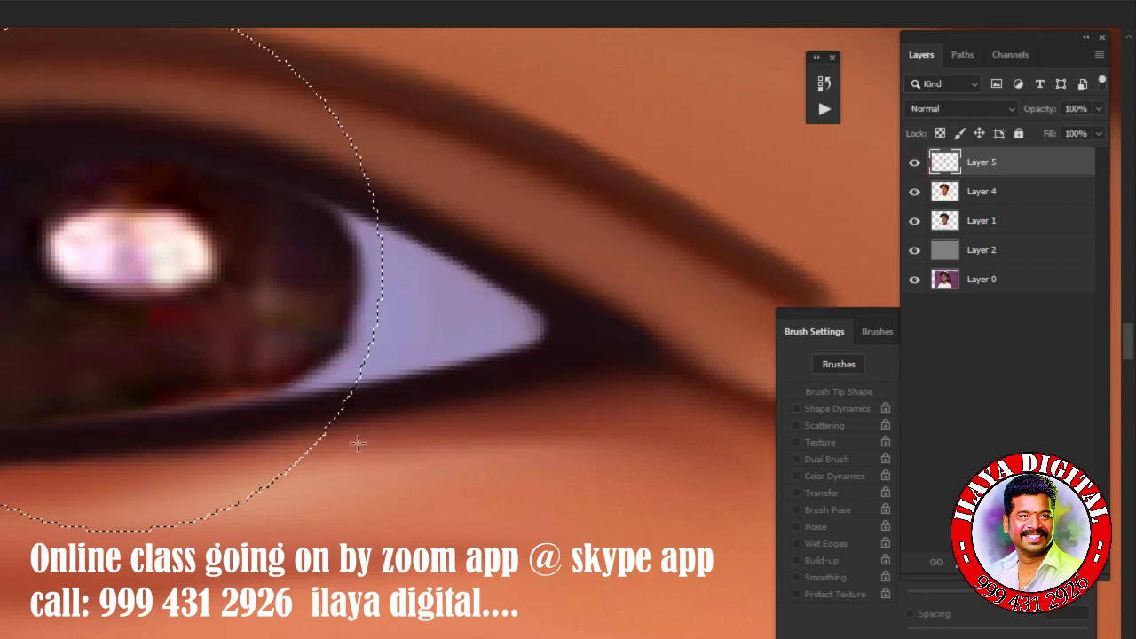
key(b)
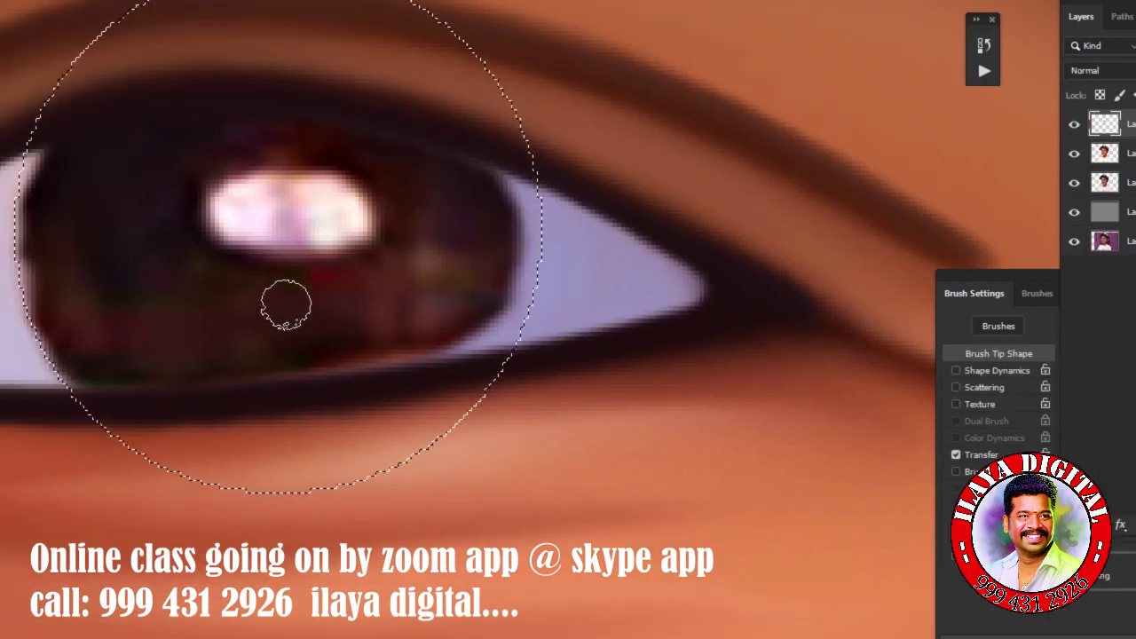
key(shift+F6)
key(Return)
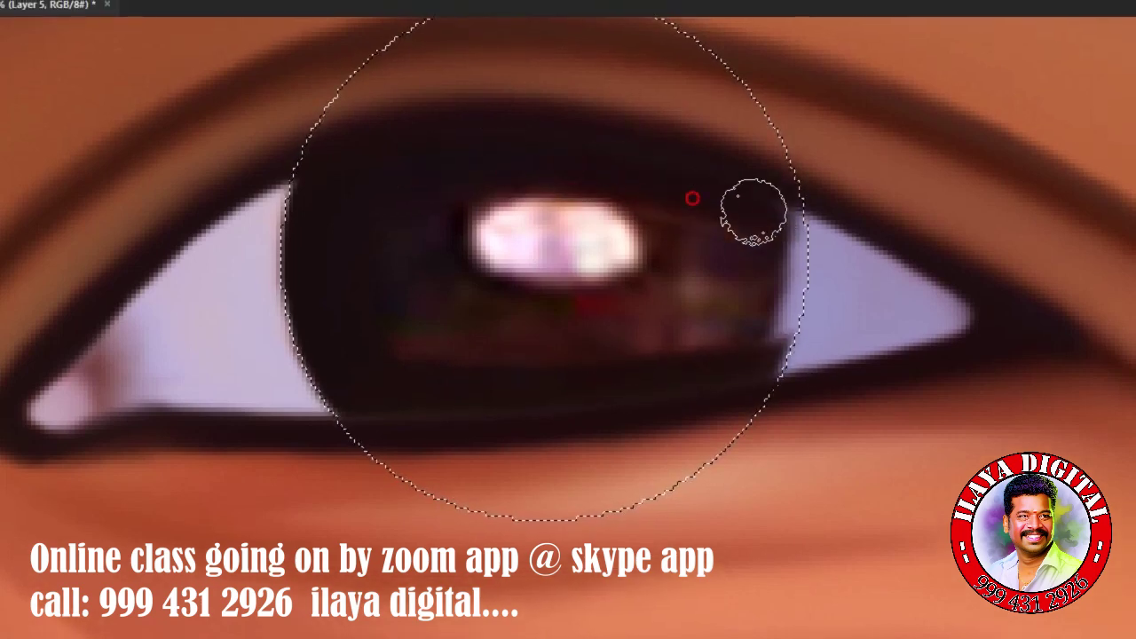
Paint the first iris dark brown, covering its reddish tint and bright catchlight.
drag(736, 277, 748, 240)
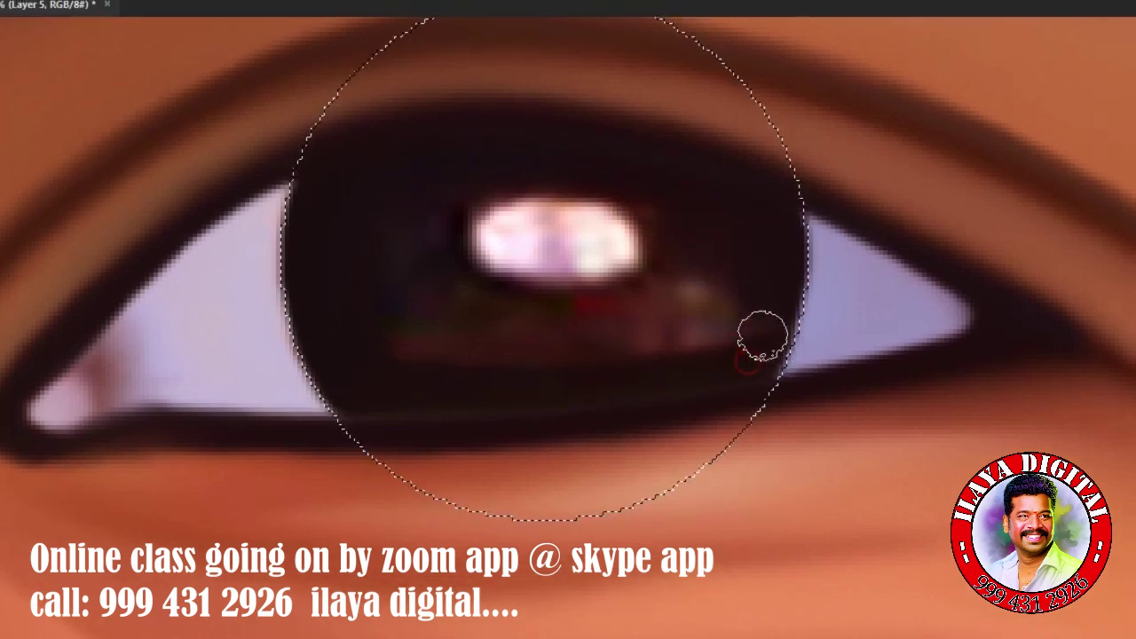
mouse_move(672, 325)
mouse_down()
mouse_move(431, 317)
mouse_move(735, 254)
mouse_move(725, 254)
mouse_up()
mouse_move(667, 291)
mouse_down()
mouse_move(601, 222)
mouse_move(553, 203)
mouse_move(416, 329)
mouse_move(494, 364)
mouse_move(456, 329)
mouse_move(412, 328)
mouse_up()
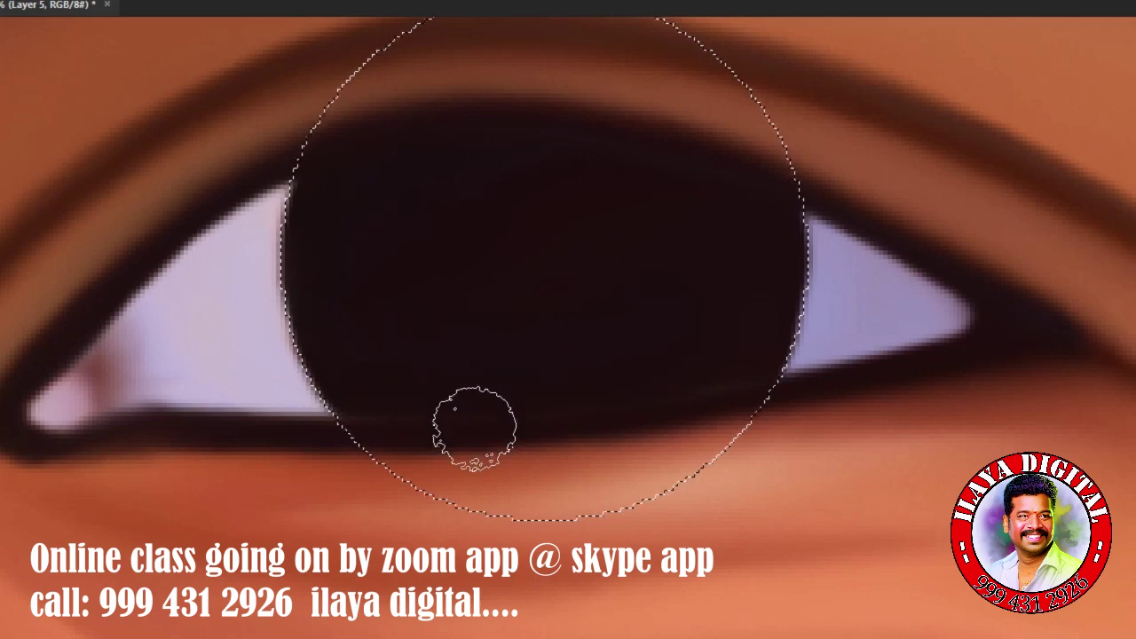
Zoom to the second eye and trace its opening with a Pen path.
scroll(802, 393, down, 5)
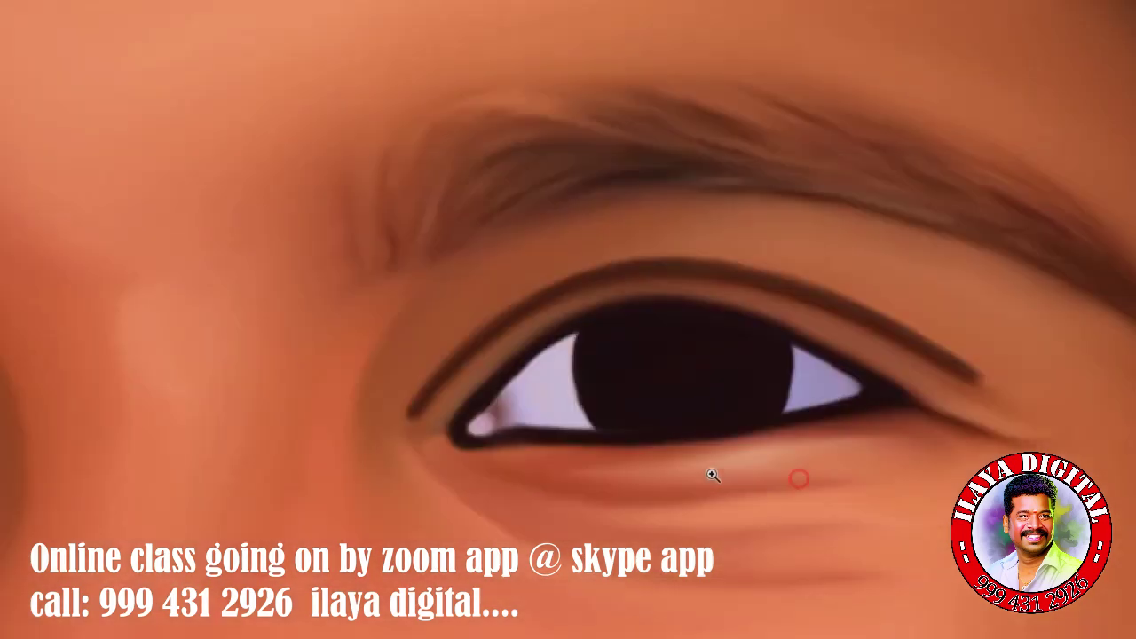
scroll(713, 471, down, 3)
scroll(811, 343, down, 2)
scroll(694, 358, up, 2)
scroll(547, 391, down, 4)
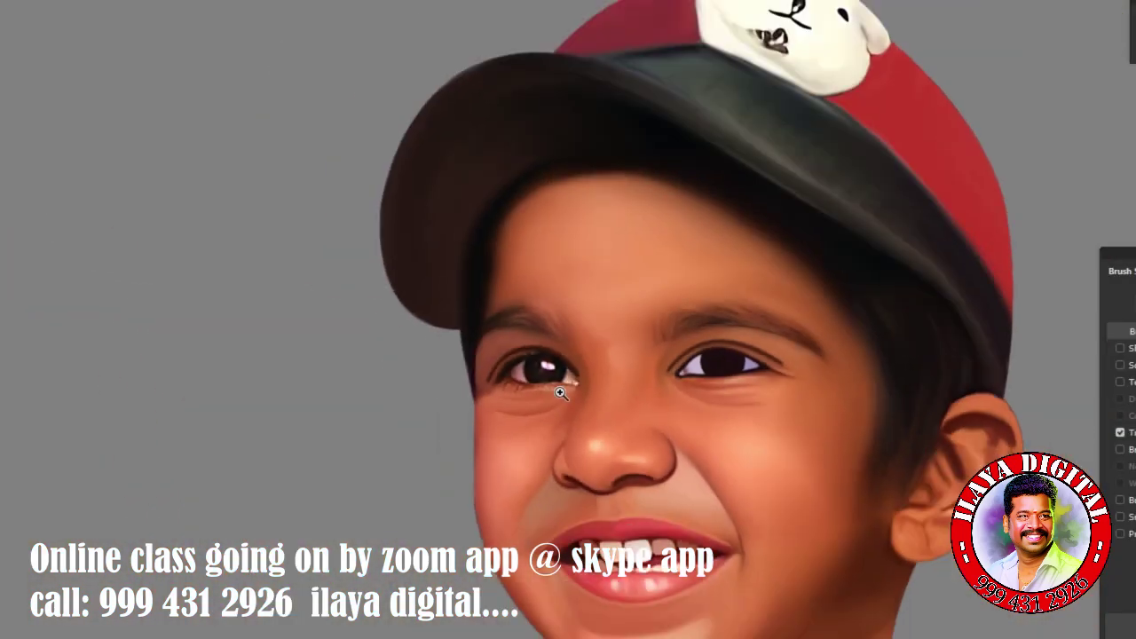
scroll(655, 422, up, 5)
scroll(482, 347, down, 2)
scroll(851, 388, up, 3)
scroll(756, 381, up, 2)
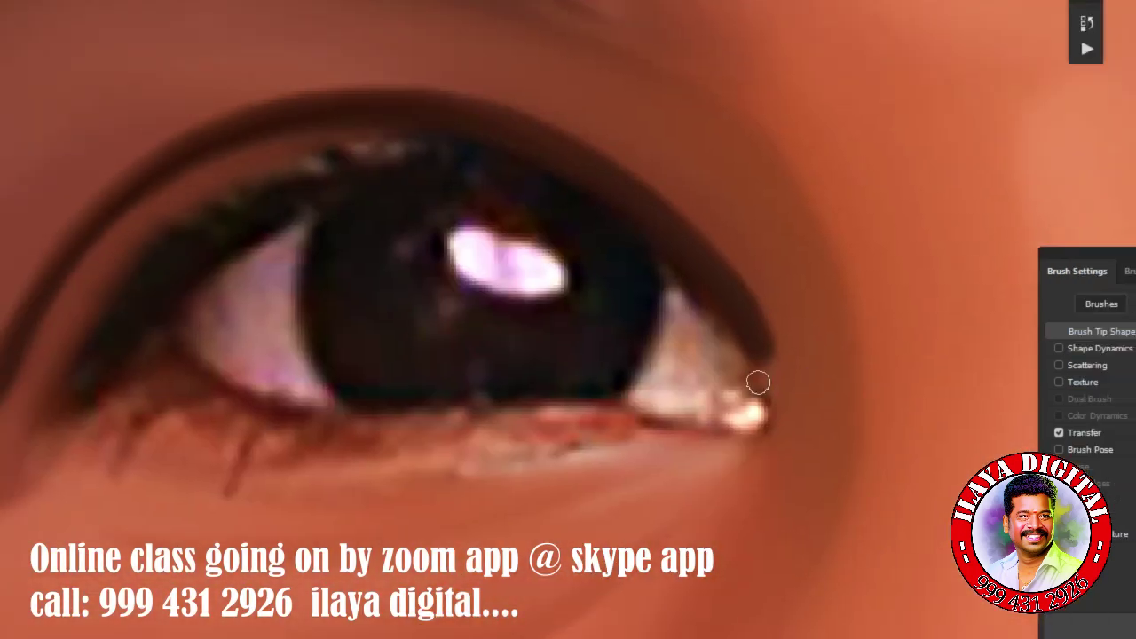
scroll(783, 353, up, 1)
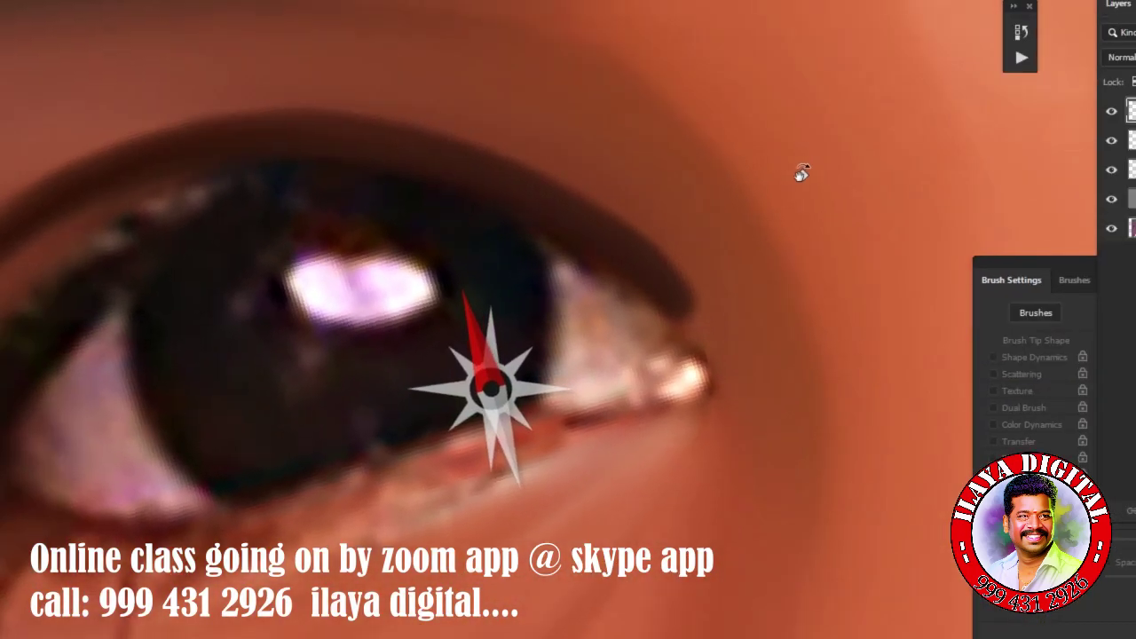
key(l)
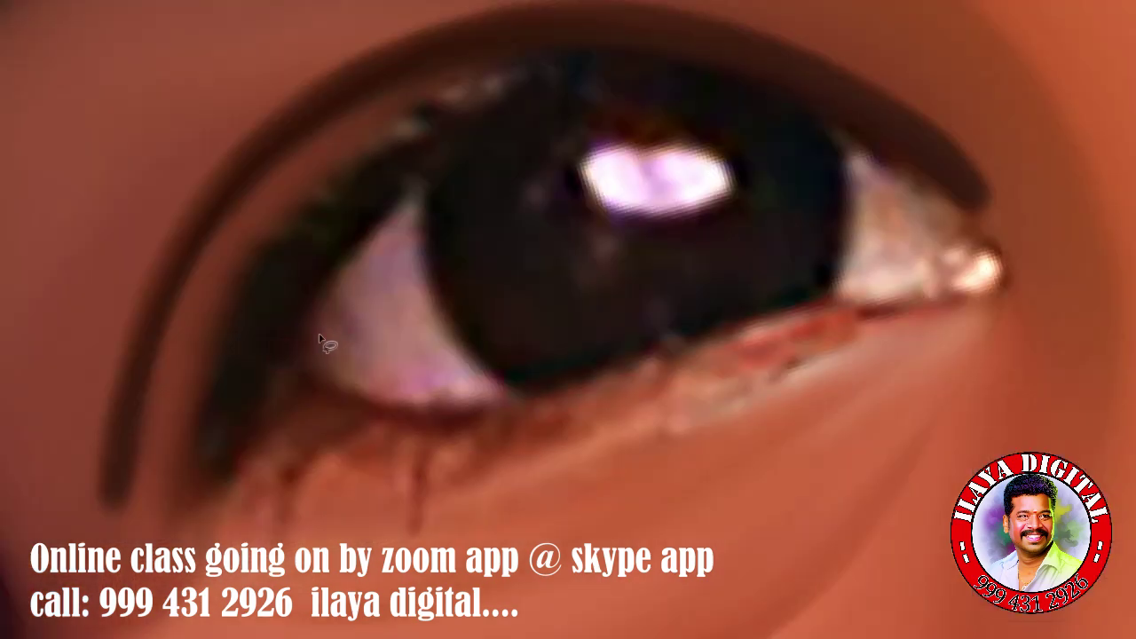
click(292, 356)
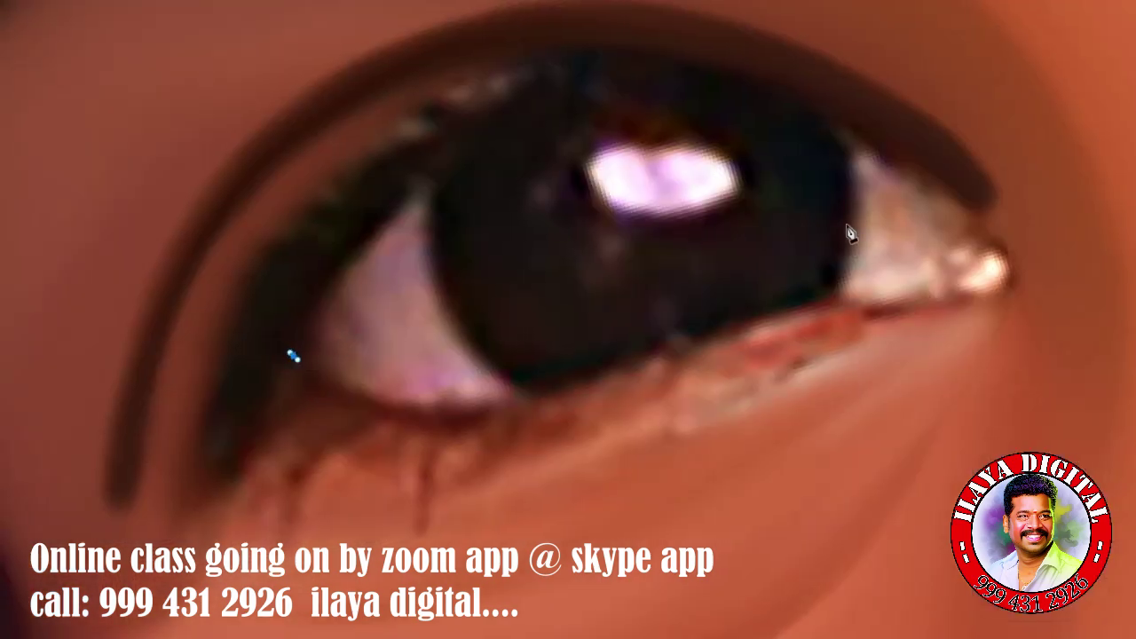
click(849, 233)
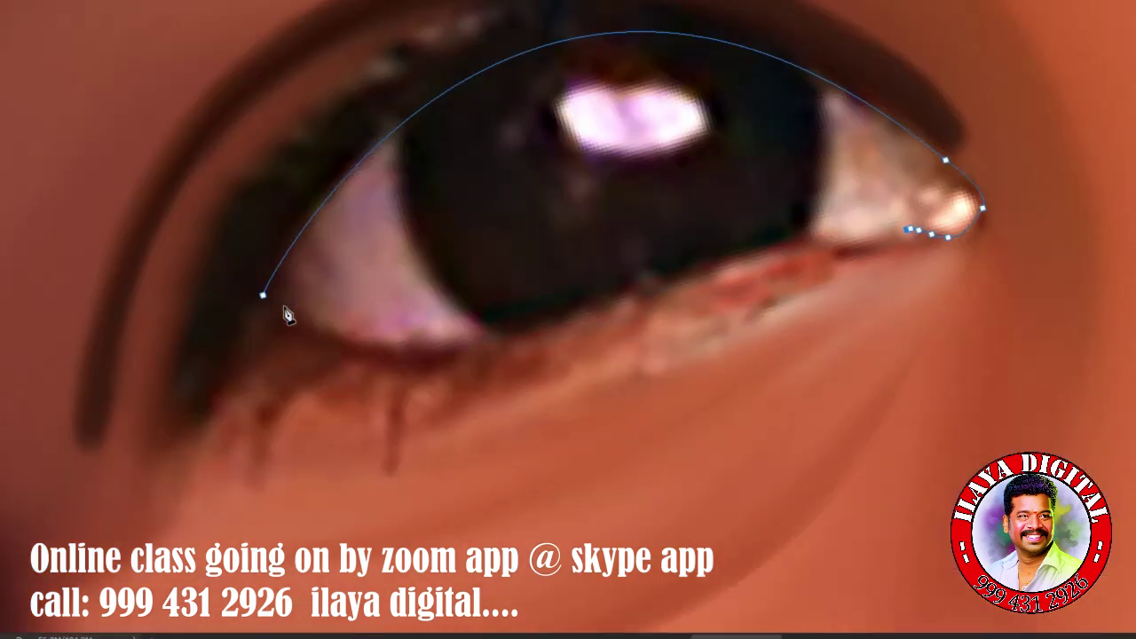
drag(363, 295, 265, 173)
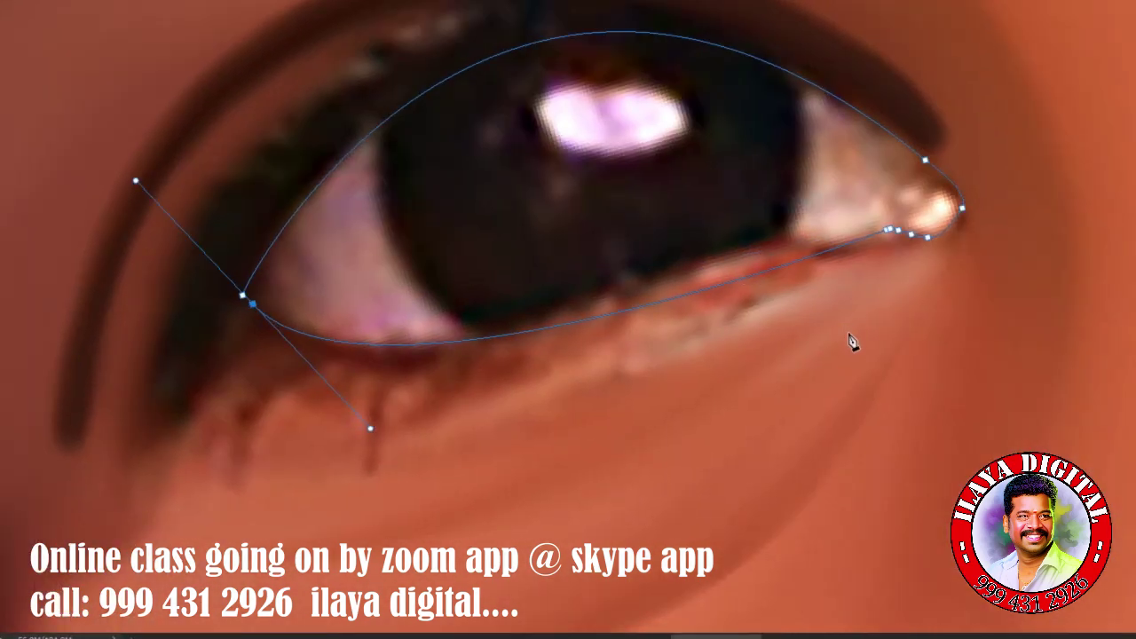
key(ctrl+z)
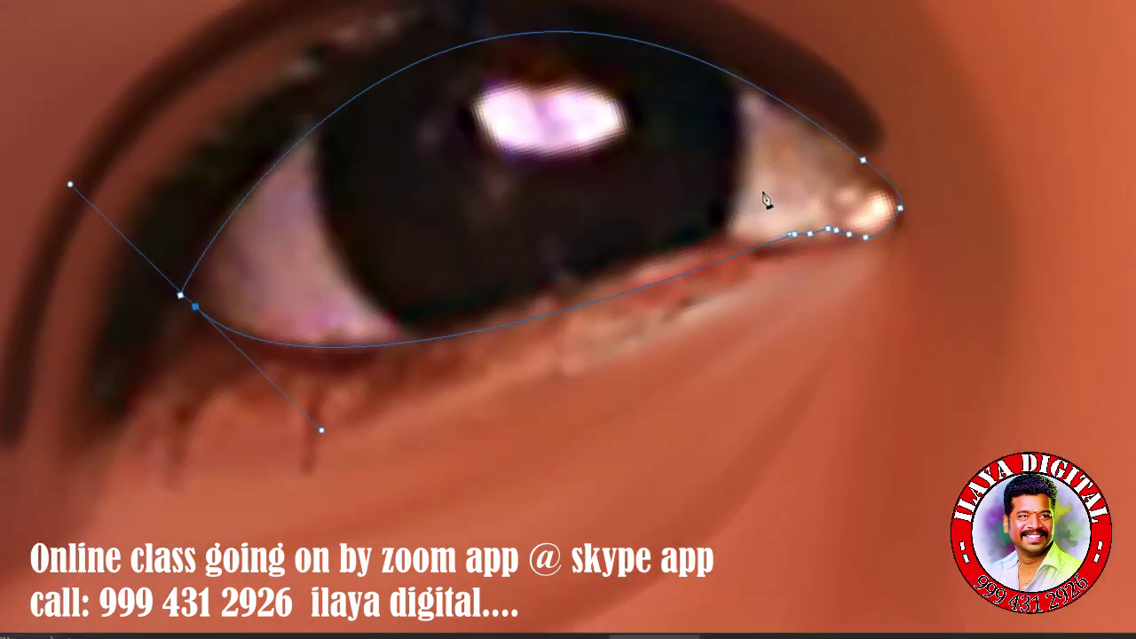
Convert the eye outline path into a feathered selection.
key(ctrl+Return)
key(shift+F6)
key(Return)
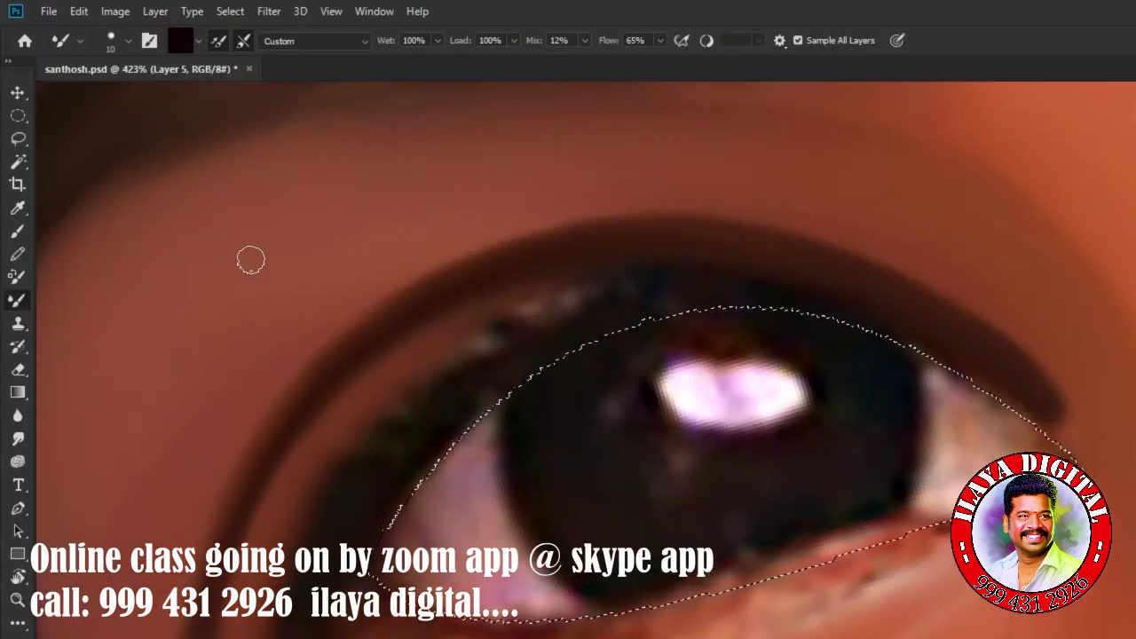
Paint the second eye's whites pale lavender with the Mixer Brush.
click(219, 48)
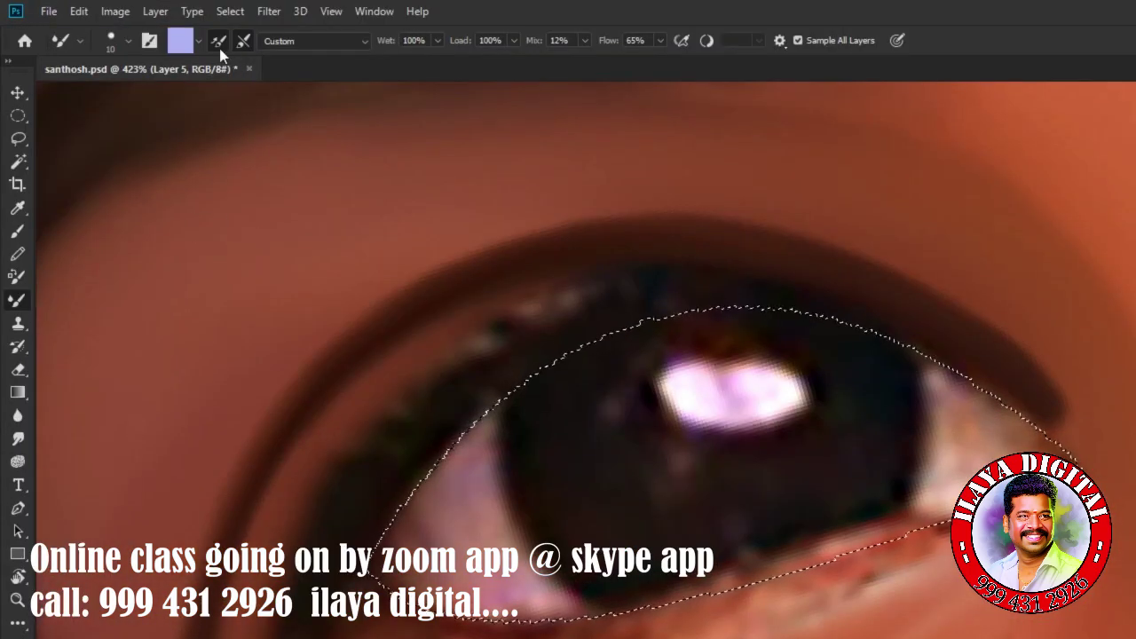
mouse_move(715, 456)
mouse_down()
mouse_move(506, 435)
mouse_move(545, 456)
mouse_move(492, 346)
mouse_move(443, 325)
mouse_move(456, 390)
mouse_move(415, 387)
mouse_move(456, 317)
mouse_move(532, 443)
mouse_move(456, 236)
mouse_up()
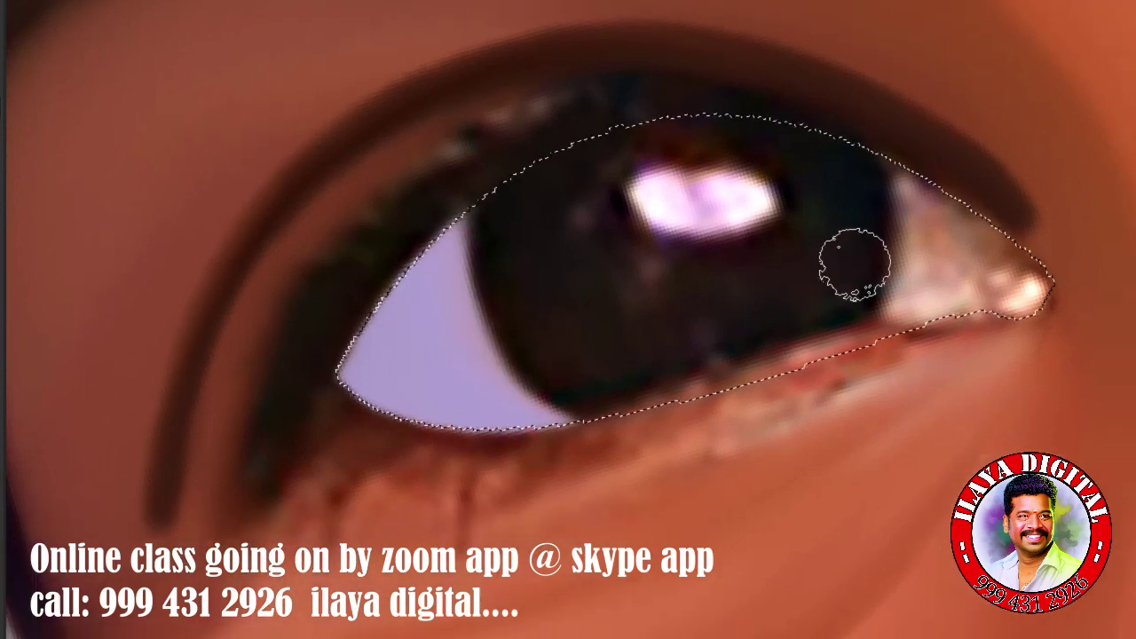
mouse_move(853, 263)
mouse_down()
mouse_move(843, 236)
mouse_move(829, 329)
mouse_move(803, 344)
mouse_move(850, 224)
mouse_move(849, 254)
mouse_move(818, 287)
mouse_move(773, 263)
mouse_move(825, 284)
mouse_move(790, 314)
mouse_move(846, 304)
mouse_move(807, 287)
mouse_move(801, 305)
mouse_move(768, 277)
mouse_up()
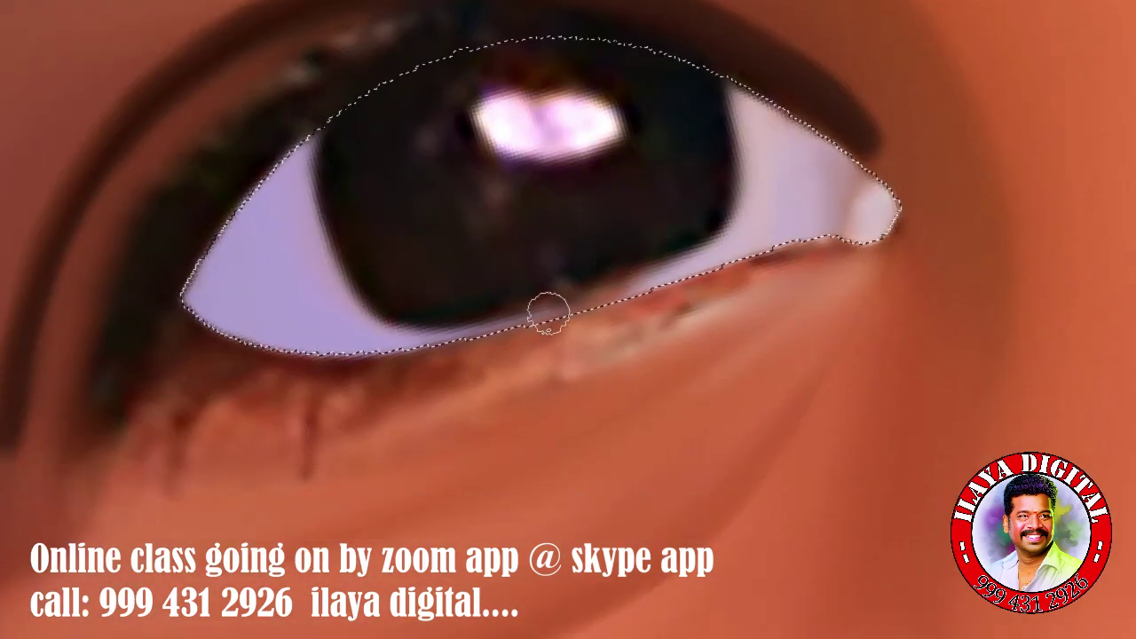
Re-feather the eye selection and rotate the canvas so the eye lies level.
key(shift+F6)
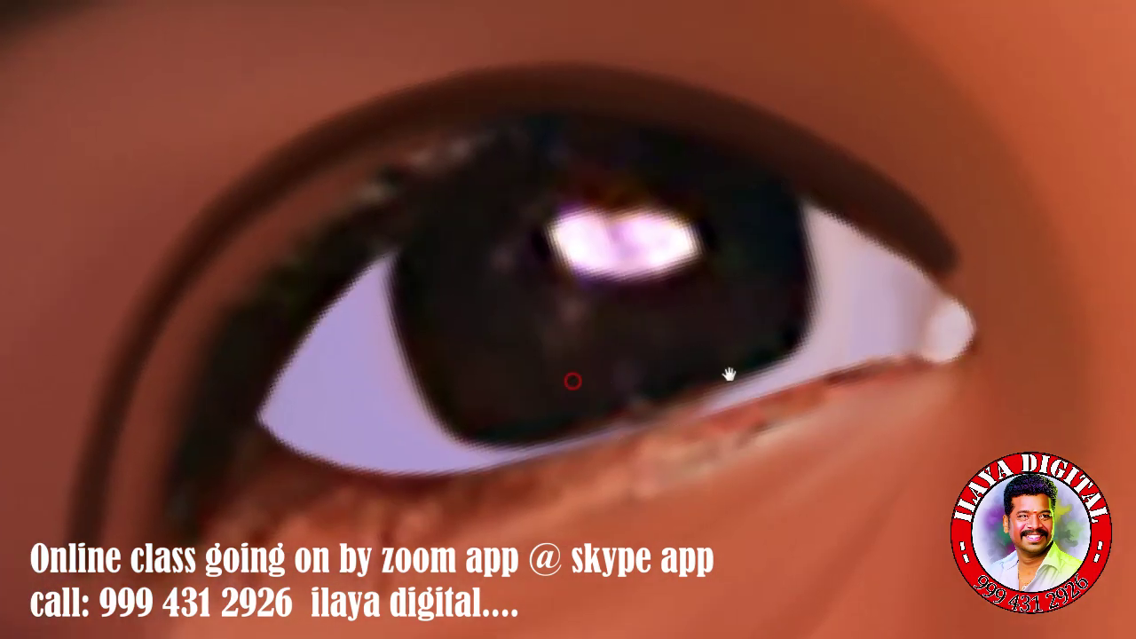
key(r)
drag(488, 433, 603, 437)
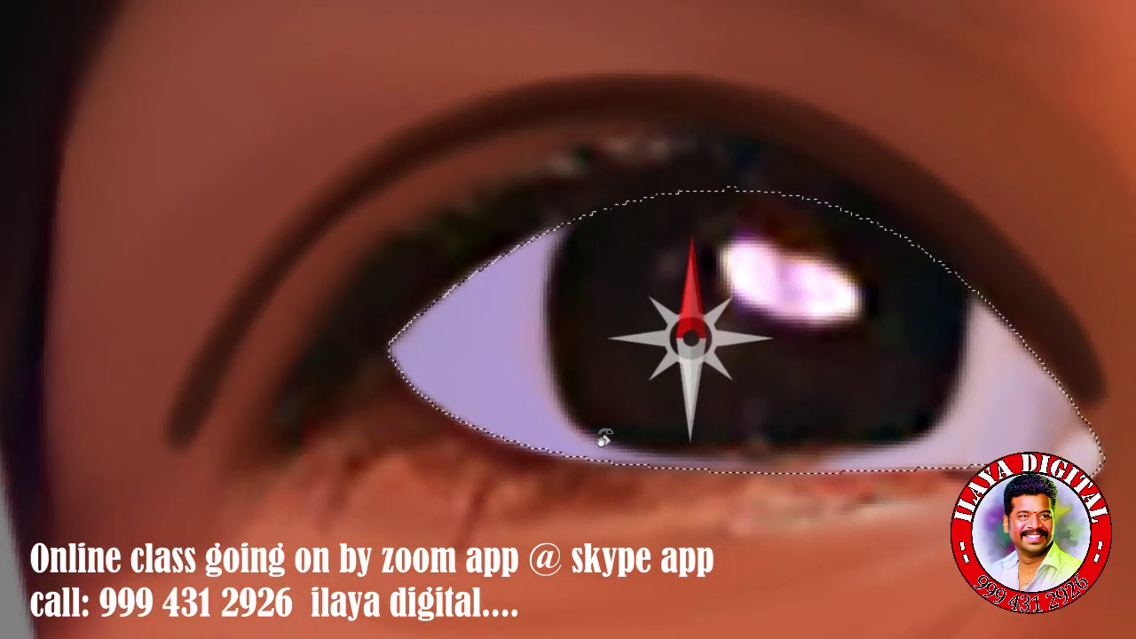
key(b)
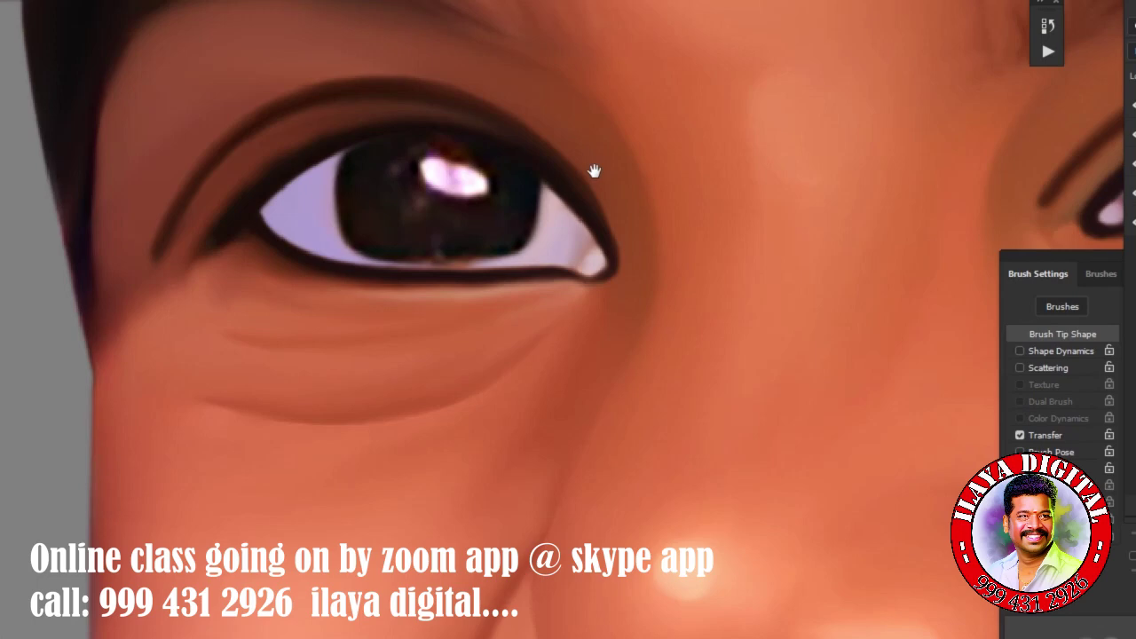
Draw a feathered circular Elliptical Marquee selection around the second iris.
scroll(595, 171, down, 5)
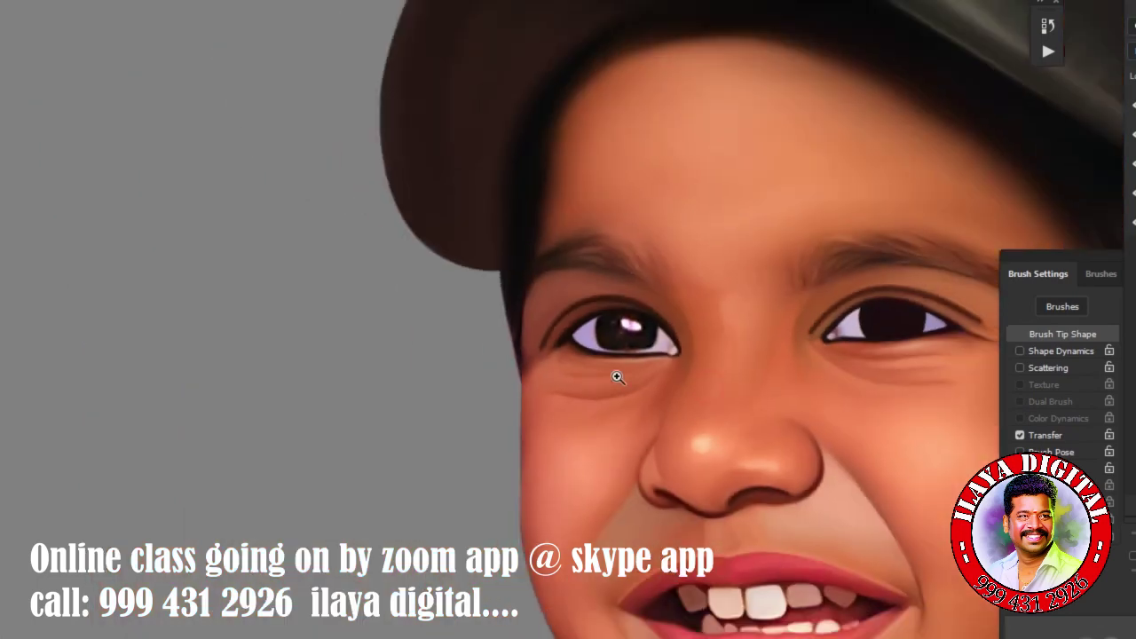
scroll(616, 376, up, 3)
scroll(634, 381, up, 2)
scroll(565, 385, up, 2)
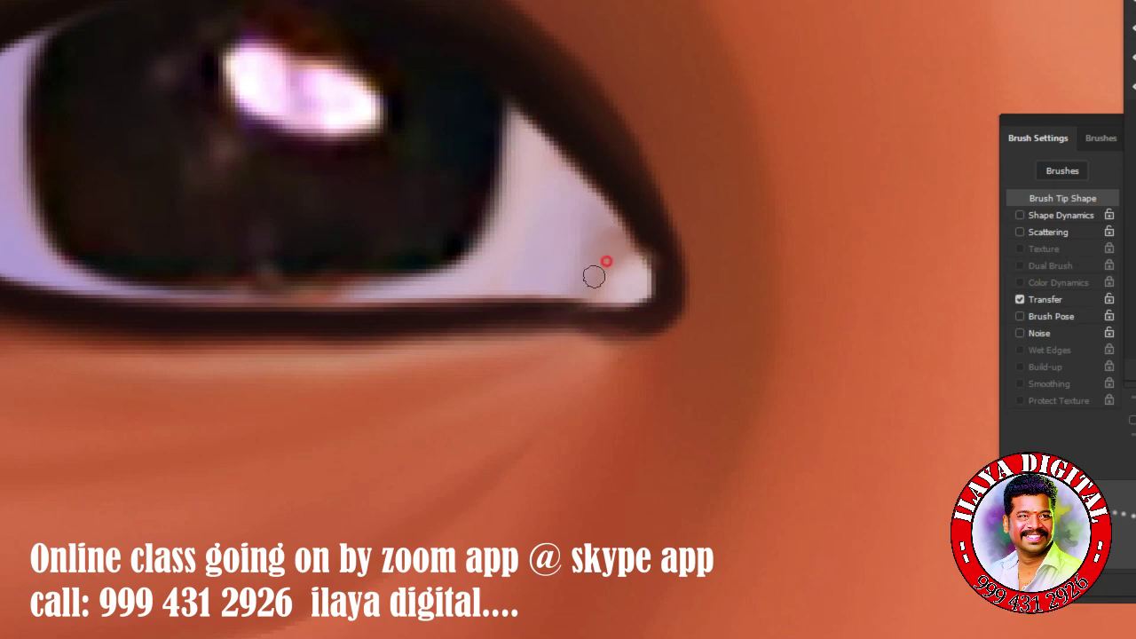
key(m)
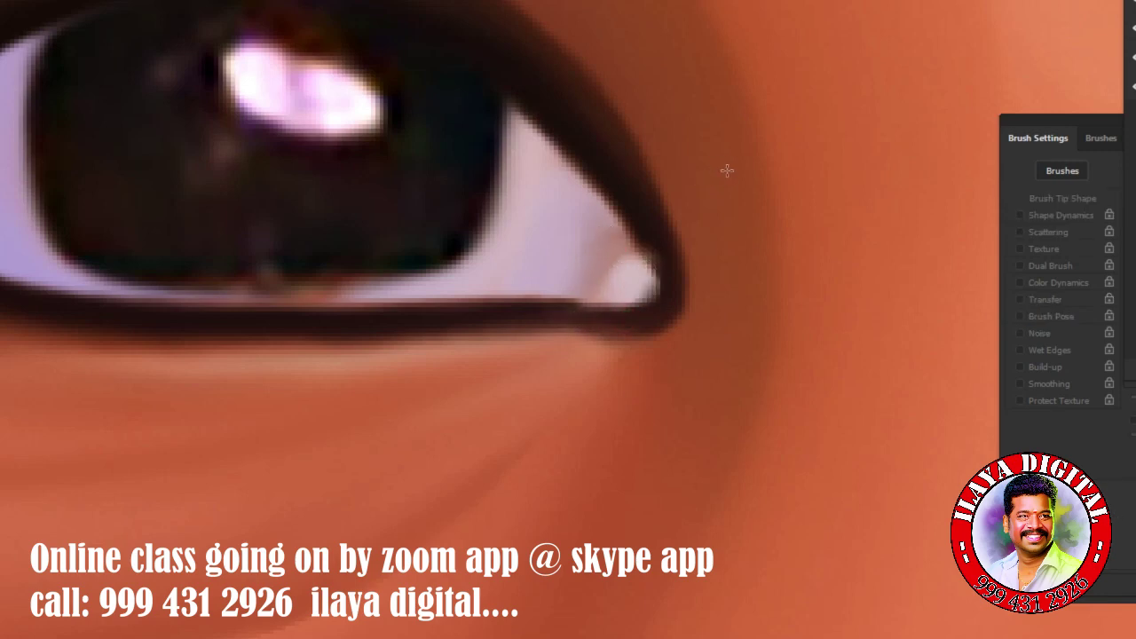
drag(748, 167, 761, 165)
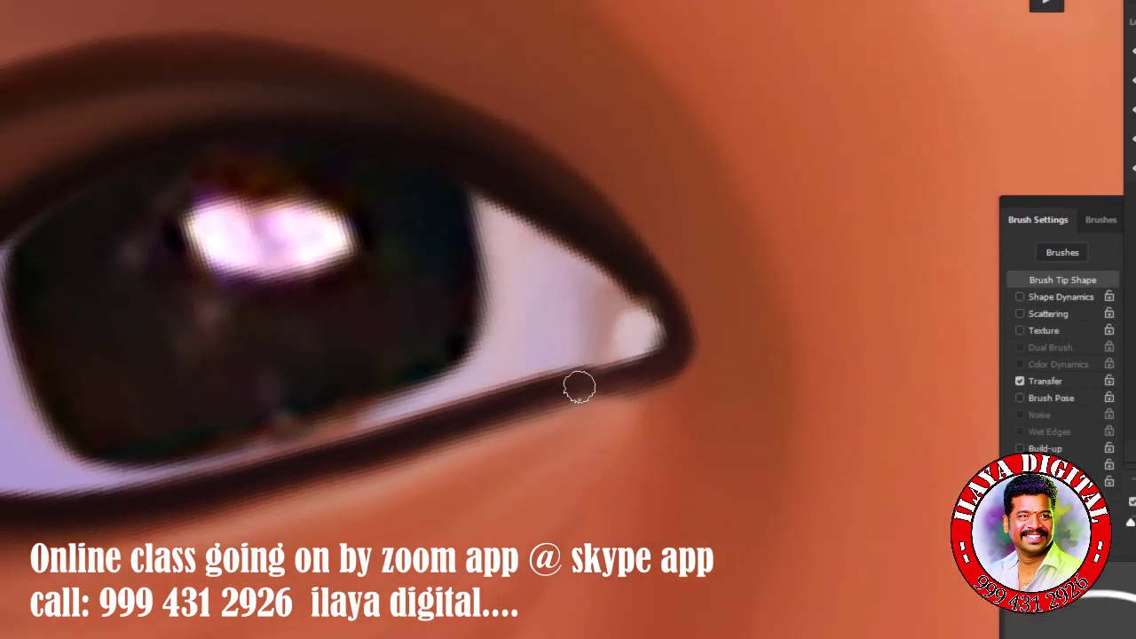
key(m)
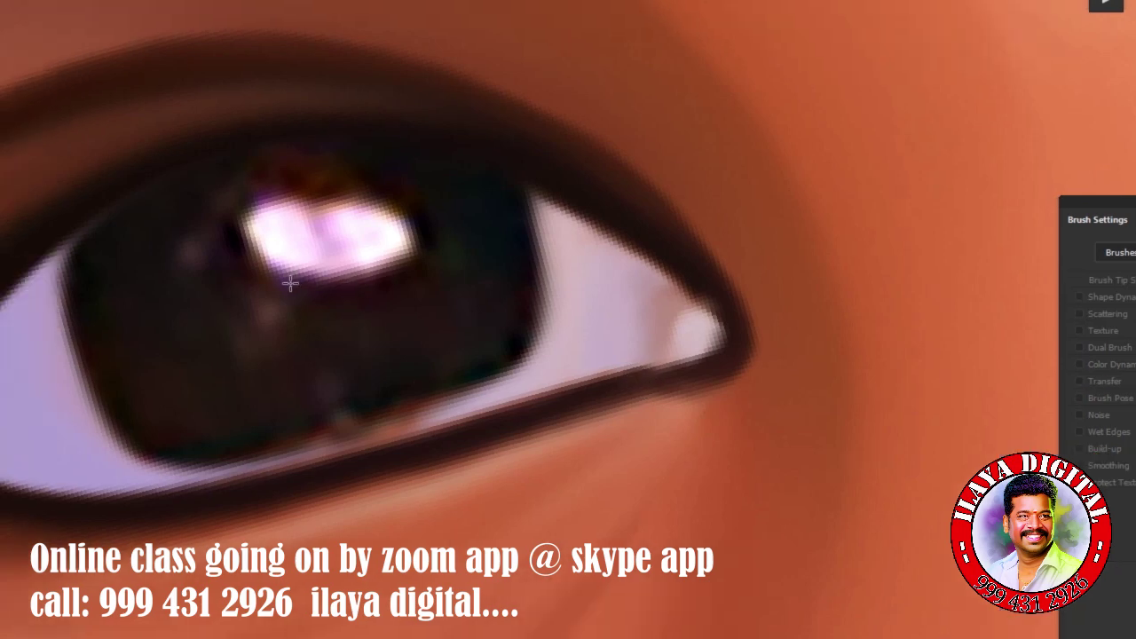
drag(291, 278, 622, 468)
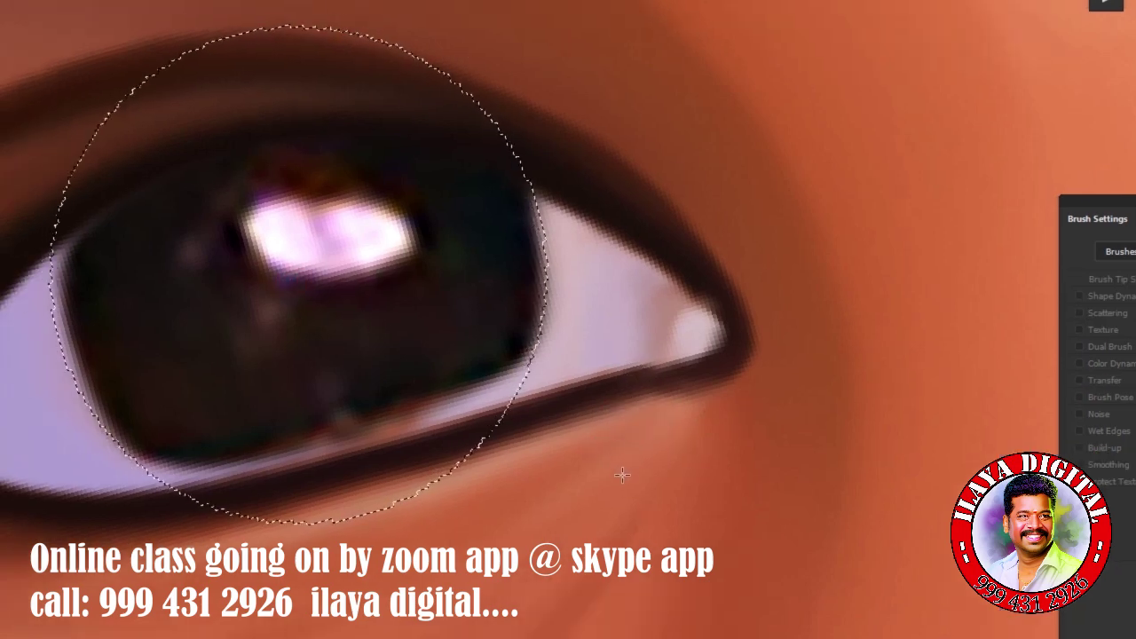
key(shift+F6)
key(Return)
key(b)
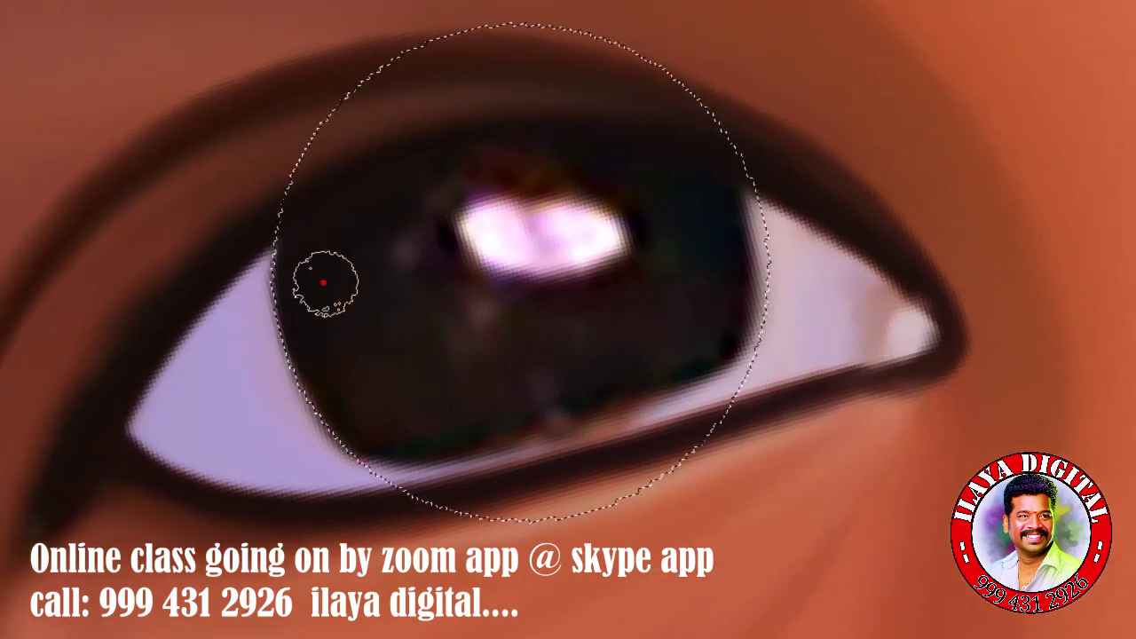
Paint the second iris solid dark brown, hiding its catchlight.
mouse_move(413, 444)
mouse_down()
mouse_move(720, 351)
mouse_move(533, 254)
mouse_move(684, 203)
mouse_move(355, 299)
mouse_move(387, 317)
mouse_move(722, 267)
mouse_move(716, 337)
mouse_move(608, 400)
mouse_move(497, 439)
mouse_move(482, 393)
mouse_move(324, 329)
mouse_move(527, 406)
mouse_up()
scroll(542, 443, down, 1)
mouse_move(548, 480)
mouse_down()
mouse_move(449, 456)
mouse_move(522, 452)
mouse_move(611, 399)
mouse_move(384, 479)
mouse_move(718, 405)
mouse_move(677, 309)
mouse_up()
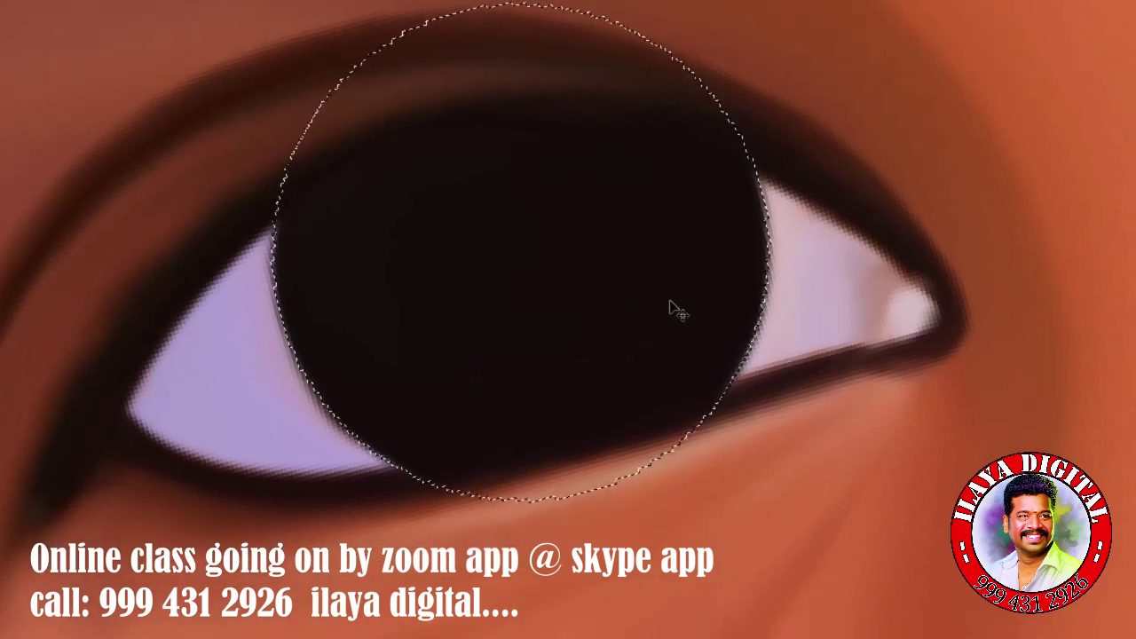
mouse_move(346, 329)
mouse_down()
mouse_move(359, 282)
mouse_move(431, 376)
mouse_move(405, 355)
mouse_up()
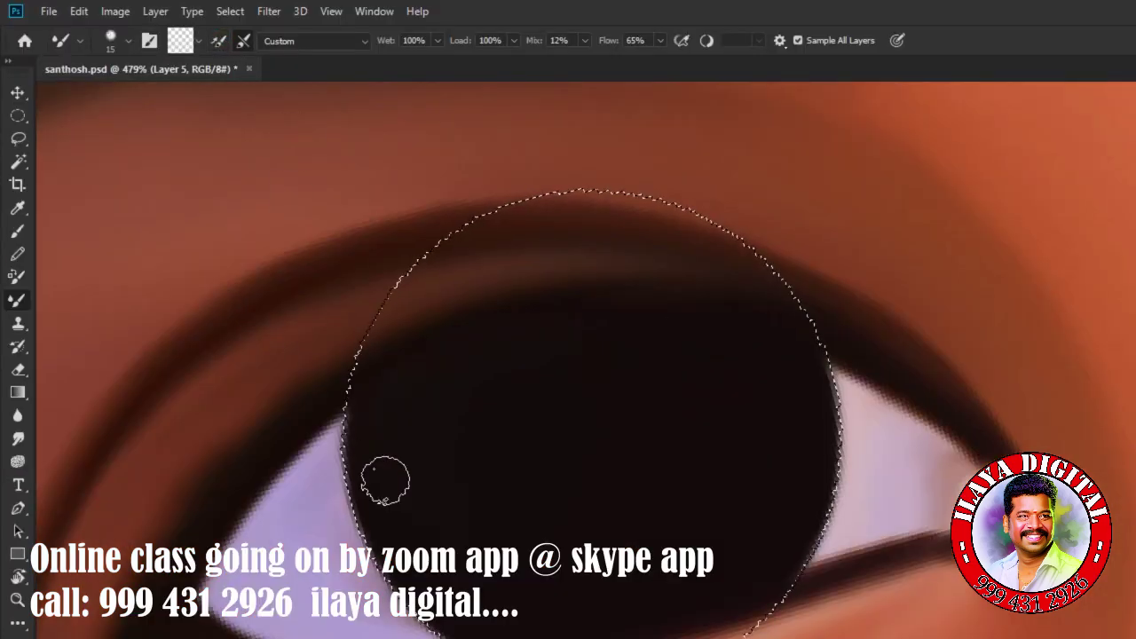
drag(351, 292, 385, 474)
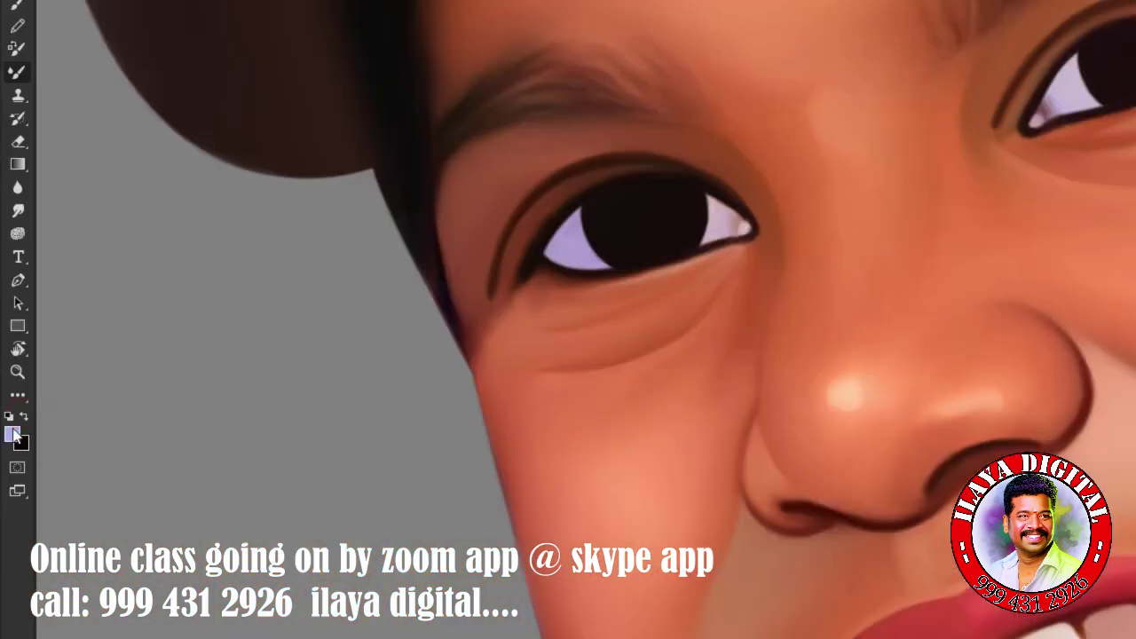
Pick a pink painting colour and brush it softly into the eye-white corner.
click(12, 428)
drag(313, 459, 312, 389)
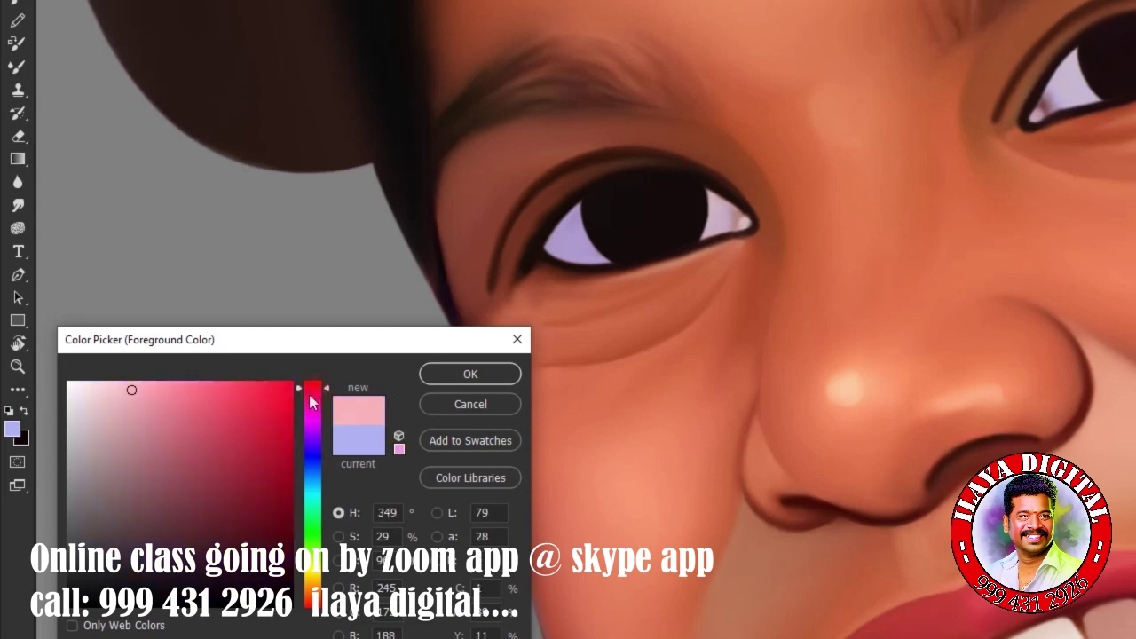
click(434, 381)
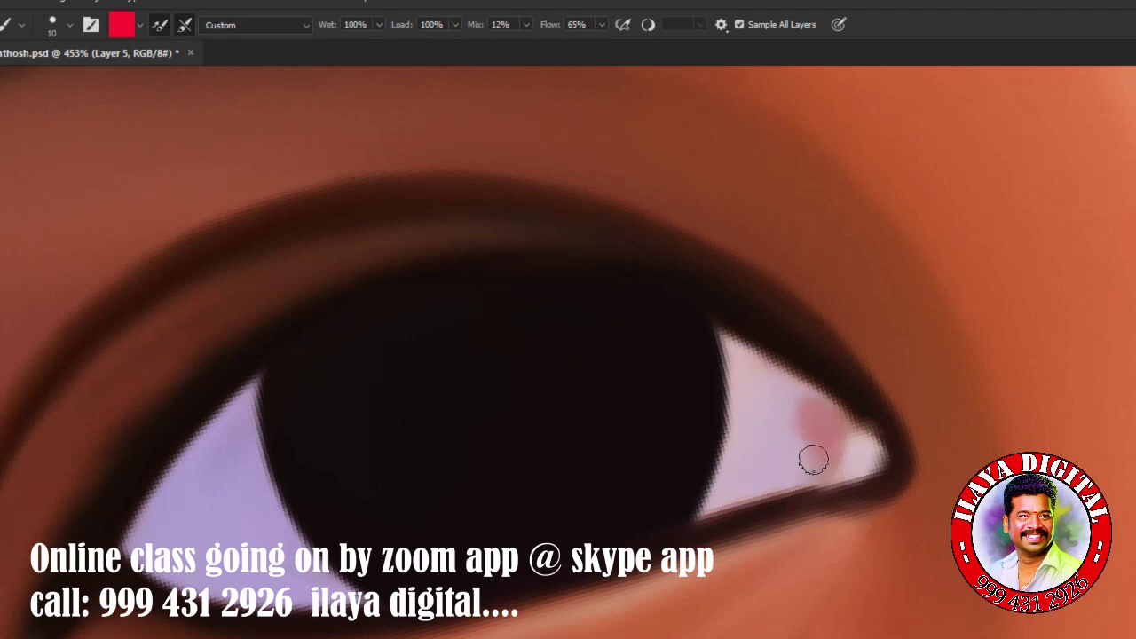
drag(813, 458, 803, 439)
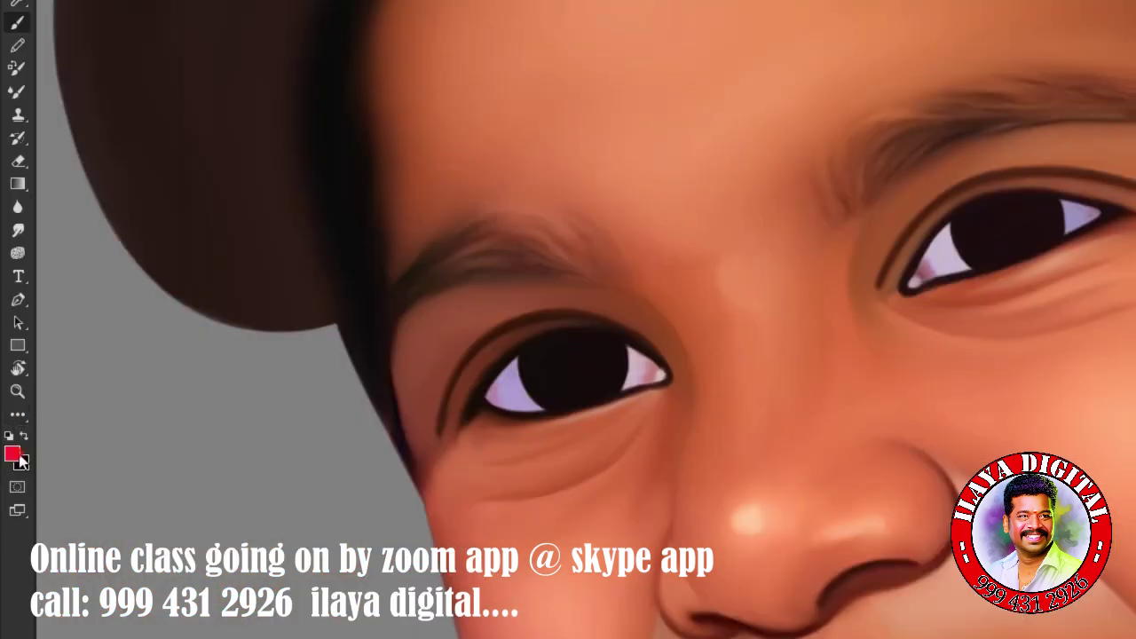
Hide Layer 5, add Layer 6, and dab two white highlight dots on the pupil.
click(13, 451)
key(Return)
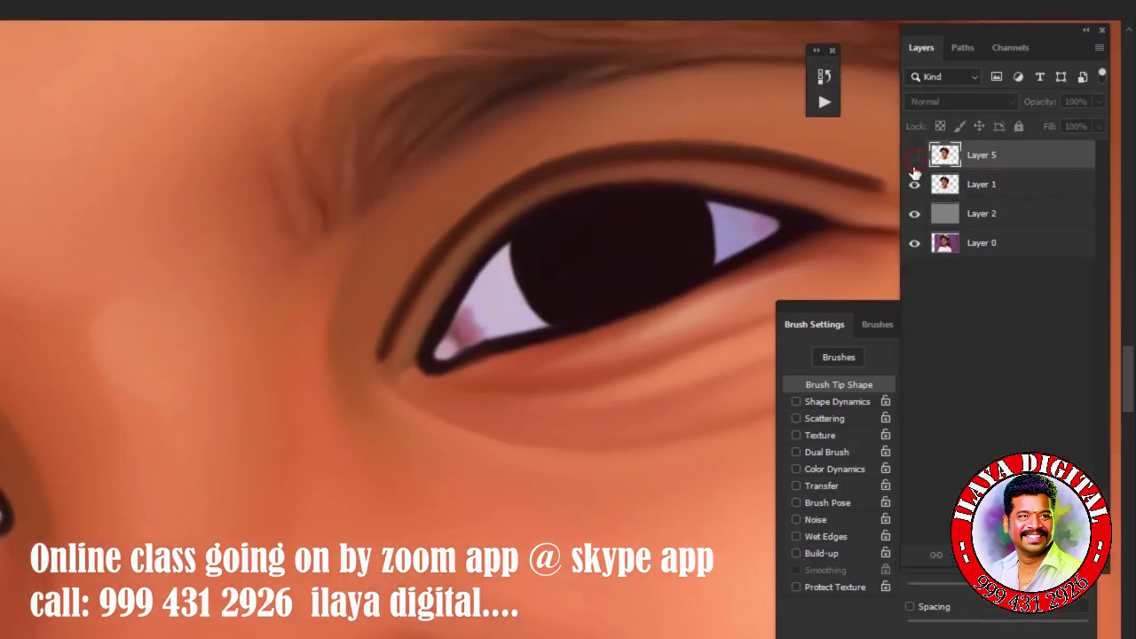
click(913, 156)
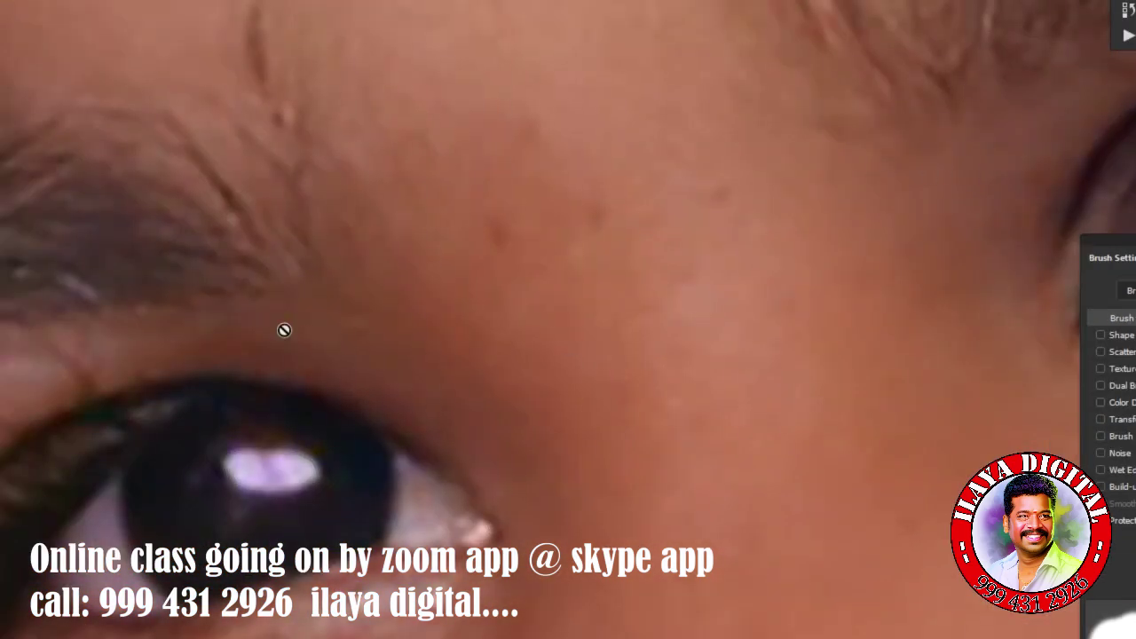
key(ctrl+shift+n)
key(Return)
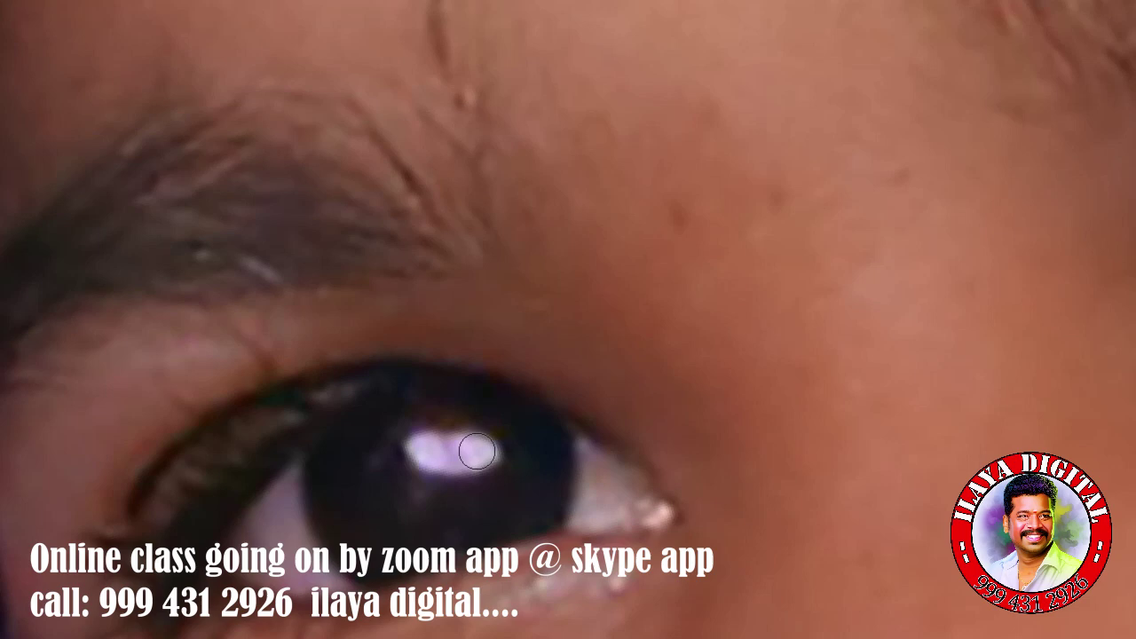
click(476, 451)
click(435, 450)
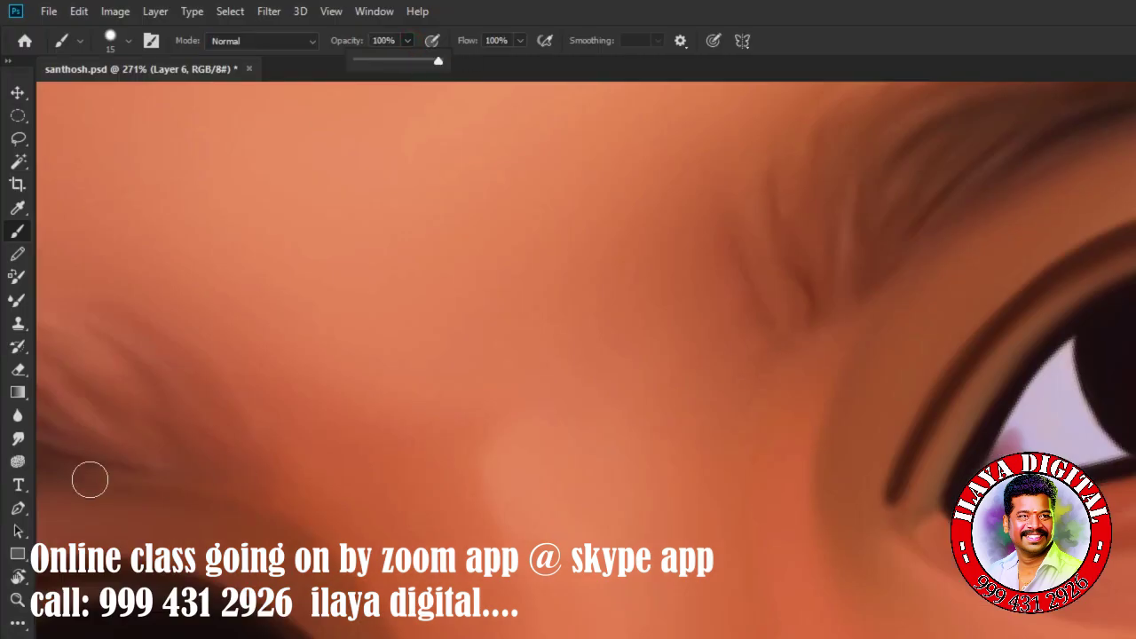
Pick a new foreground colour and lower the brush opacity to 67%.
click(12, 478)
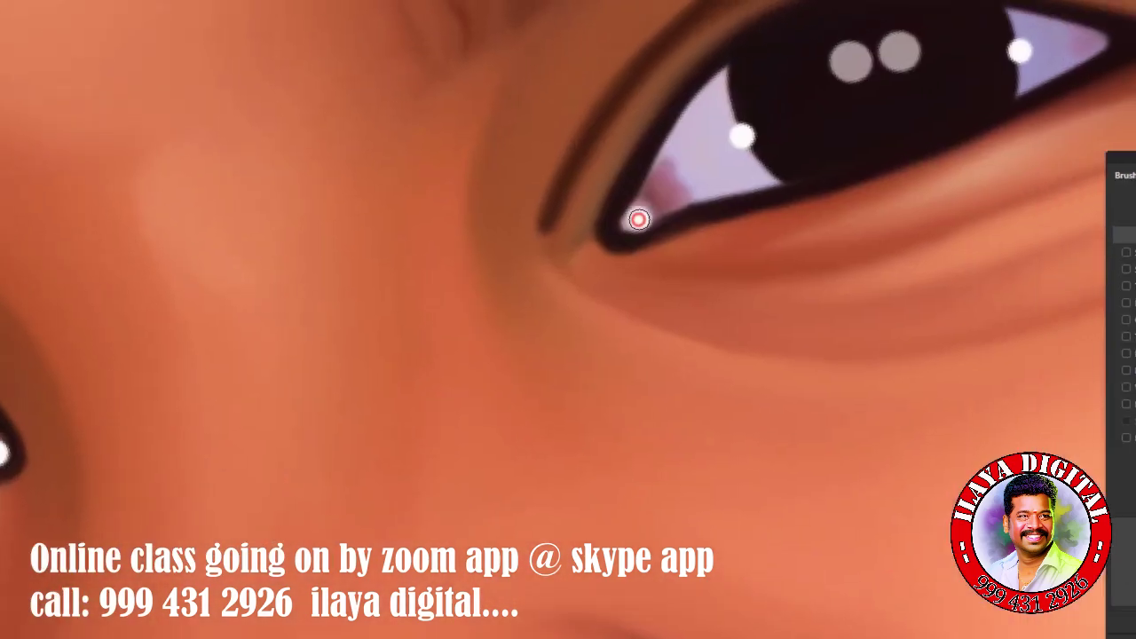
scroll(638, 219, down, 5)
scroll(671, 400, down, 2)
scroll(759, 473, up, 5)
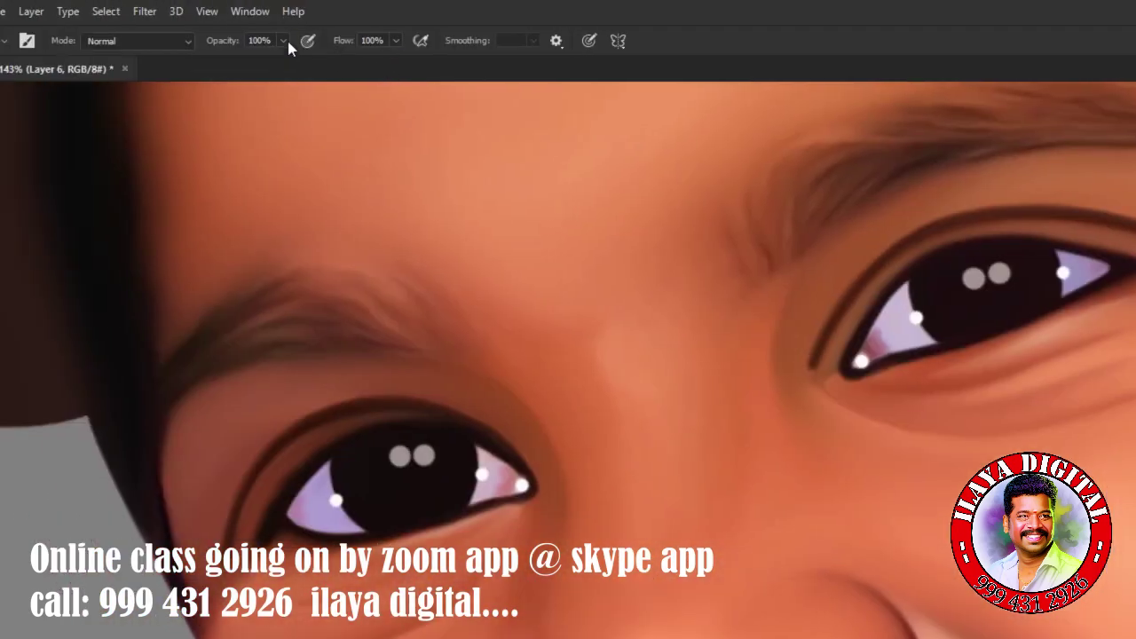
drag(315, 40, 288, 61)
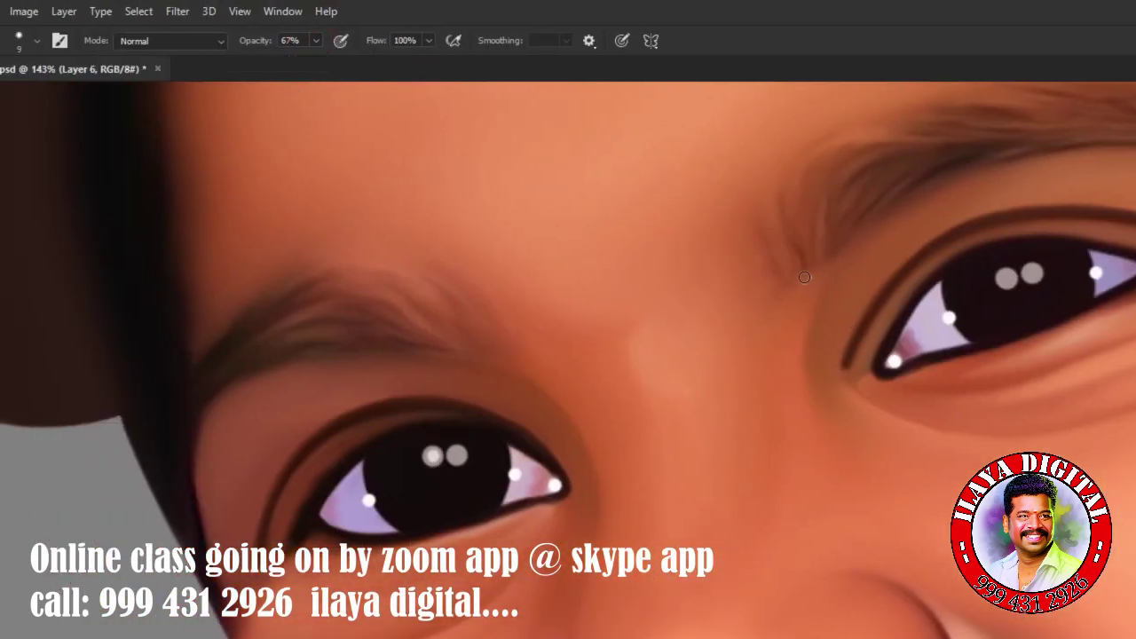
Draw a circular marquee selection fitted over the iris.
scroll(831, 246, down, 3)
scroll(851, 275, up, 5)
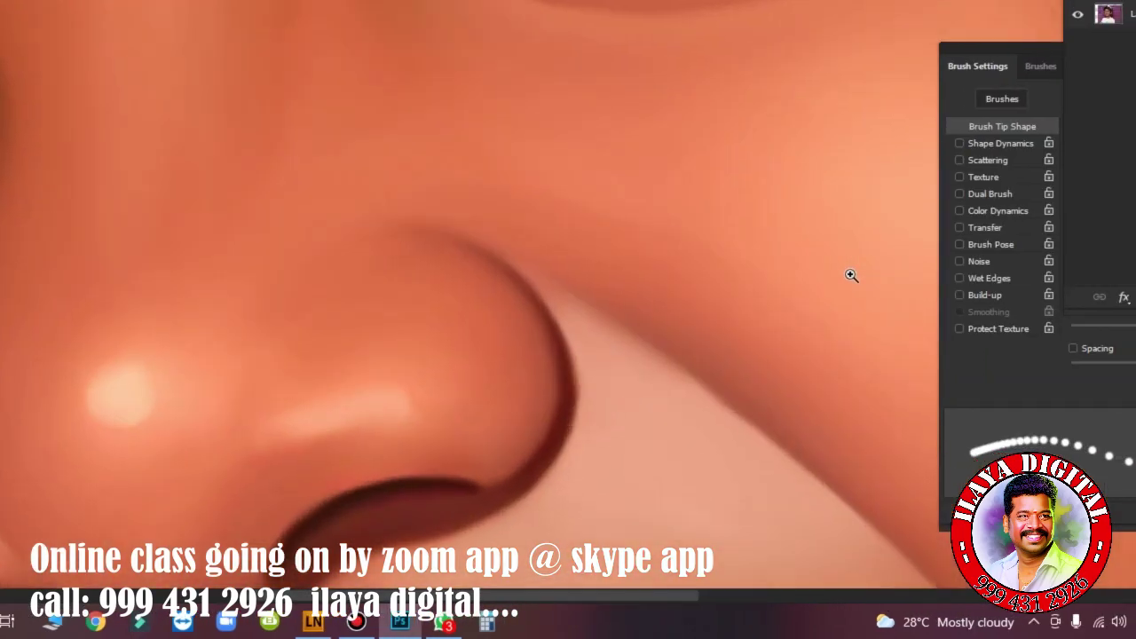
scroll(851, 275, up, 2)
scroll(387, 256, down, 3)
scroll(588, 274, up, 3)
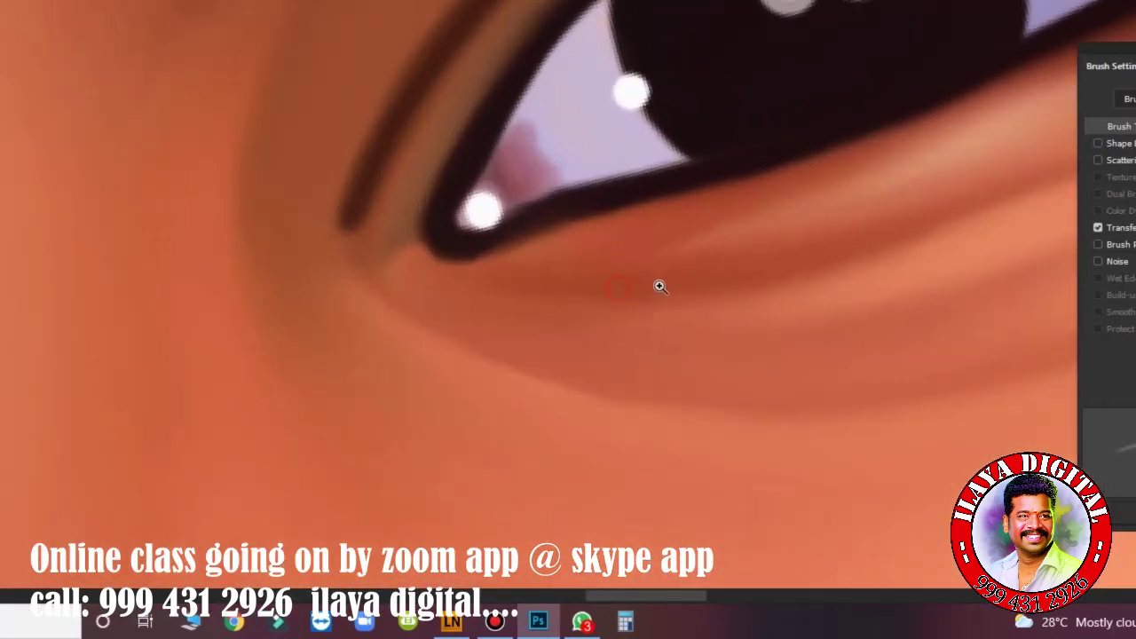
scroll(659, 284, up, 2)
scroll(431, 185, up, 2)
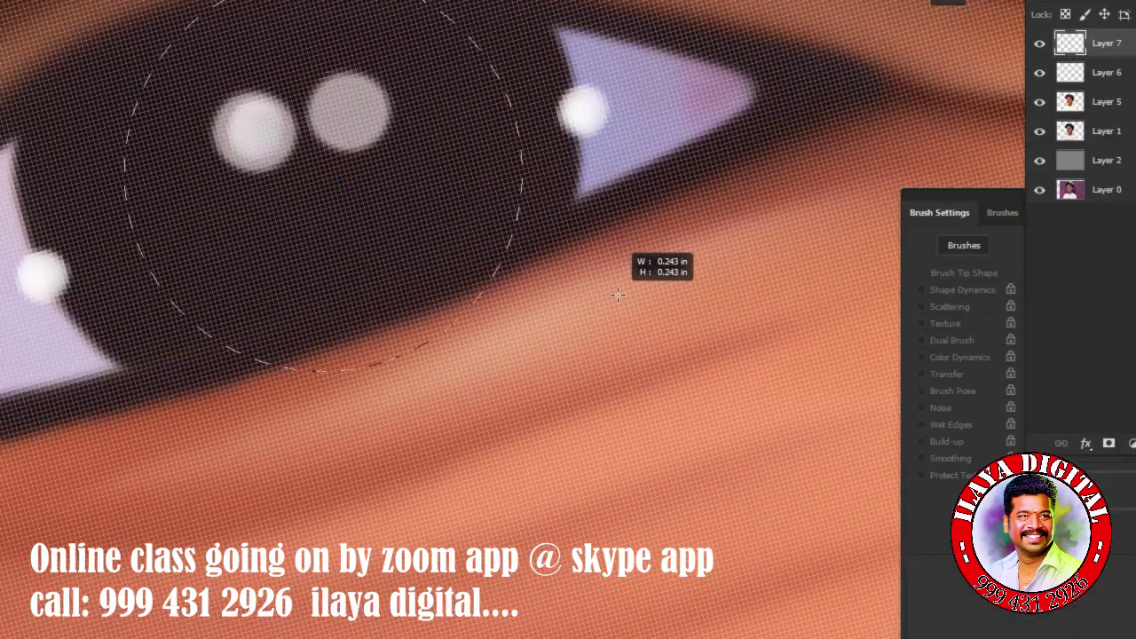
drag(321, 170, 612, 218)
mouse_move(431, 233)
mouse_down()
mouse_move(409, 180)
mouse_move(410, 192)
mouse_up()
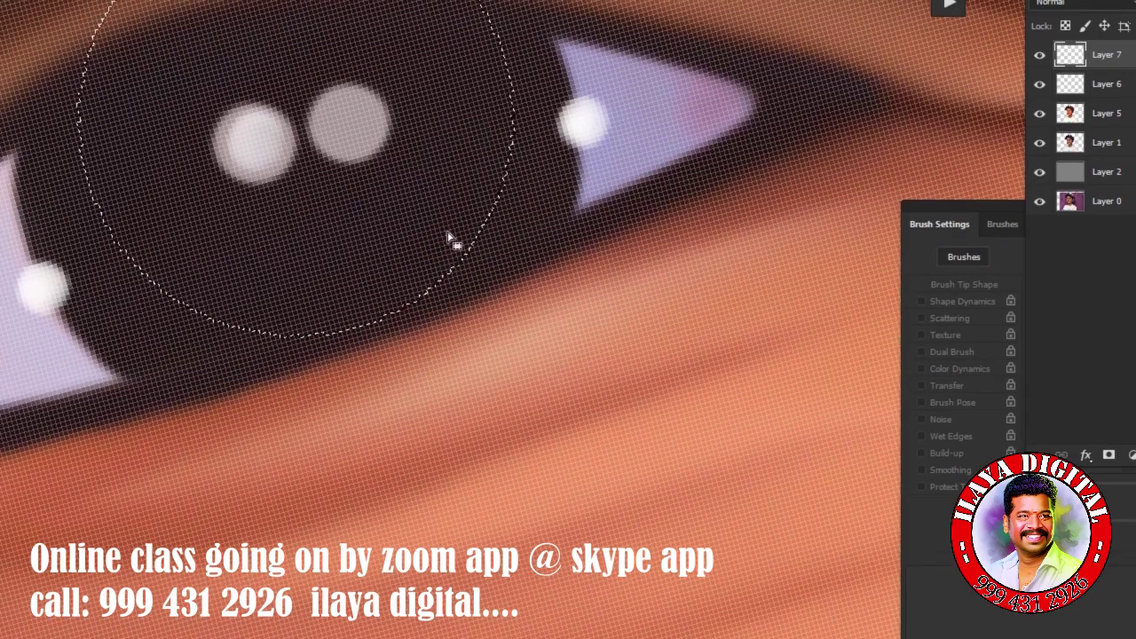
drag(413, 238, 727, 372)
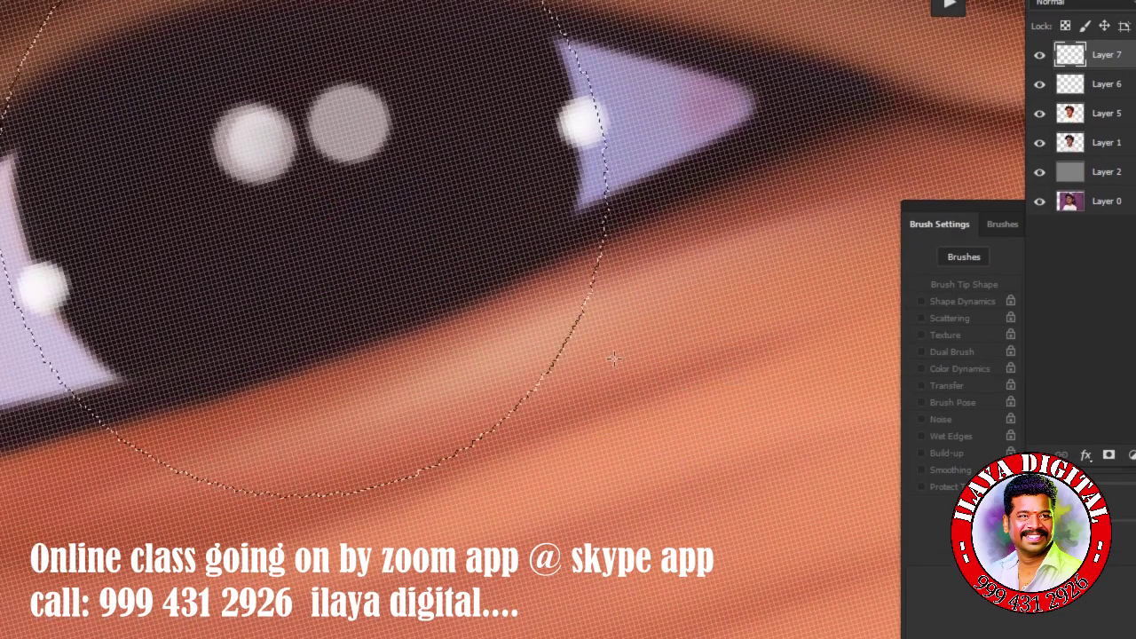
drag(550, 355, 401, 165)
drag(464, 337, 618, 393)
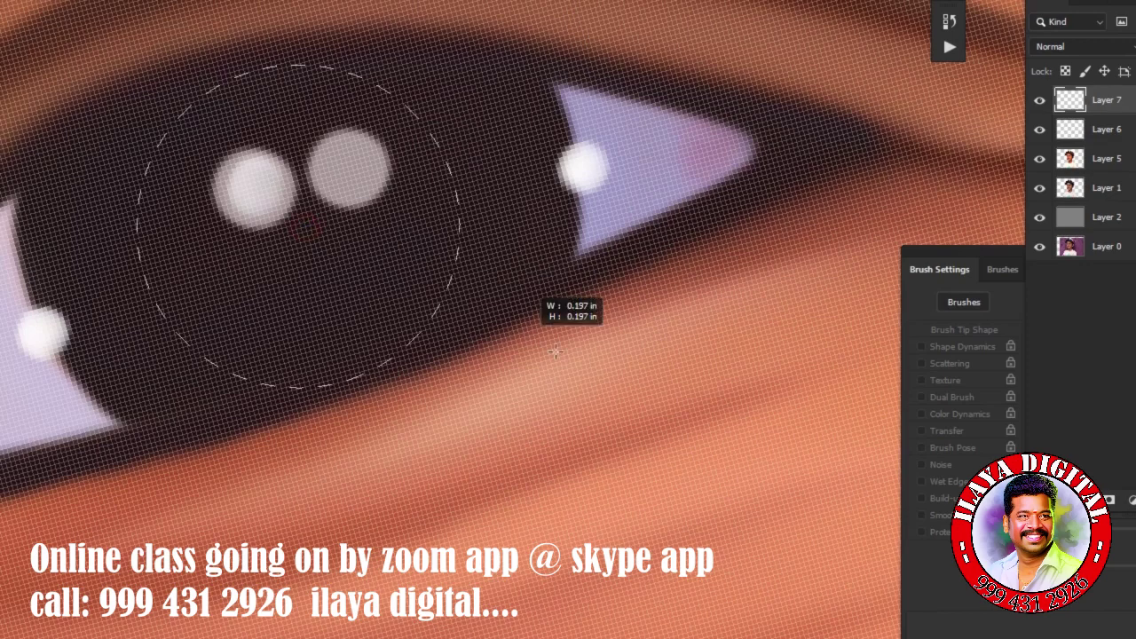
drag(398, 293, 388, 174)
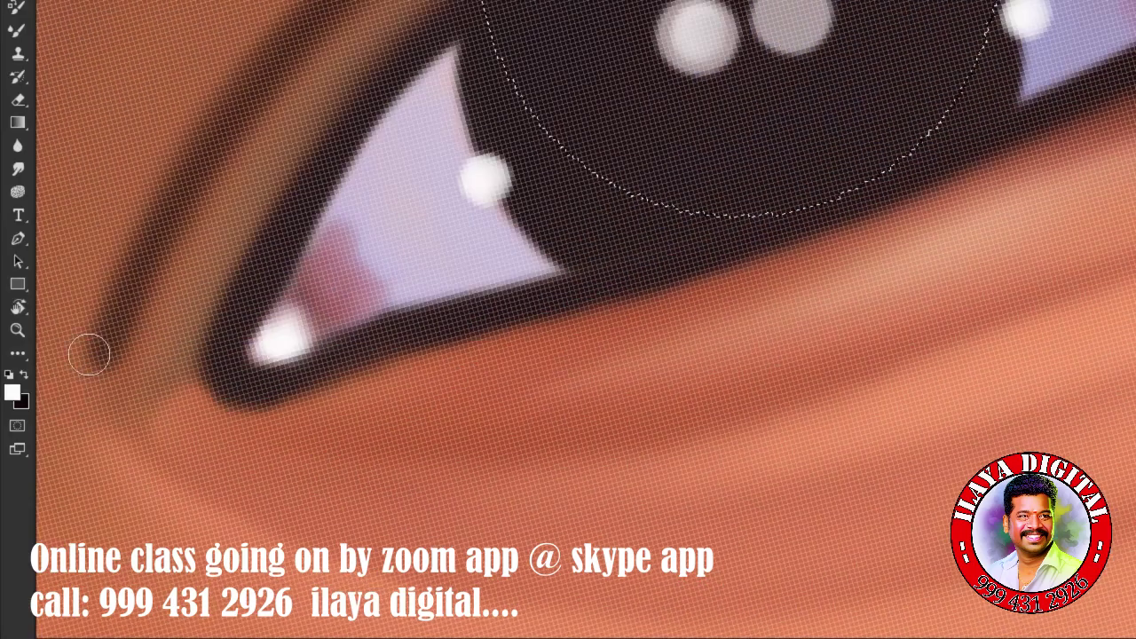
Pick orange, then yellow, then red as the painting colour.
click(12, 384)
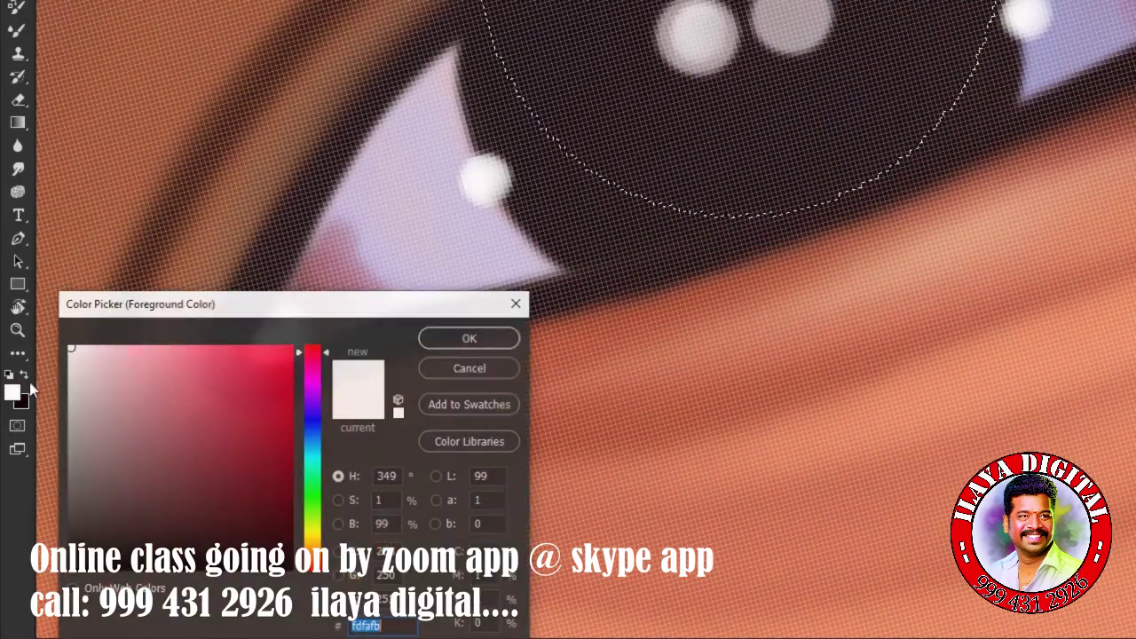
drag(311, 496, 320, 503)
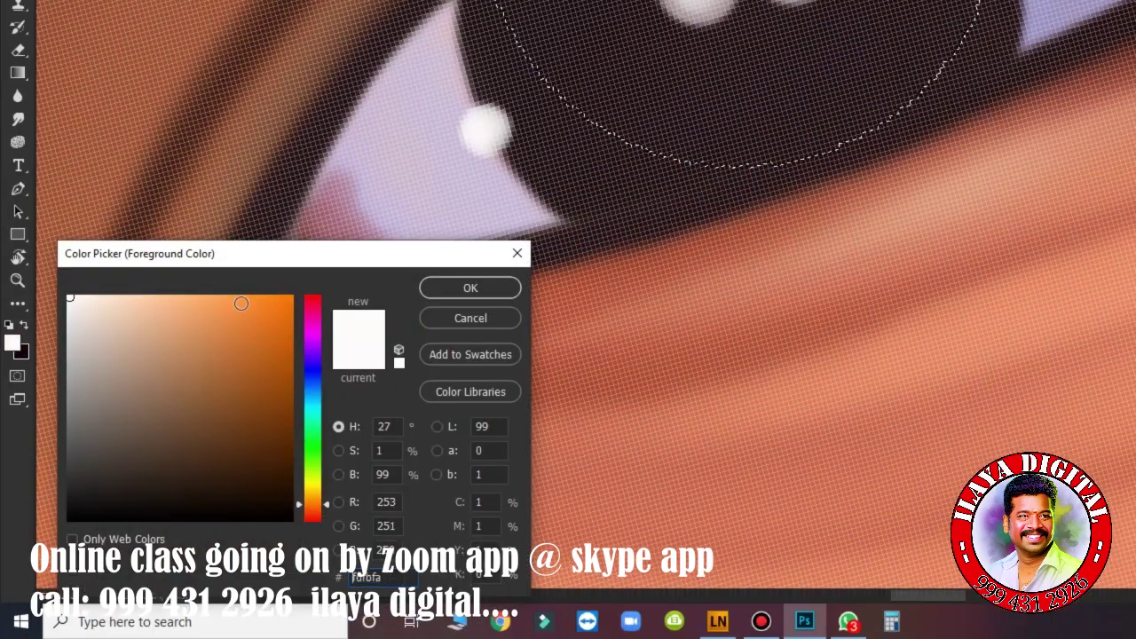
click(250, 306)
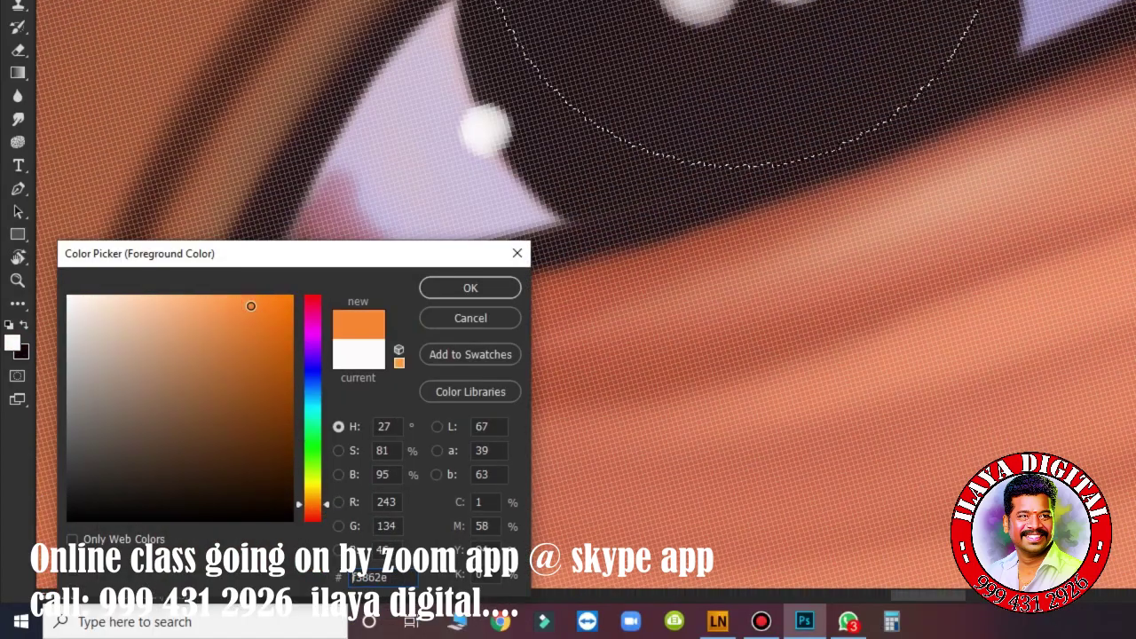
click(457, 289)
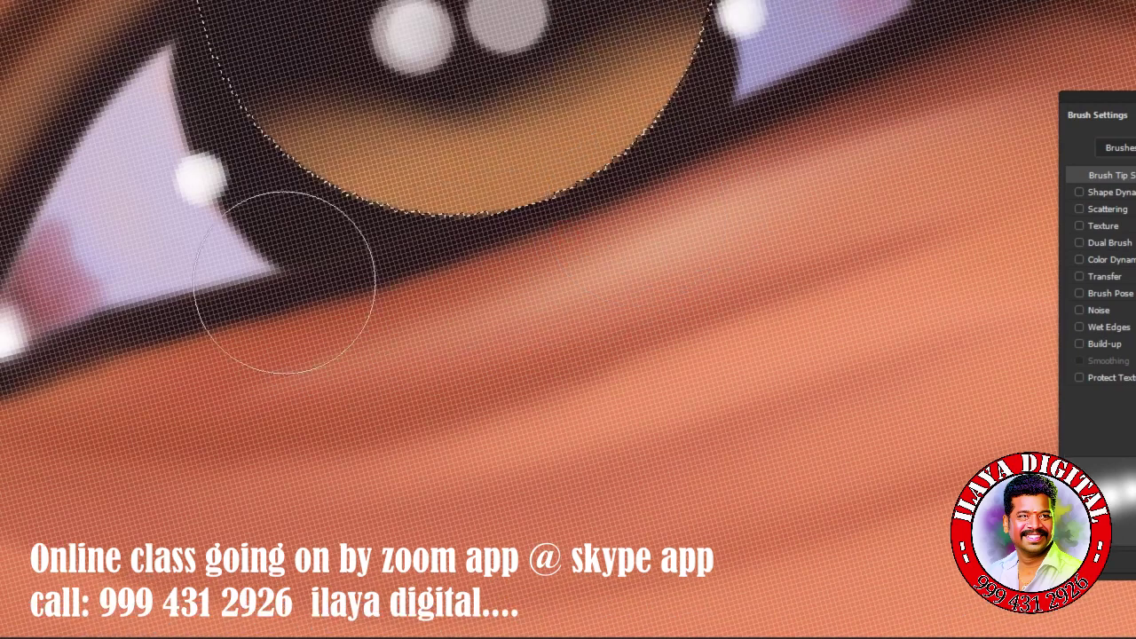
click(11, 374)
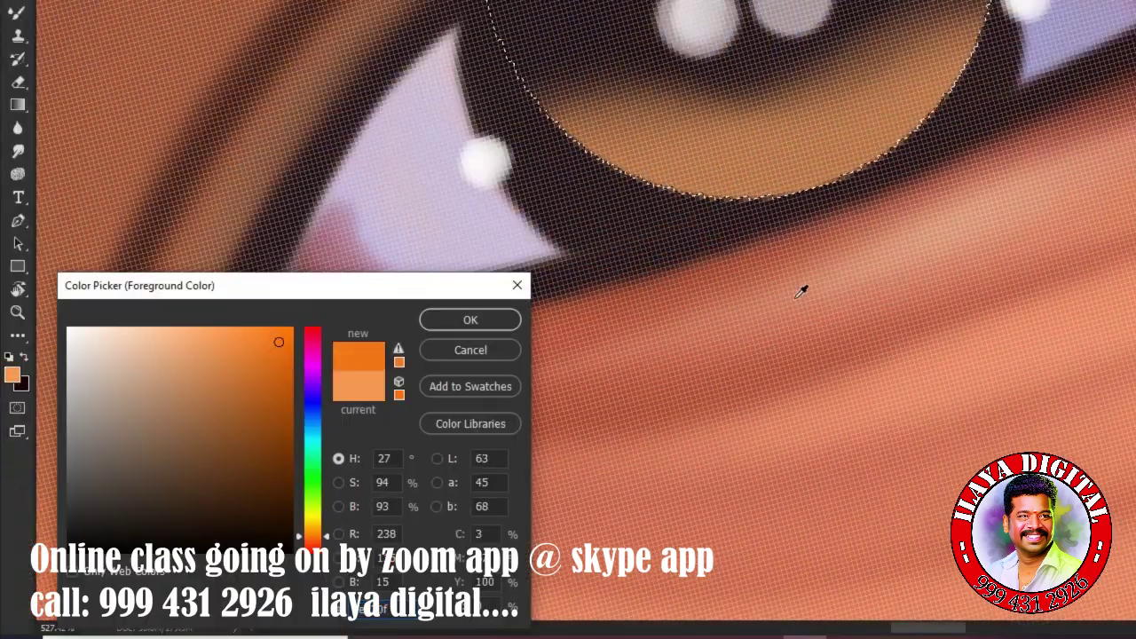
click(469, 319)
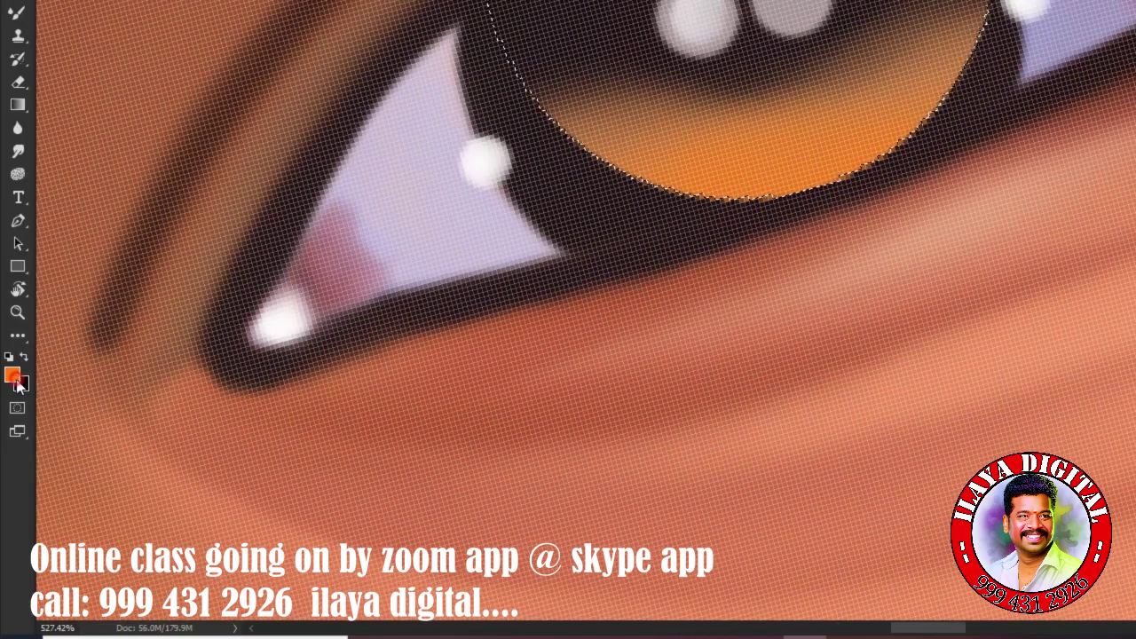
click(13, 373)
click(310, 481)
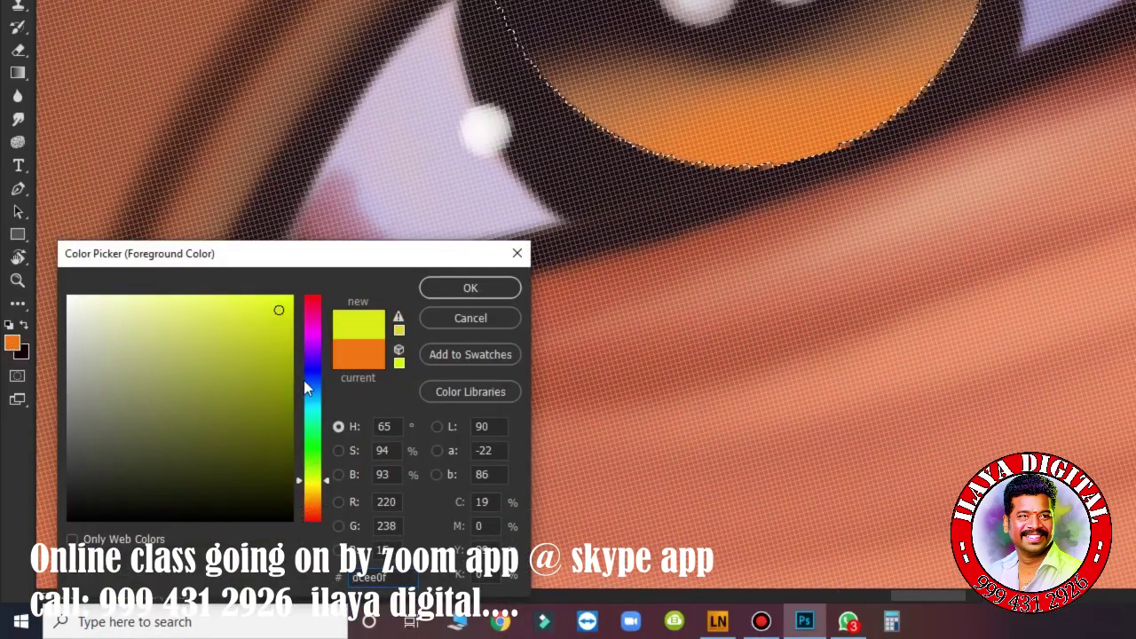
click(468, 289)
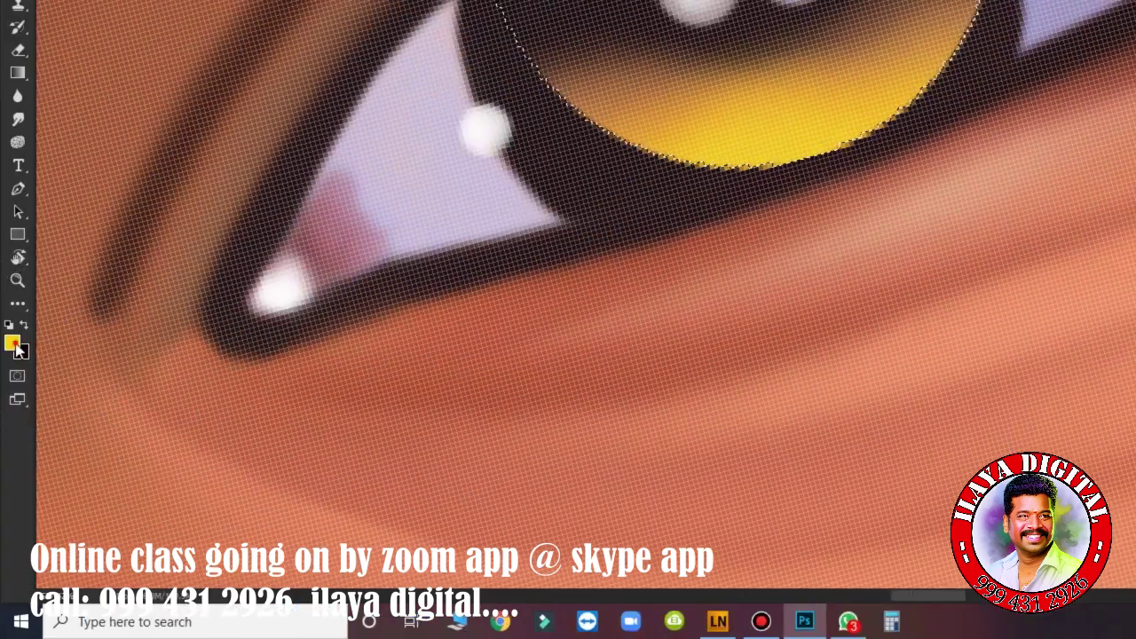
click(12, 342)
click(312, 298)
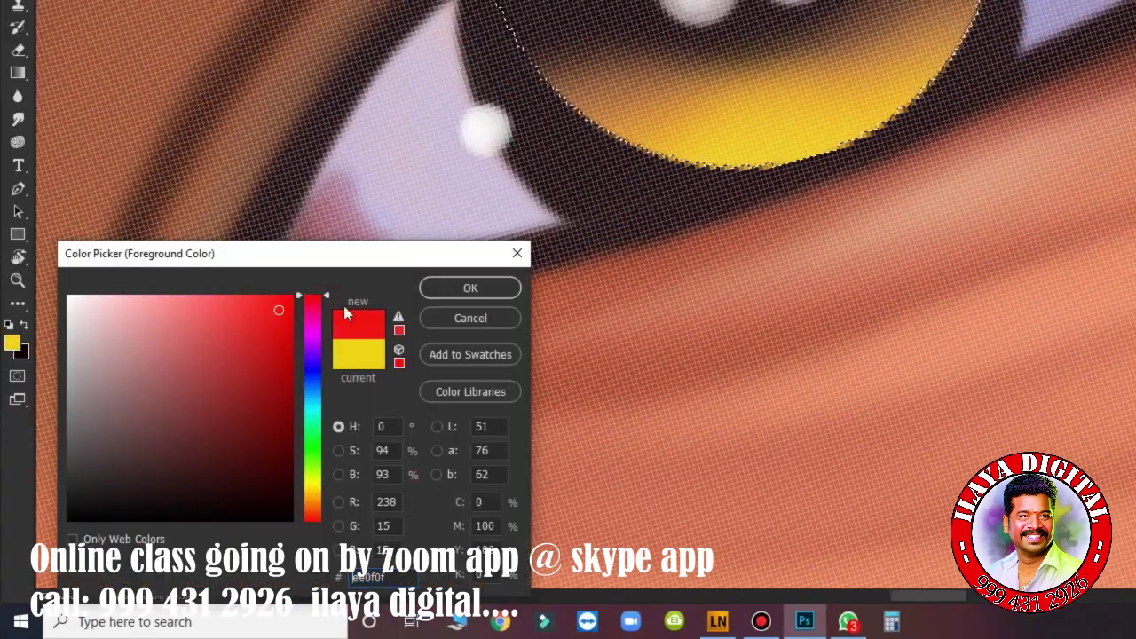
click(470, 287)
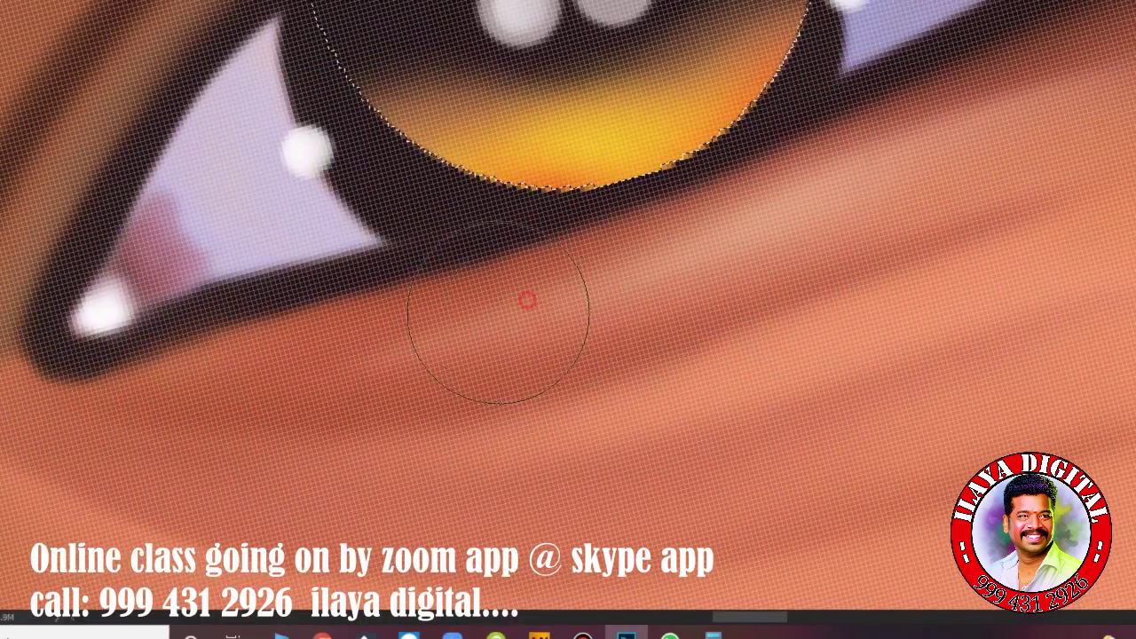
Paint red along the iris's lower edge, shrink the brush, and hide Layers 6 and 5.
drag(526, 300, 728, 272)
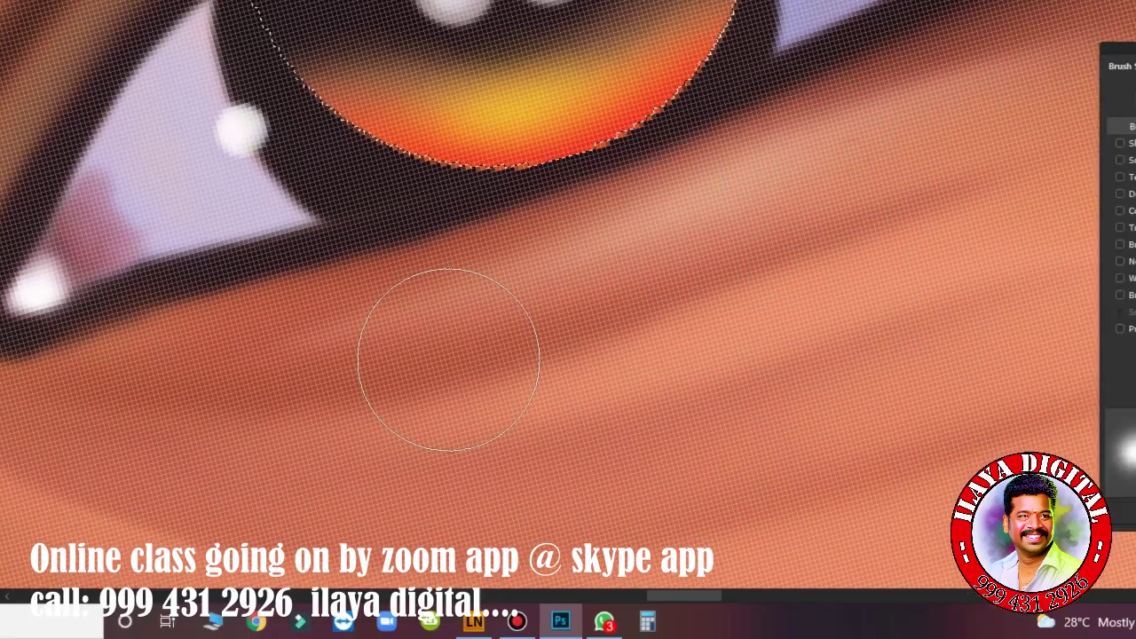
key([)
key([)
key([)
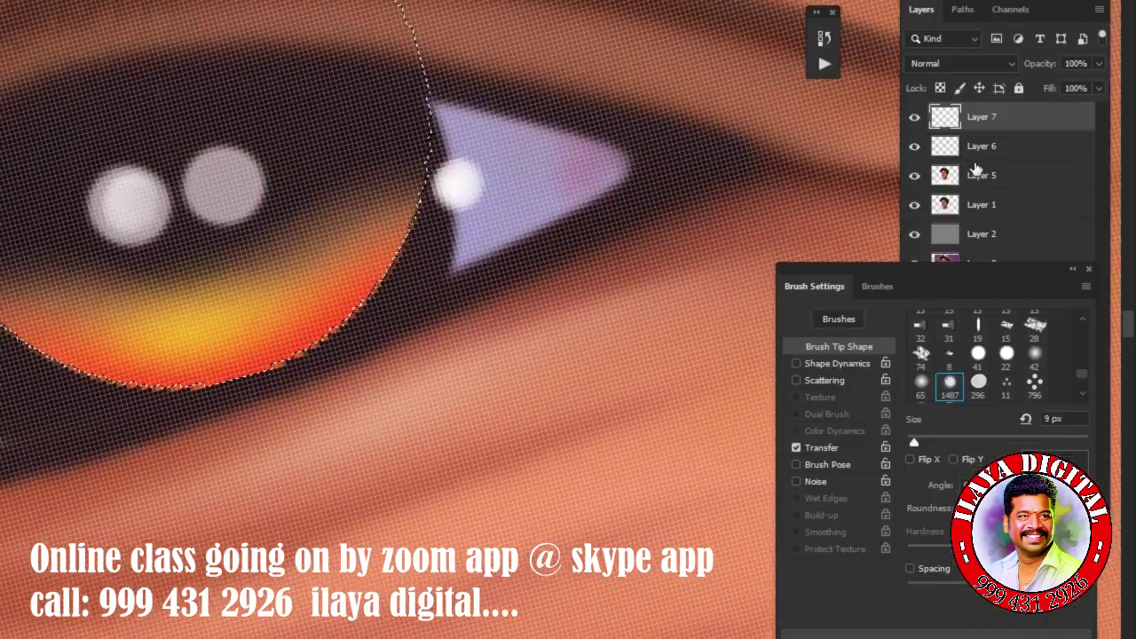
click(913, 160)
click(914, 189)
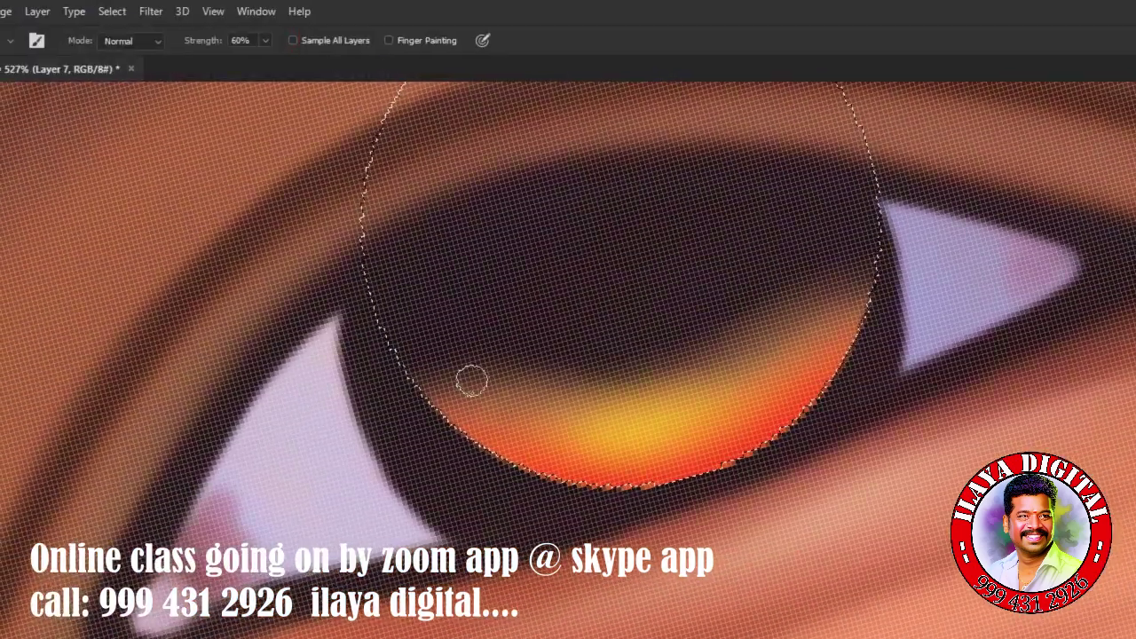
Smudge dark fibrous streaks into the orange and yellow iris bands, sampling all layers.
mouse_move(494, 362)
mouse_down()
mouse_move(743, 372)
mouse_move(813, 284)
mouse_up()
drag(706, 372, 626, 385)
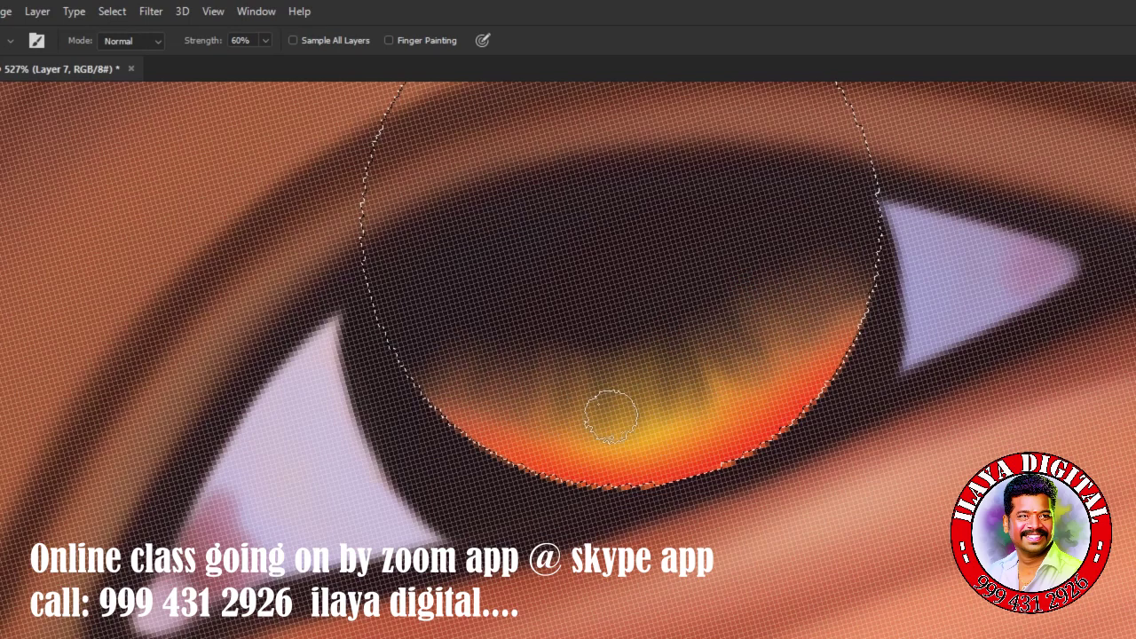
drag(679, 409, 781, 311)
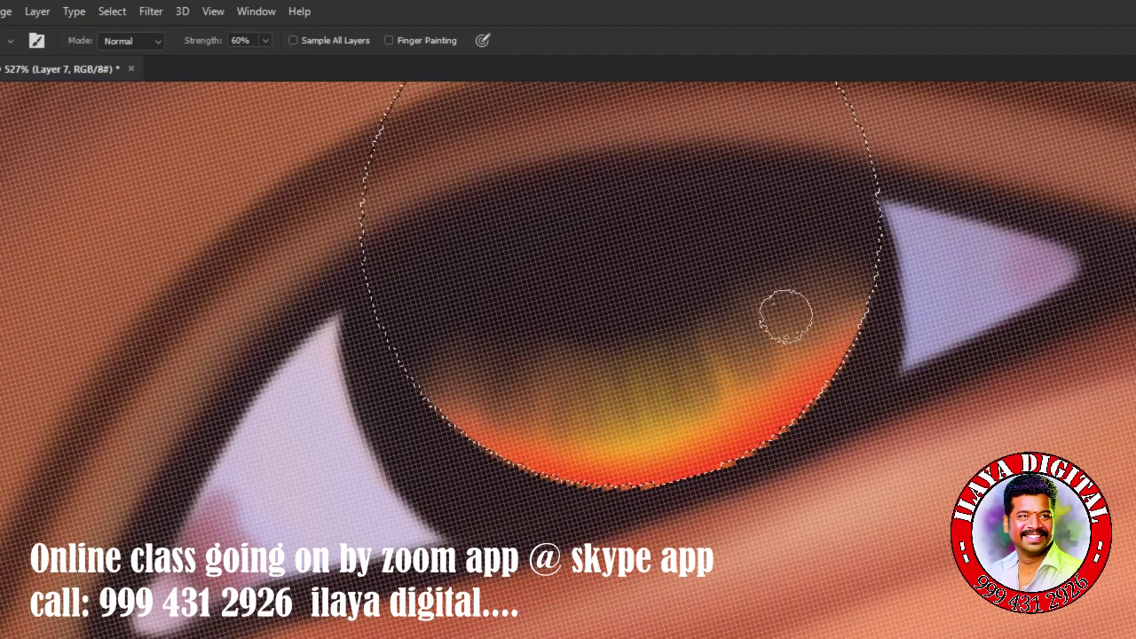
click(293, 40)
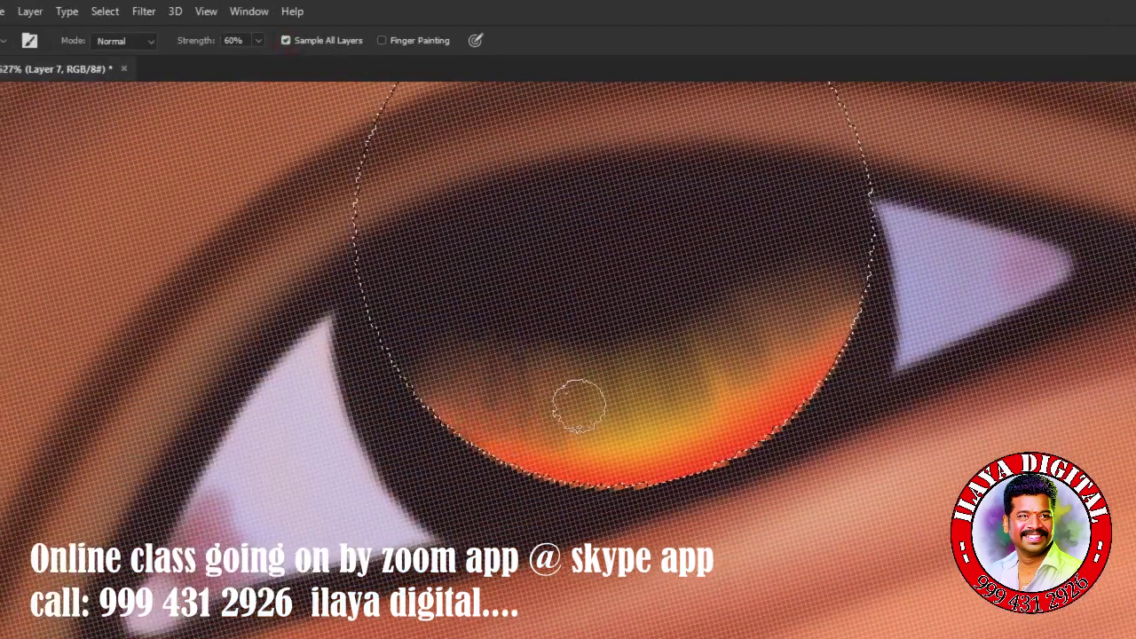
mouse_move(579, 406)
mouse_down()
mouse_move(679, 337)
mouse_move(778, 298)
mouse_up()
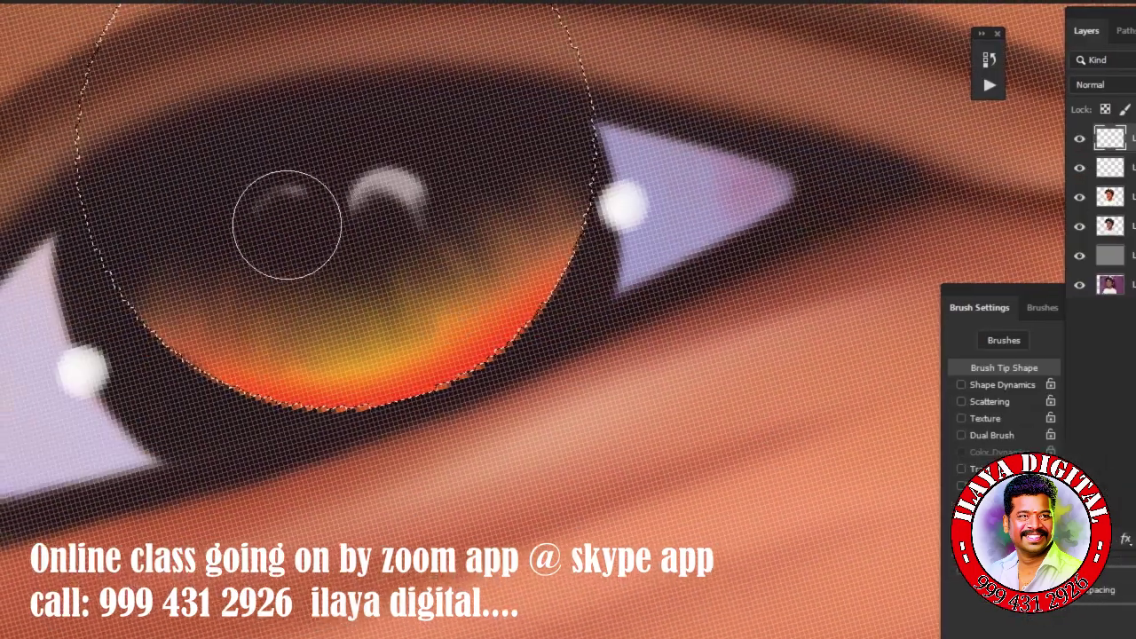
click(287, 223)
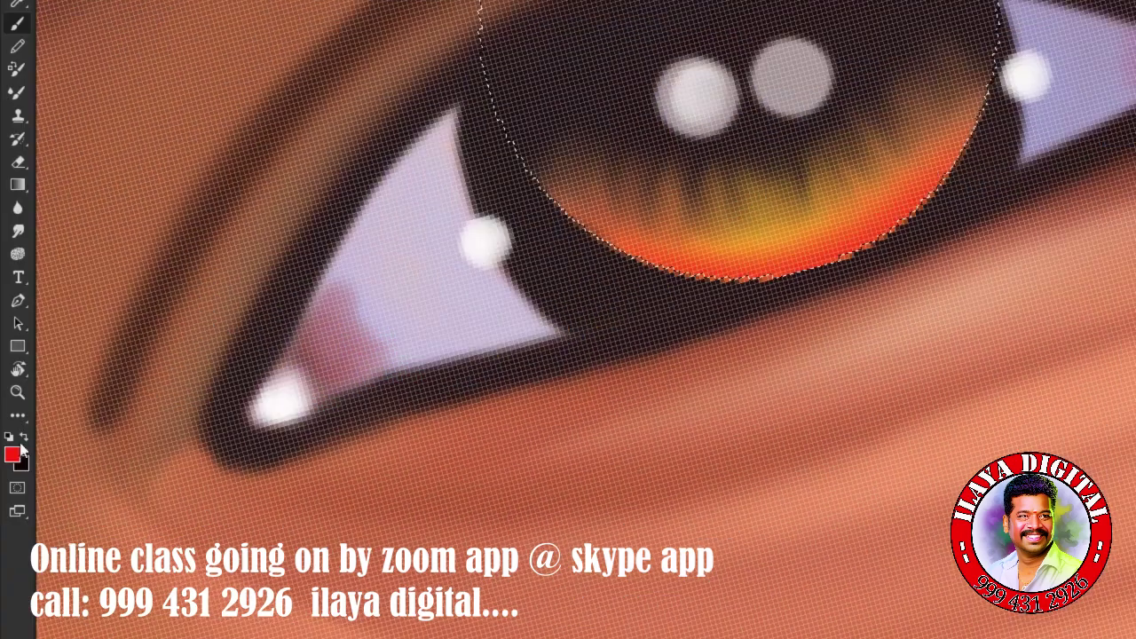
click(11, 344)
Set bright yellow and dab yellow dots along the iris's lower edge.
click(318, 486)
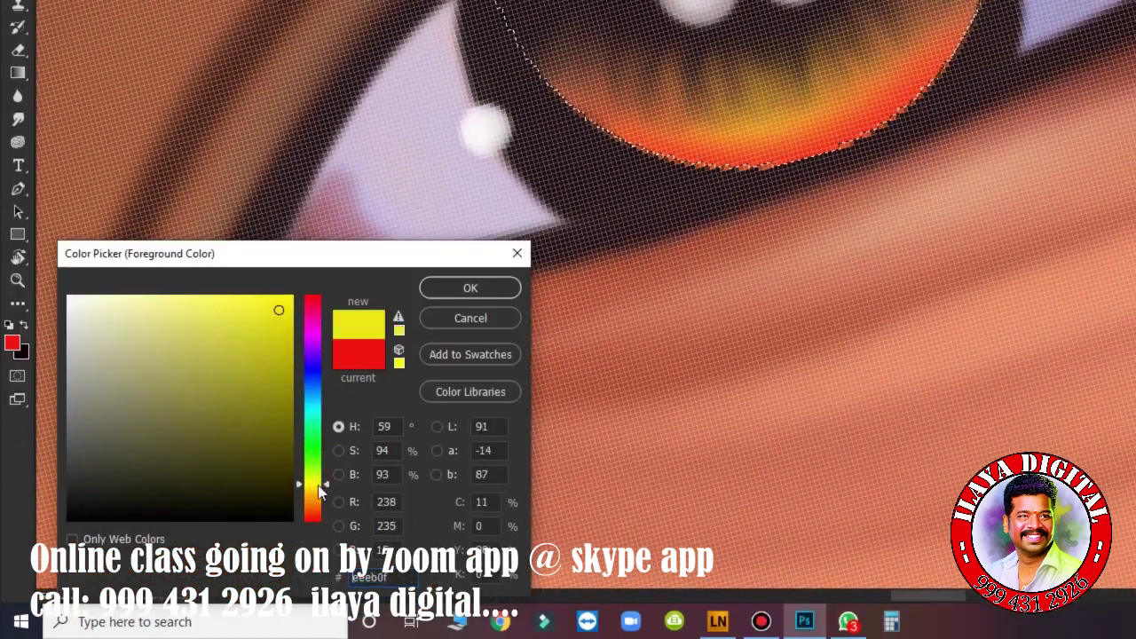
key(Return)
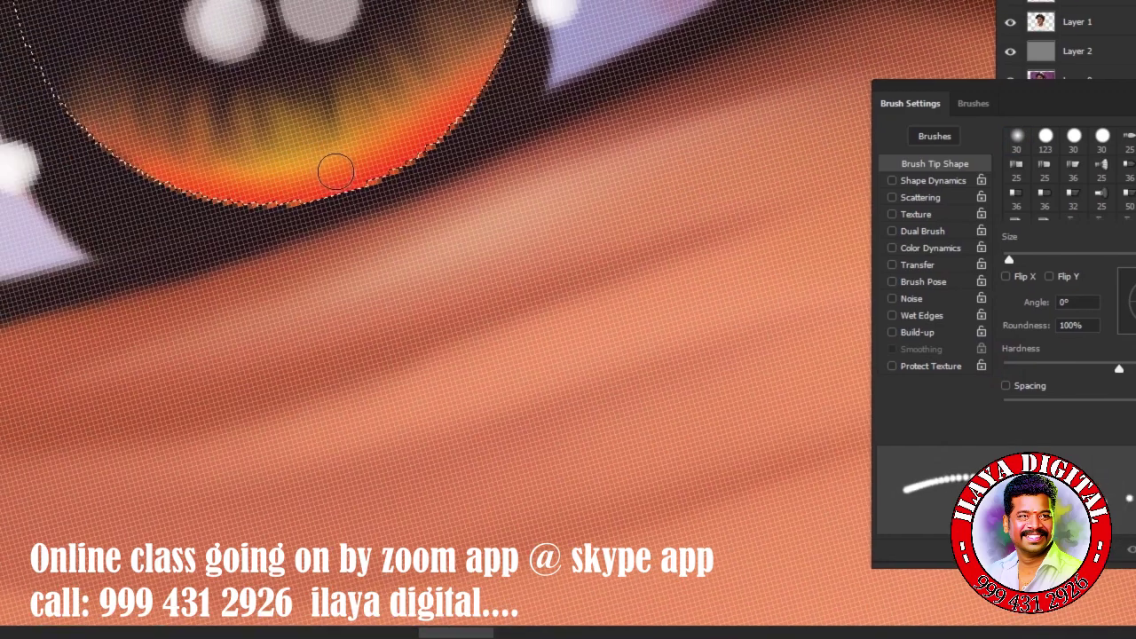
click(336, 171)
click(410, 139)
click(229, 182)
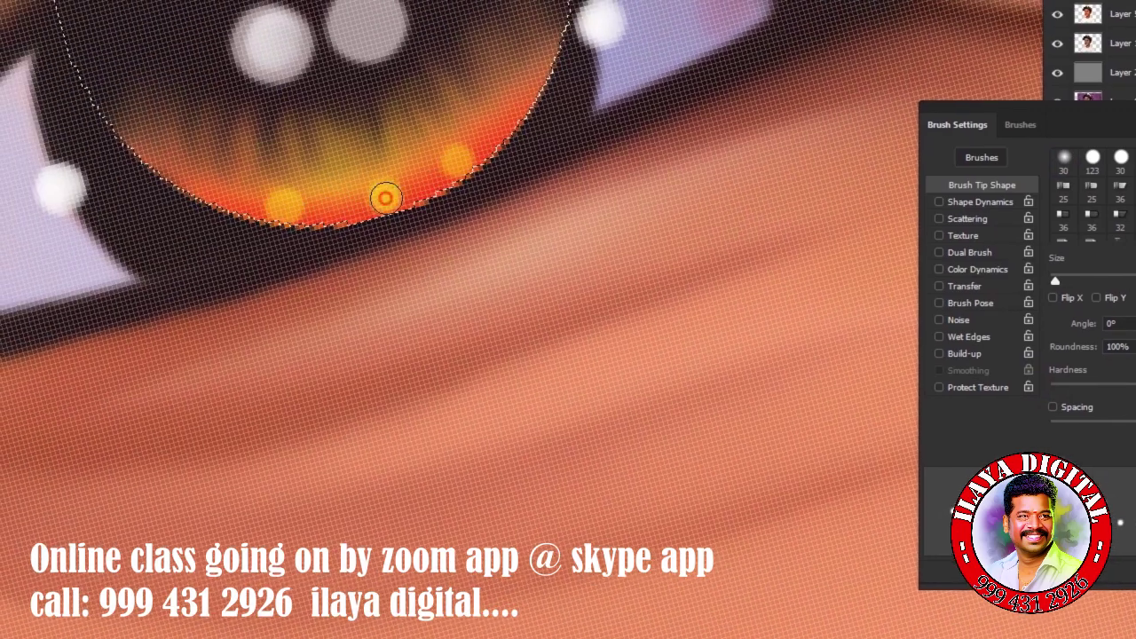
click(385, 197)
click(288, 204)
click(464, 210)
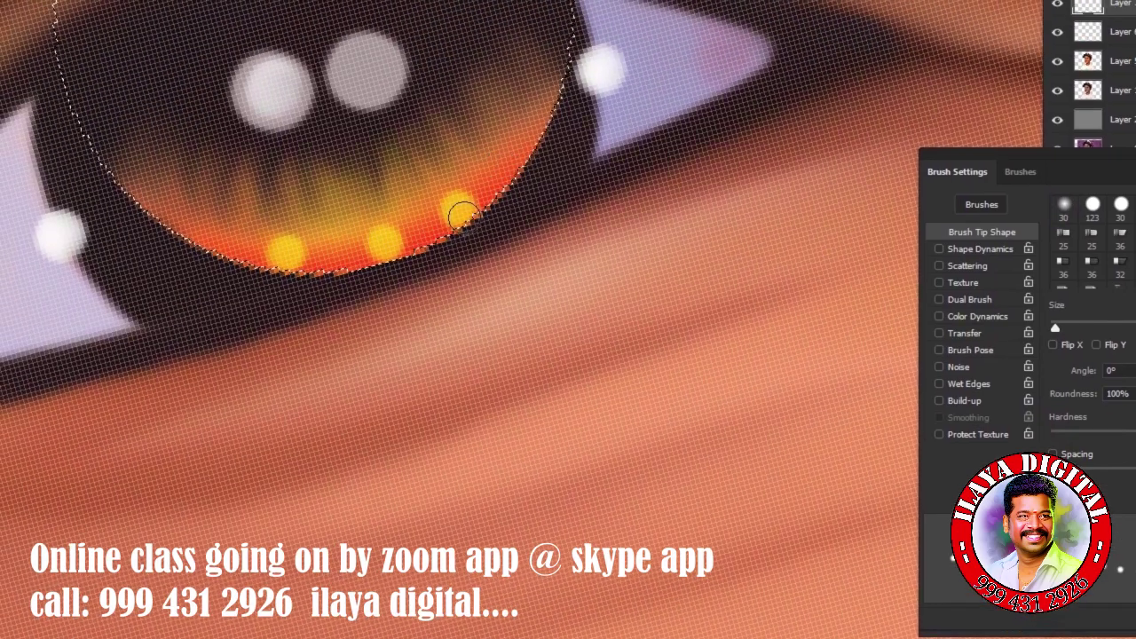
With another brush preset, paint a yellow glow and add highlight dots at the iris edges.
key(period)
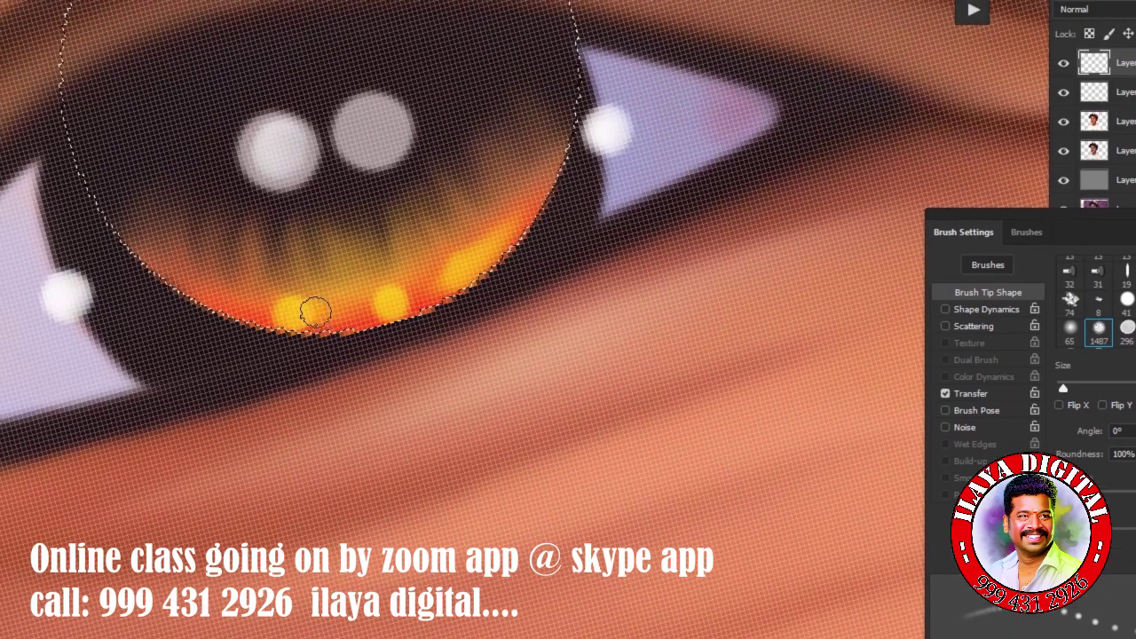
drag(314, 309, 355, 310)
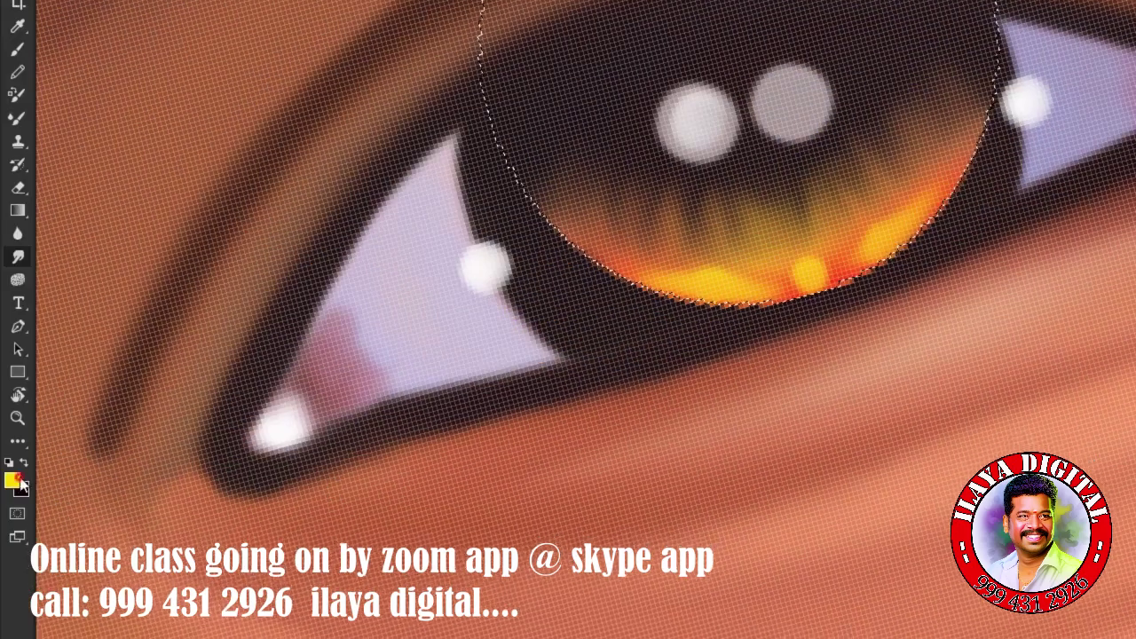
click(11, 480)
click(470, 425)
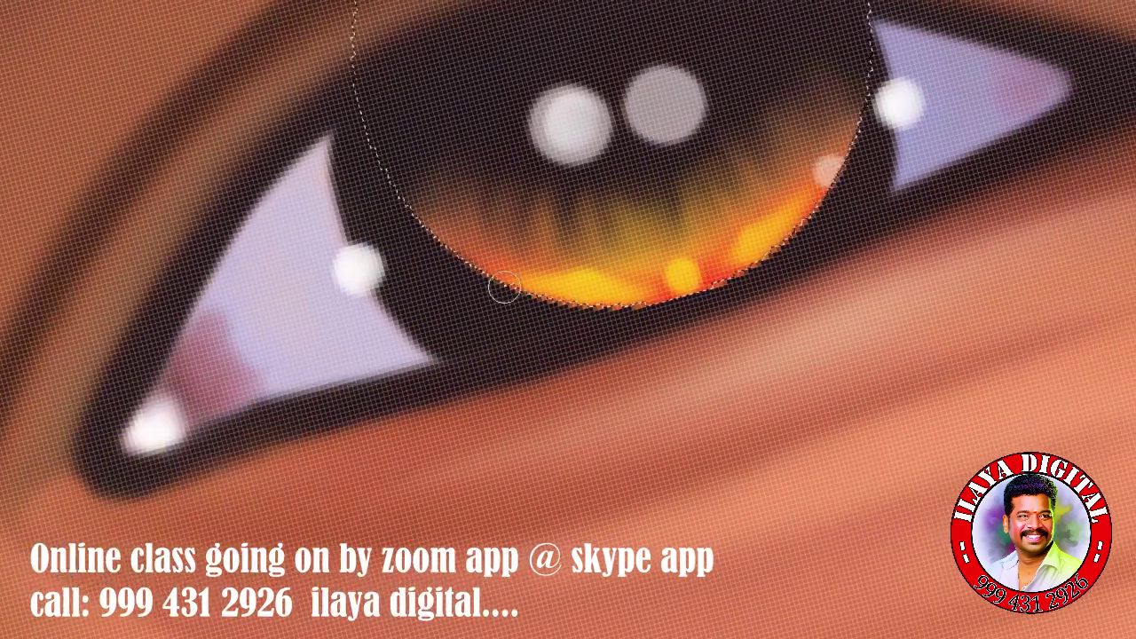
click(490, 264)
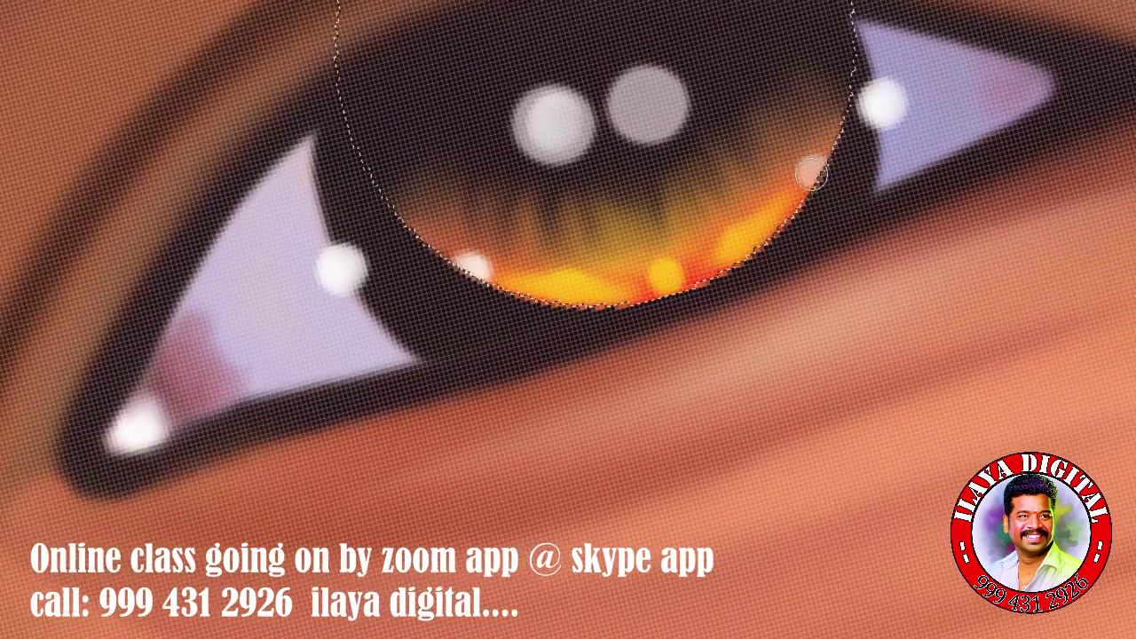
click(810, 174)
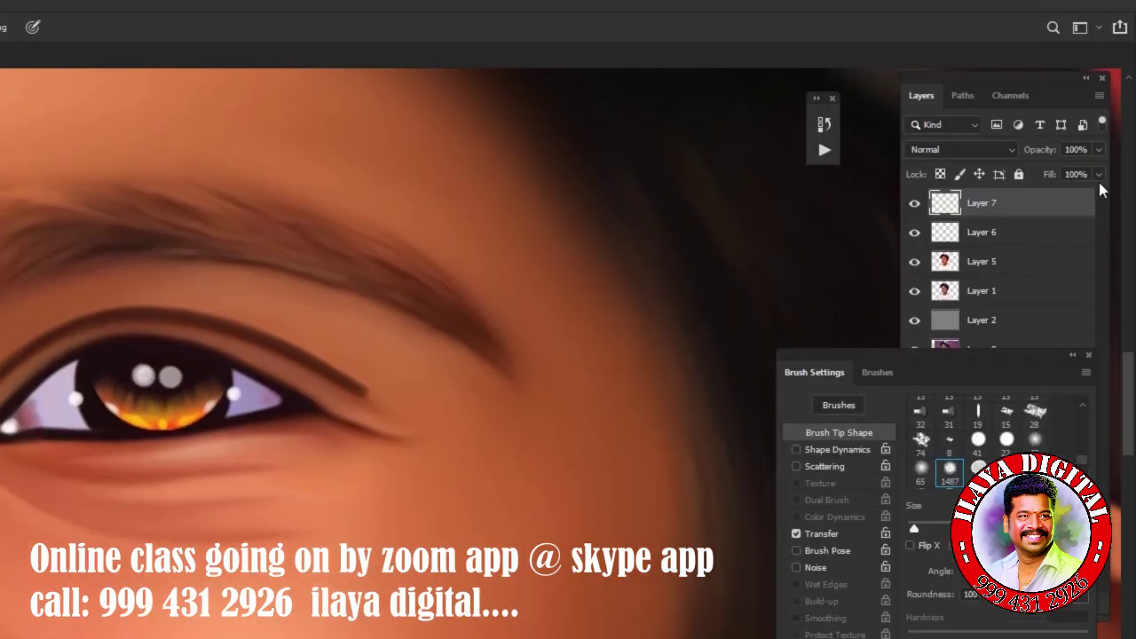
Set the iris layer fill to 66%, then shrink and nudge it down-right to fit.
drag(1097, 175, 1069, 200)
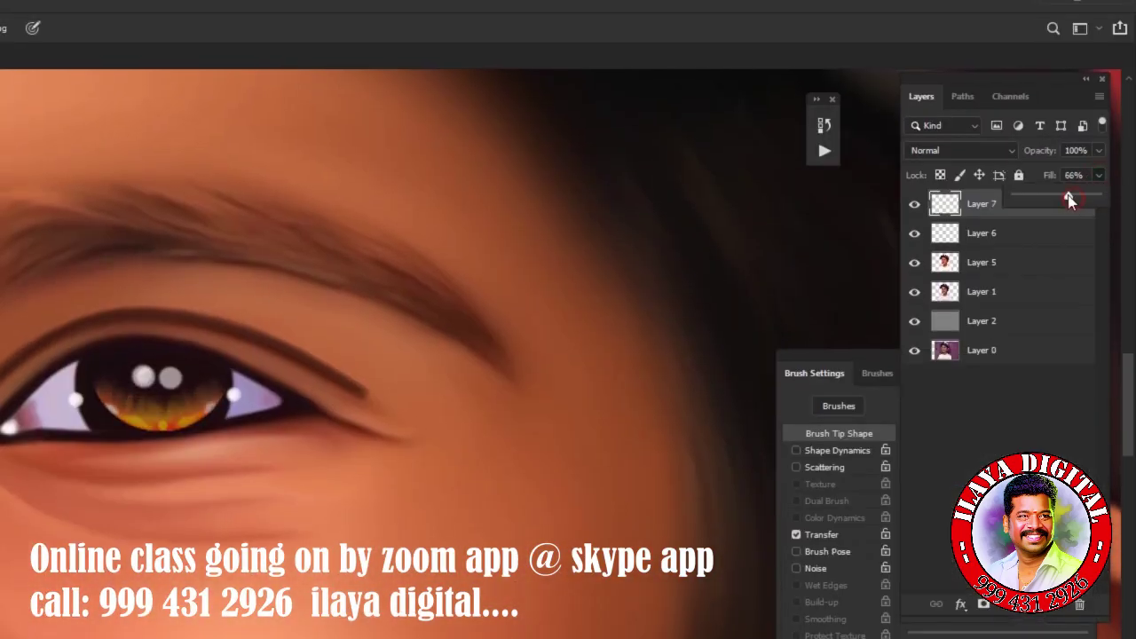
key(ctrl+t)
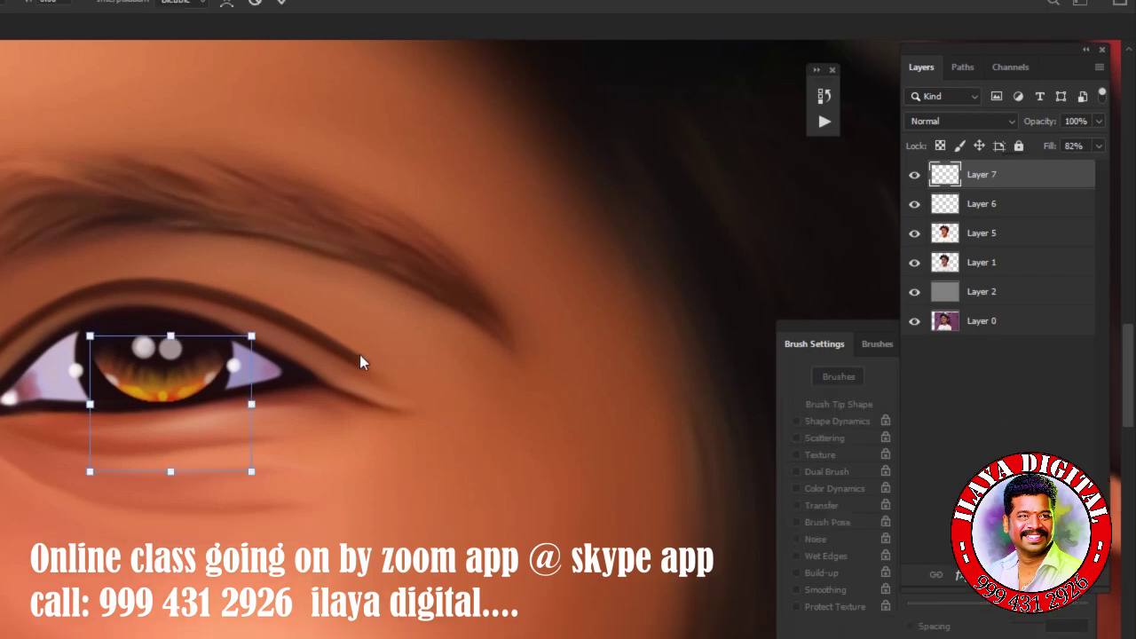
drag(251, 471, 284, 450)
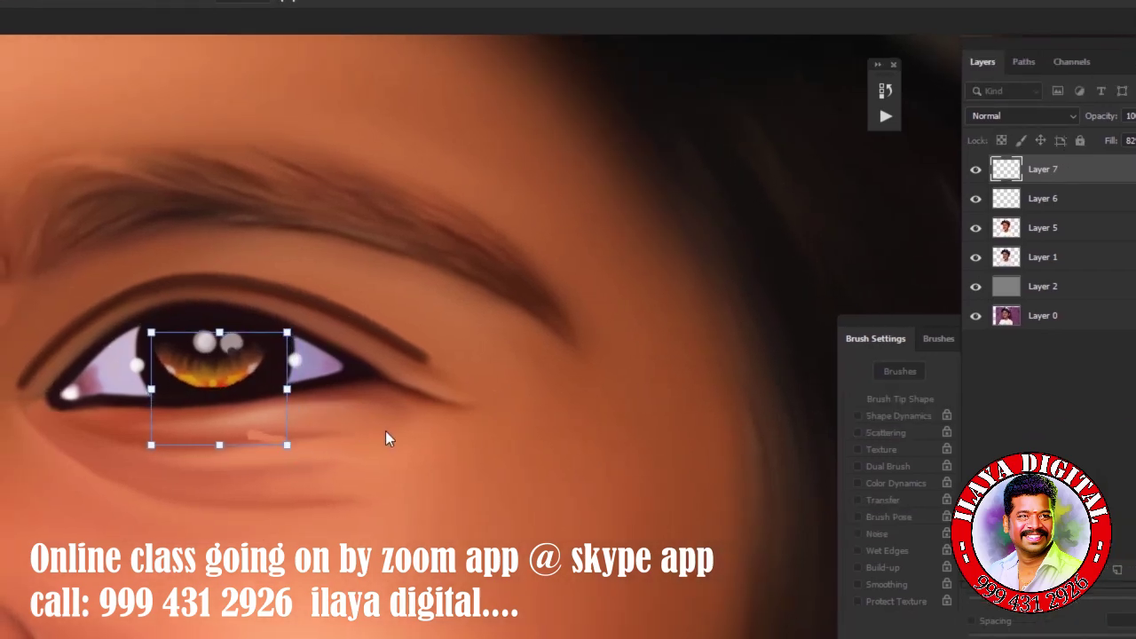
key(Down)
key(Down)
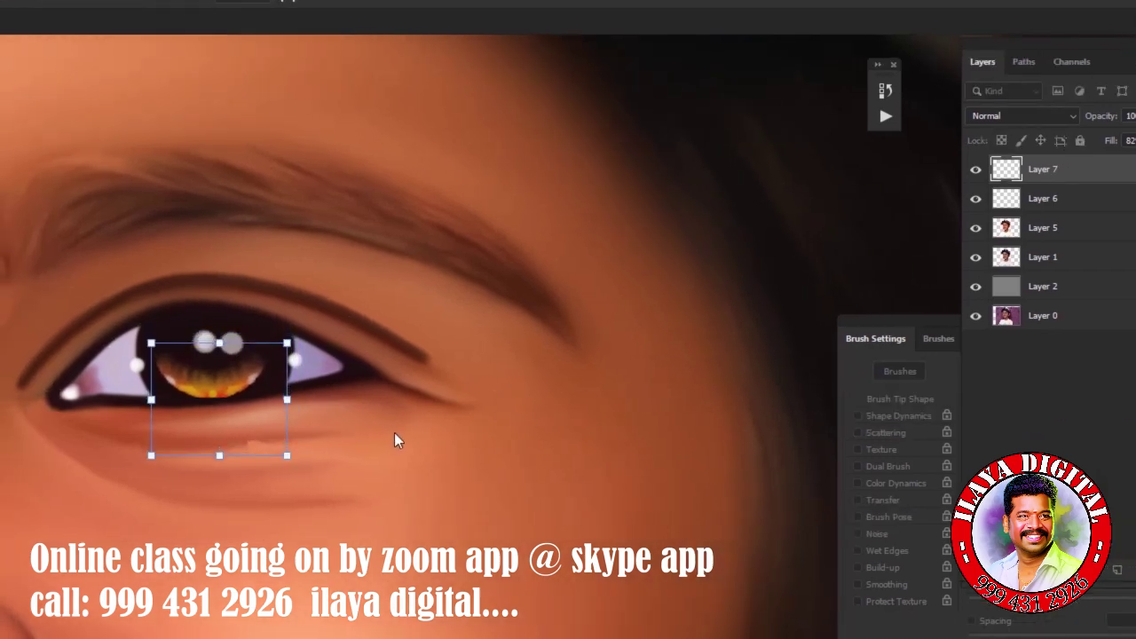
key(Down)
key(Down)
key(Right)
key(Return)
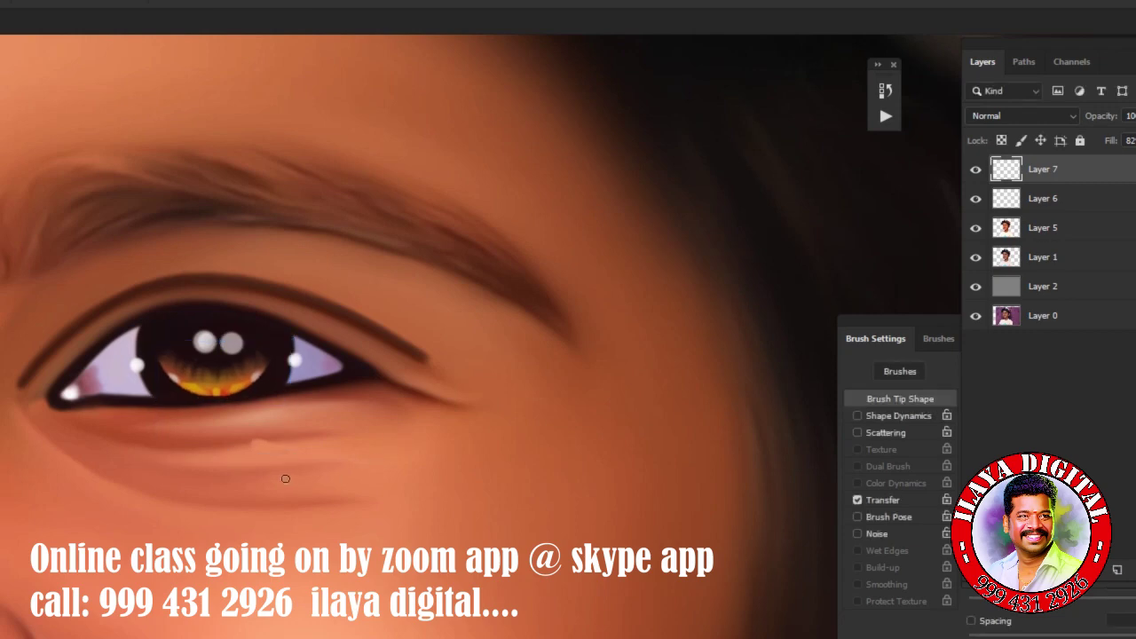
Rotate the iris about 3.6 degrees, merge the iris layers, and open Hue/Saturation.
drag(286, 479, 717, 470)
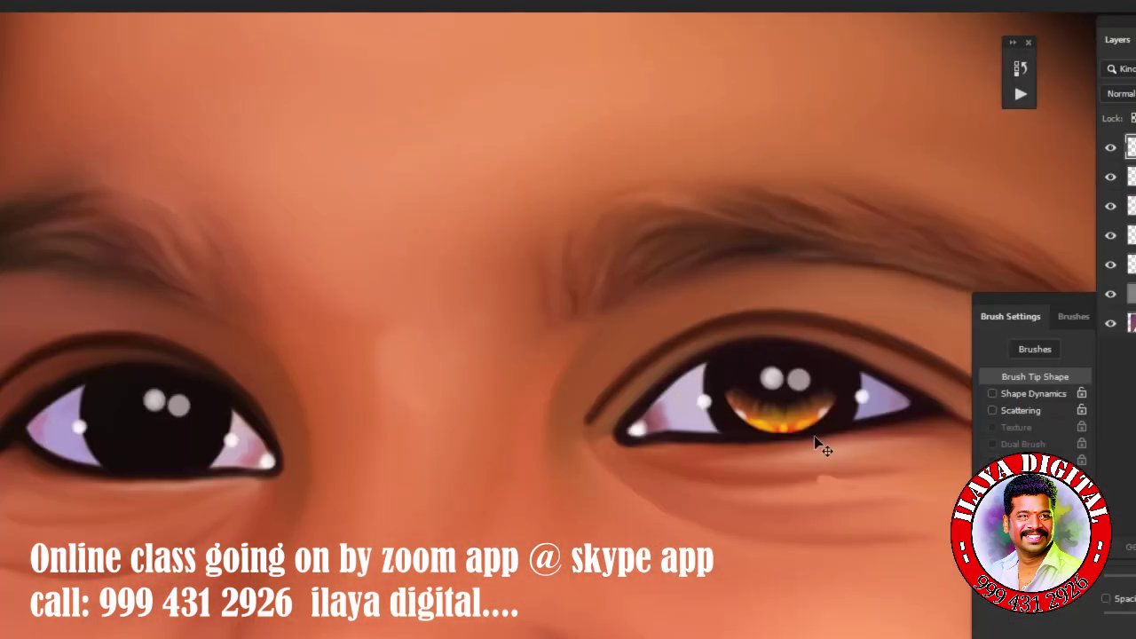
key(ctrl+t)
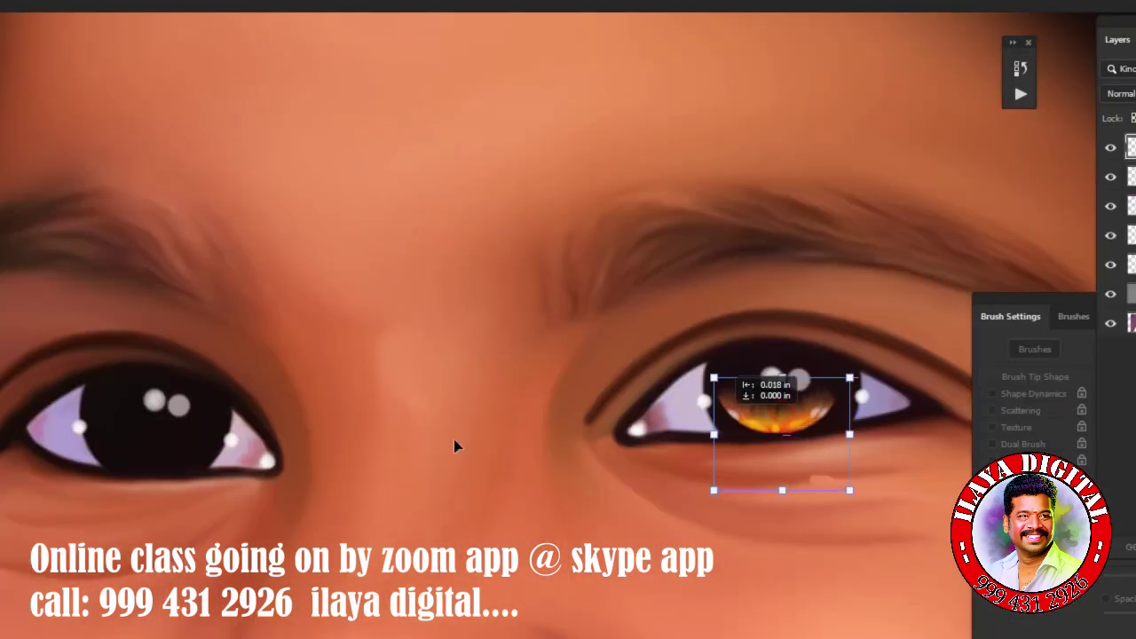
mouse_move(410, 389)
mouse_down()
mouse_move(406, 401)
mouse_move(454, 395)
mouse_up()
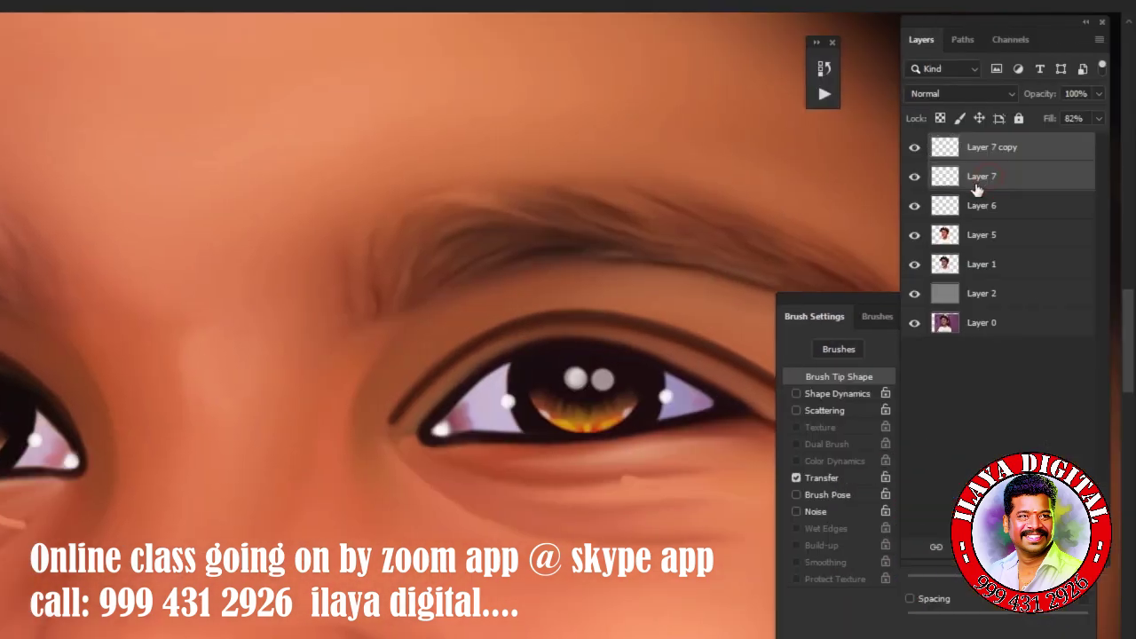
key(ctrl+e)
key(ctrl+u)
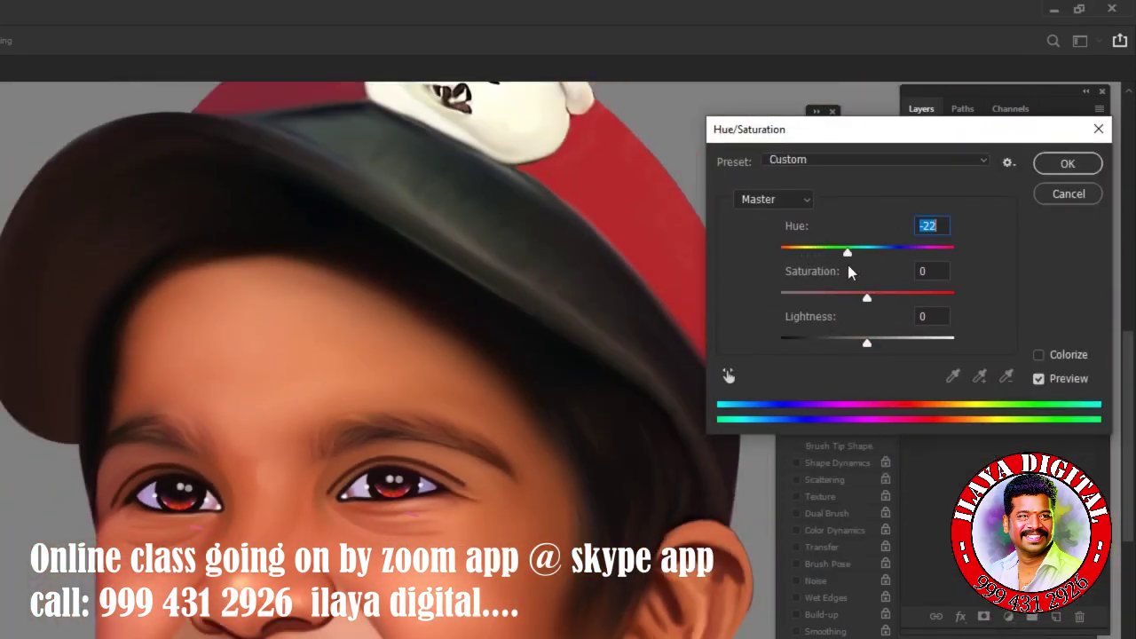
Shift the irises to deep red at Hue about -27 and lasso-blur them with radius 5.
drag(896, 274, 865, 271)
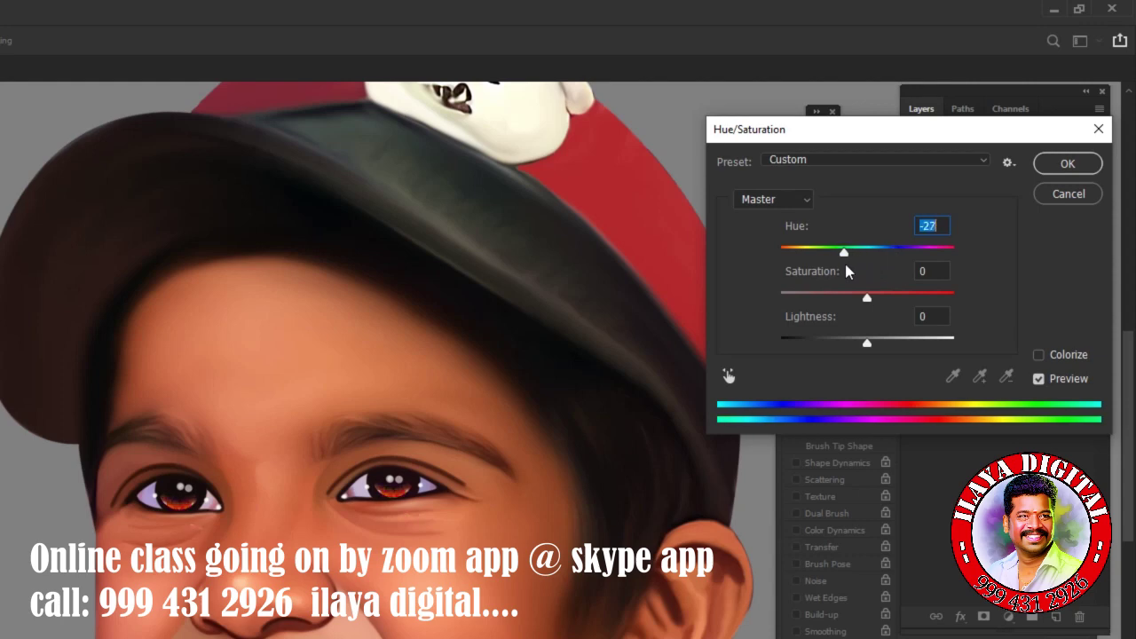
click(1056, 164)
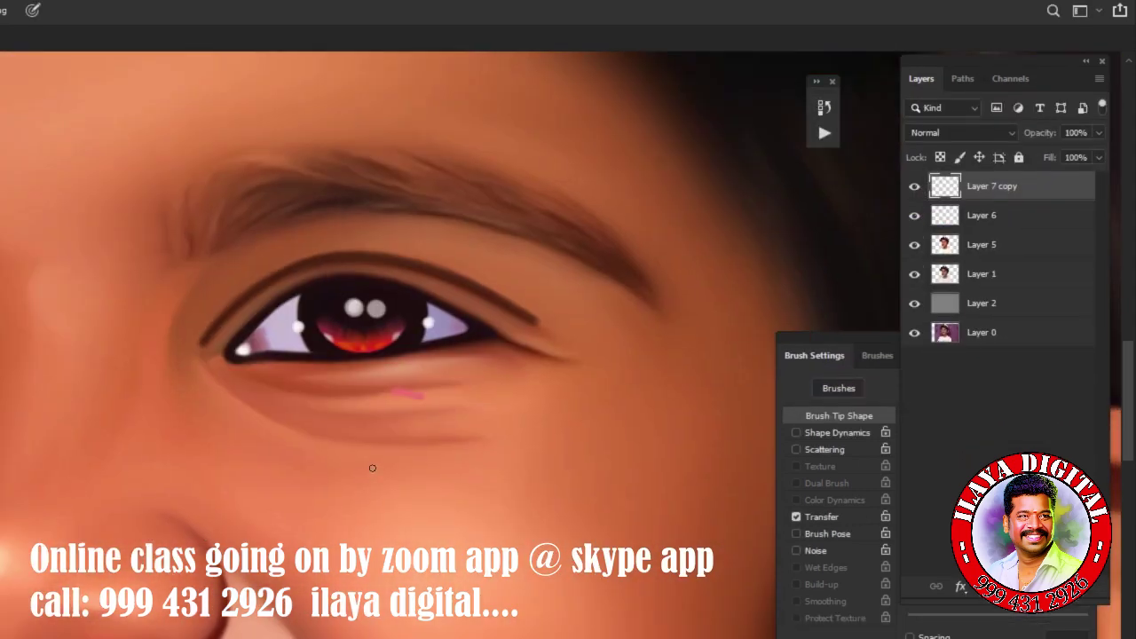
key(l)
drag(462, 390, 471, 398)
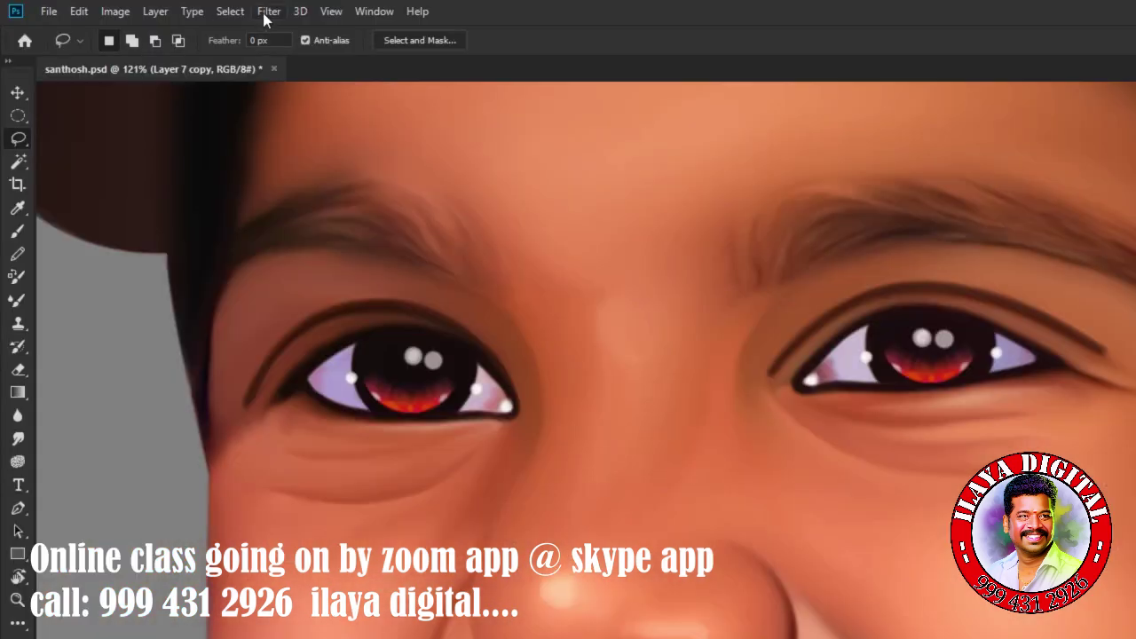
click(266, 10)
click(523, 275)
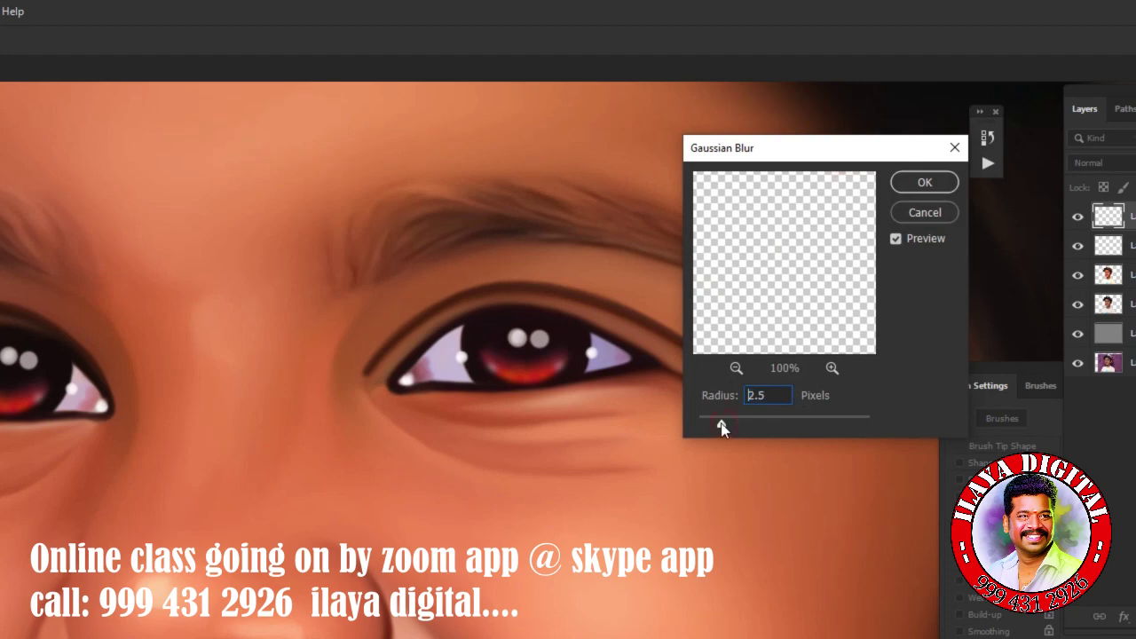
drag(725, 426, 715, 428)
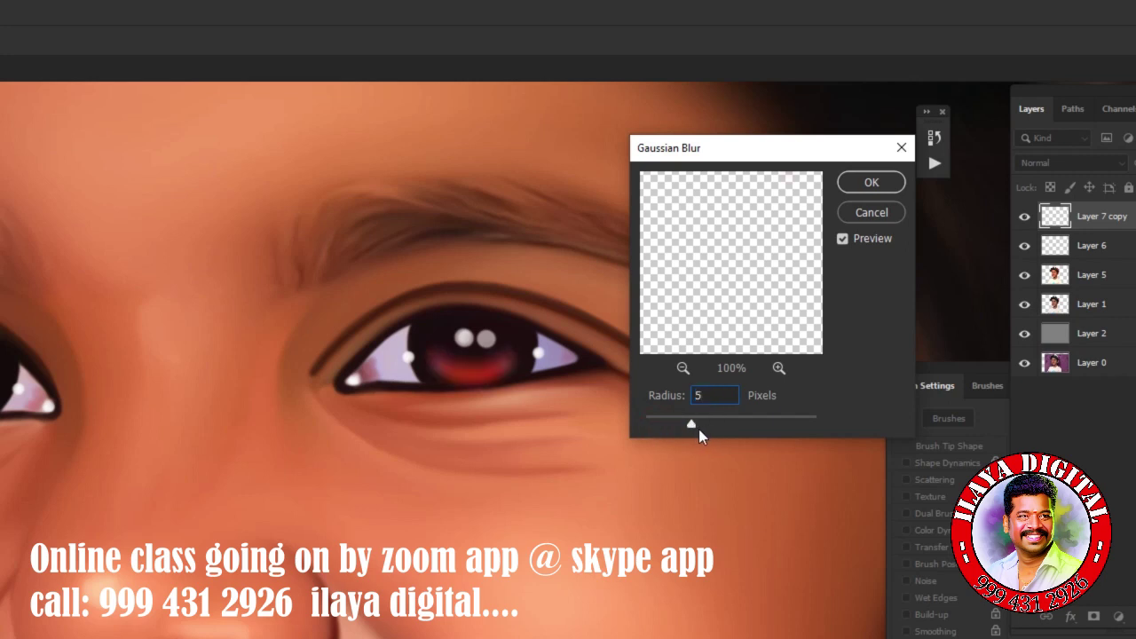
click(867, 183)
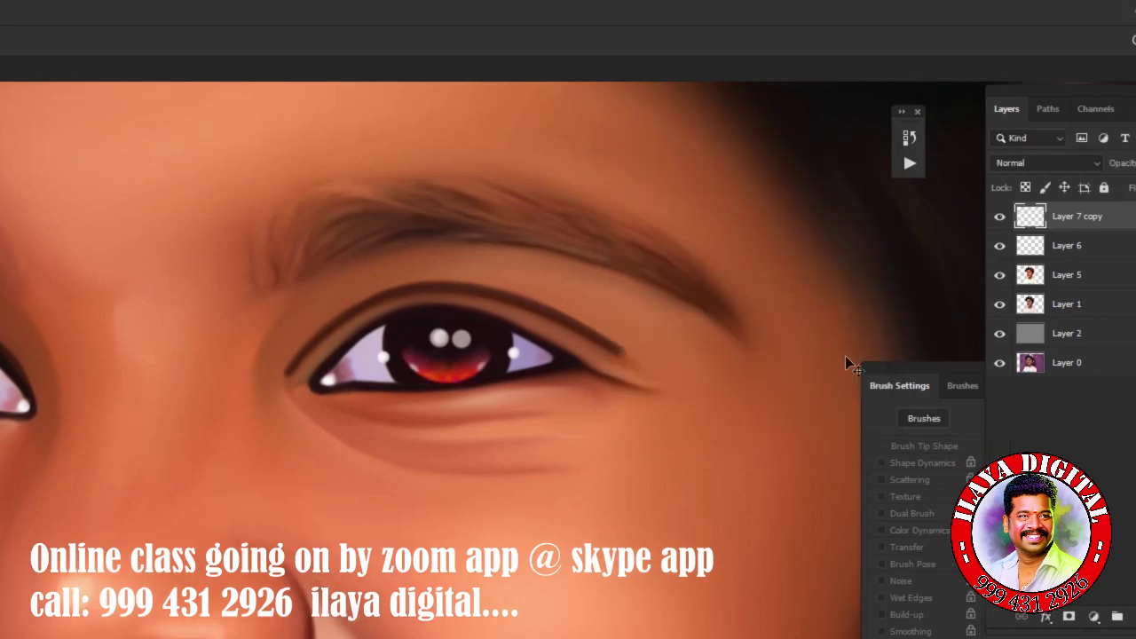
Lower the layer fill slightly and merge Layers 5–7 into Layer 7 copy.
drag(1099, 188, 1091, 213)
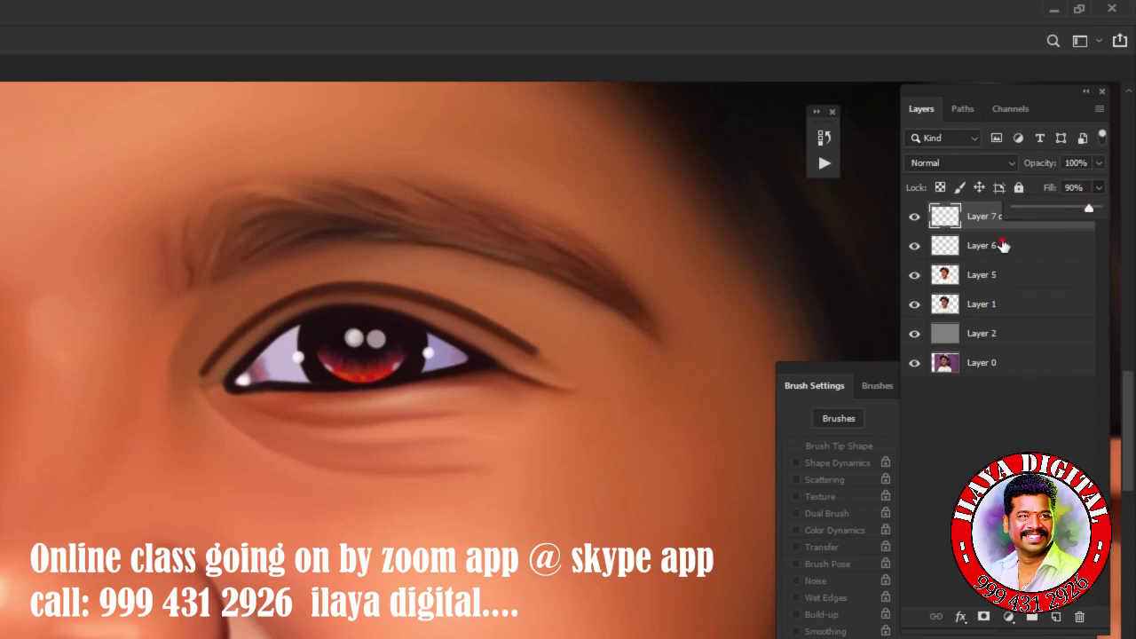
shift+click(1003, 246)
shift+click(985, 275)
key(ctrl+e)
key(ctrl+minus)
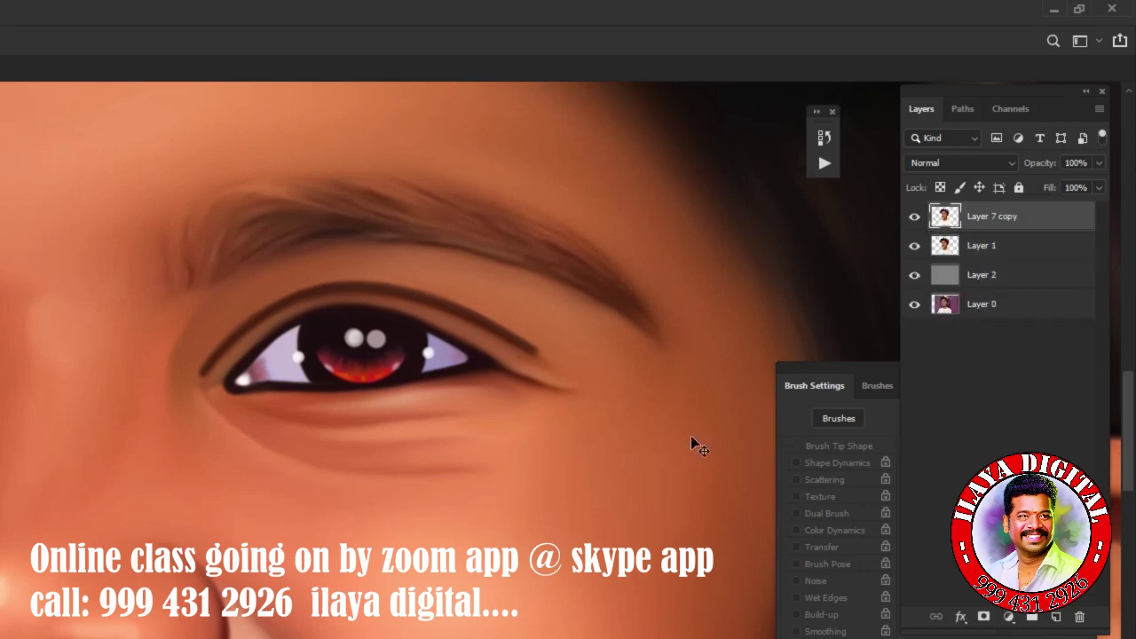
key(ctrl+minus)
key(ctrl+minus)
key(ctrl+minus)
key(ctrl+plus)
key(ctrl+plus)
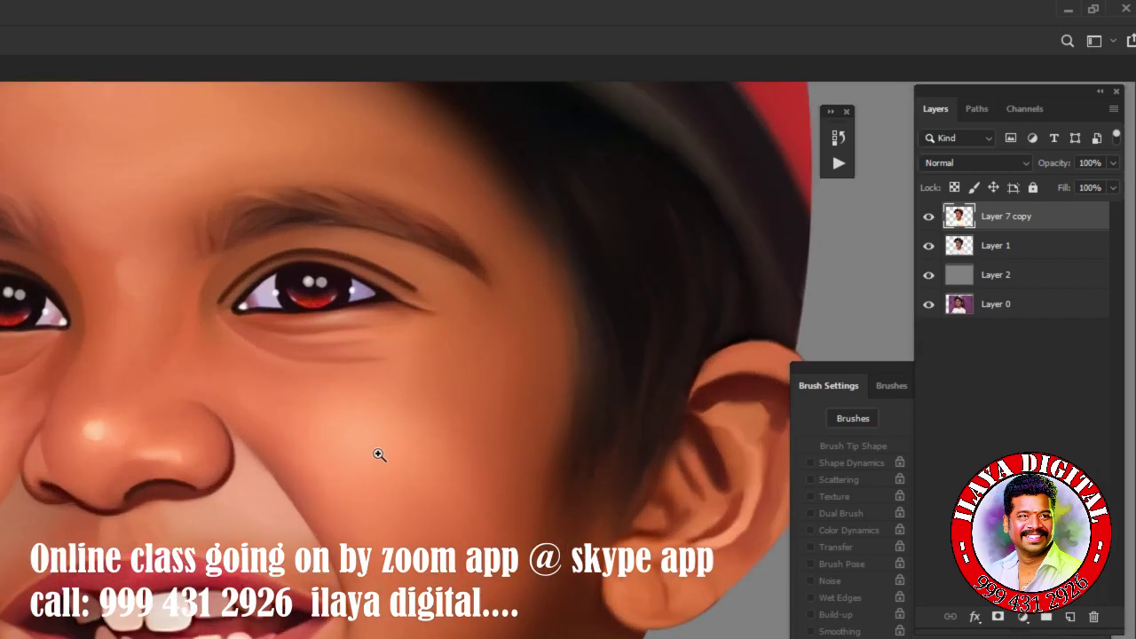
key(ctrl+plus)
key(ctrl+minus)
key(l)
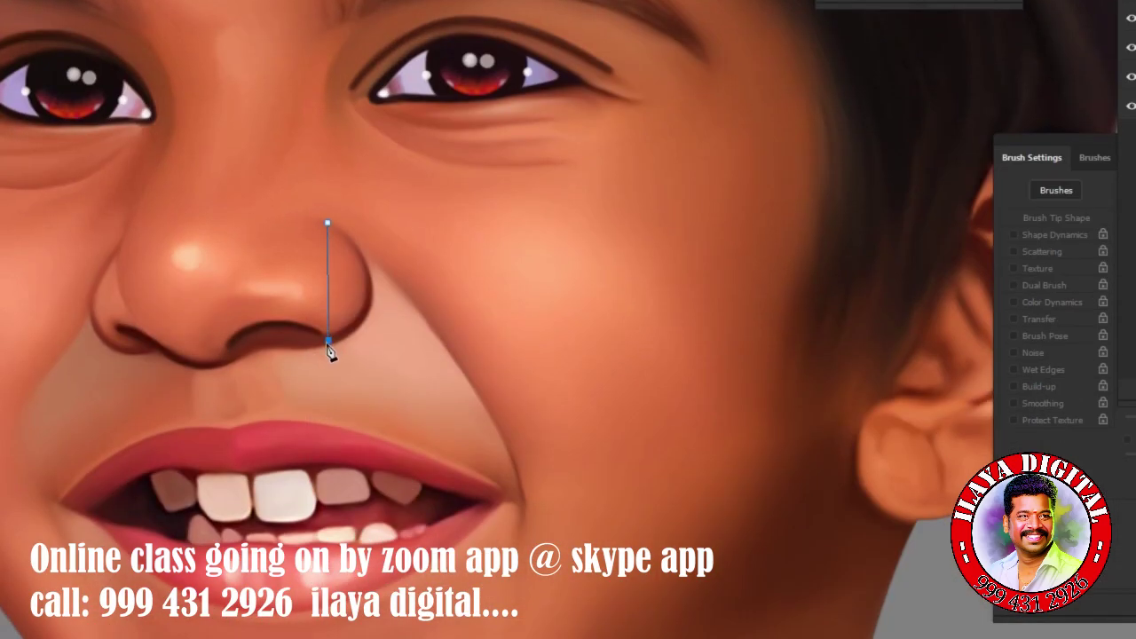
Curve the pen path under the nostril along the base of the nose.
drag(327, 342, 284, 389)
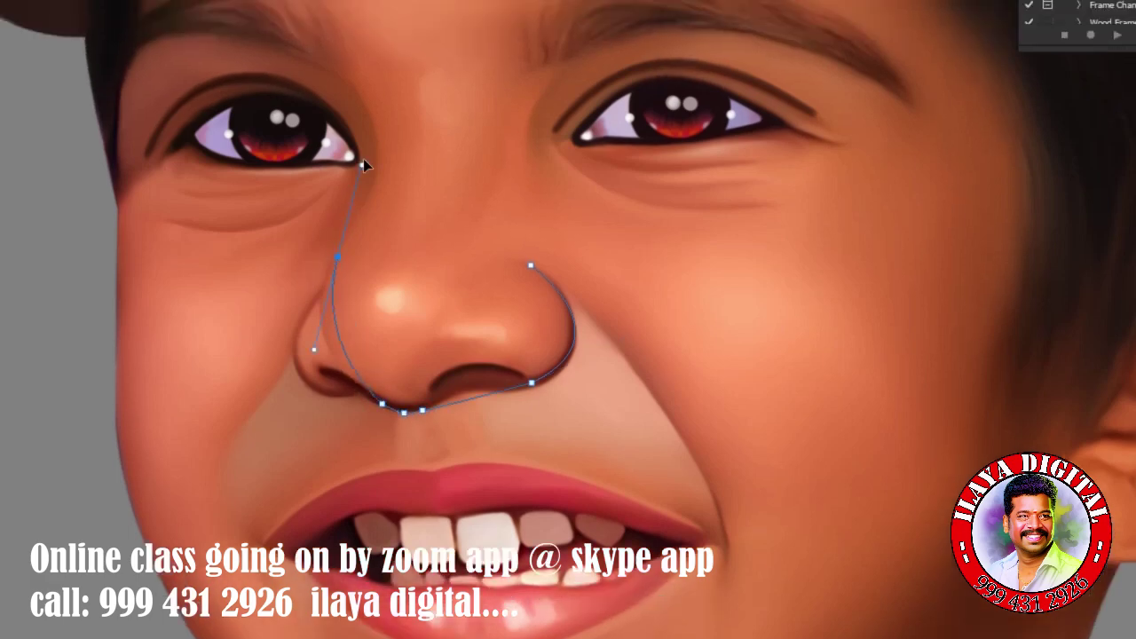
Add smooth pen anchors up the nose's left side toward the eyebrow.
drag(338, 219, 388, 109)
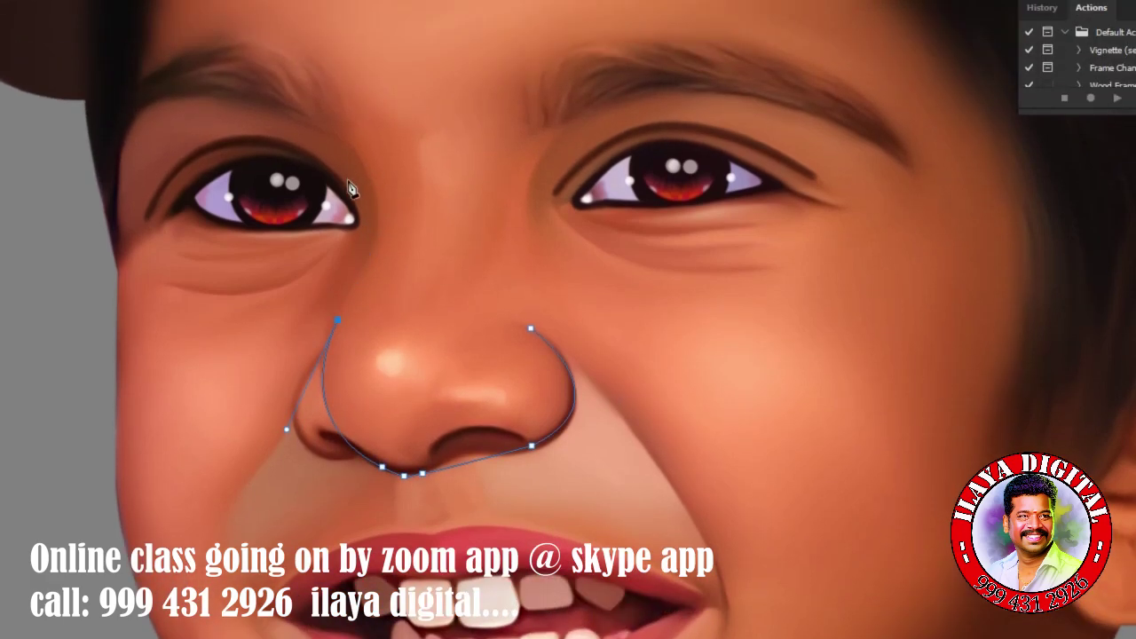
drag(356, 260, 292, 170)
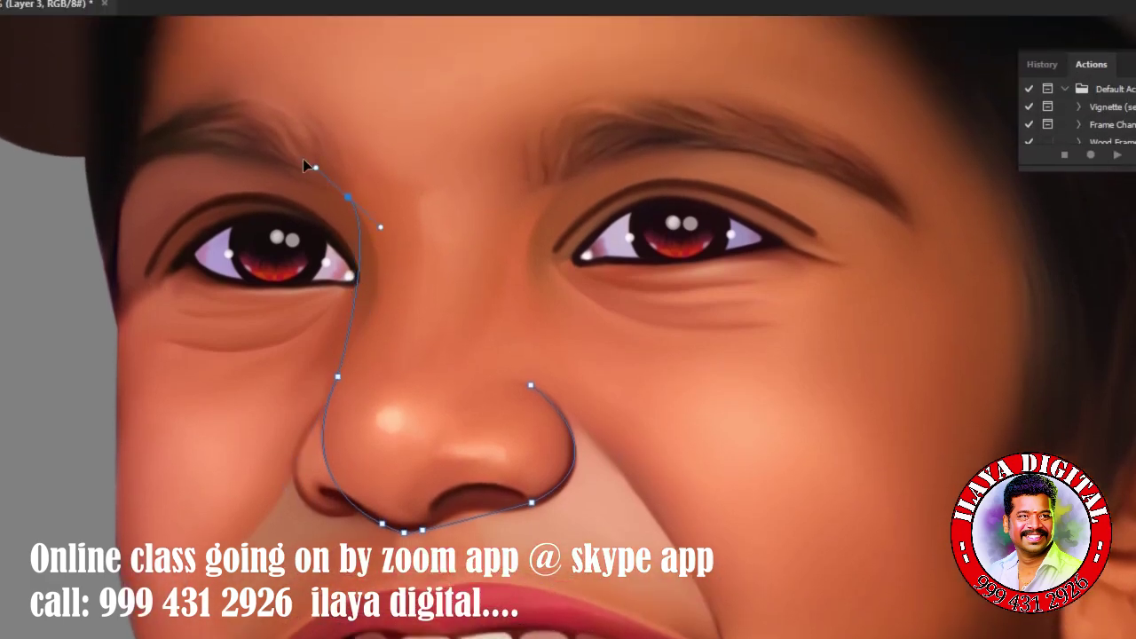
Close the nose outline over the brow and convert it to a selection.
drag(475, 158, 497, 179)
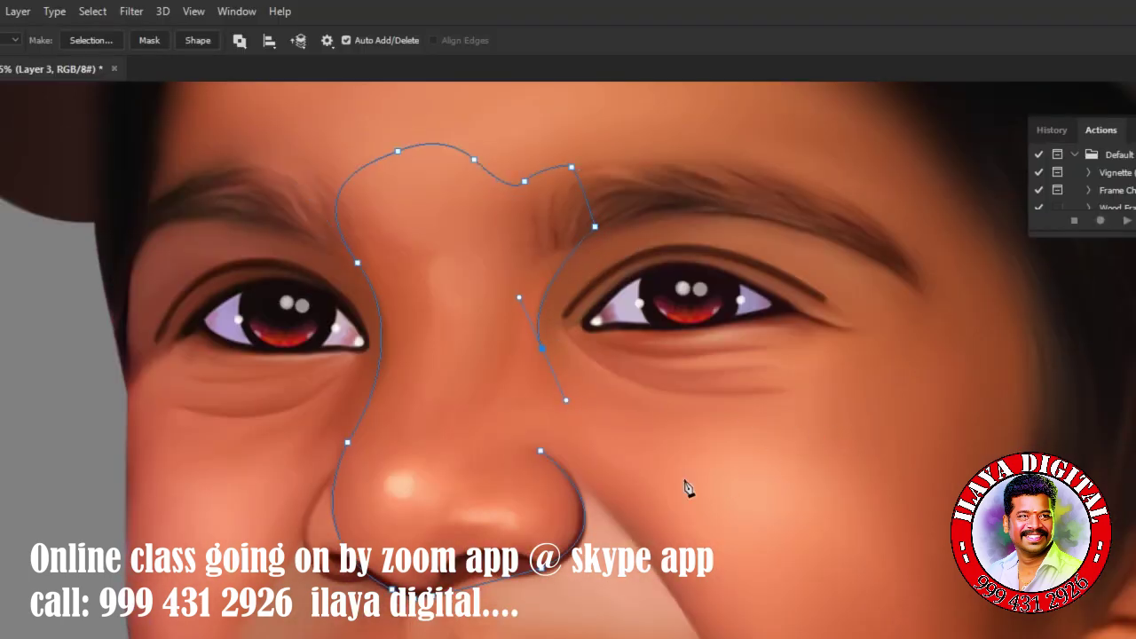
click(540, 450)
scroll(603, 453, down, 2)
key(ctrl+Return)
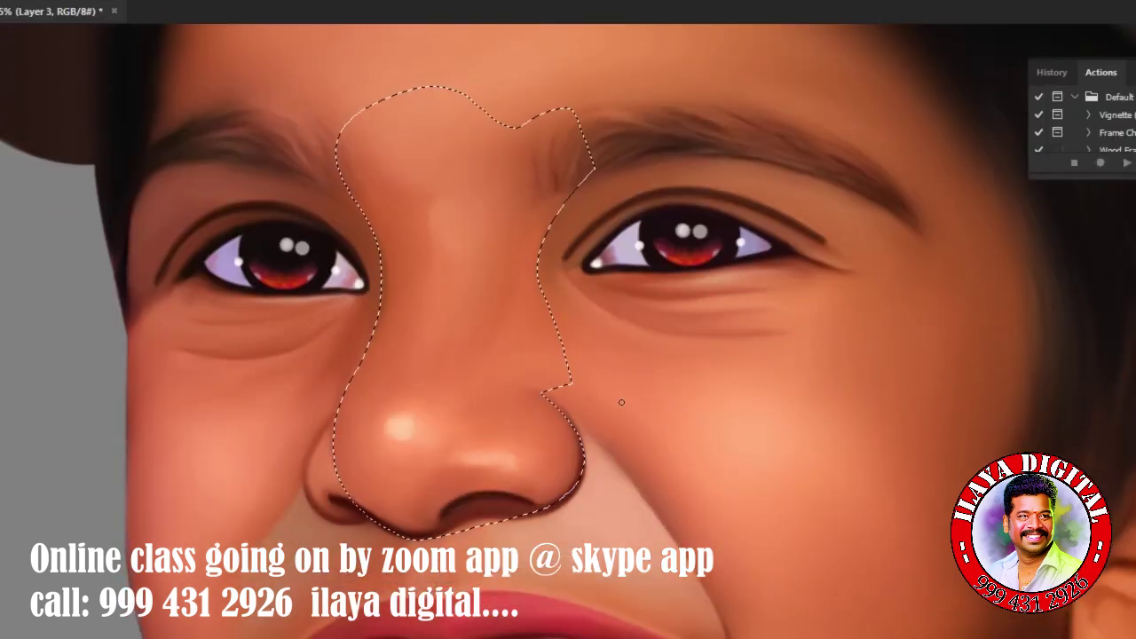
key(F5)
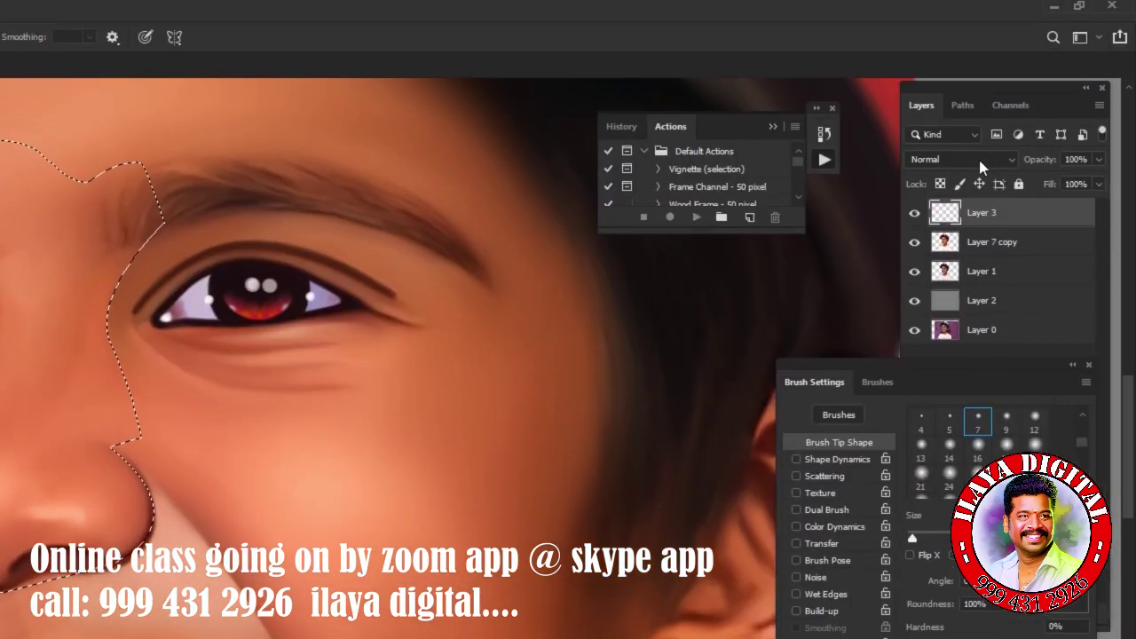
Set Layer 3 to Color blend mode and choose a reddish foreground colour.
click(976, 158)
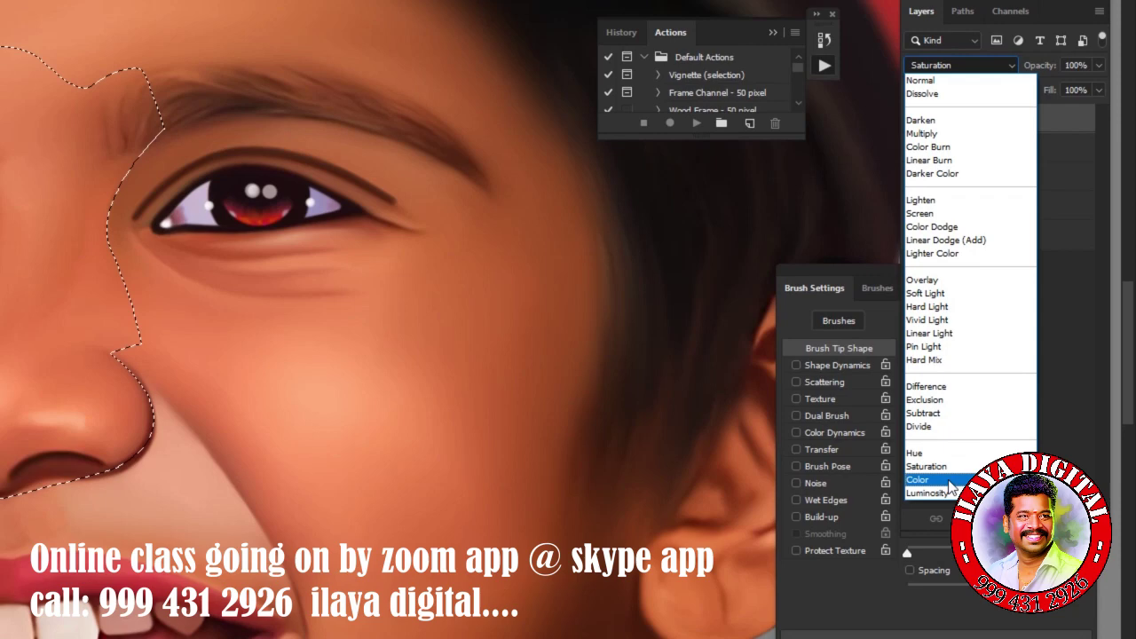
click(917, 570)
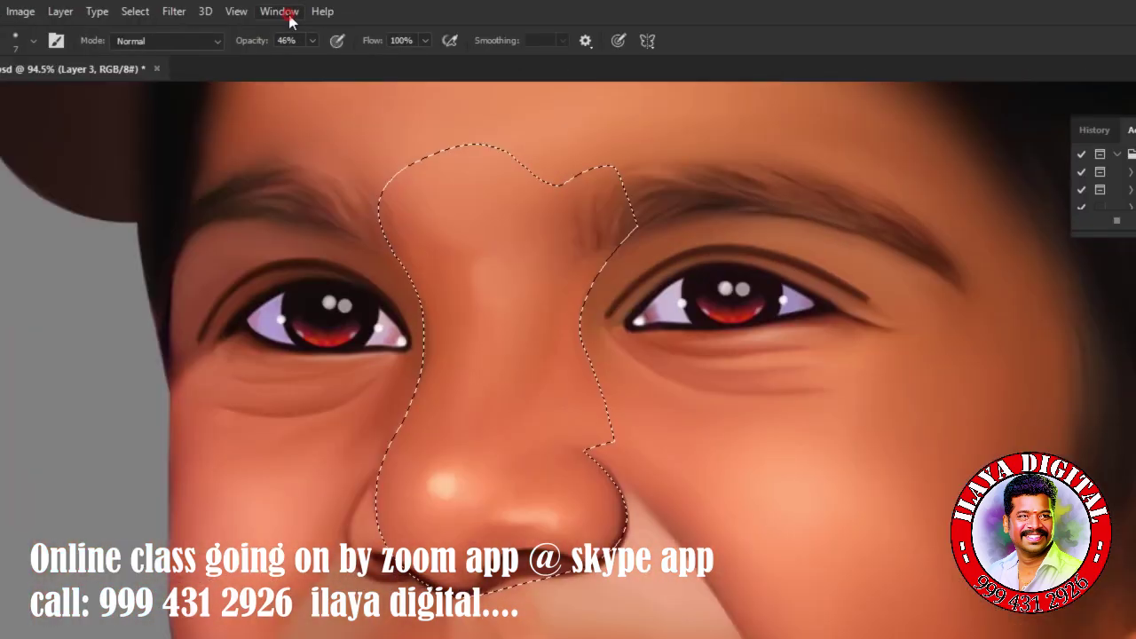
click(265, 11)
click(330, 451)
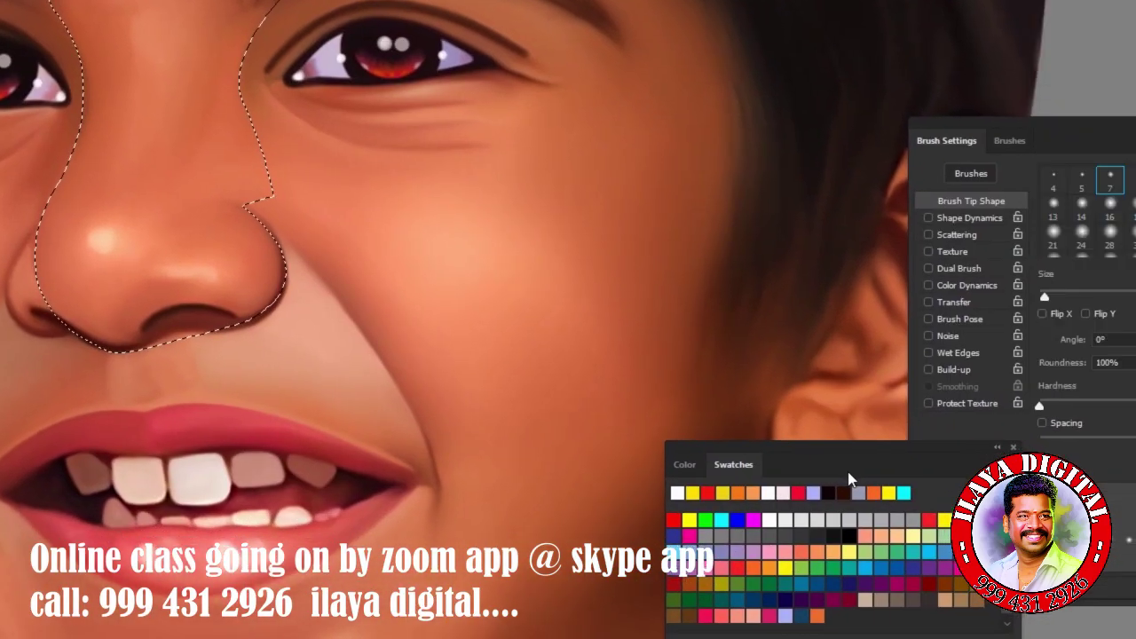
click(851, 470)
drag(851, 464, 1051, 436)
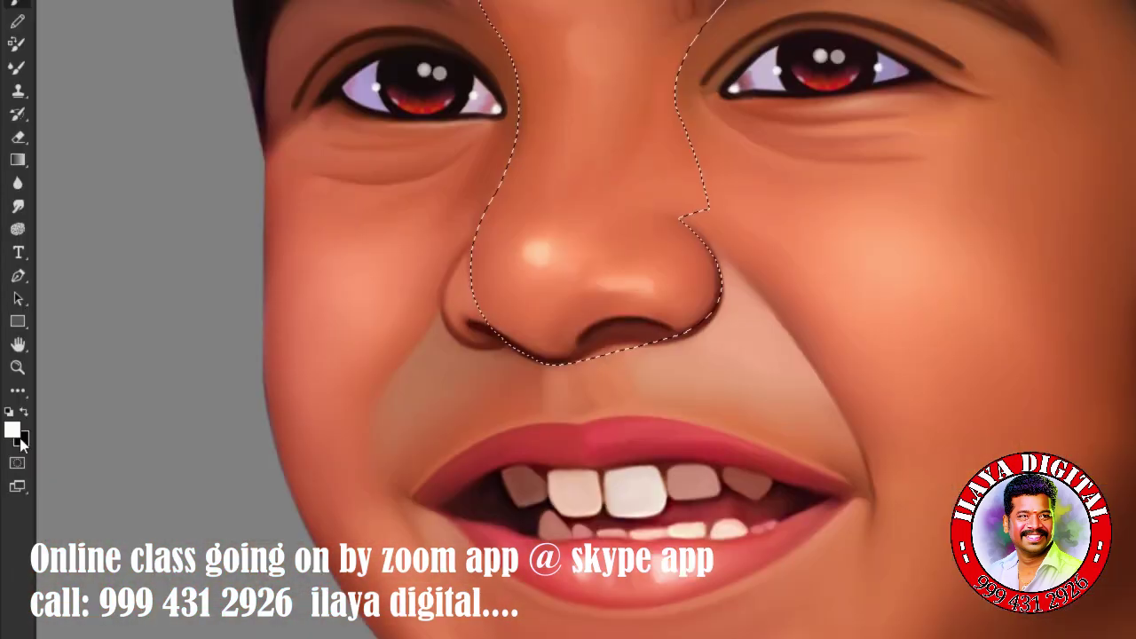
click(11, 430)
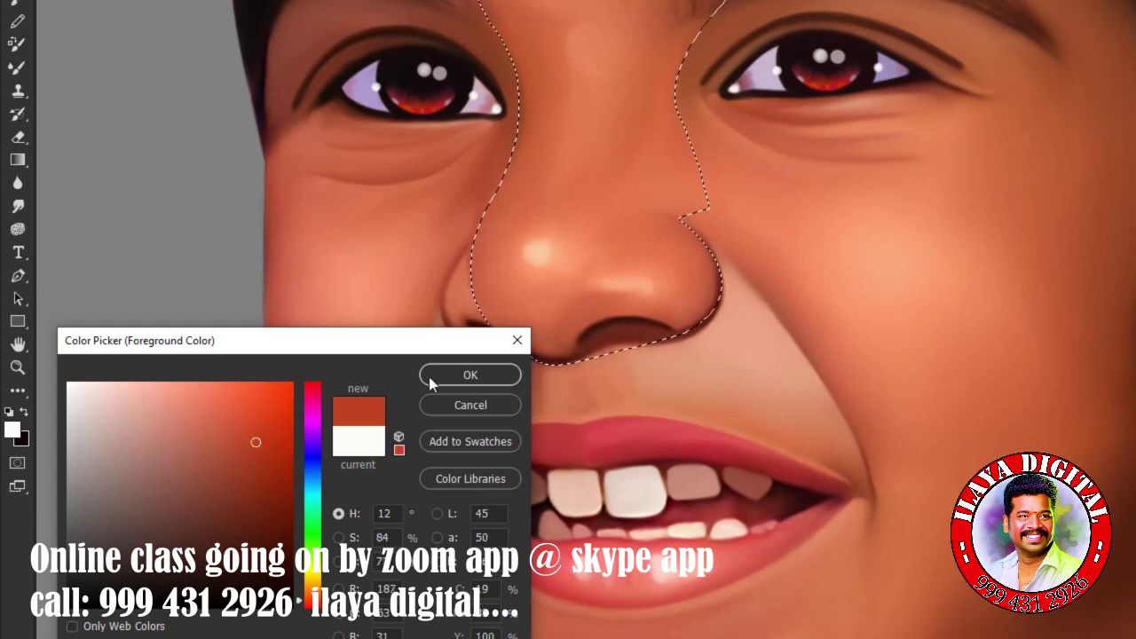
click(471, 374)
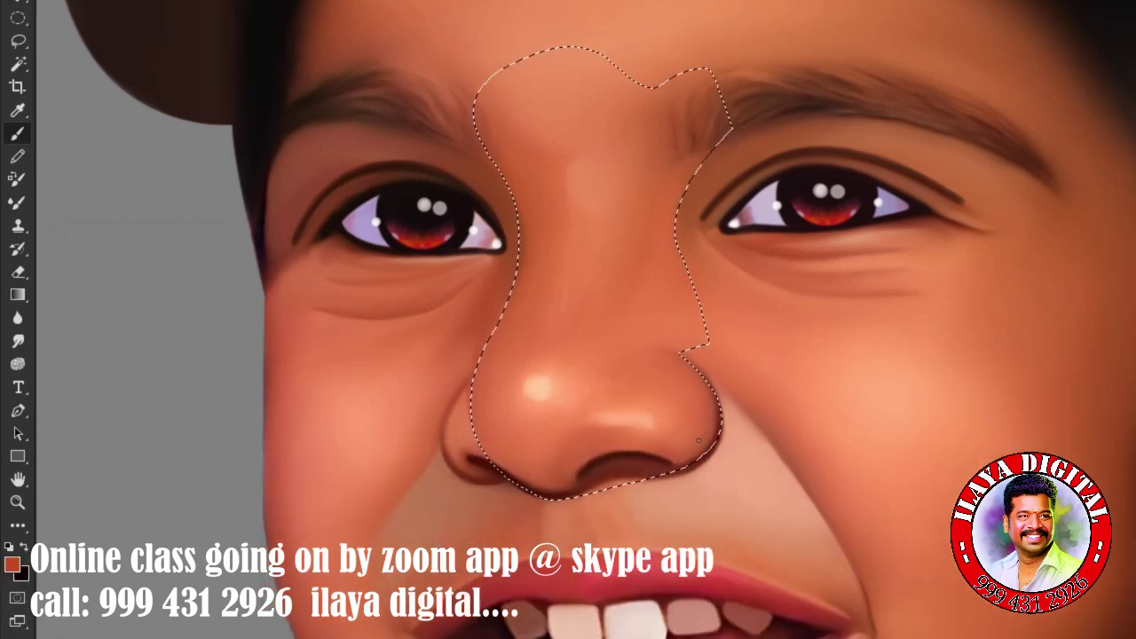
Paint red tint over the nose with a smaller brush at about 54% opacity, then deselect.
key([)
key([)
key([)
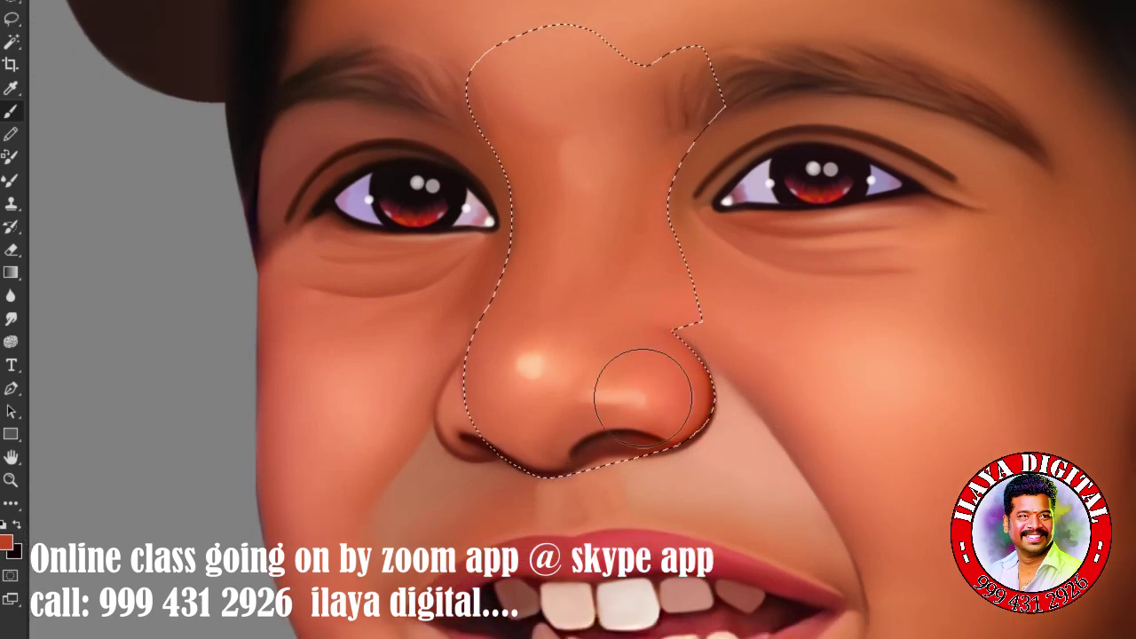
click(488, 424)
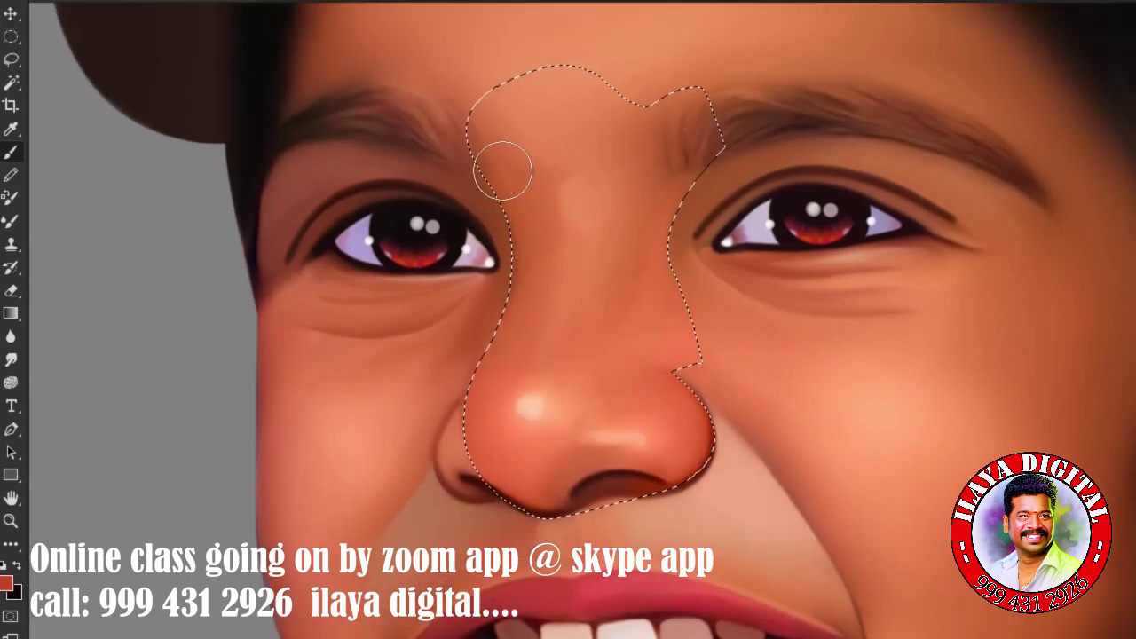
click(501, 473)
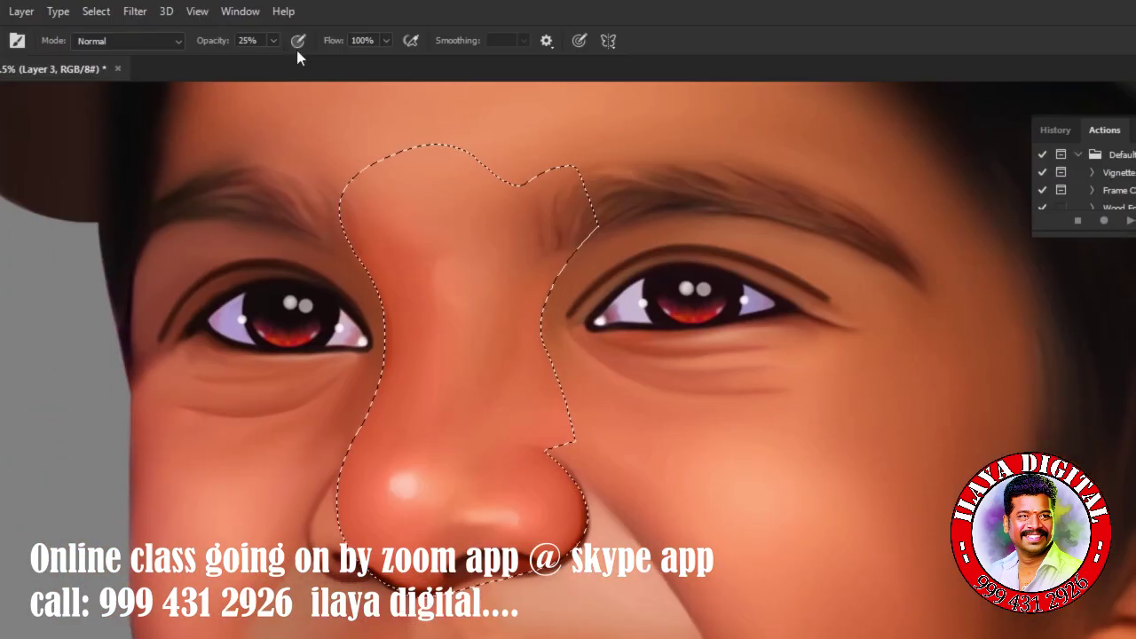
click(284, 40)
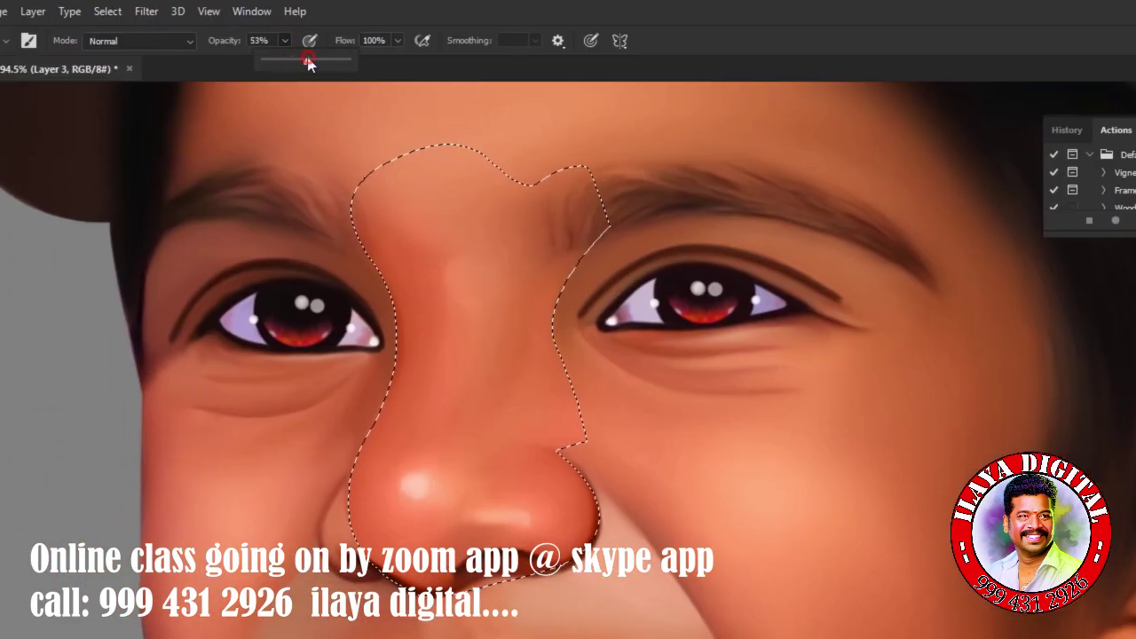
drag(308, 61, 301, 62)
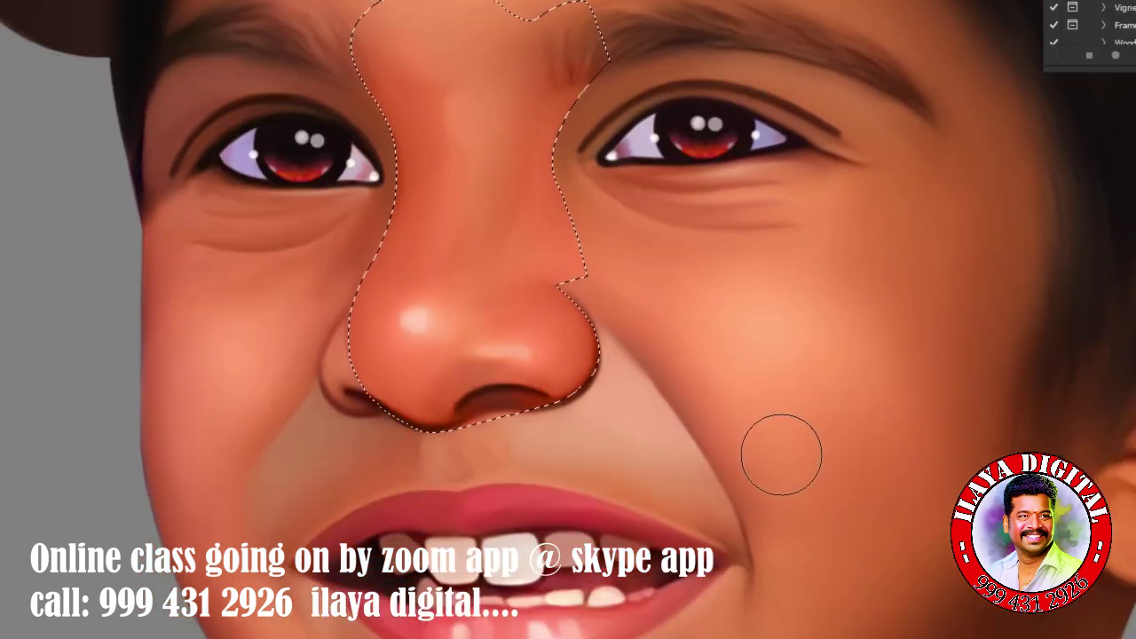
key(v)
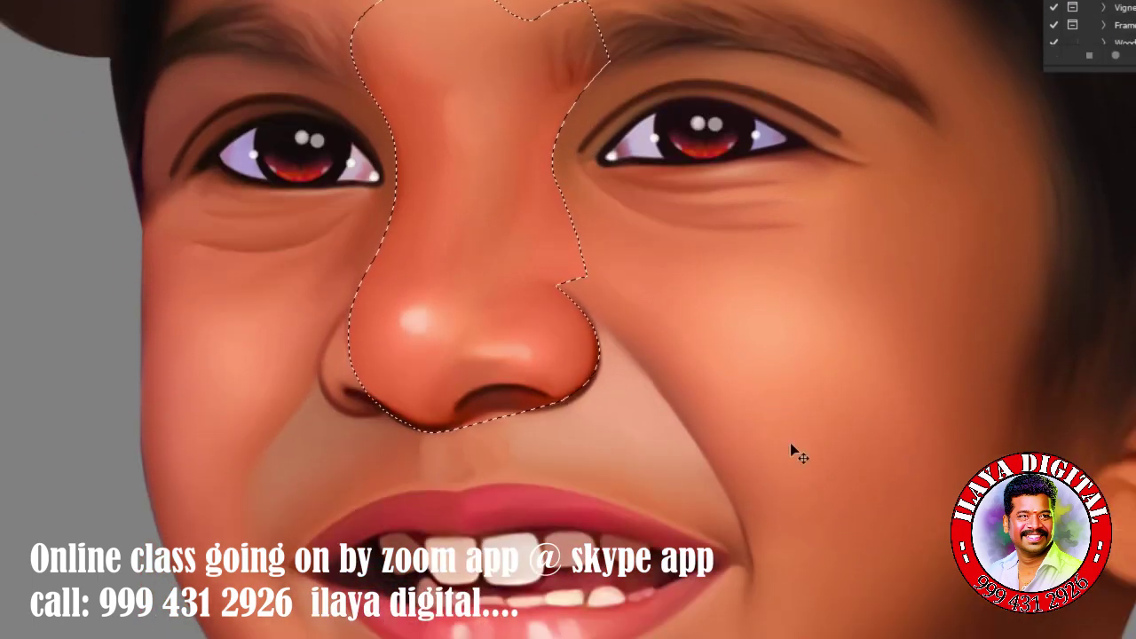
key(ctrl+d)
key(b)
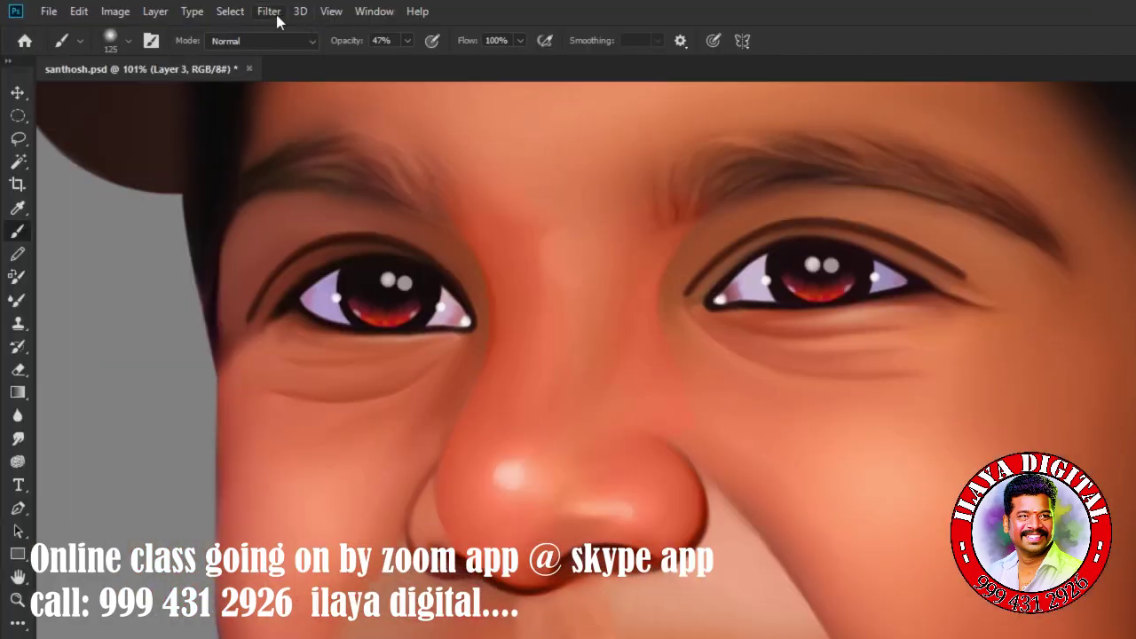
click(269, 10)
mouse_move(279, 212)
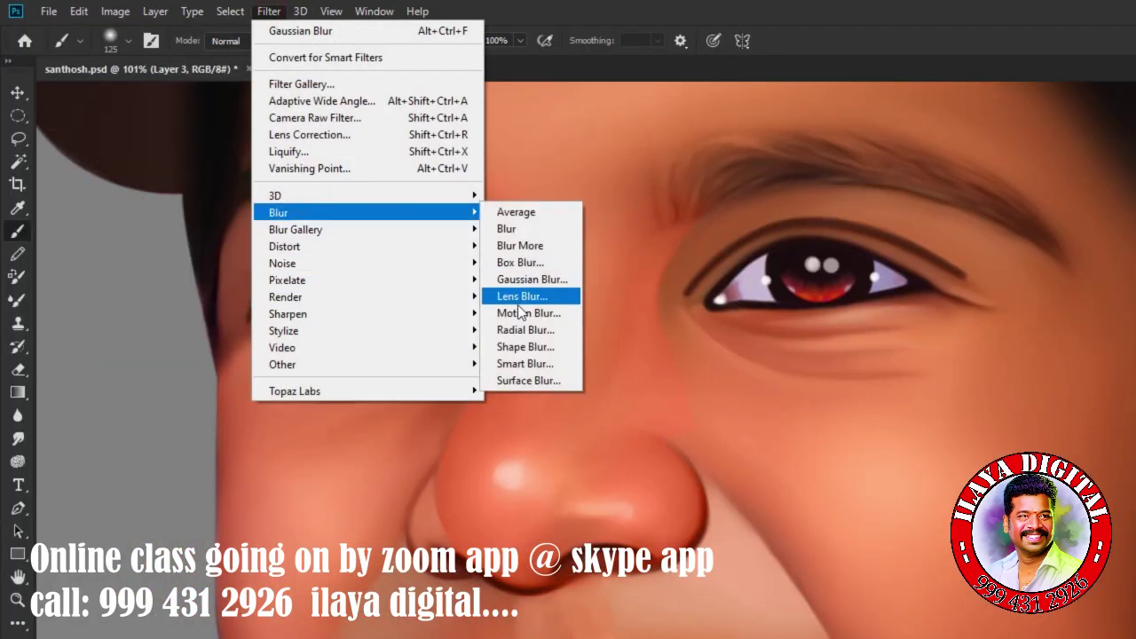
Blur the nose tint with a 3.5 px Gaussian Blur and set eraser opacity to 49%.
click(550, 279)
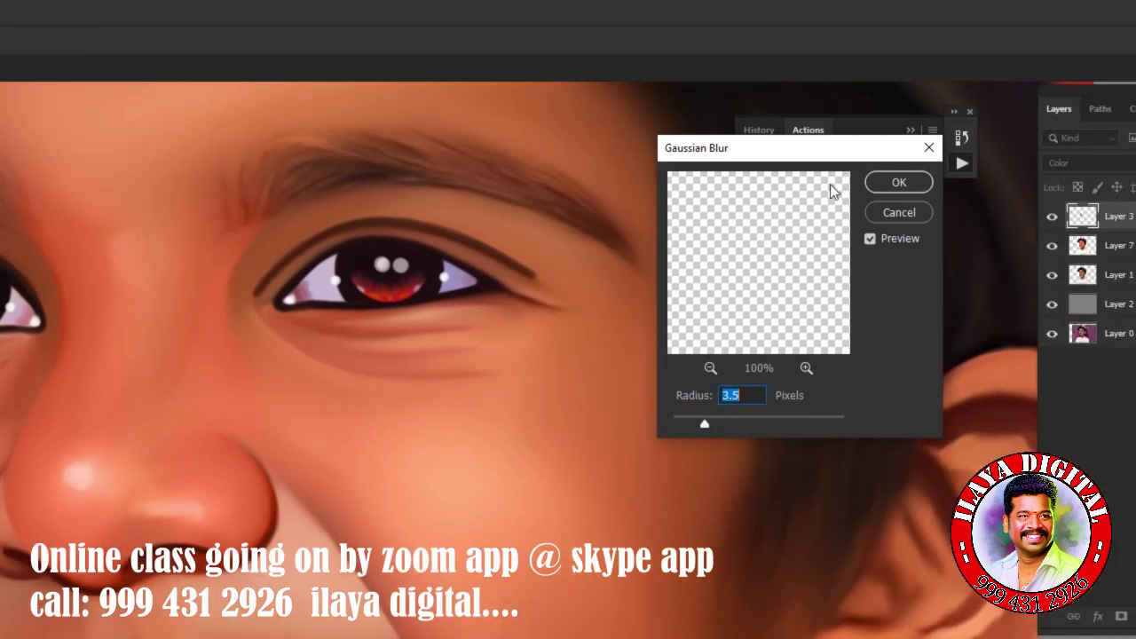
click(1015, 182)
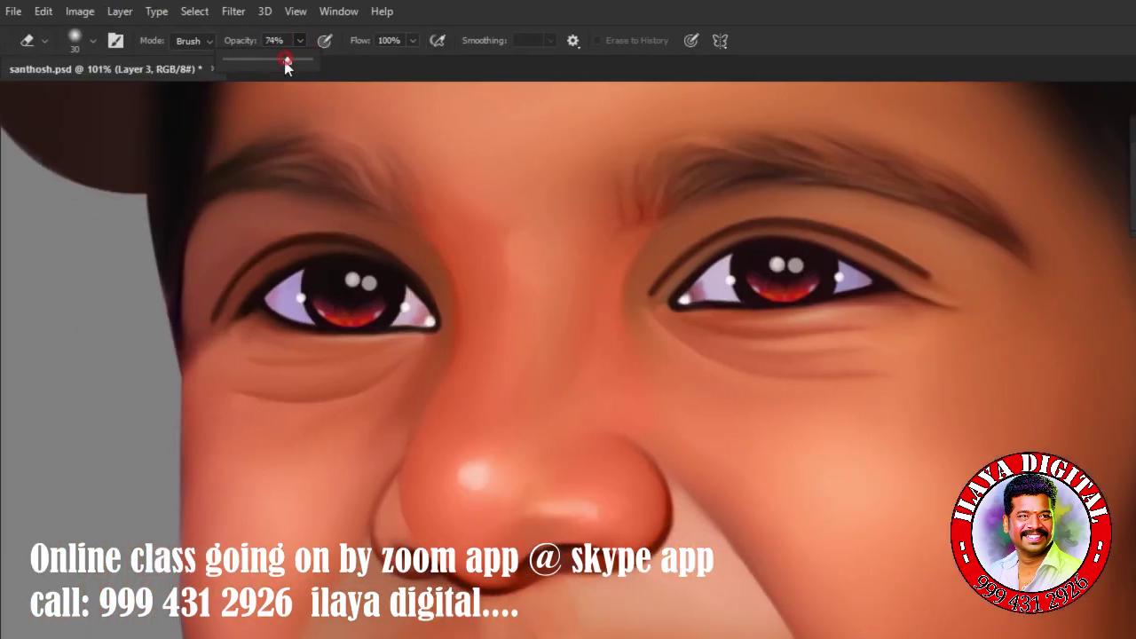
drag(203, 40, 184, 79)
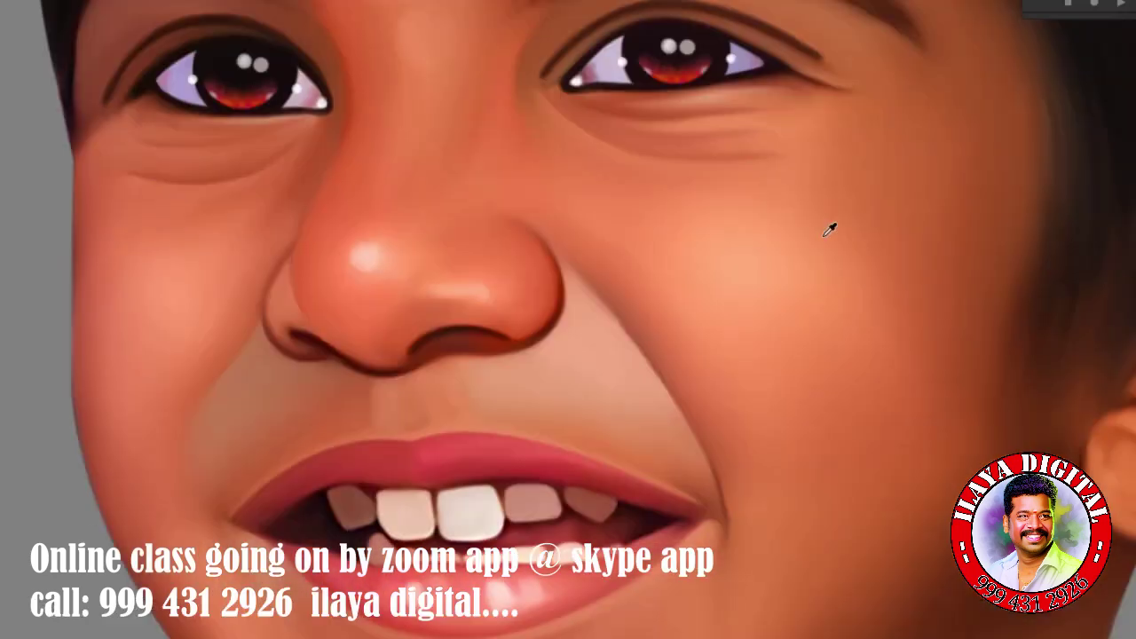
Shift the nose tint's hue by -8 with Hue/Saturation for a pinker red.
key(ctrl+u)
mouse_move(866, 165)
mouse_down()
mouse_move(882, 168)
mouse_move(783, 168)
mouse_move(891, 169)
mouse_move(861, 177)
mouse_up()
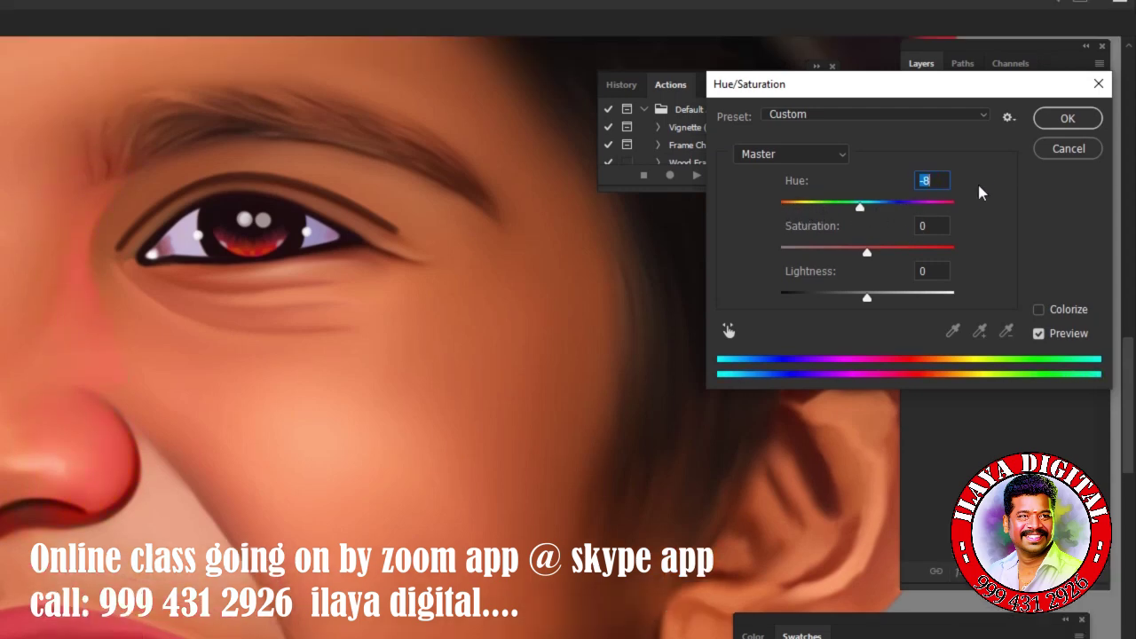
key(Return)
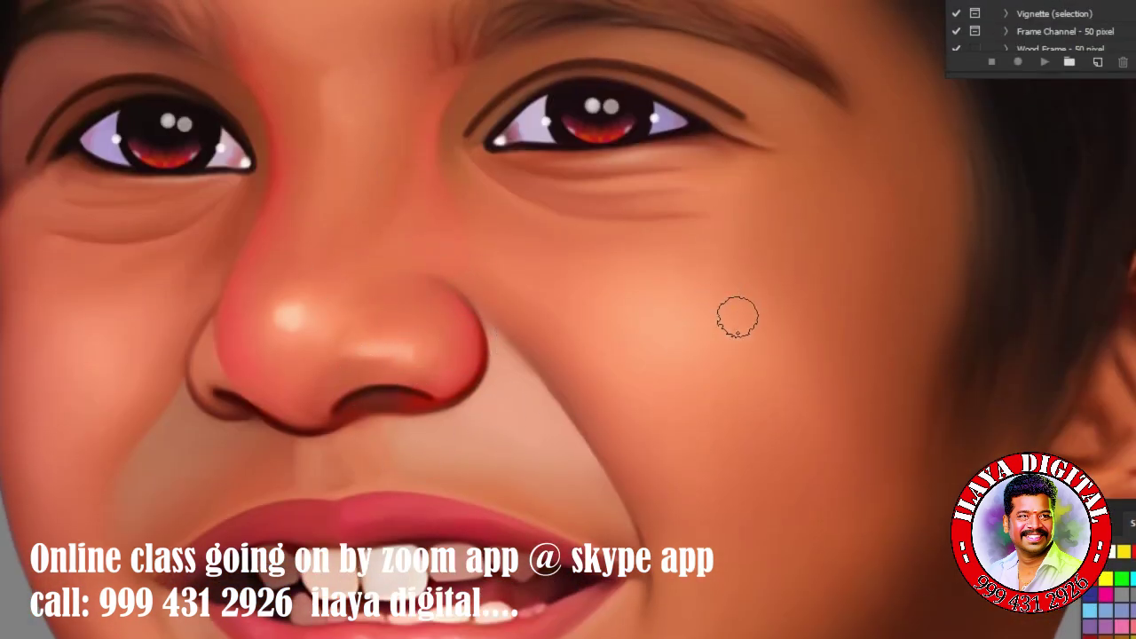
drag(737, 316, 811, 360)
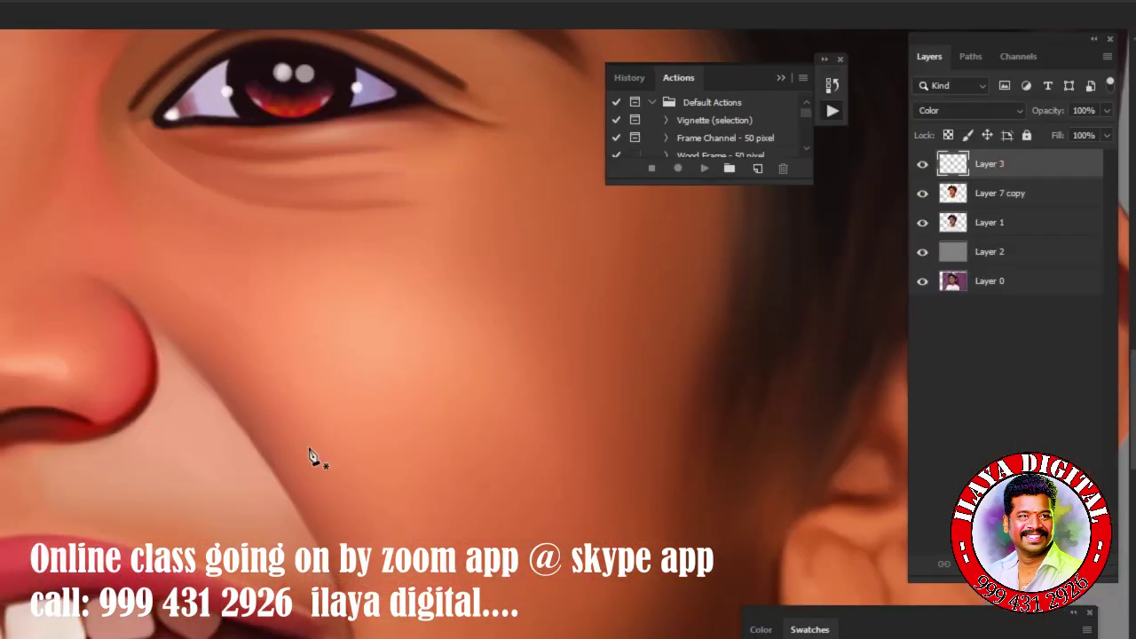
Trace a pen outline over the cheek beside the nose and convert it to a selection.
click(128, 292)
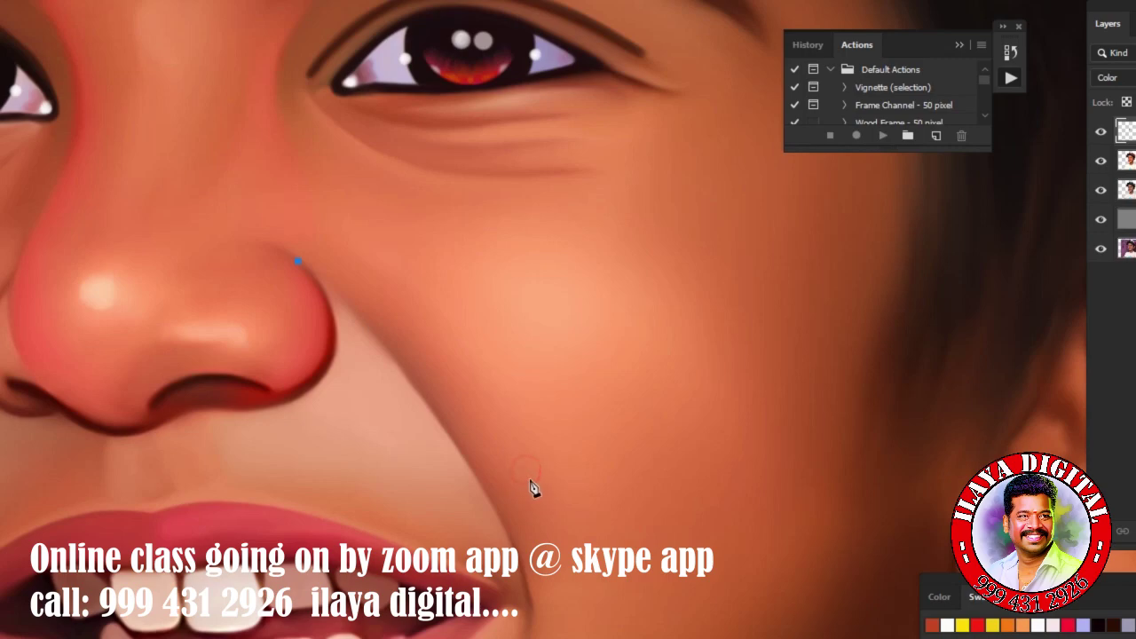
drag(524, 373, 529, 515)
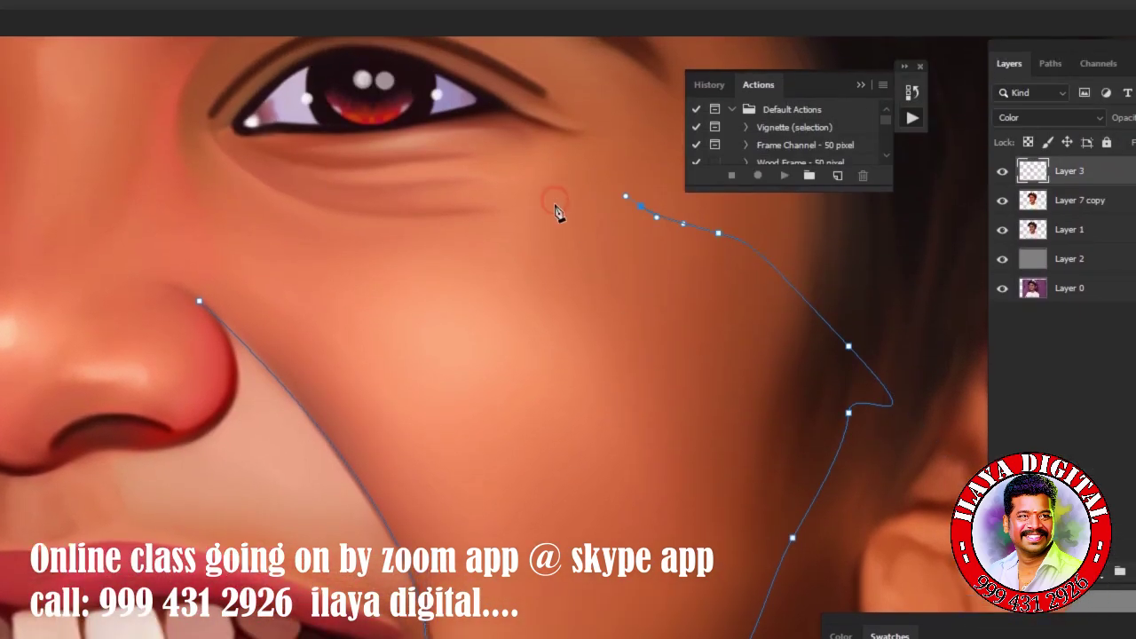
click(554, 205)
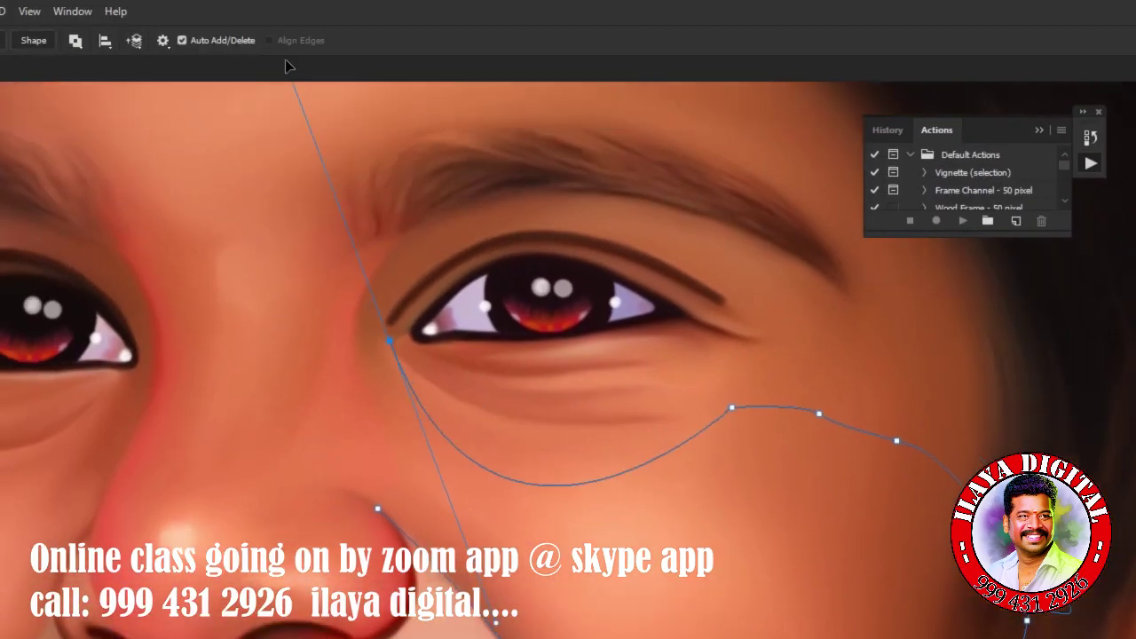
click(389, 464)
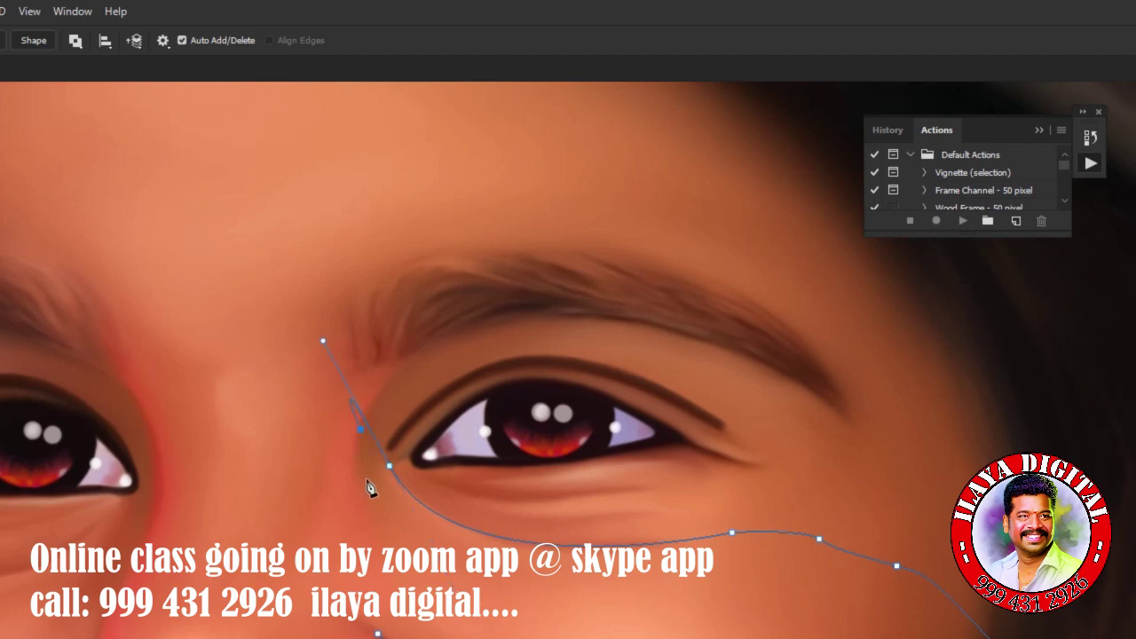
drag(371, 520, 394, 545)
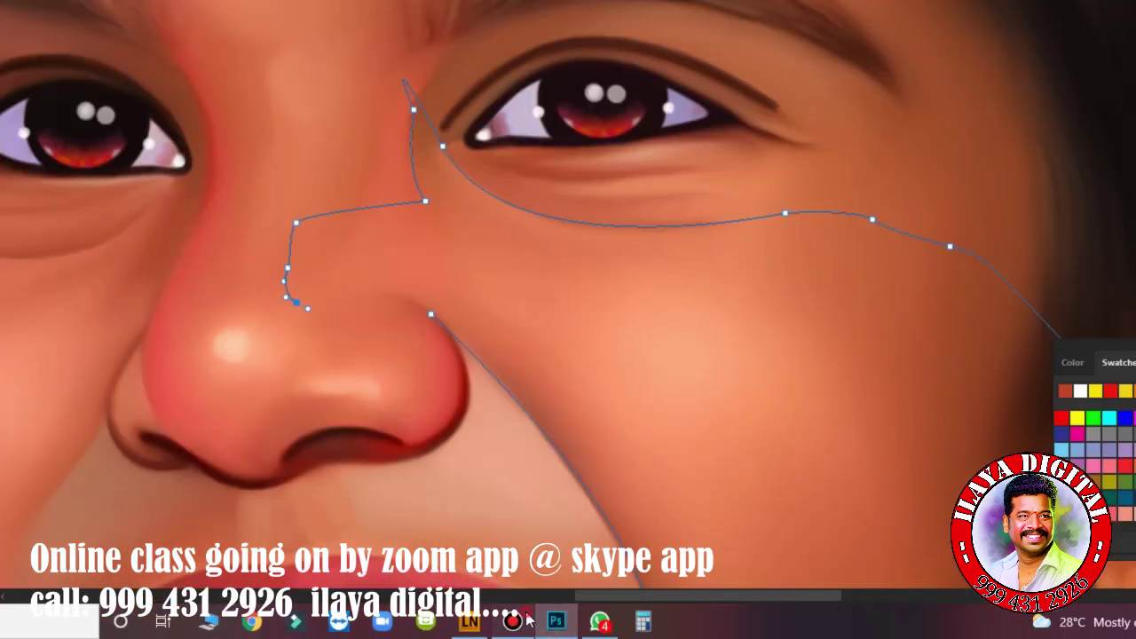
click(524, 614)
click(523, 614)
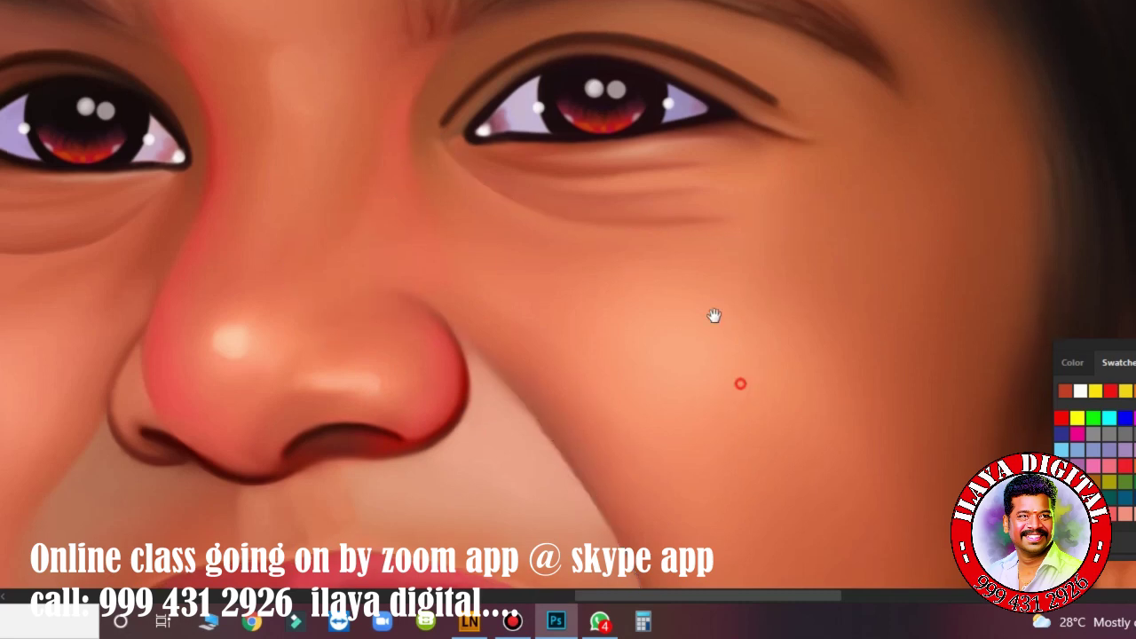
scroll(701, 266, down, 5)
key(ctrl+Return)
Paint a reddish blush inside the cheek selection with a larger brush, then deselect.
key(b)
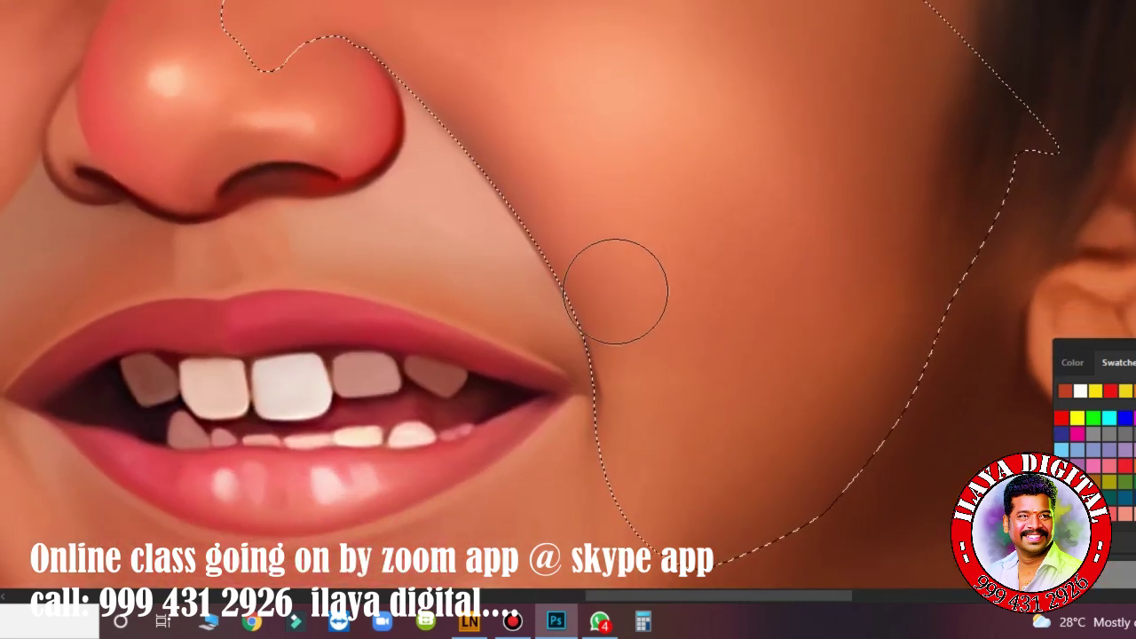
key(bracketright)
key(bracketright)
key(bracketright)
scroll(316, 317, left, 3)
click(11, 344)
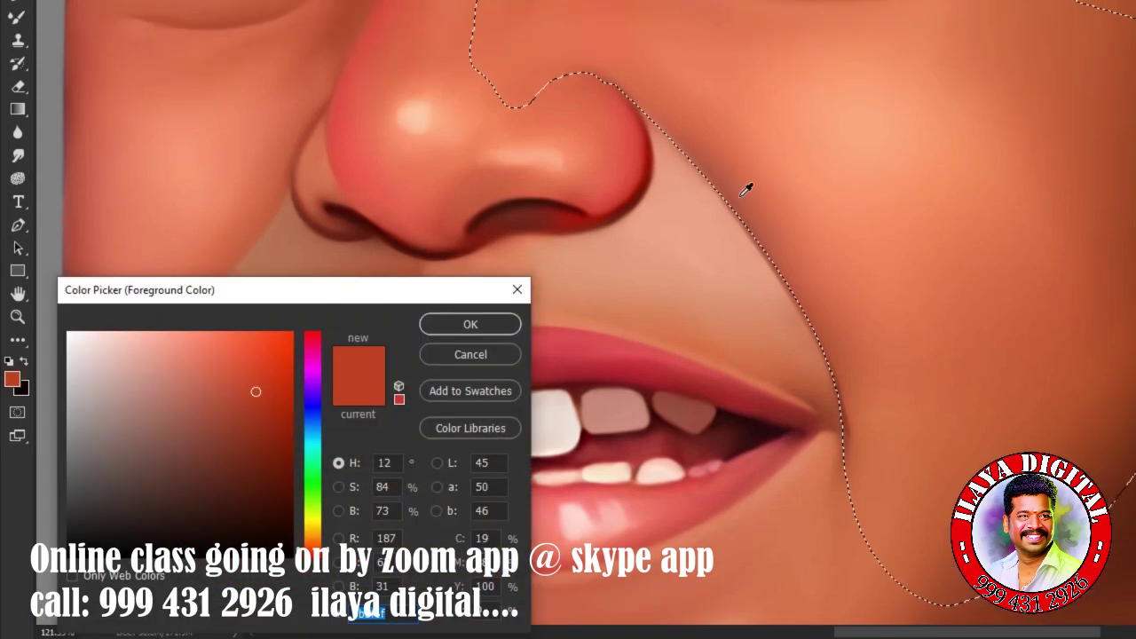
click(462, 324)
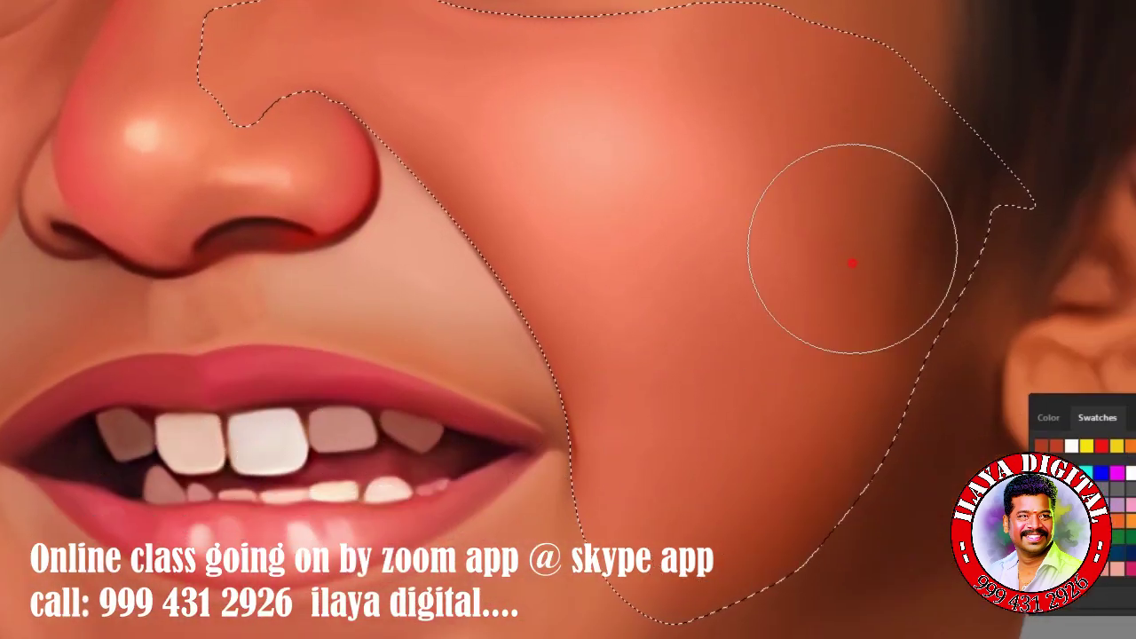
key(ctrl+d)
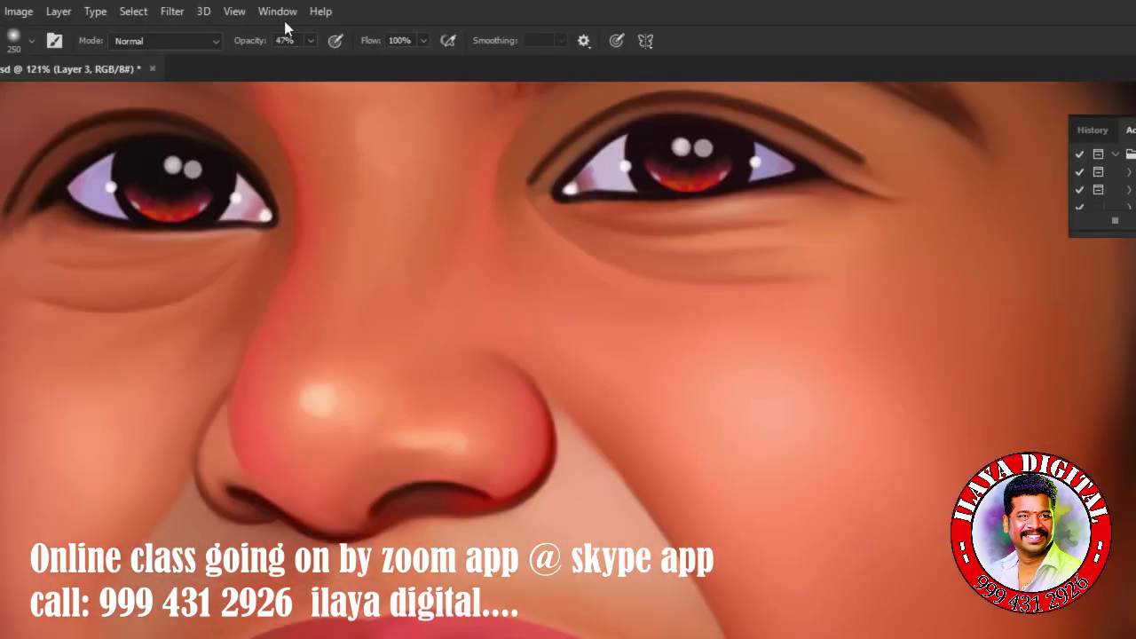
Blur the cheek shading with a 3.5-pixel Gaussian Blur and set brush opacity to 49%.
click(300, 11)
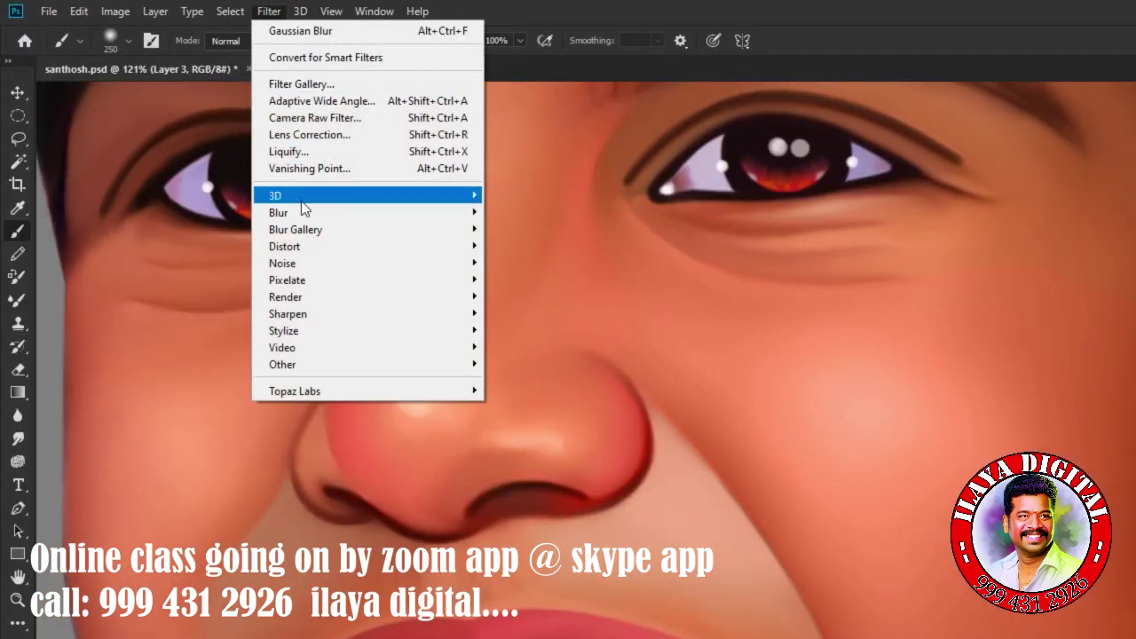
click(530, 278)
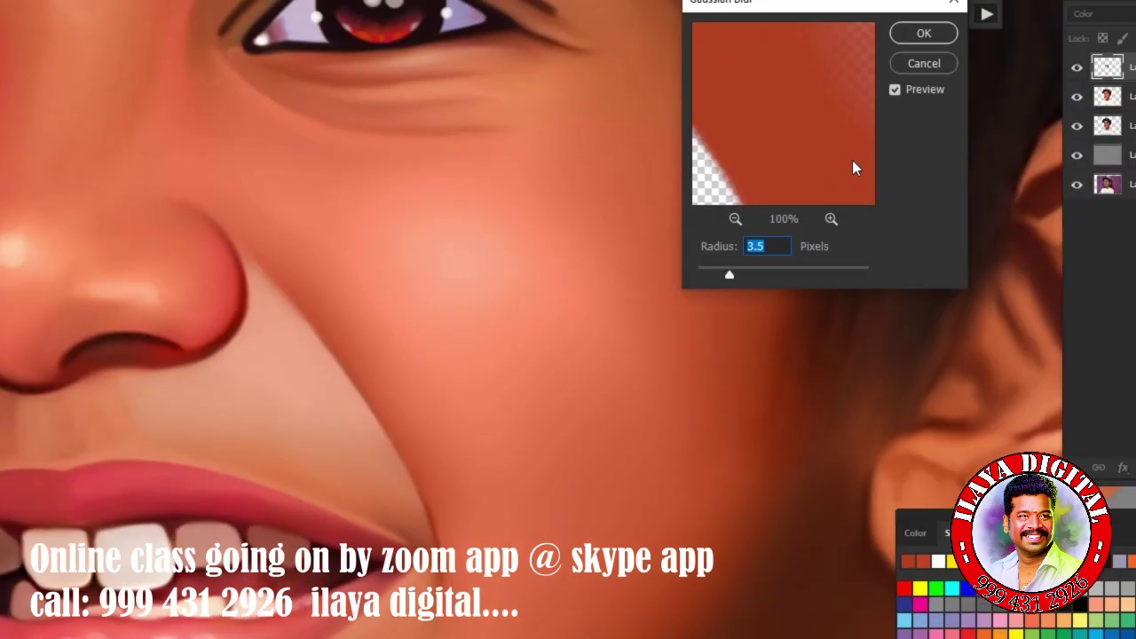
key(Return)
click(335, 40)
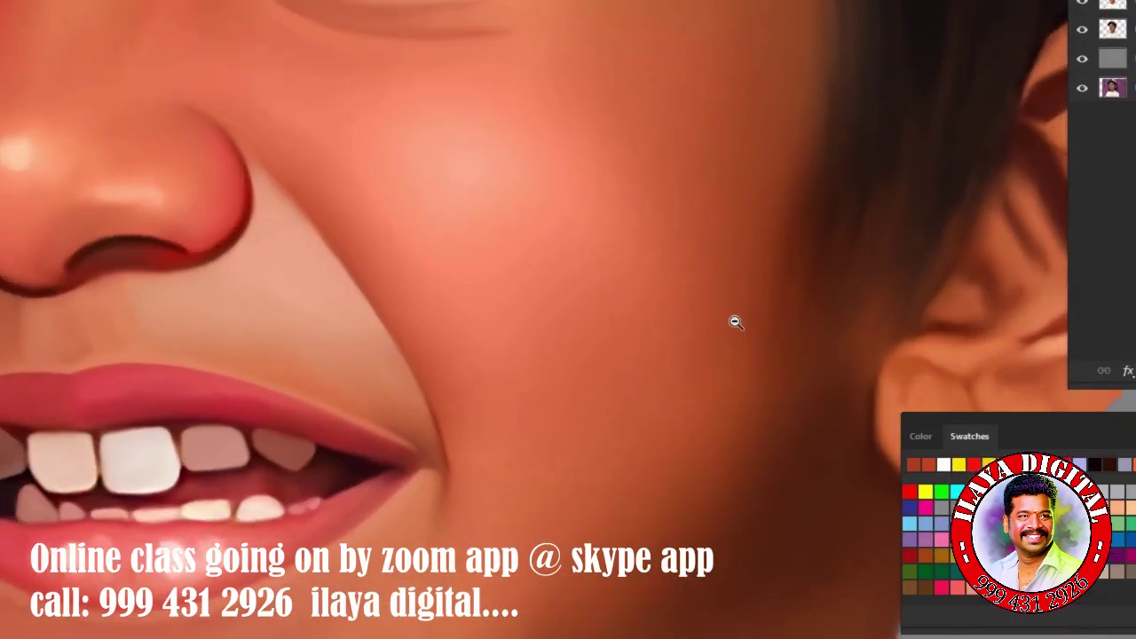
alt+click(735, 322)
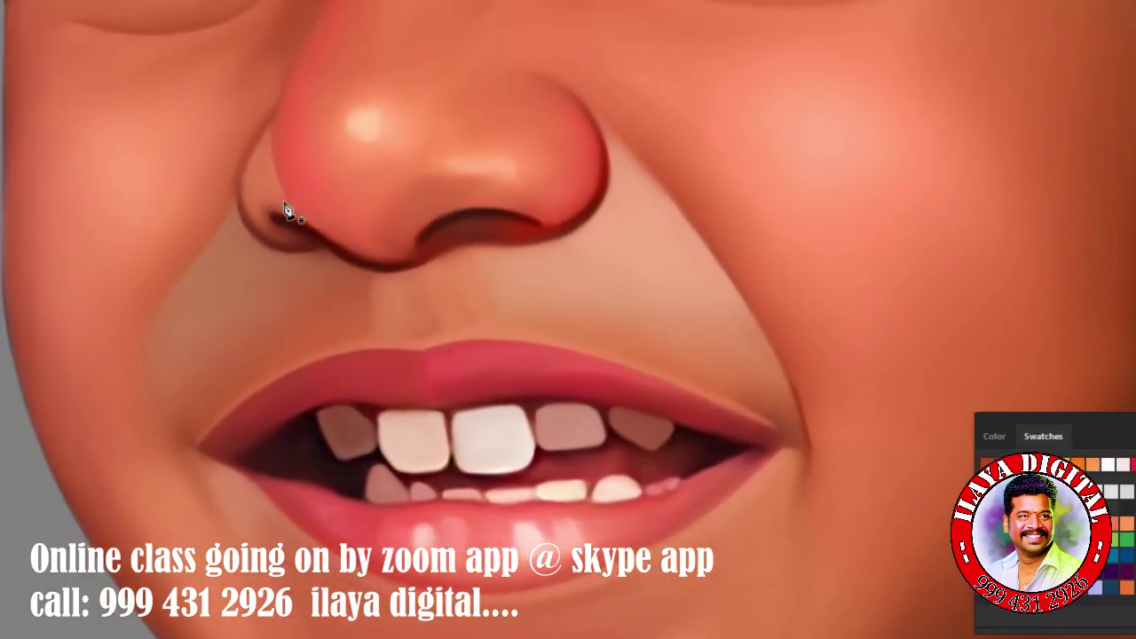
Outline the left cheek from beside the nose to under the eye and make it a selection.
click(334, 163)
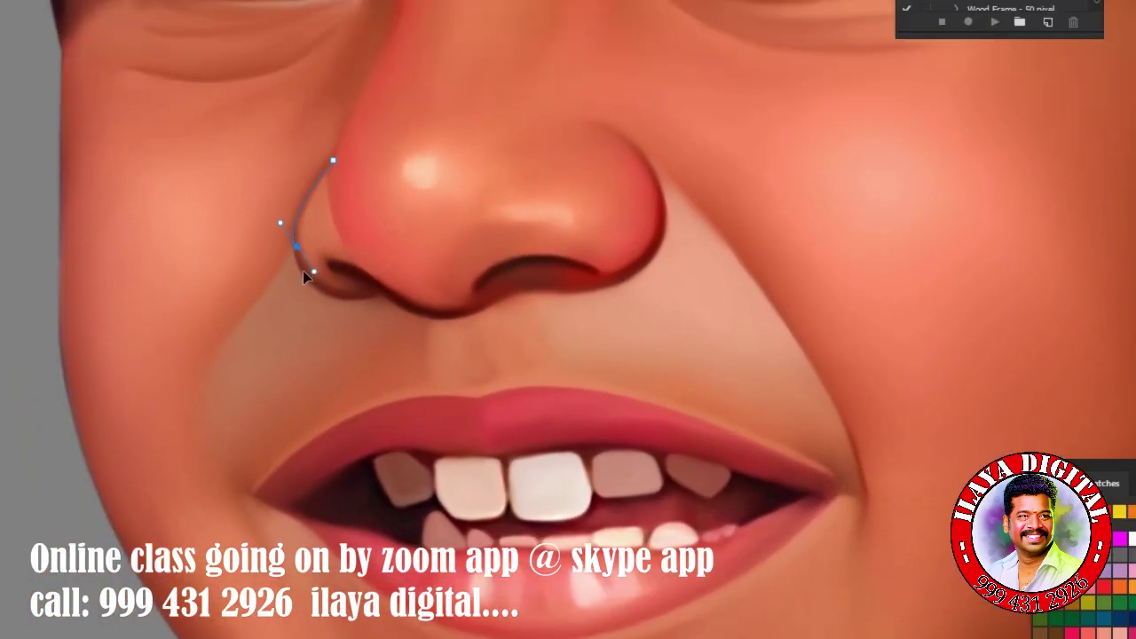
drag(300, 368, 304, 414)
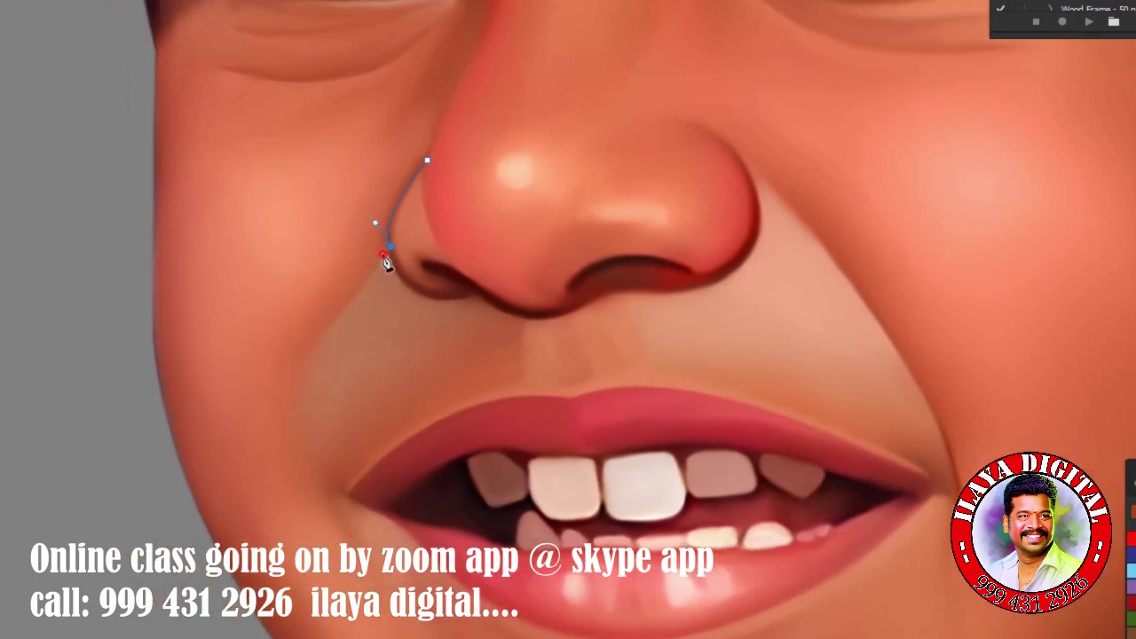
click(287, 482)
click(444, 469)
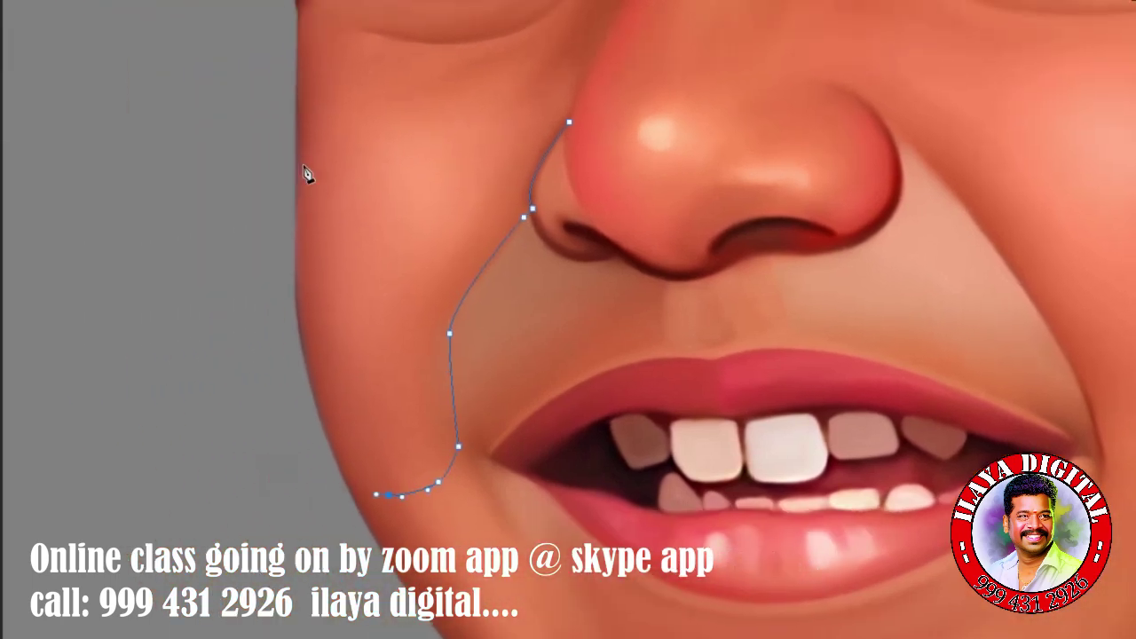
click(309, 157)
click(345, 184)
drag(585, 142, 681, 128)
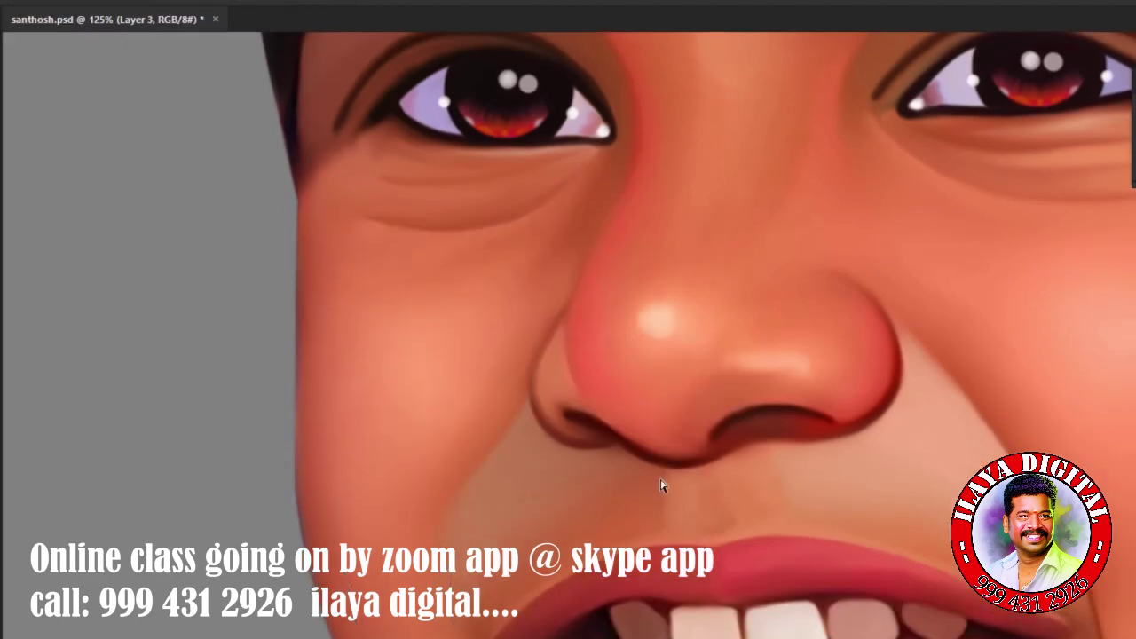
key(ctrl+Return)
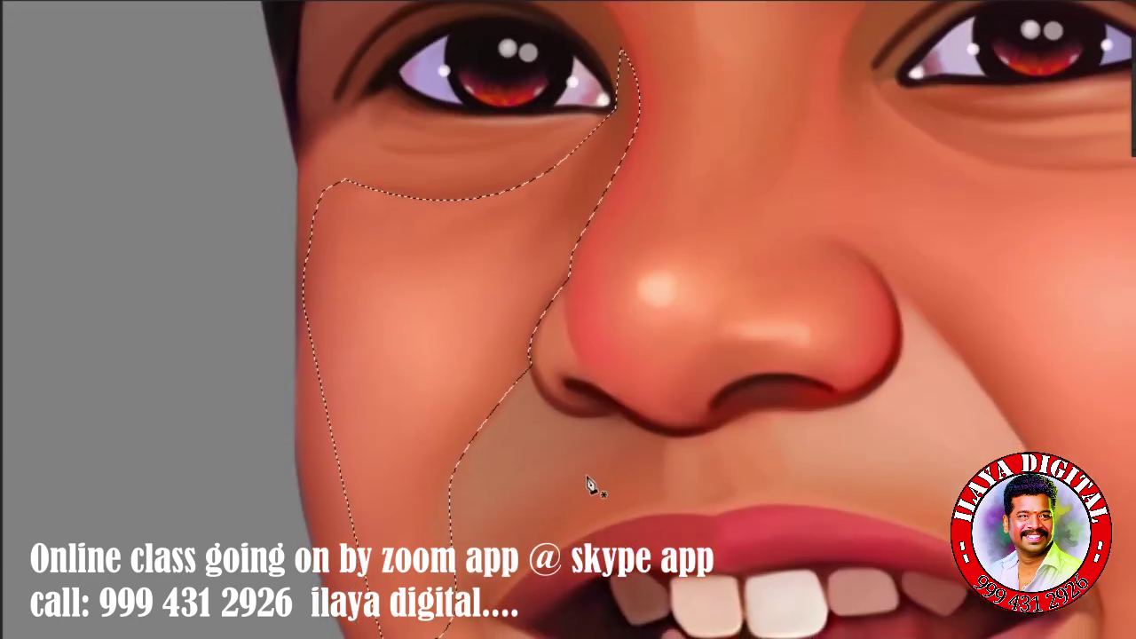
Paint soft colour on the left cheek, deselect, reapply Gaussian Blur, and set the Eraser to 150.
key(b)
mouse_move(565, 255)
mouse_down()
mouse_move(545, 240)
mouse_move(440, 322)
mouse_up()
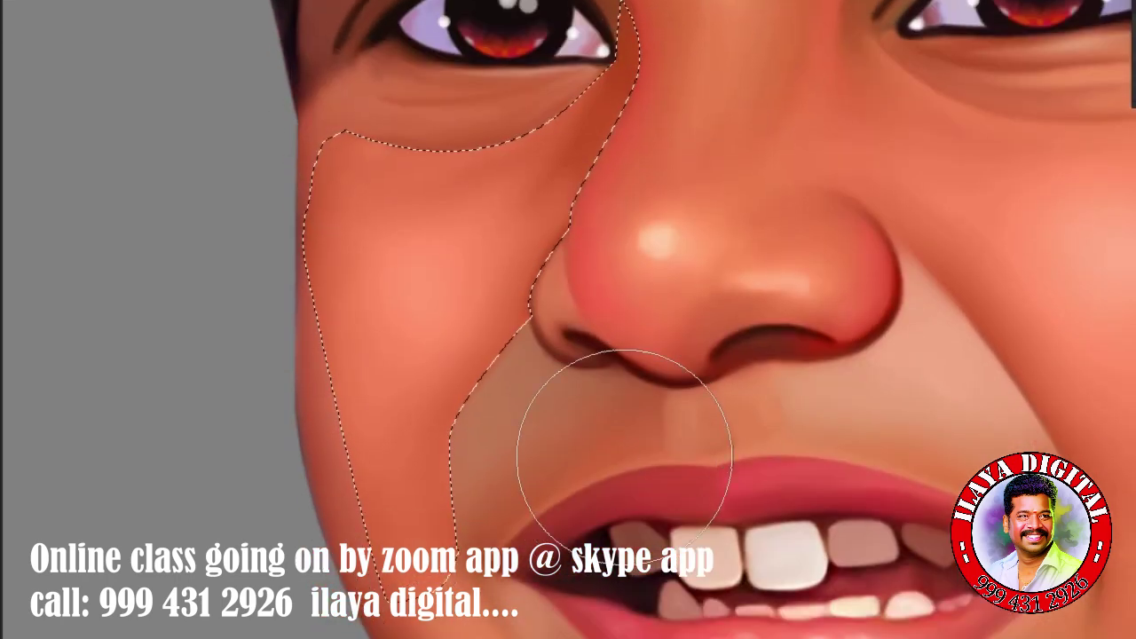
key(ctrl+d)
click(268, 10)
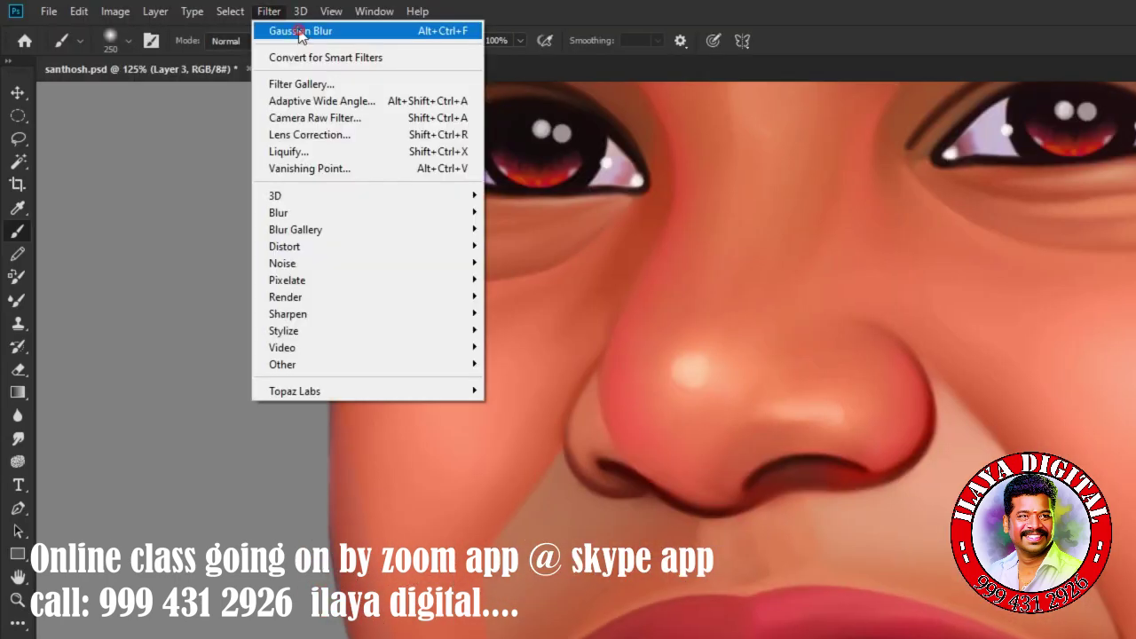
click(293, 28)
key(e)
key(bracketleft)
key(bracketleft)
key(bracketleft)
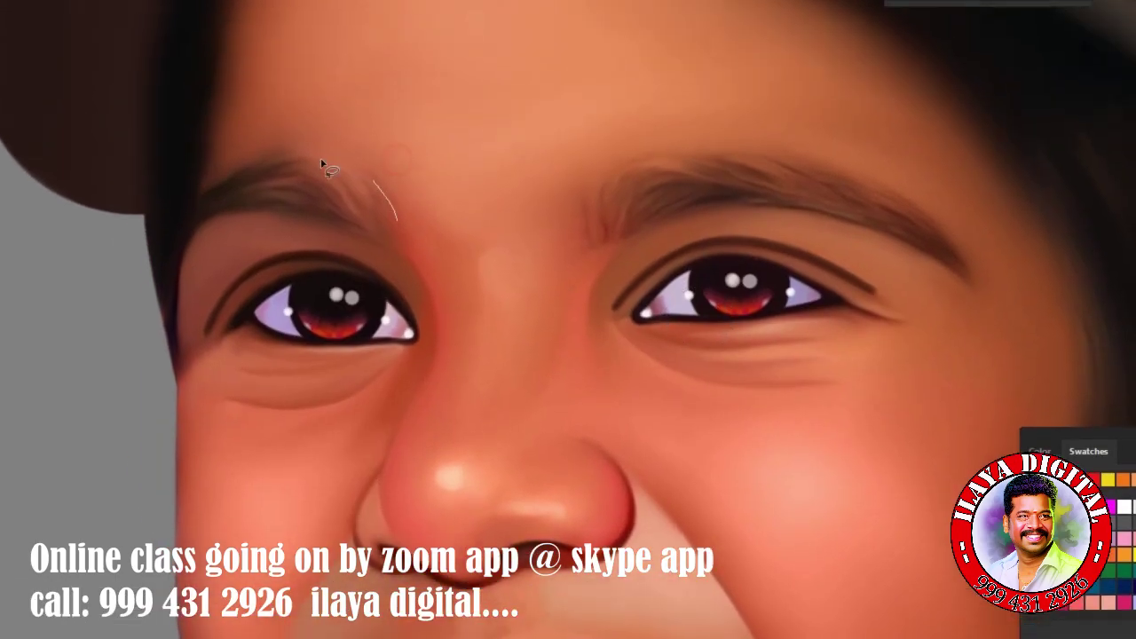
Lasso the forehead, shade it with a large soft brush, and reapply Gaussian Blur.
mouse_move(639, 239)
mouse_down()
mouse_move(596, 371)
mouse_move(233, 426)
mouse_up()
key(b)
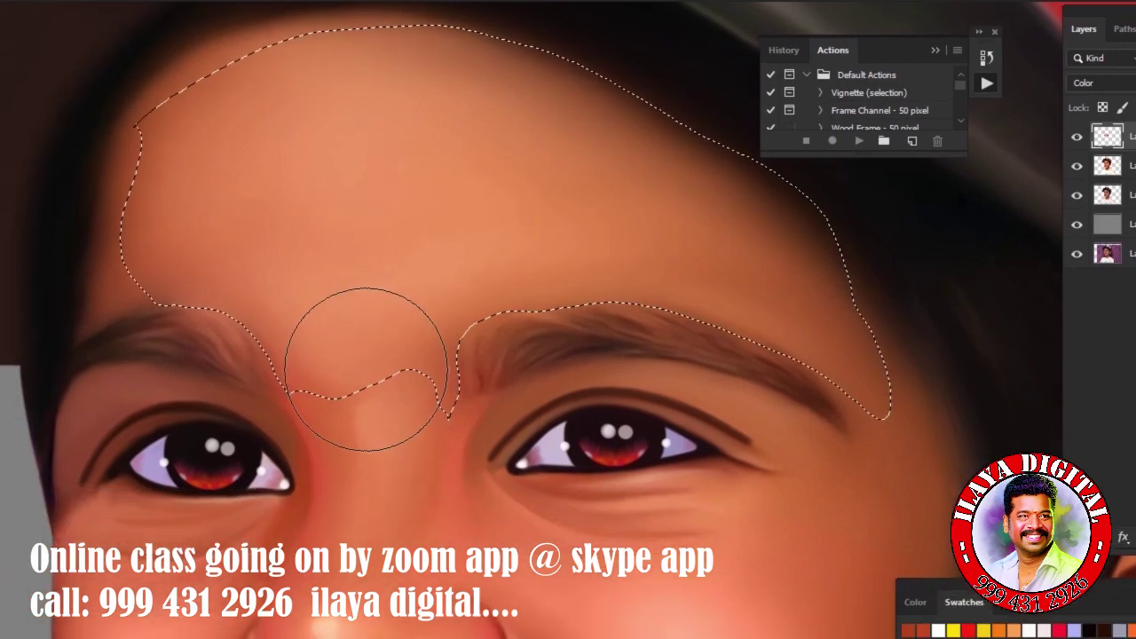
key(bracketright)
key(bracketright)
key(bracketright)
key(bracketright)
key(bracketright)
key(bracketright)
key(bracketright)
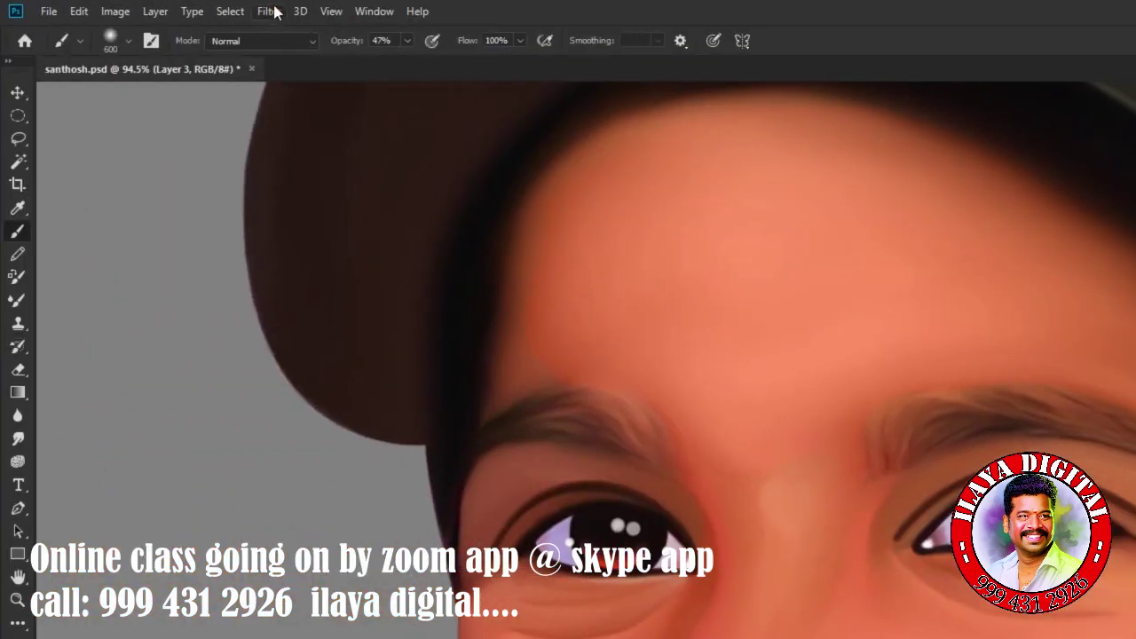
click(268, 10)
click(297, 34)
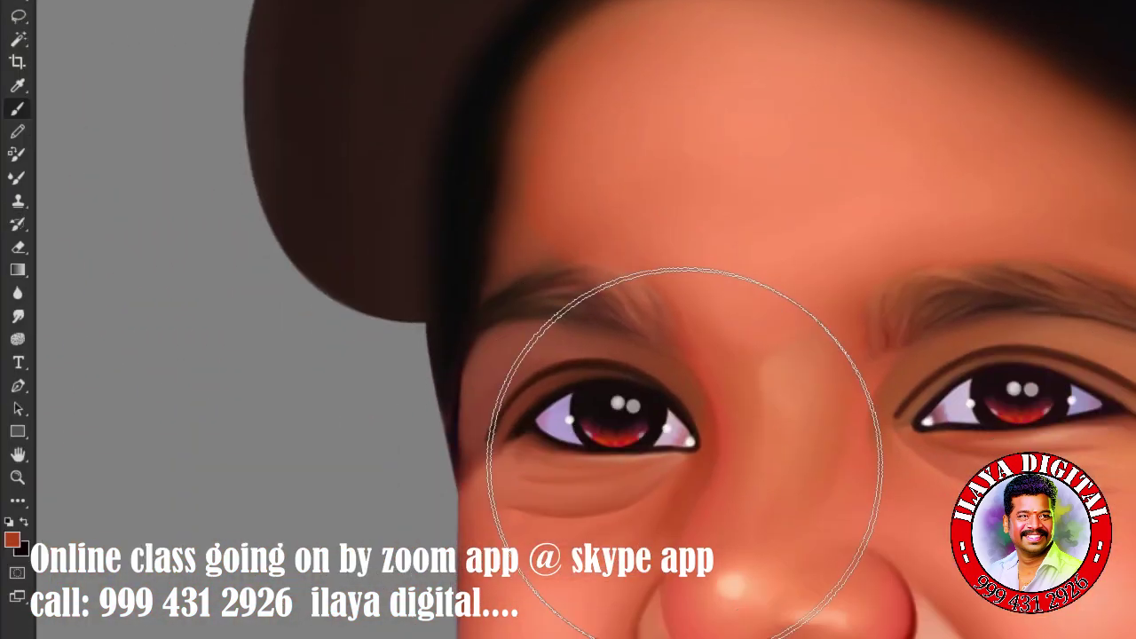
Erase the reddish tint between the eyebrows with a smaller Eraser.
key(e)
key(bracketleft)
key(bracketleft)
key(bracketleft)
key(bracketleft)
key(bracketleft)
key(bracketleft)
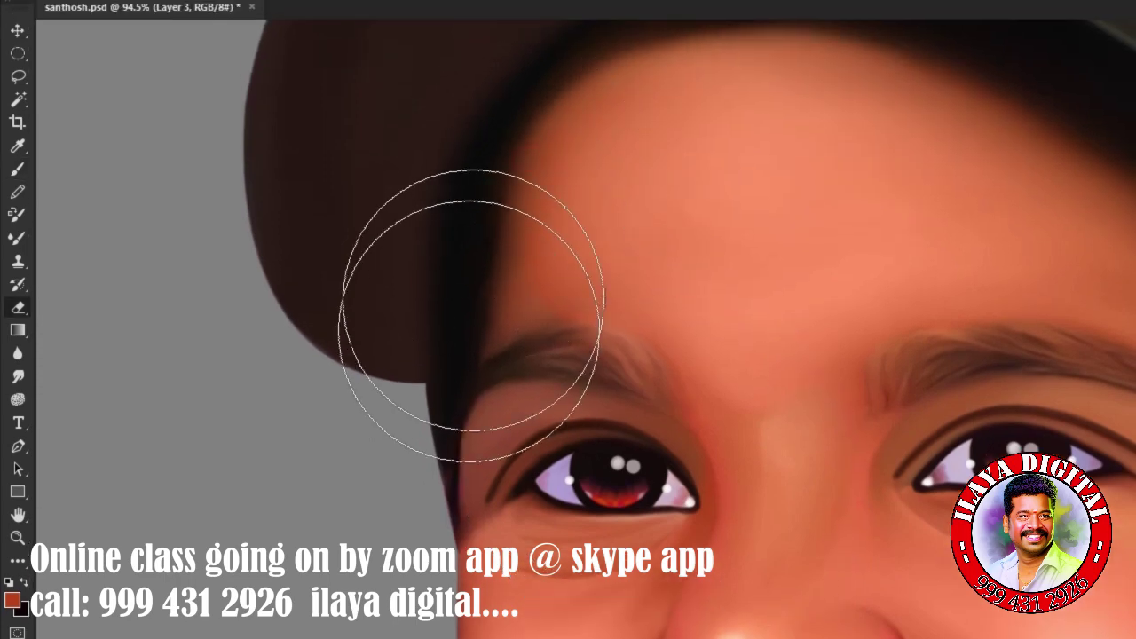
key(bracketleft)
key(bracketleft)
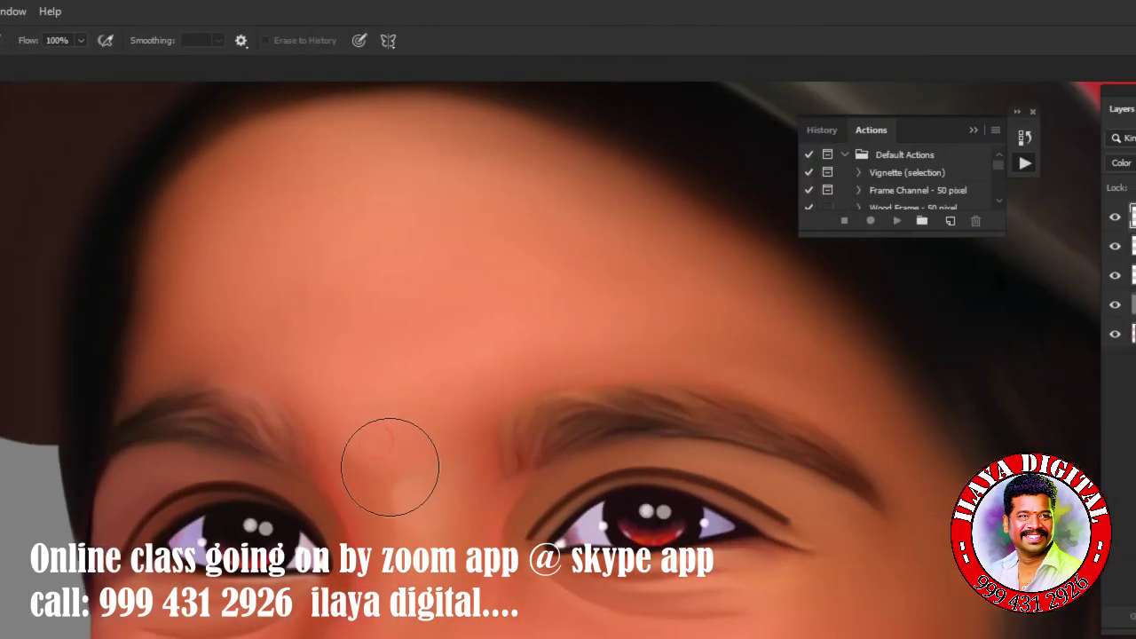
key(bracketleft)
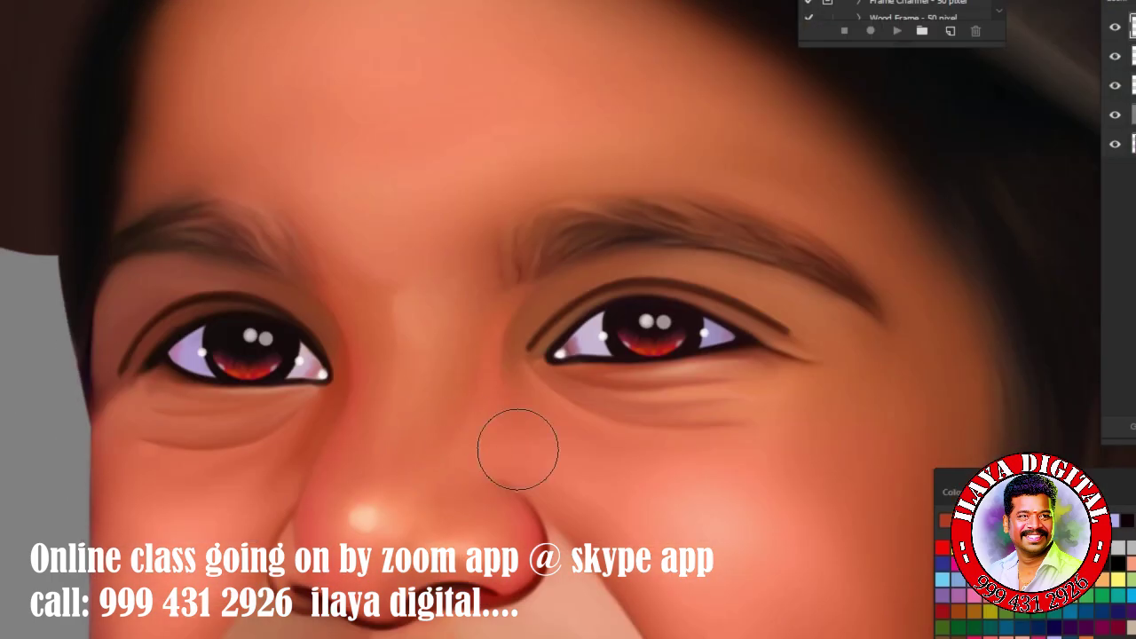
scroll(550, 382, up, 2)
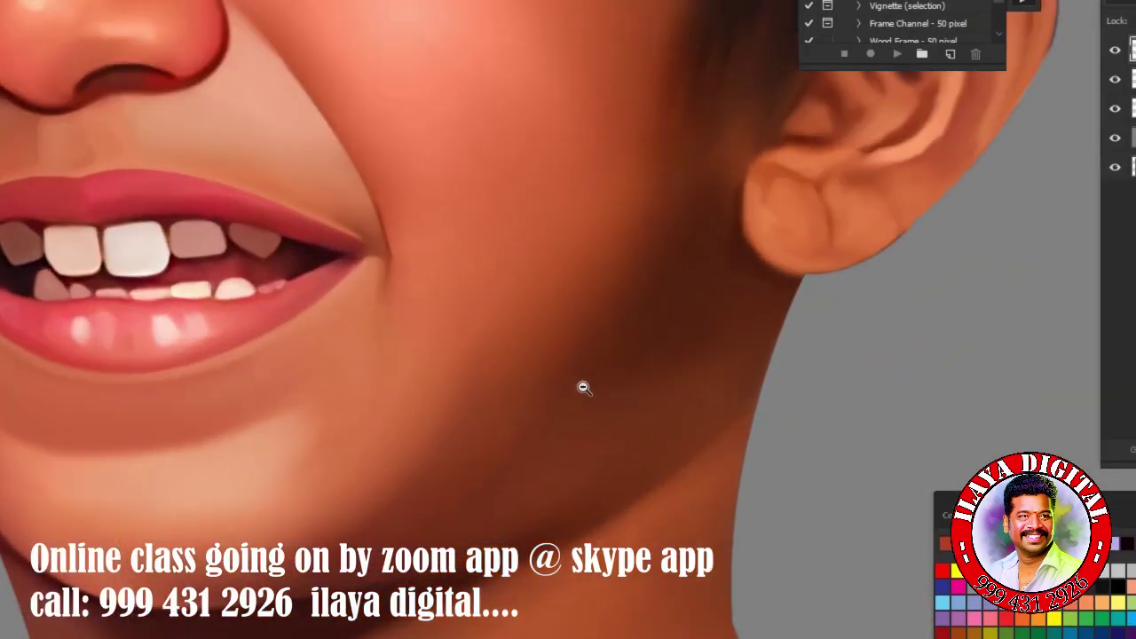
scroll(674, 363, up, 2)
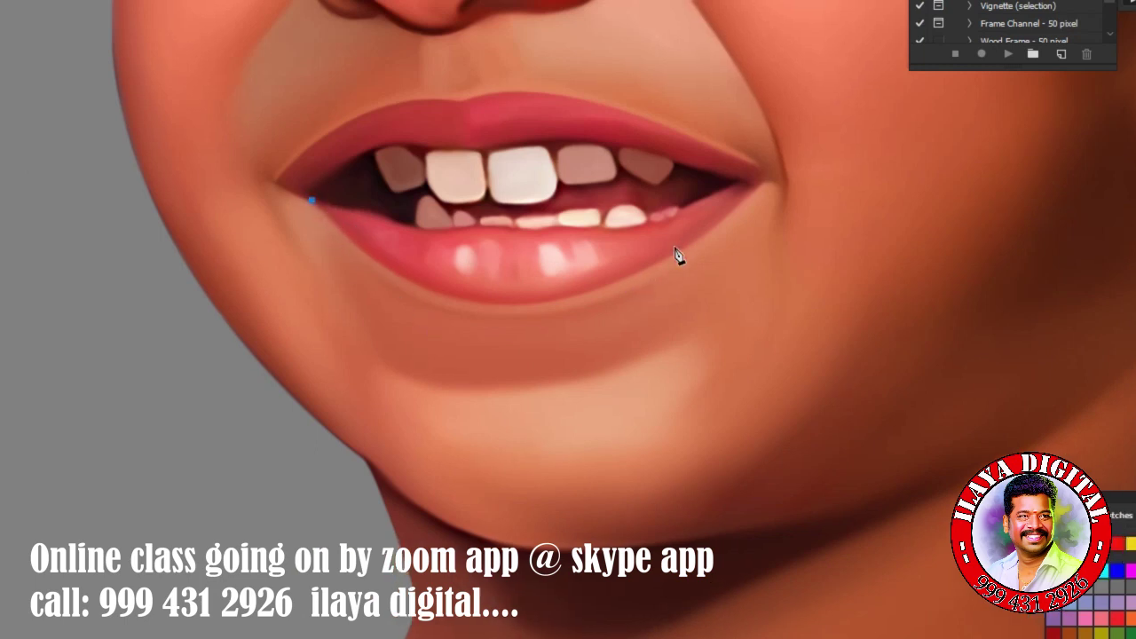
Trace both lips excluding the teeth with the Pen and feather the selection by 3 pixels.
drag(721, 223, 851, 164)
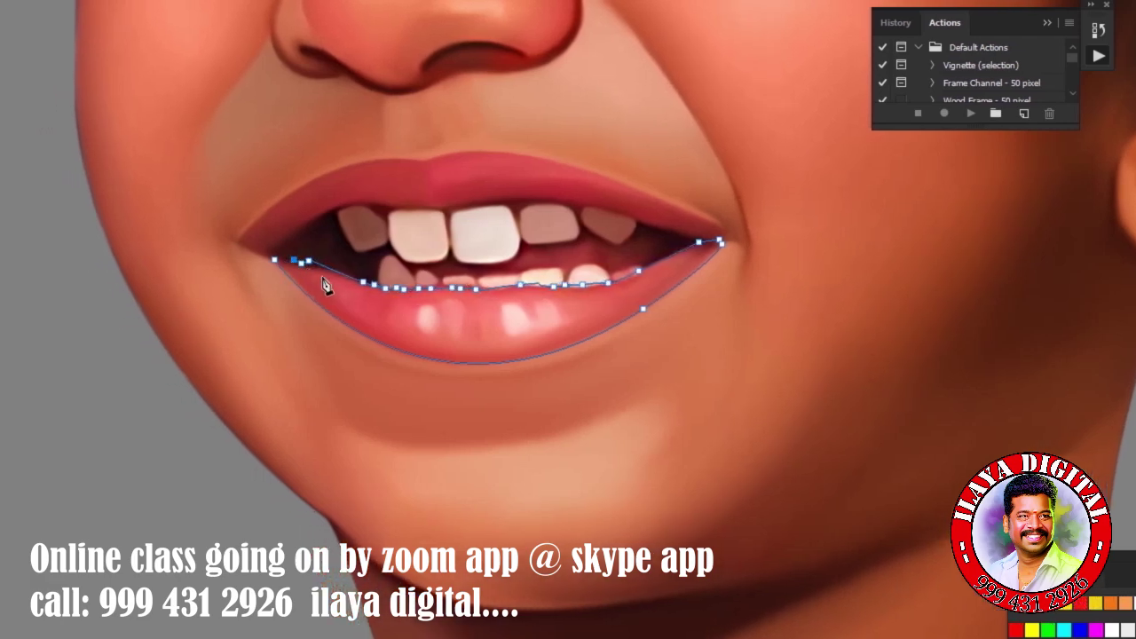
click(283, 262)
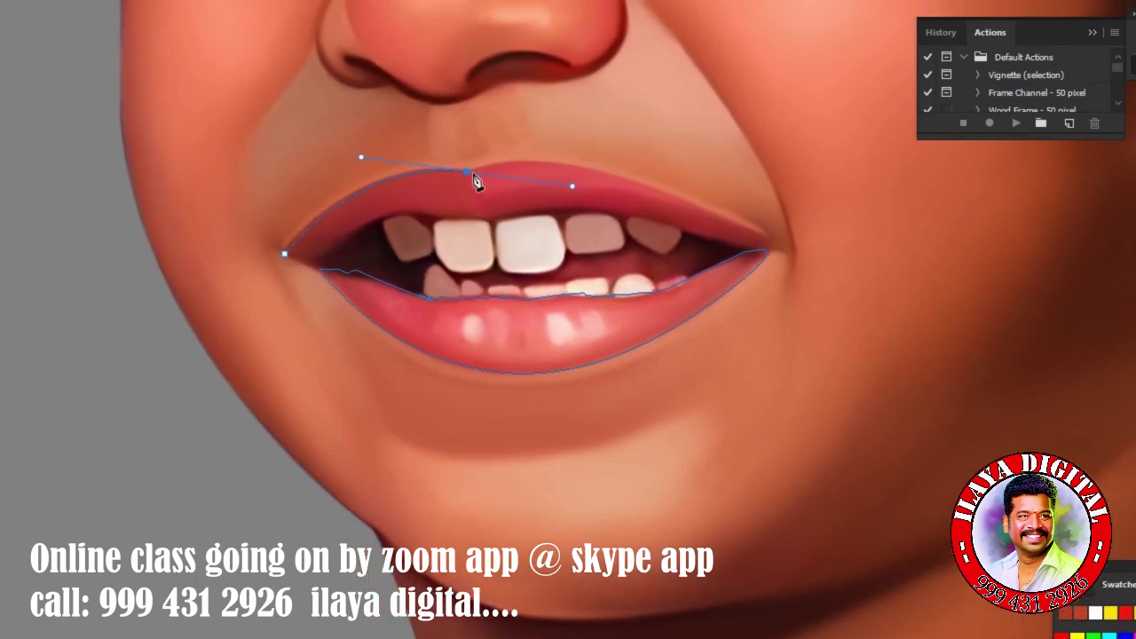
drag(766, 249, 851, 364)
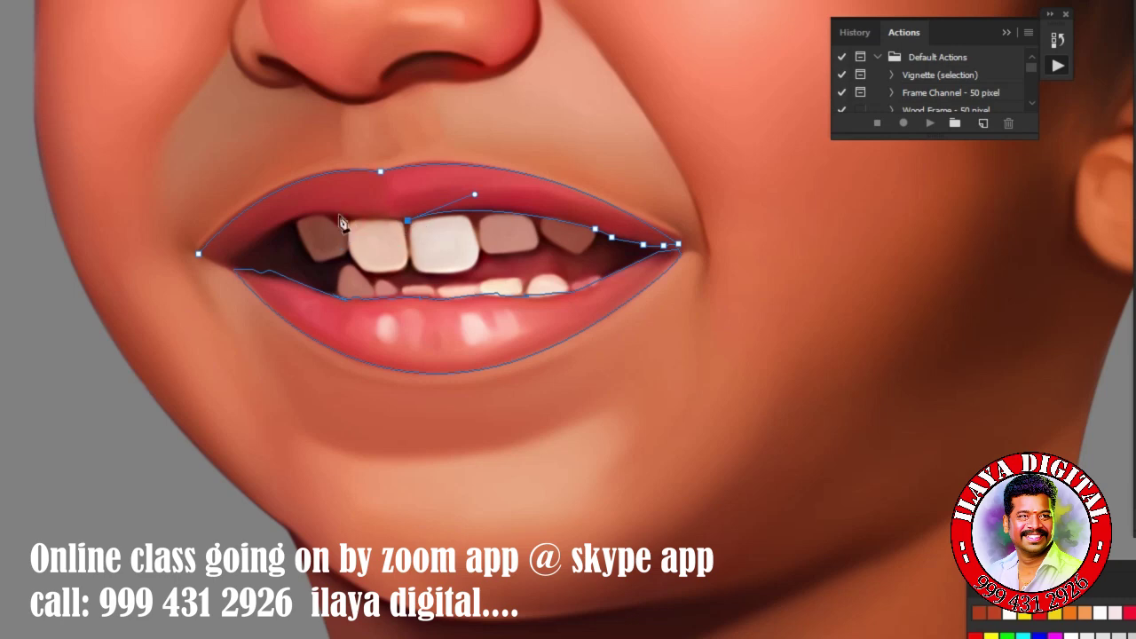
key(ctrl+Return)
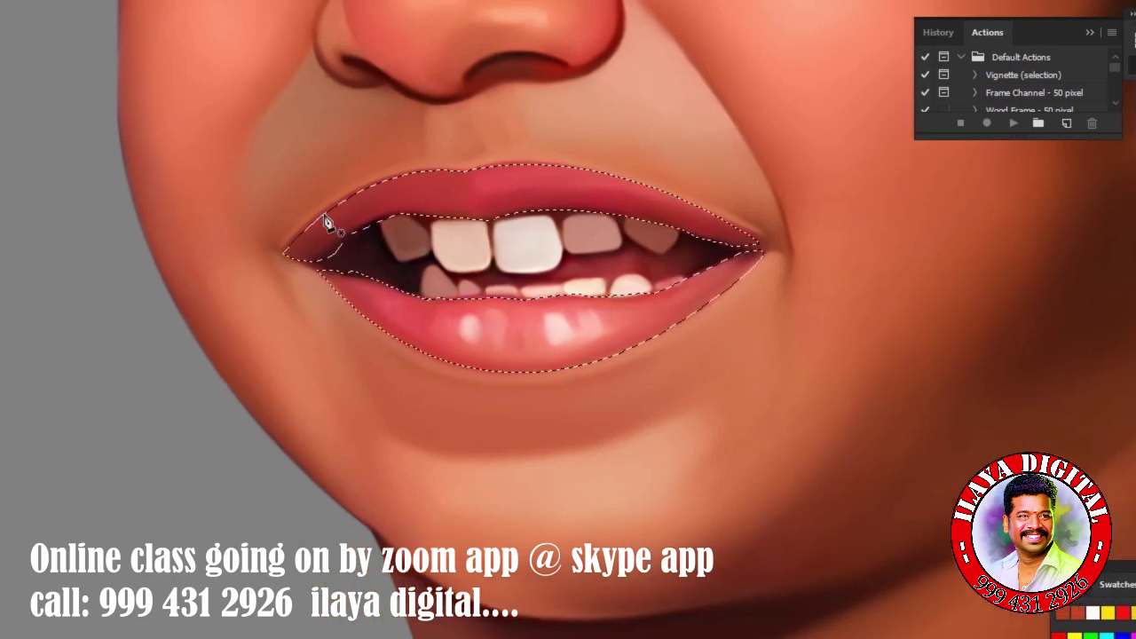
key(shift+F6)
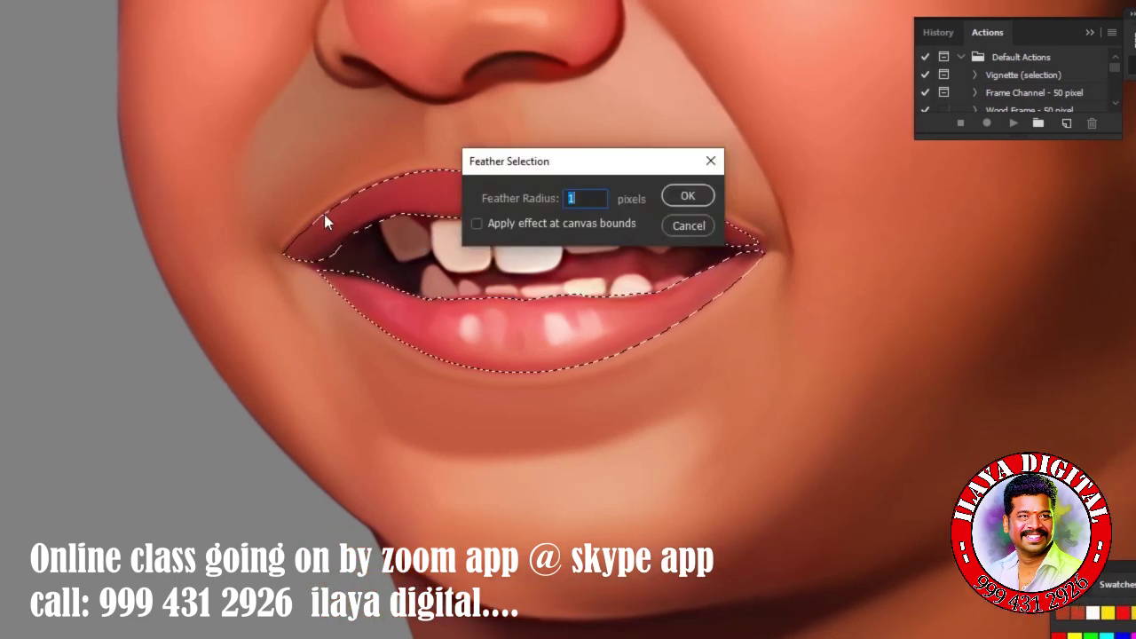
text(3)
key(Return)
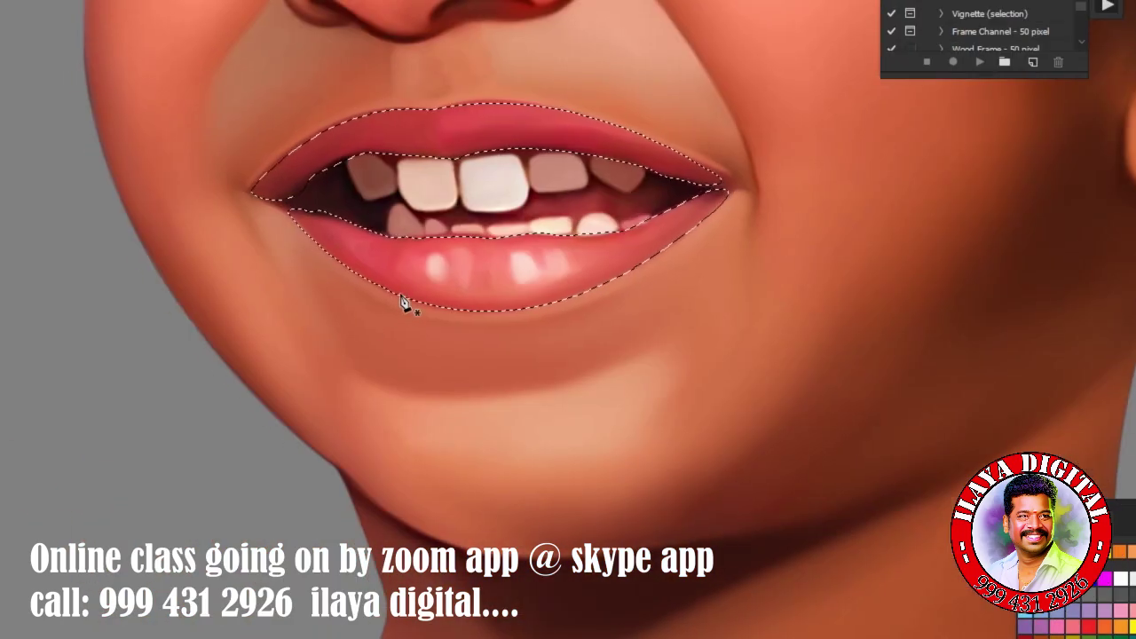
Paint the selected lips vivid pink with a large soft brush, then exit full-screen view.
key(b)
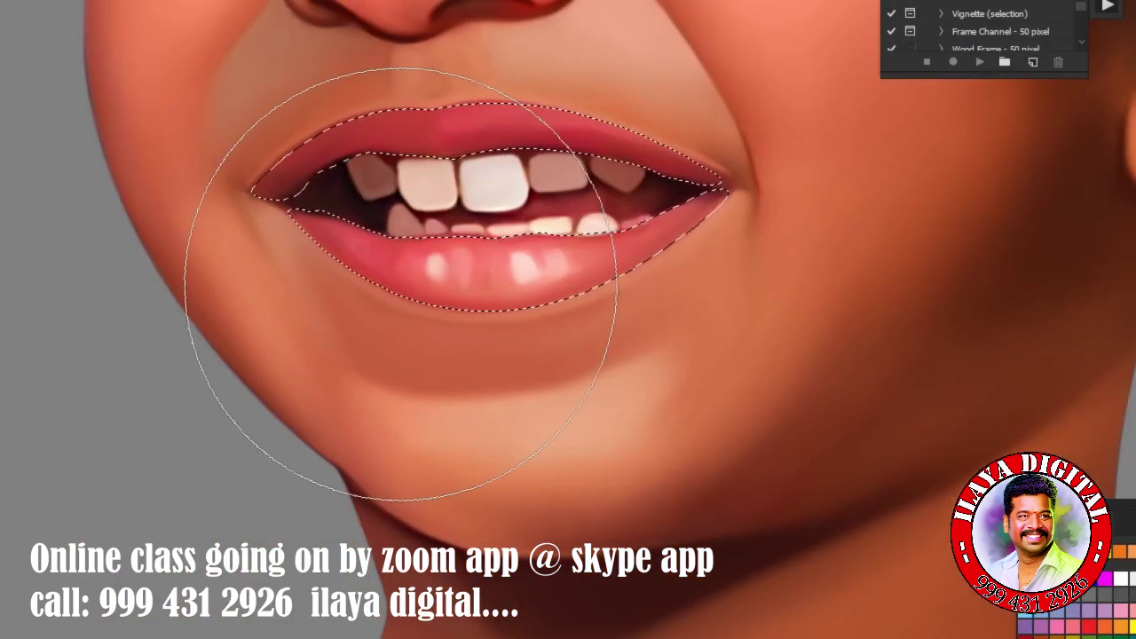
click(7, 435)
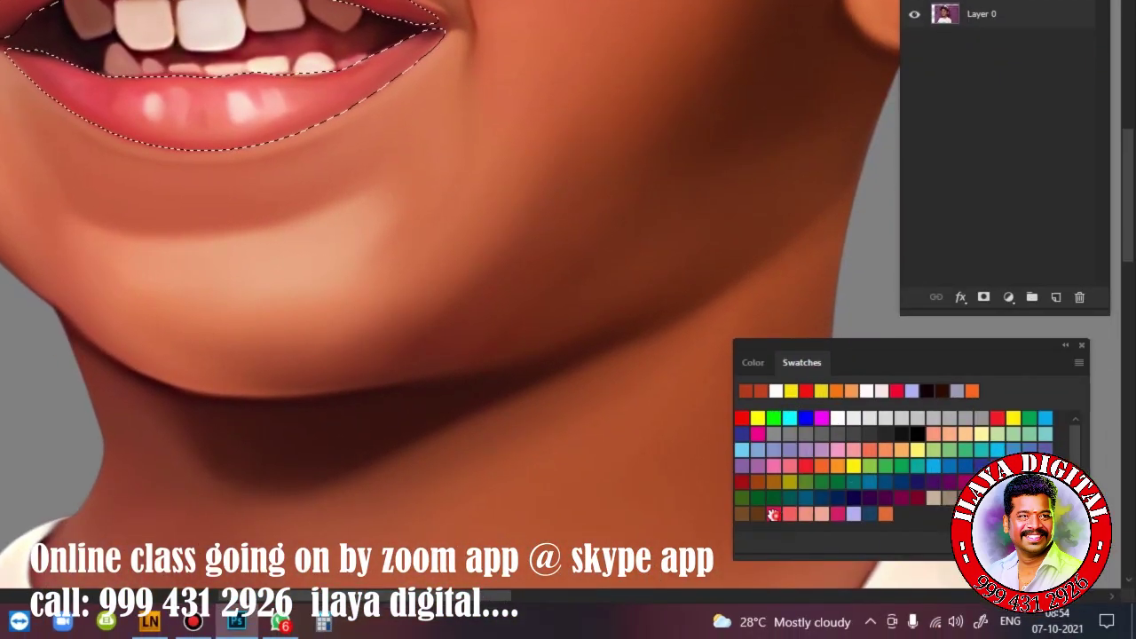
click(818, 518)
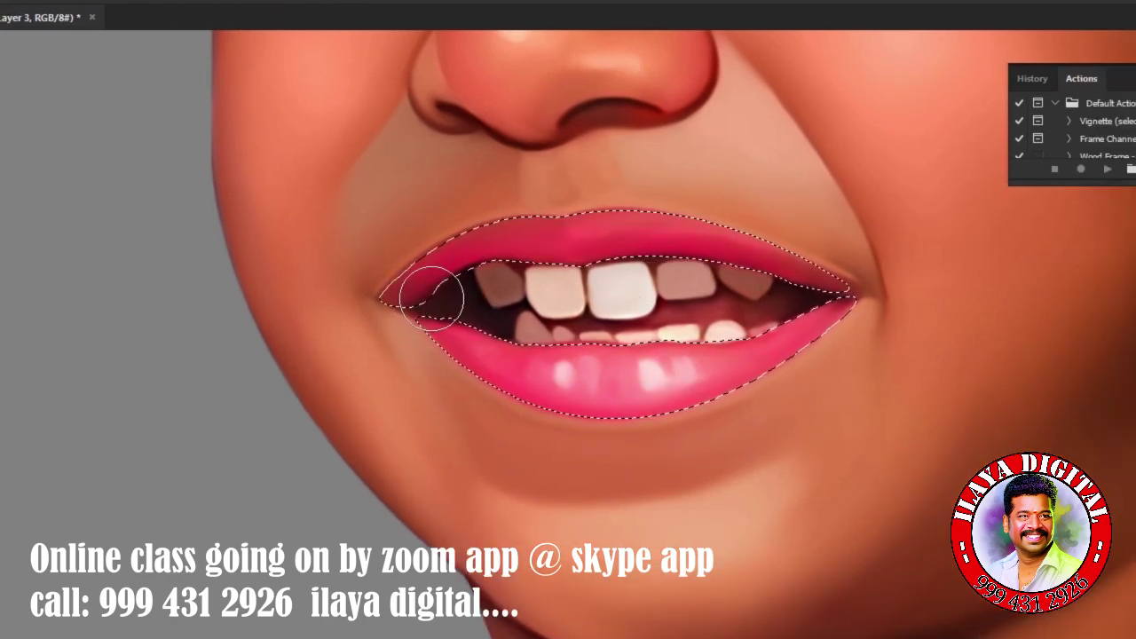
drag(432, 298, 534, 273)
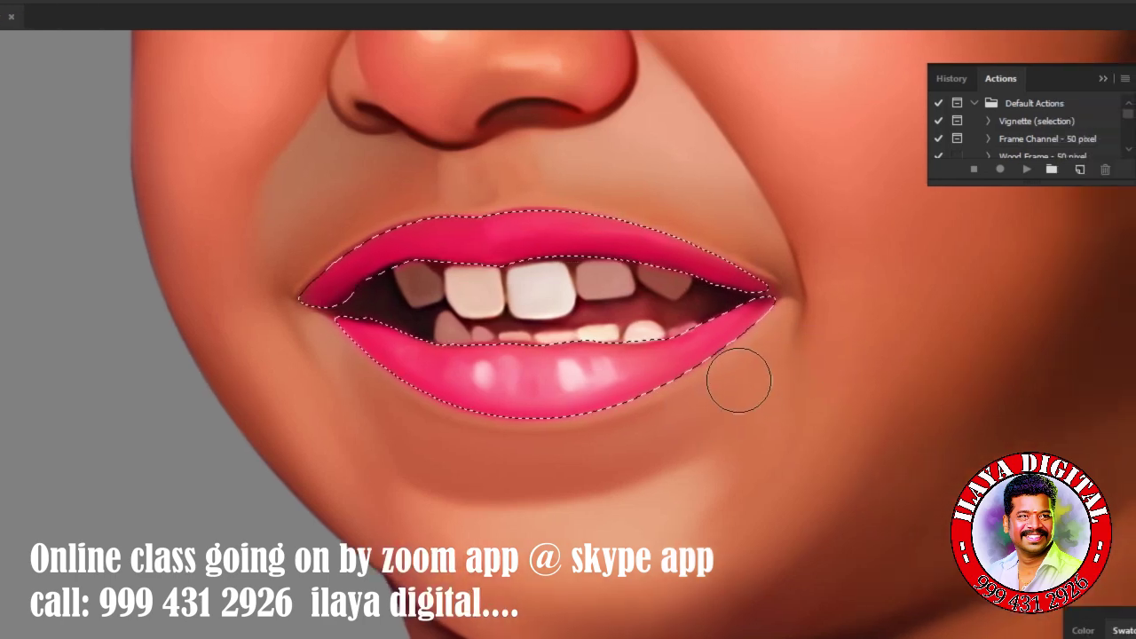
scroll(738, 379, down, 3)
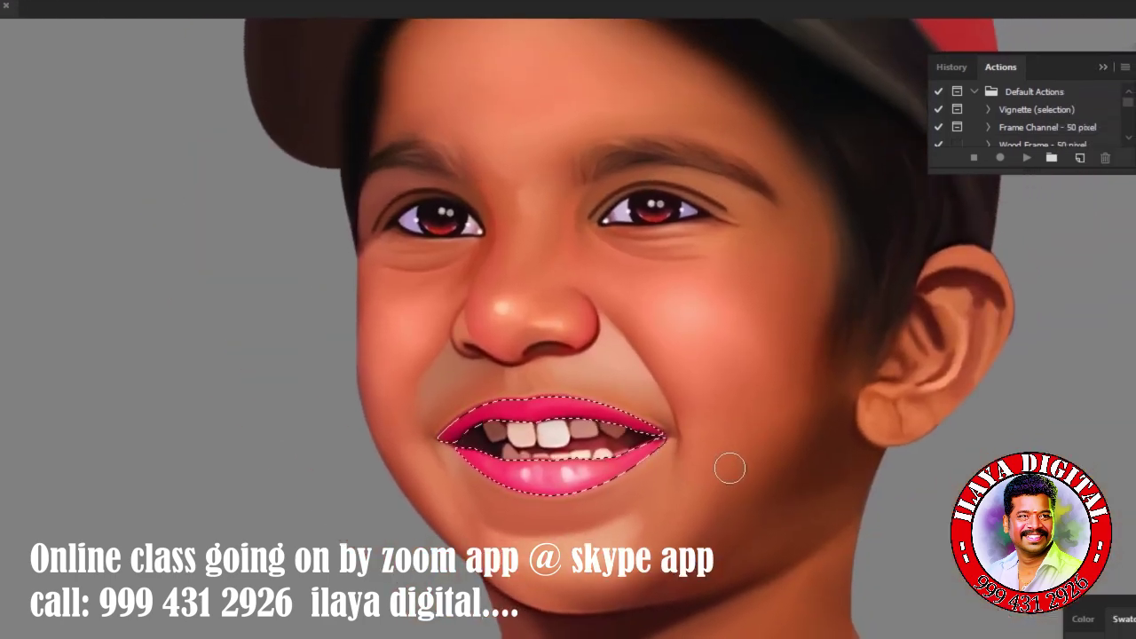
key(f)
click(269, 11)
key(Escape)
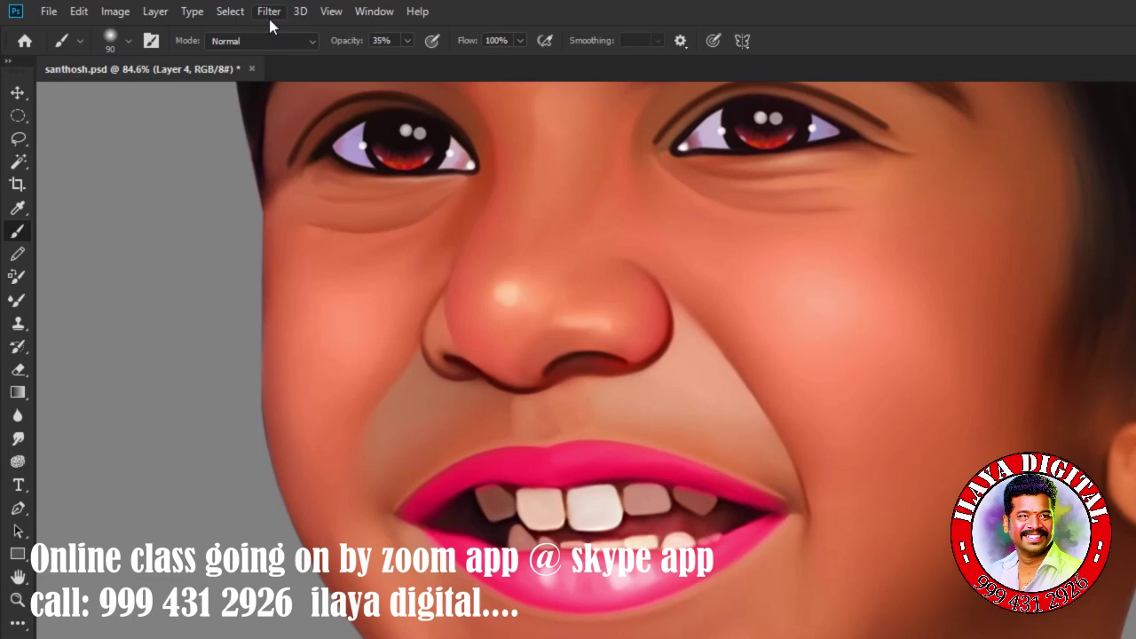
Soften Layer 4 with a Gaussian Blur of about 1.4 pixels.
click(269, 11)
click(301, 29)
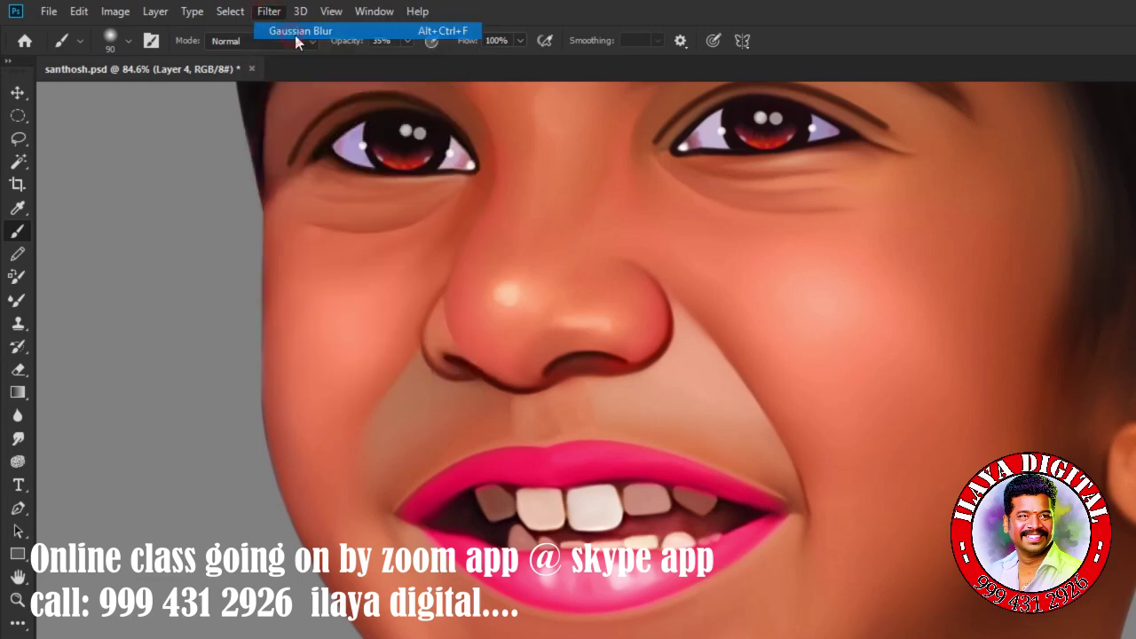
click(268, 11)
mouse_move(279, 212)
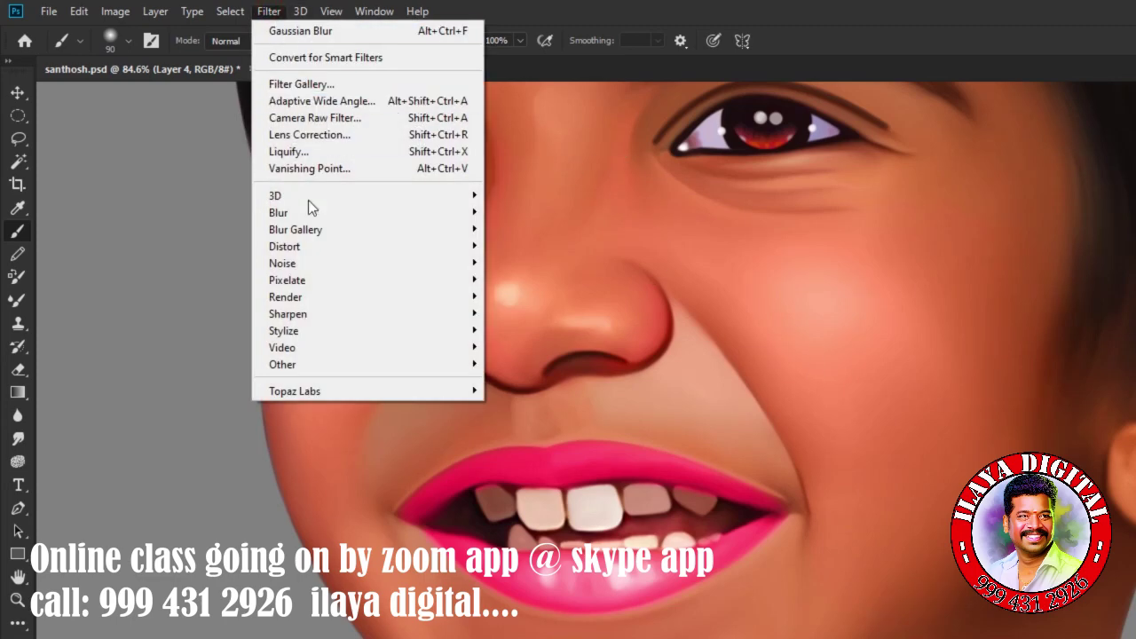
click(537, 281)
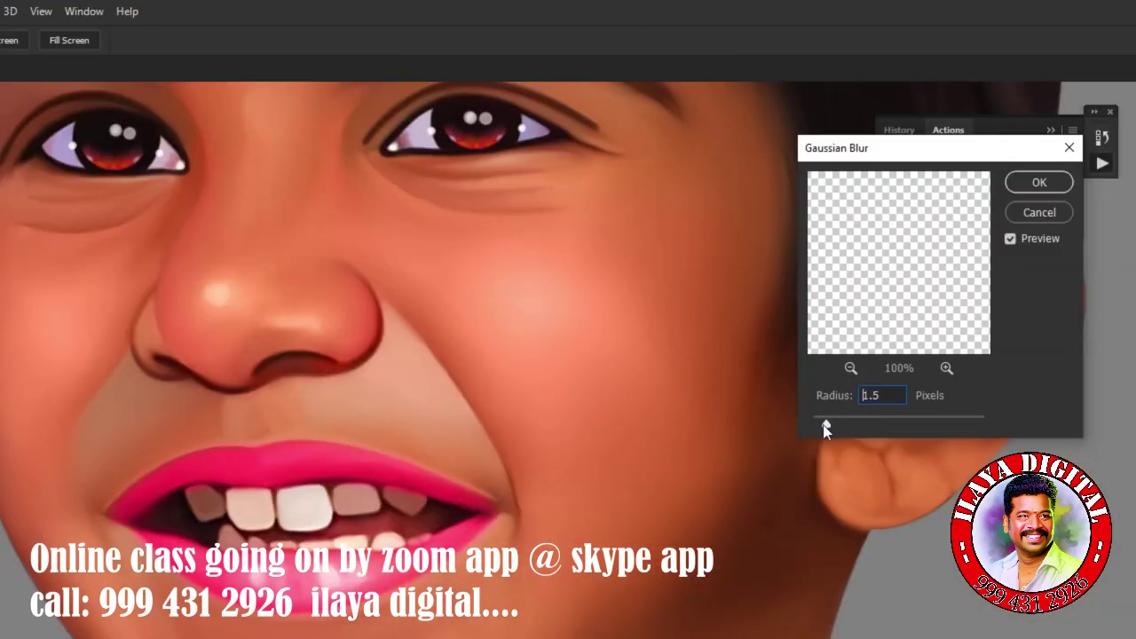
mouse_move(811, 425)
mouse_down()
mouse_move(844, 426)
mouse_move(805, 428)
mouse_up()
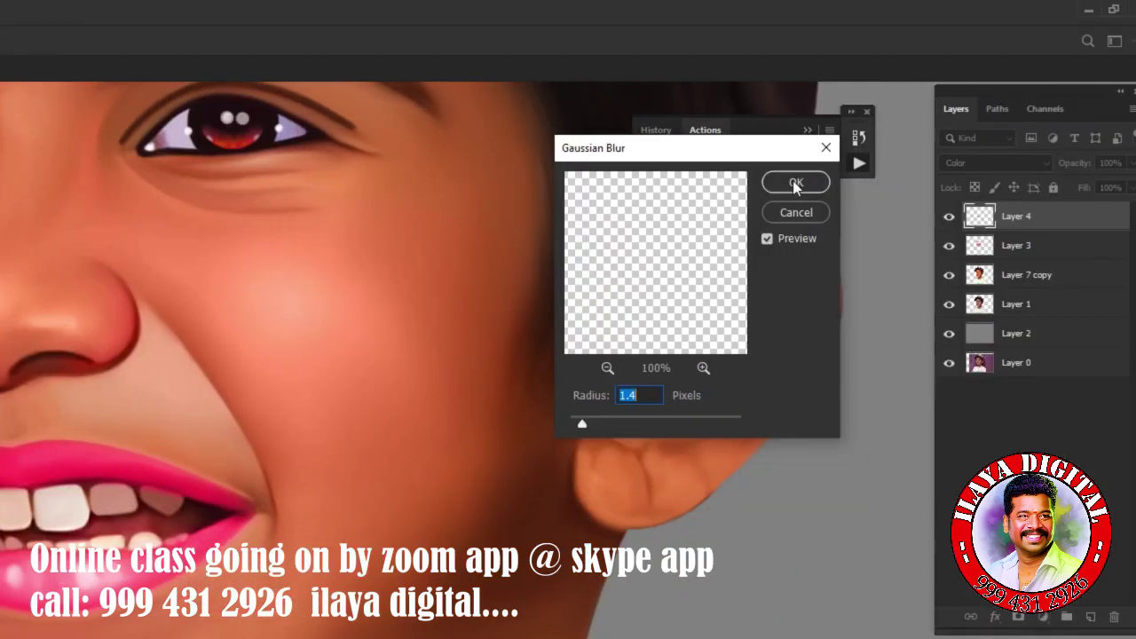
click(975, 182)
Zoom out to view the whole face and bring up Hue/Saturation.
click(285, 462)
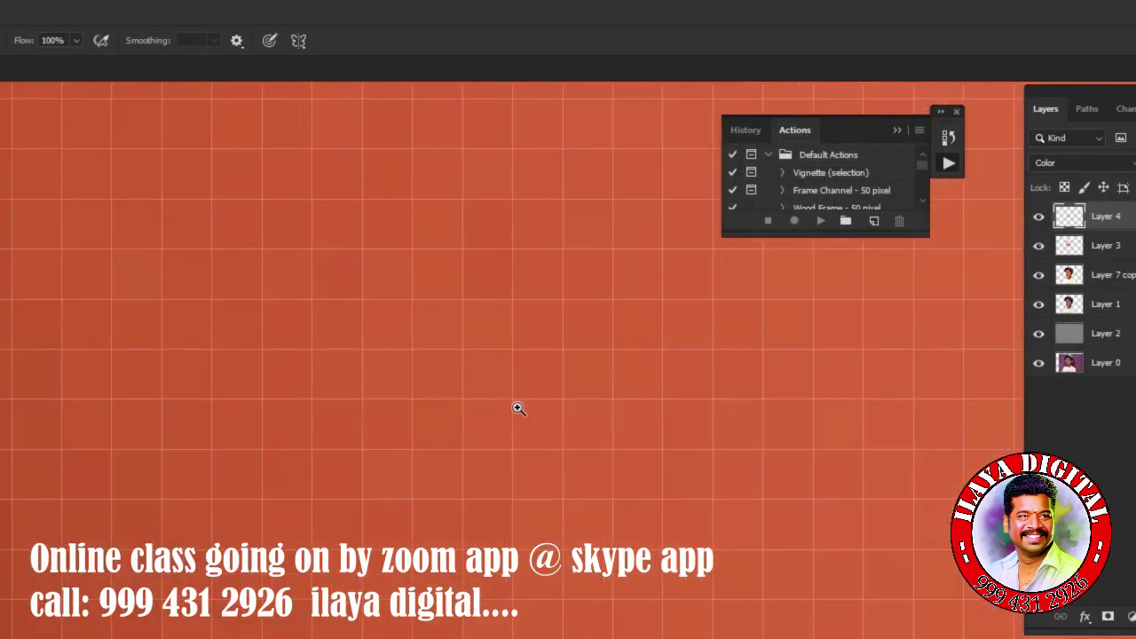
key(ctrl+minus)
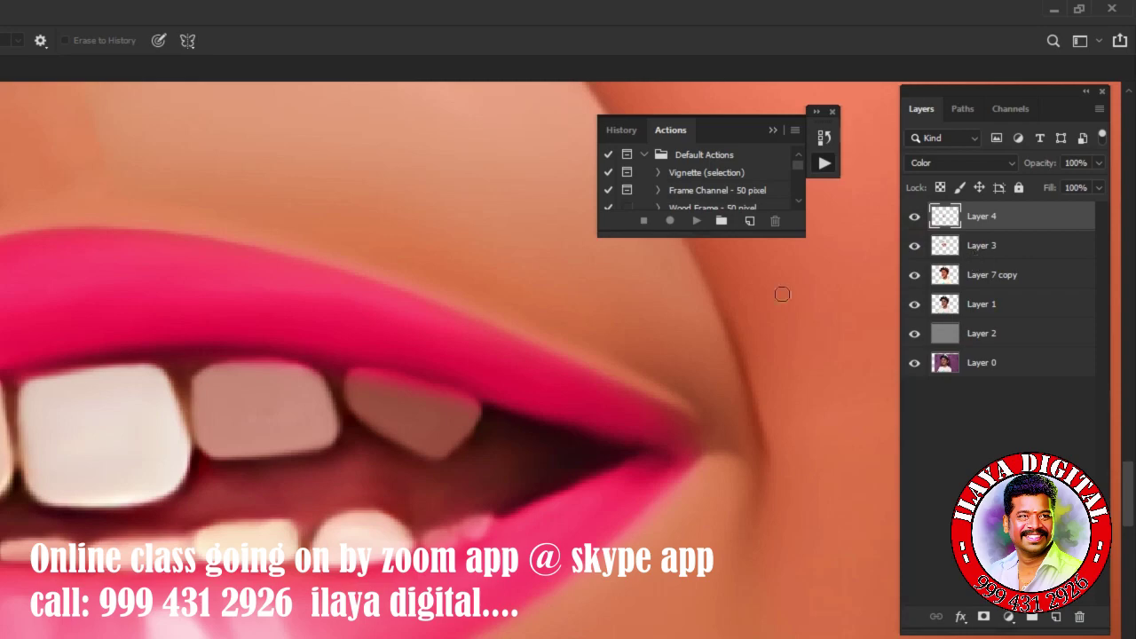
key(ctrl+minus)
key(ctrl+minus)
key(ctrl+u)
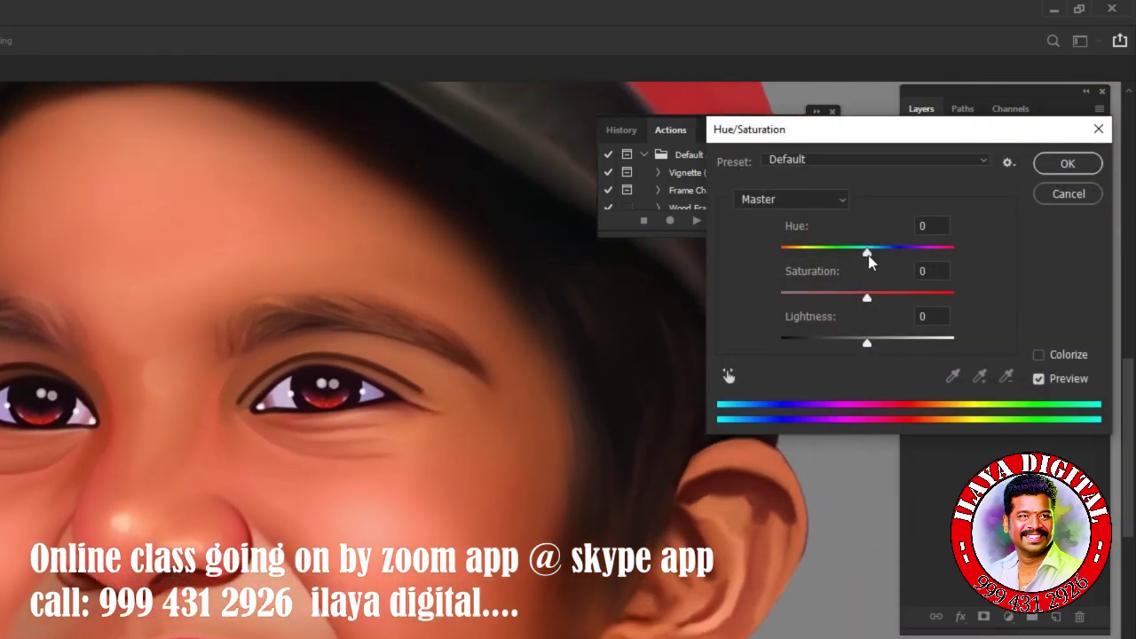
Discard a trial hue shift and compare layer visibility, leaving Layer 3 hidden.
mouse_move(867, 252)
mouse_down()
mouse_move(907, 258)
mouse_move(789, 252)
mouse_up()
click(1068, 193)
click(913, 218)
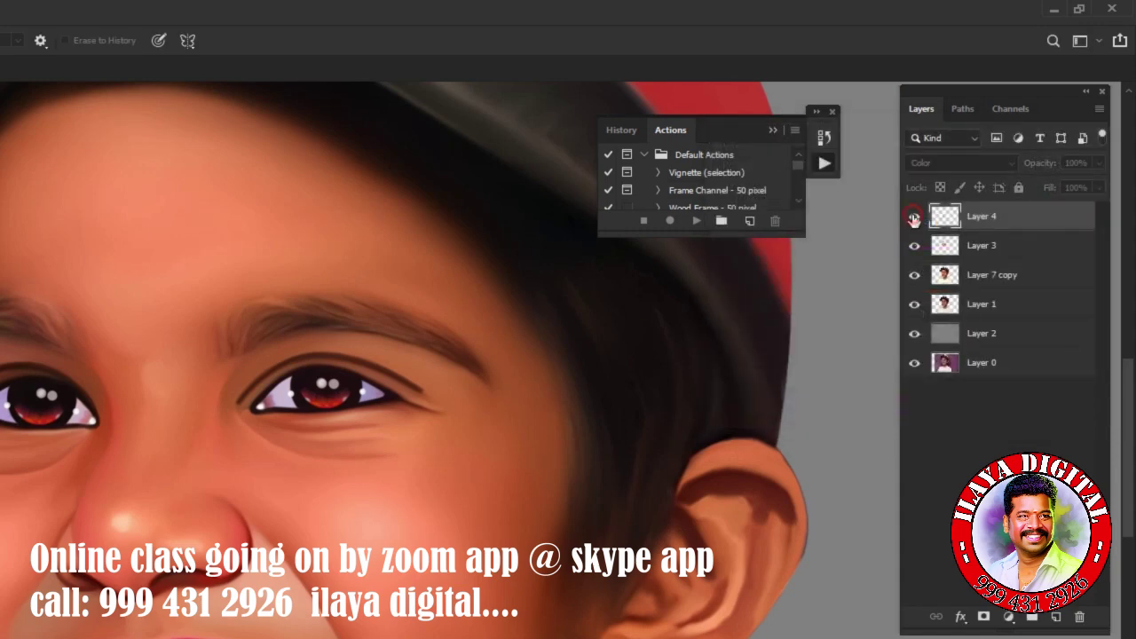
click(914, 217)
click(914, 217)
click(914, 246)
click(914, 218)
click(914, 218)
click(914, 217)
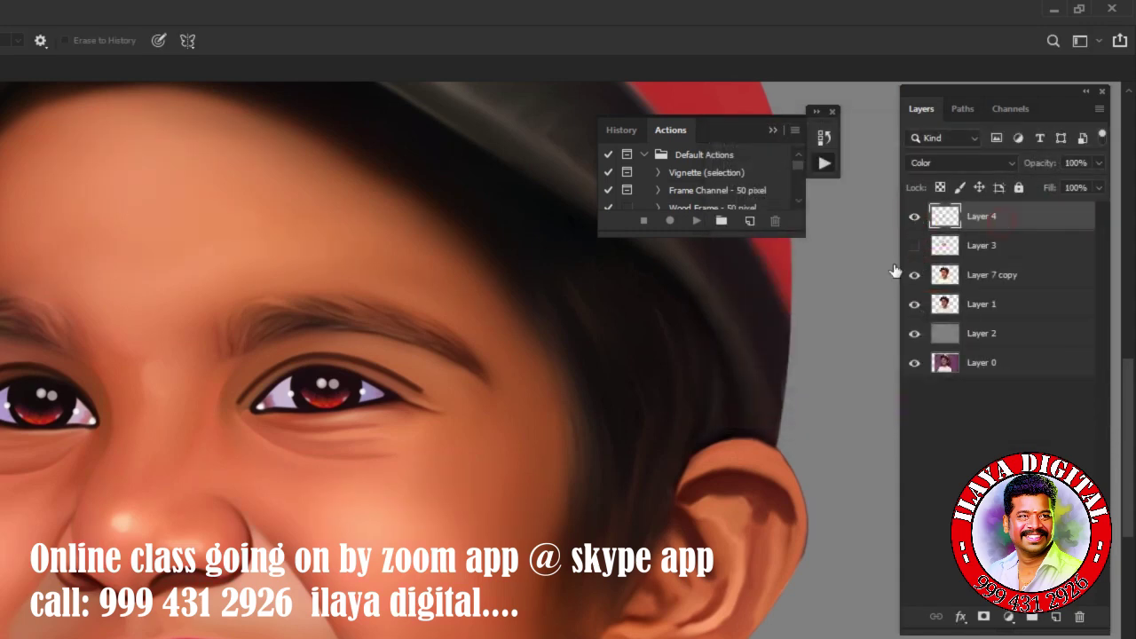
scroll(431, 469, up, 3)
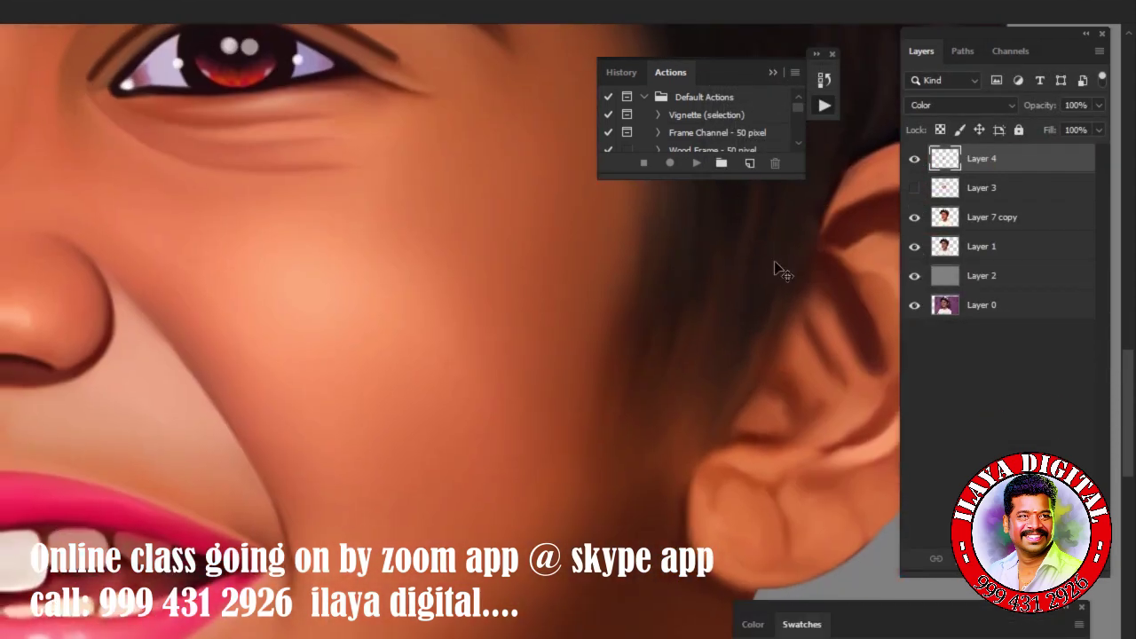
Shift Layer 4's Hue to +15 and Saturation to +10.
key(ctrl+u)
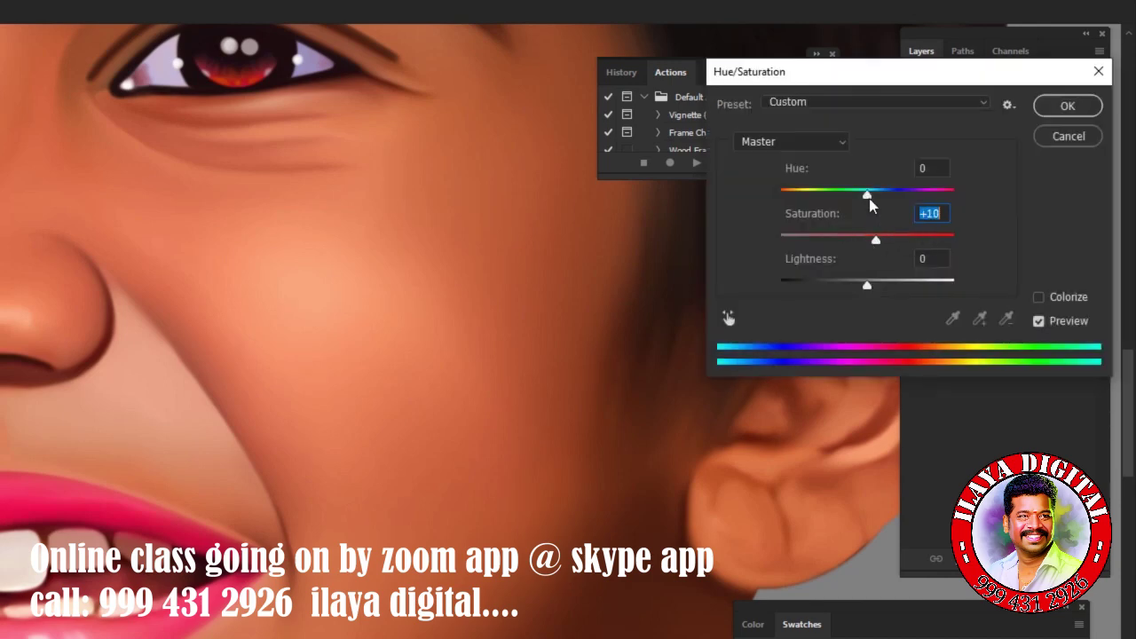
drag(869, 204, 880, 208)
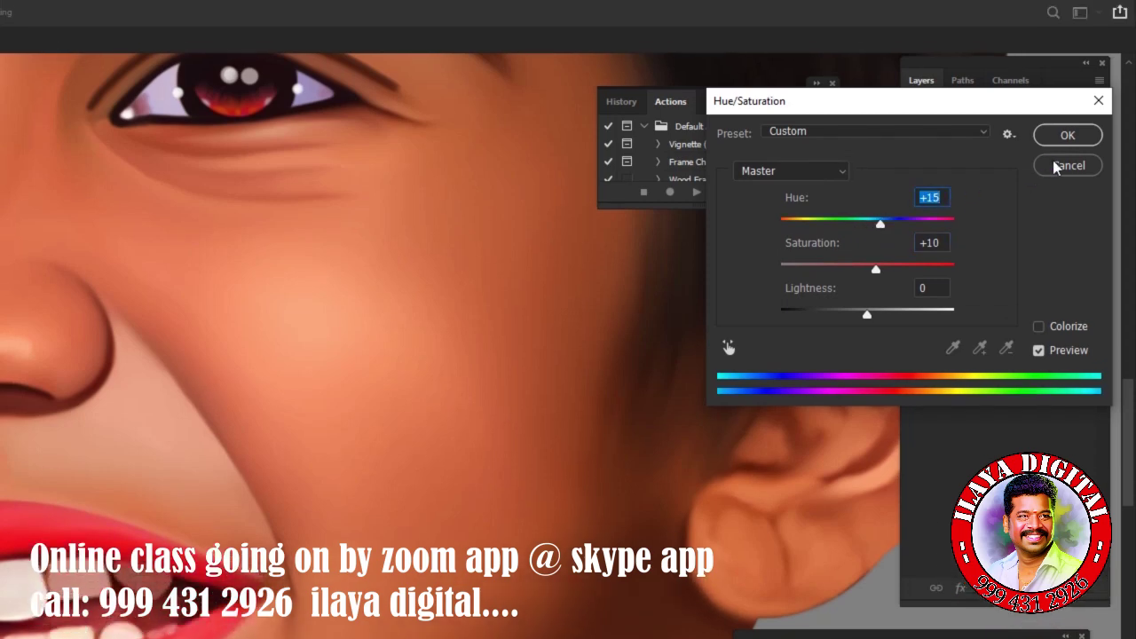
click(1068, 136)
Raise the Levels black input in RGB and Green, then show Layer 3 again.
key(ctrl+l)
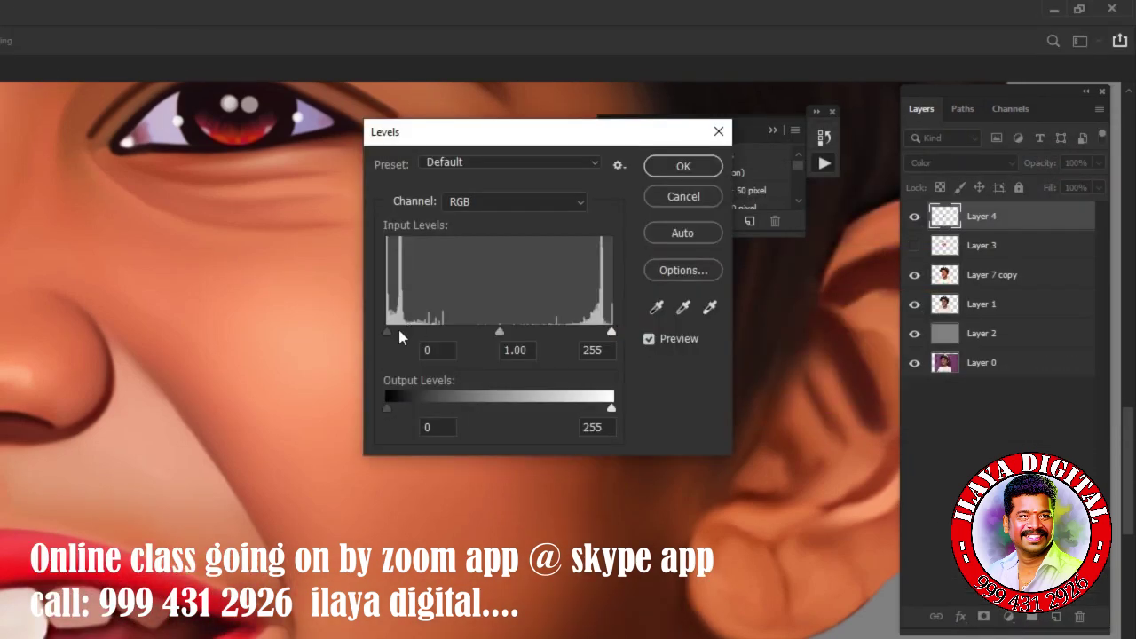
click(515, 201)
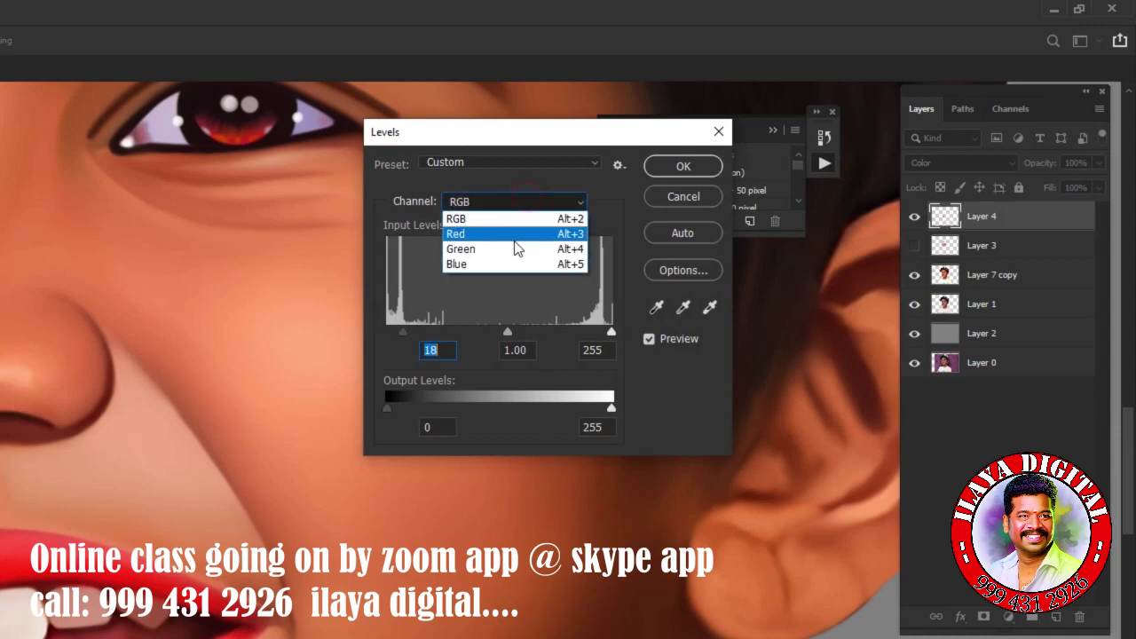
click(514, 247)
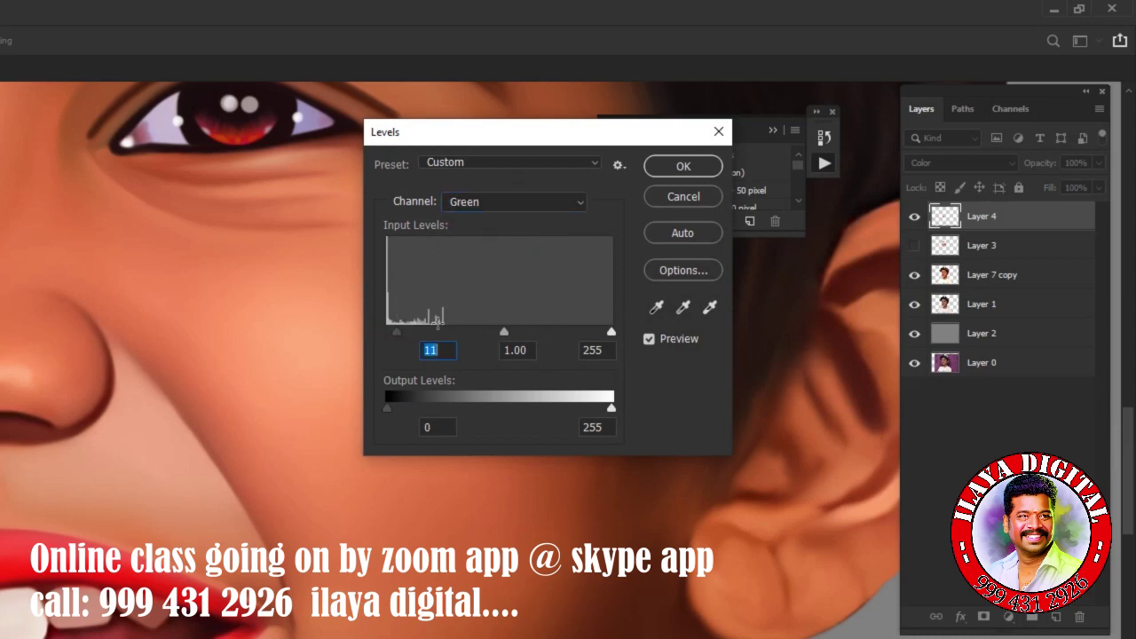
click(684, 166)
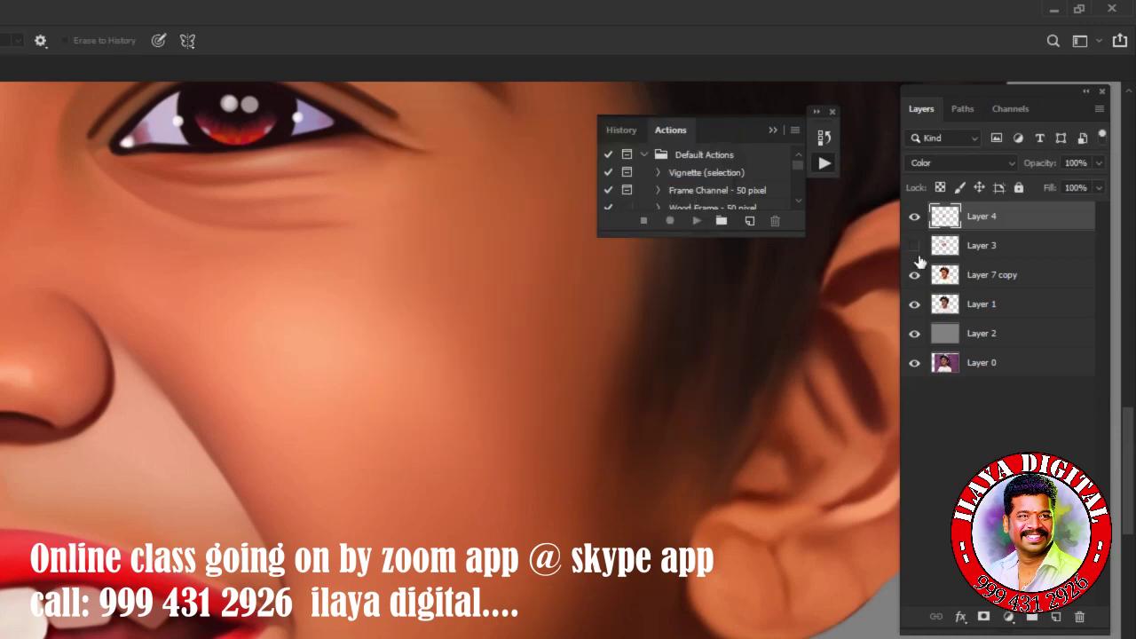
click(914, 244)
Select Layer 3, adjust how strongly it shows, and pan to the eye and ear.
click(980, 245)
mouse_move(372, 477)
mouse_down()
mouse_move(444, 470)
mouse_move(444, 282)
mouse_up()
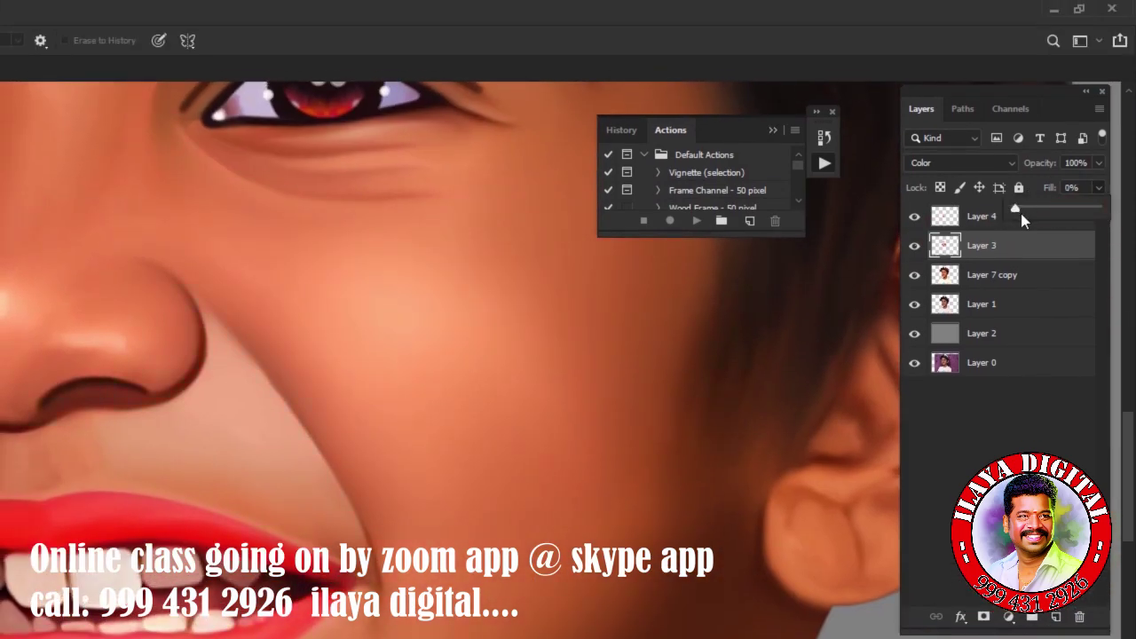
click(1080, 218)
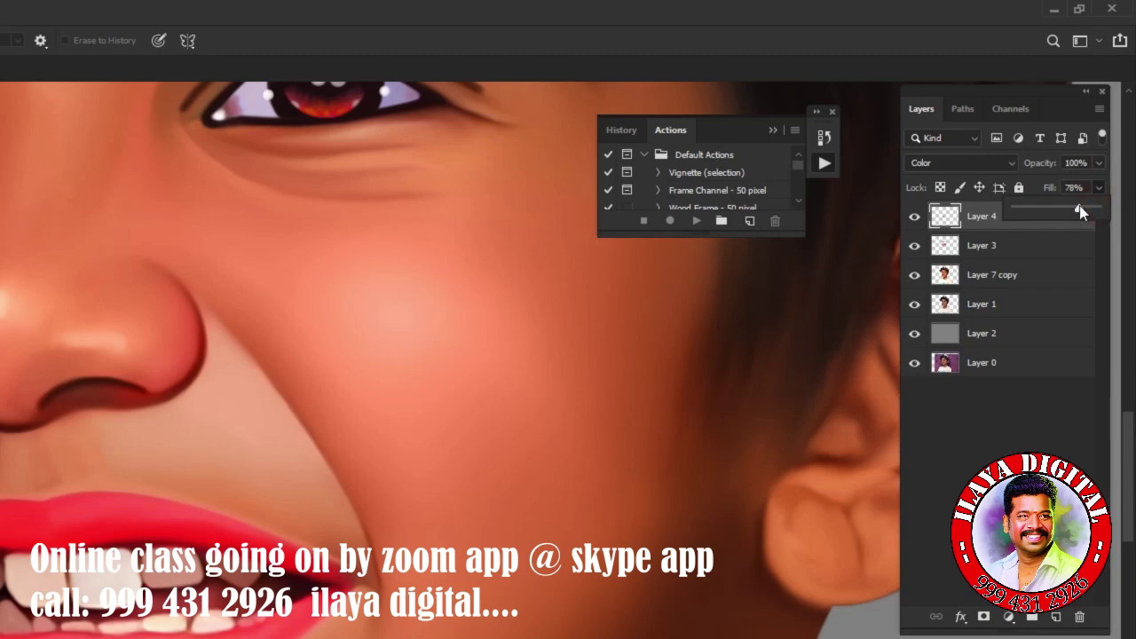
click(1067, 245)
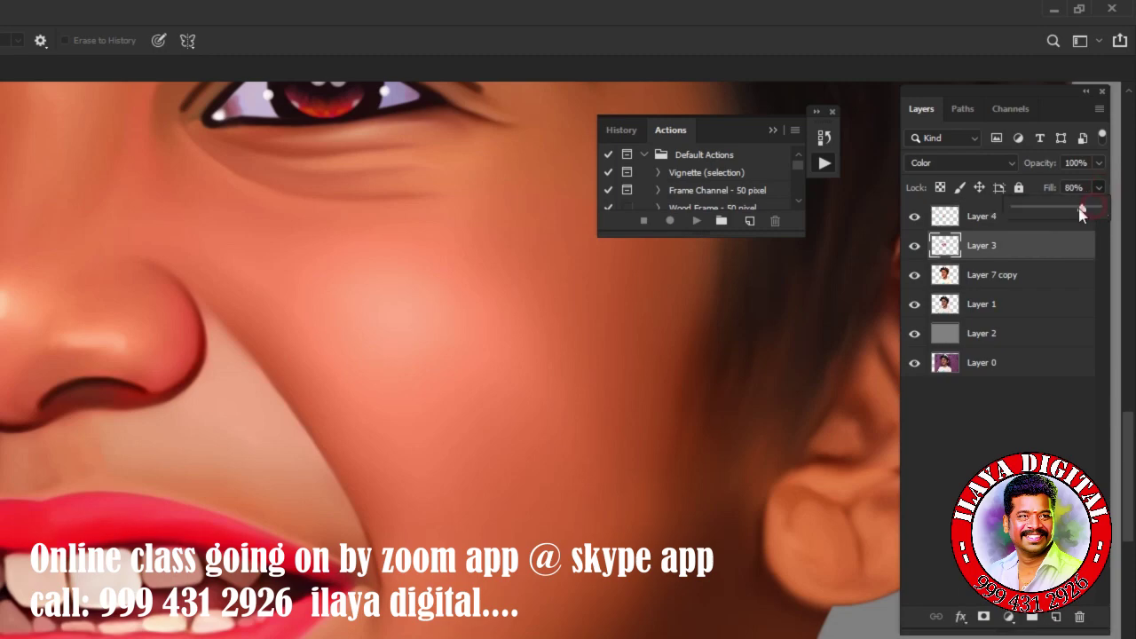
scroll(711, 404, down, 5)
scroll(639, 418, up, 2)
scroll(654, 440, up, 2)
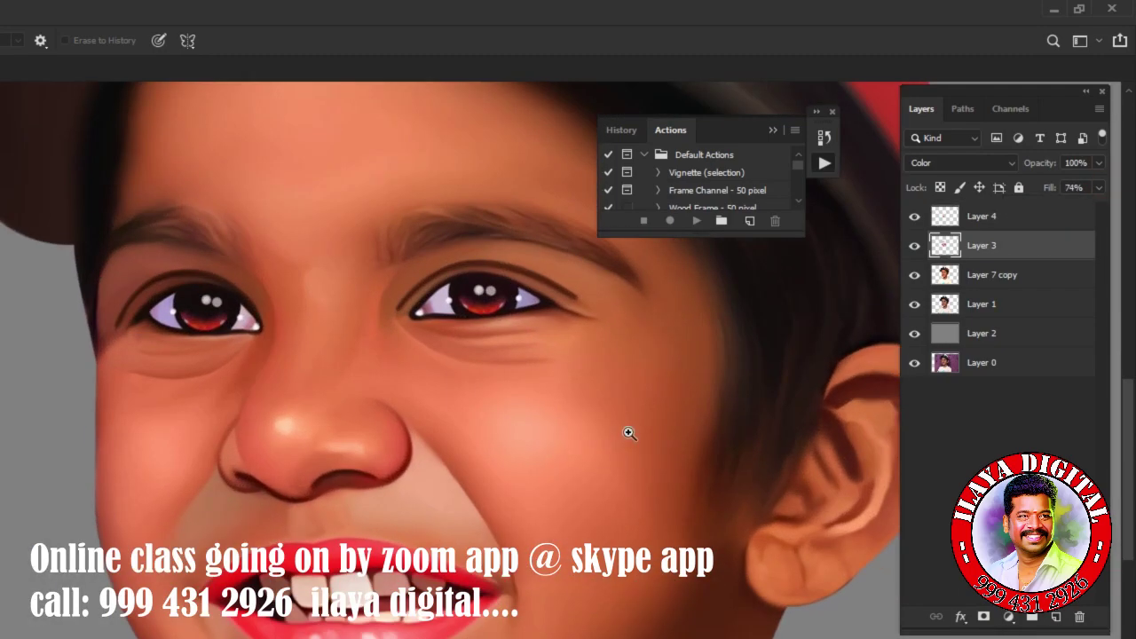
drag(626, 434, 313, 467)
scroll(373, 451, up, 1)
scroll(366, 455, up, 1)
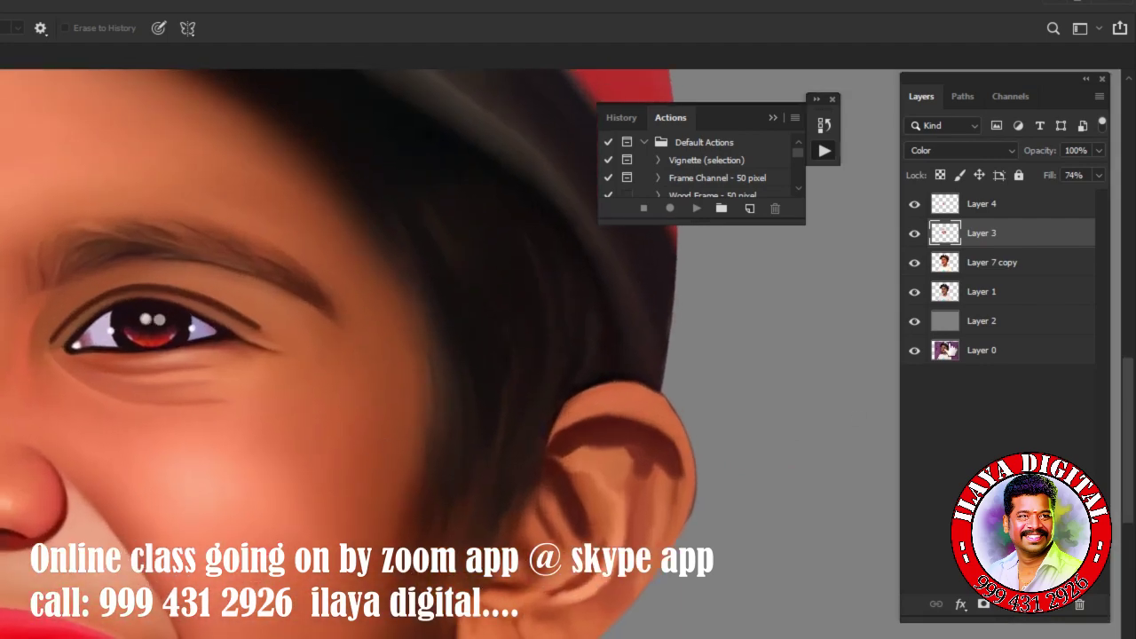
Lower Layer 4's opacity and set Layer 3's fill to 55%.
click(1020, 205)
drag(1099, 150, 1074, 178)
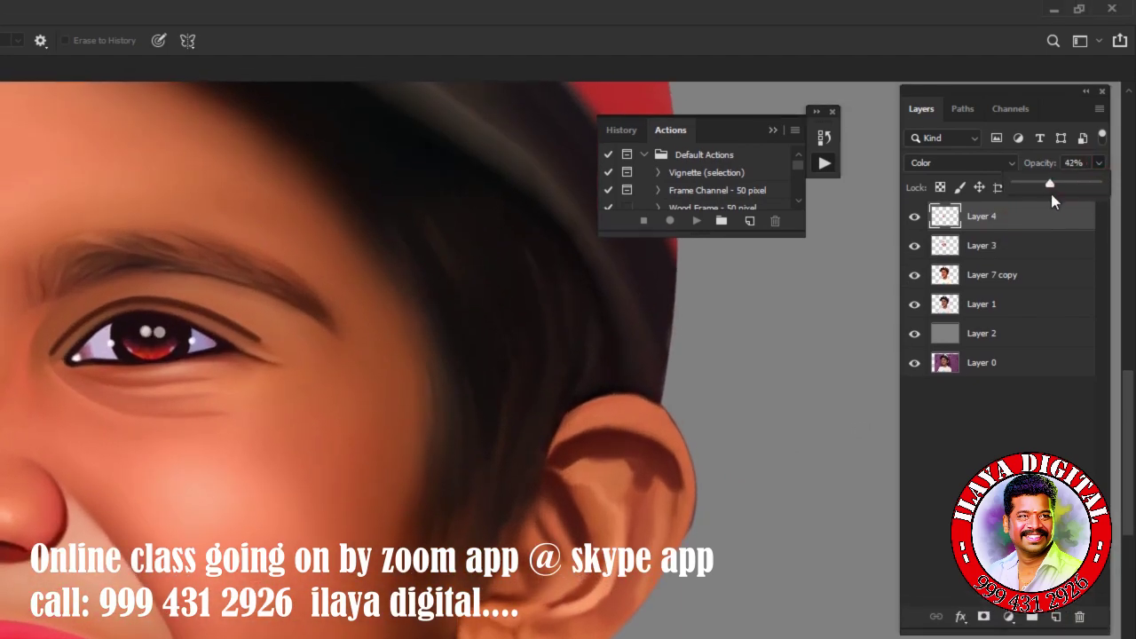
click(1065, 246)
click(1098, 188)
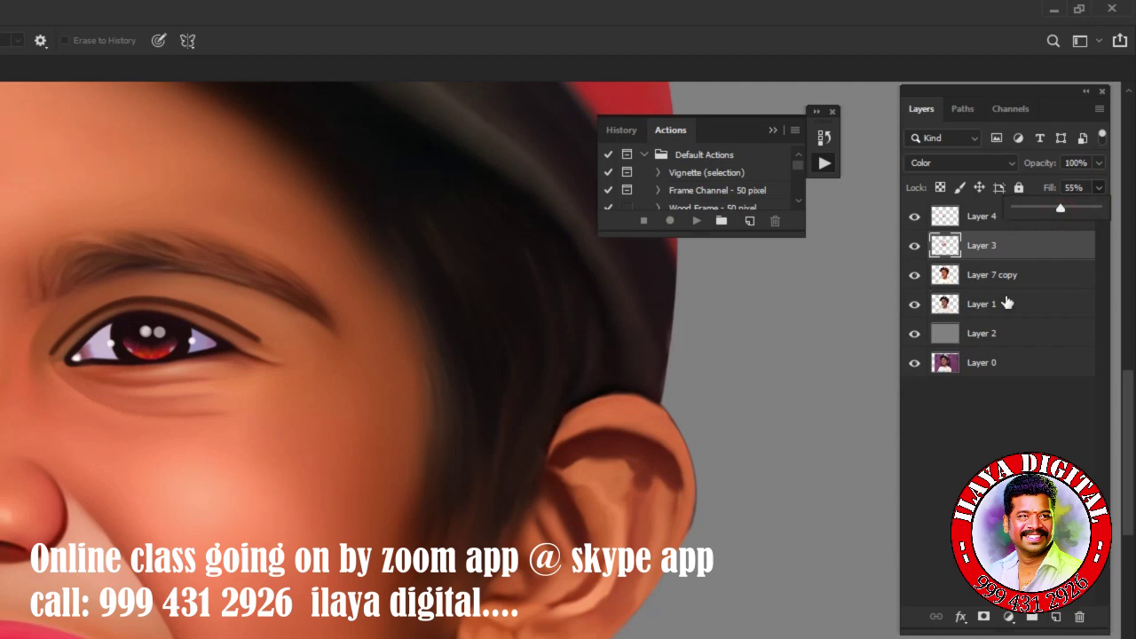
Merge Layer 4, Layer 3 and Layer 7 copy into a single Layer 4.
click(1053, 274)
shift+click(1026, 216)
key(ctrl+e)
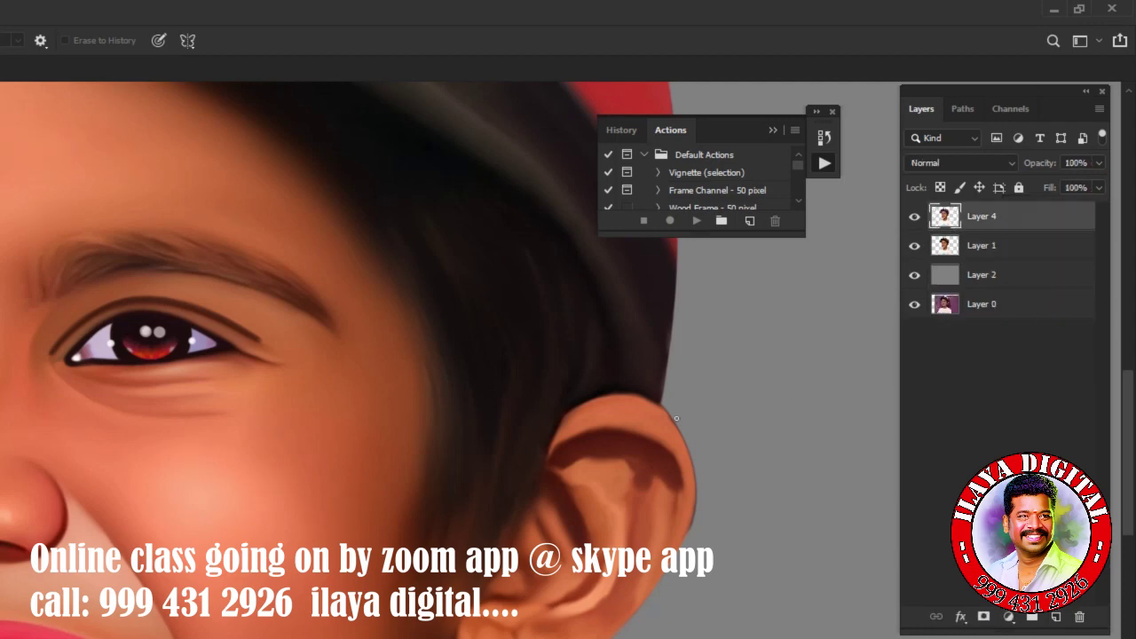
key(ctrl+b)
Apply Color Balance to Layer 4: midtones +9, −5, −13 and shadows +6, −11, −16.
mouse_move(685, 299)
mouse_down()
mouse_move(667, 303)
mouse_move(681, 281)
mouse_move(674, 300)
mouse_up()
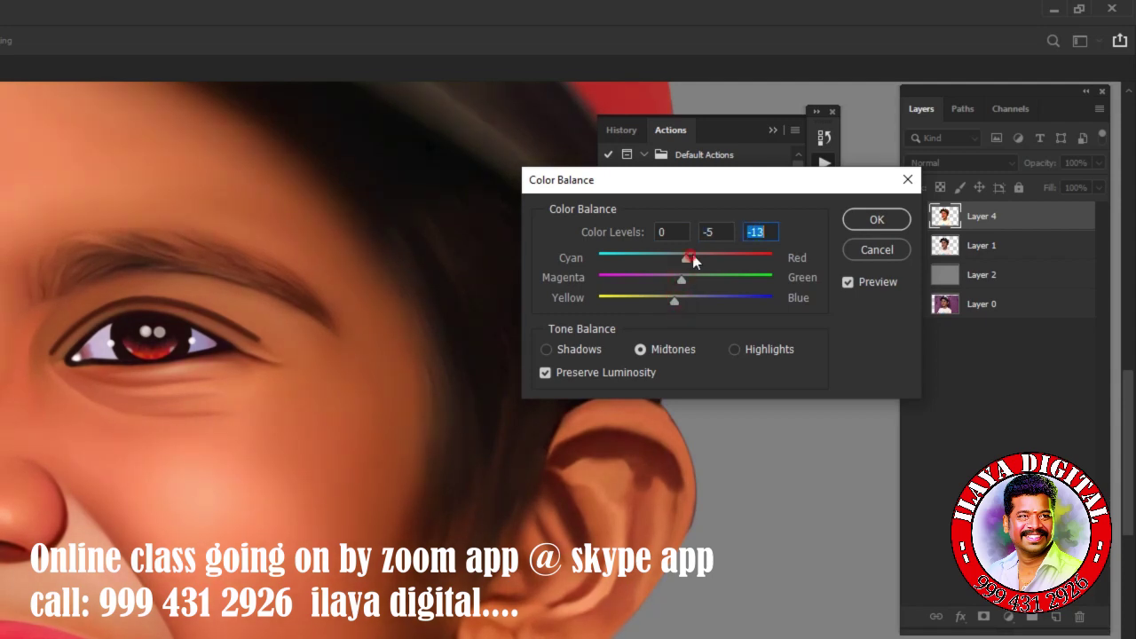
click(734, 350)
click(546, 349)
drag(681, 280, 677, 278)
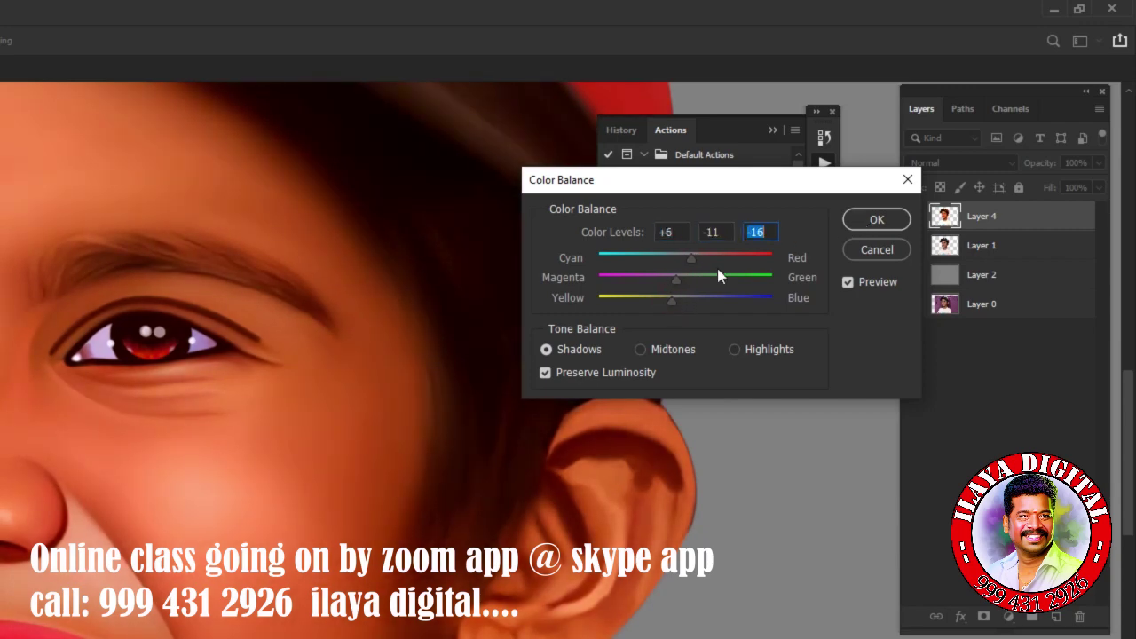
click(688, 259)
click(682, 349)
click(877, 220)
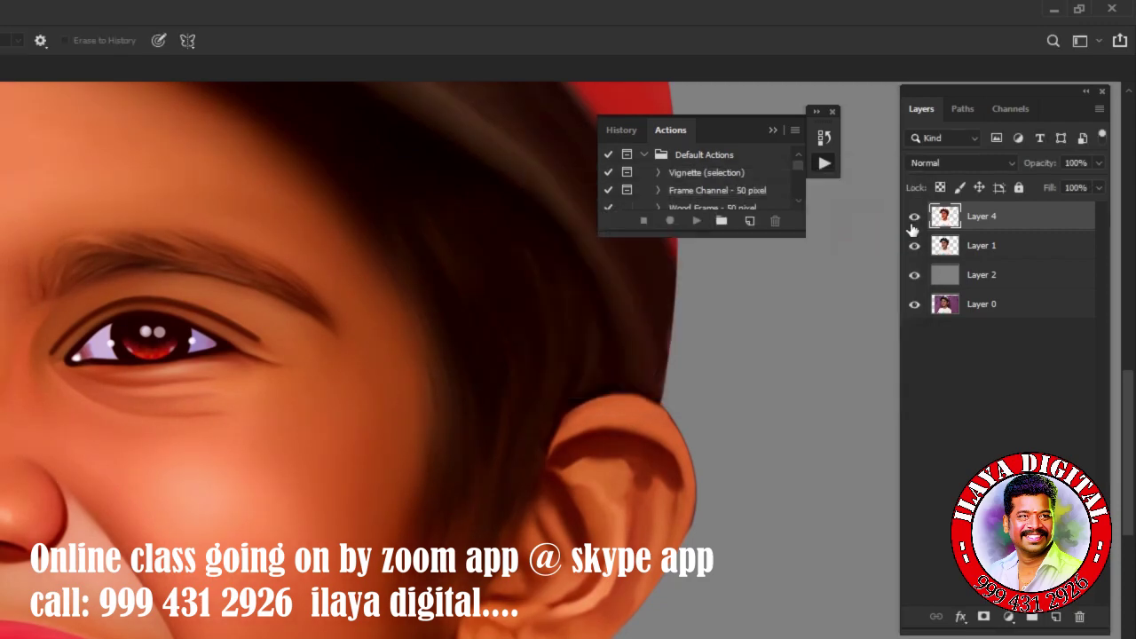
Review the warmed face, then create a new empty Layer 5 above Layer 4.
scroll(557, 426, down, 4)
scroll(557, 425, up, 3)
scroll(557, 426, down, 2)
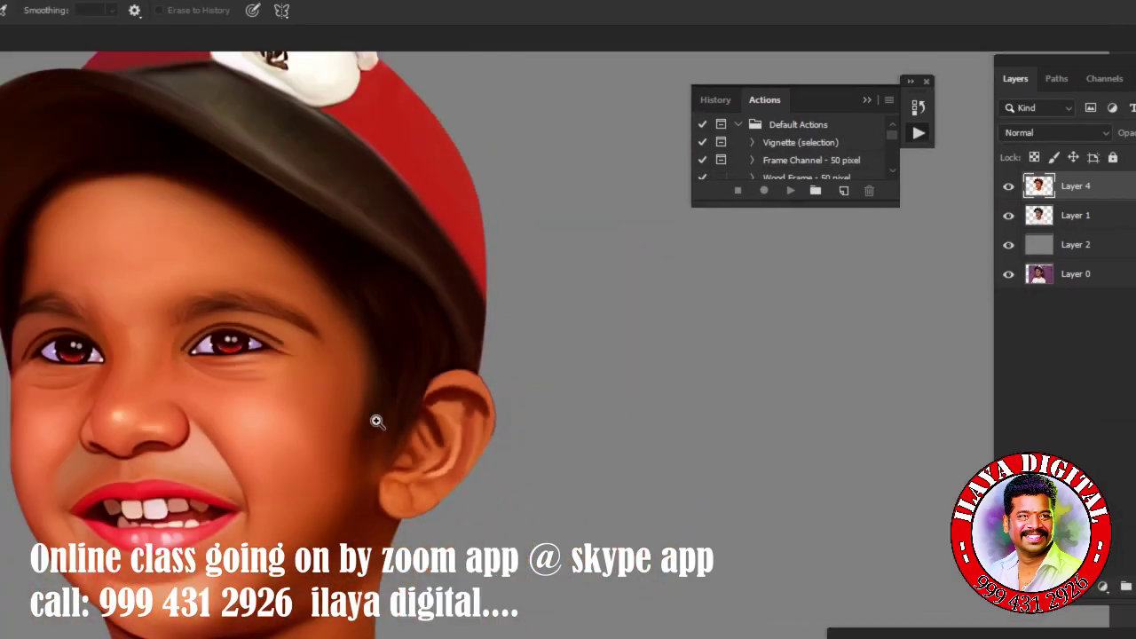
scroll(376, 420, up, 2)
scroll(373, 382, up, 2)
scroll(436, 423, down, 3)
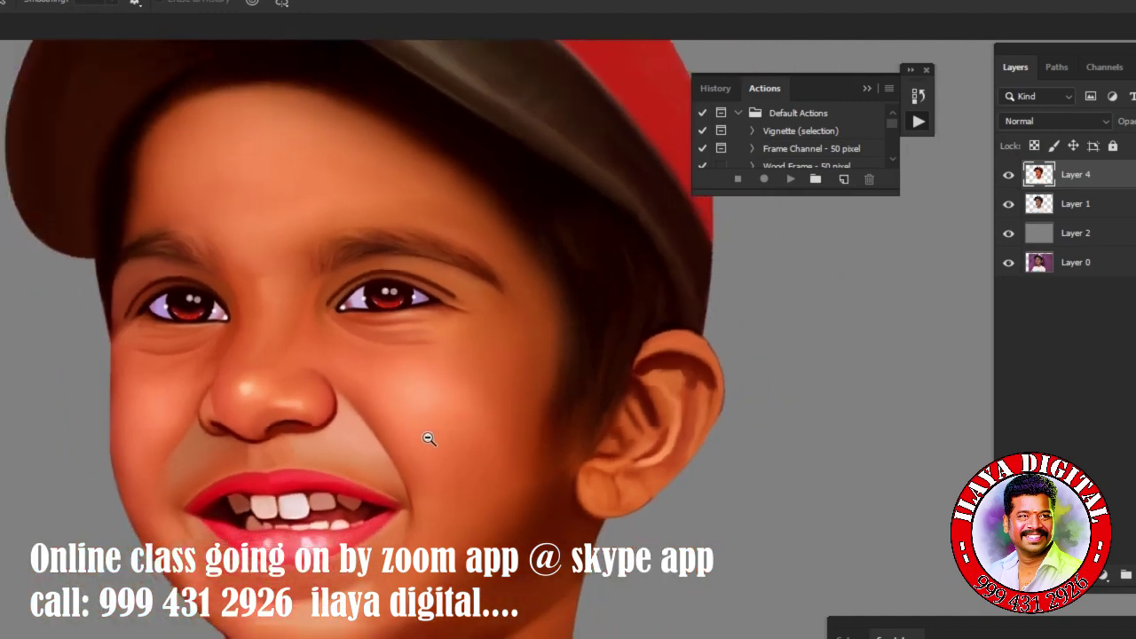
scroll(426, 435, down, 1)
scroll(413, 439, down, 1)
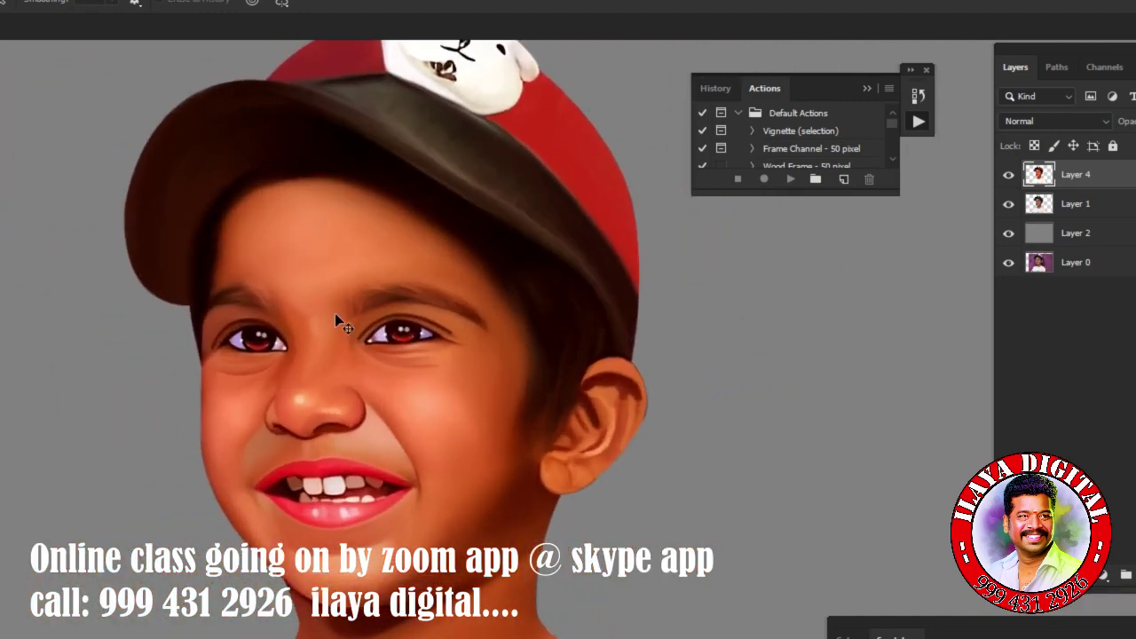
key(ctrl+shift+n)
key(Return)
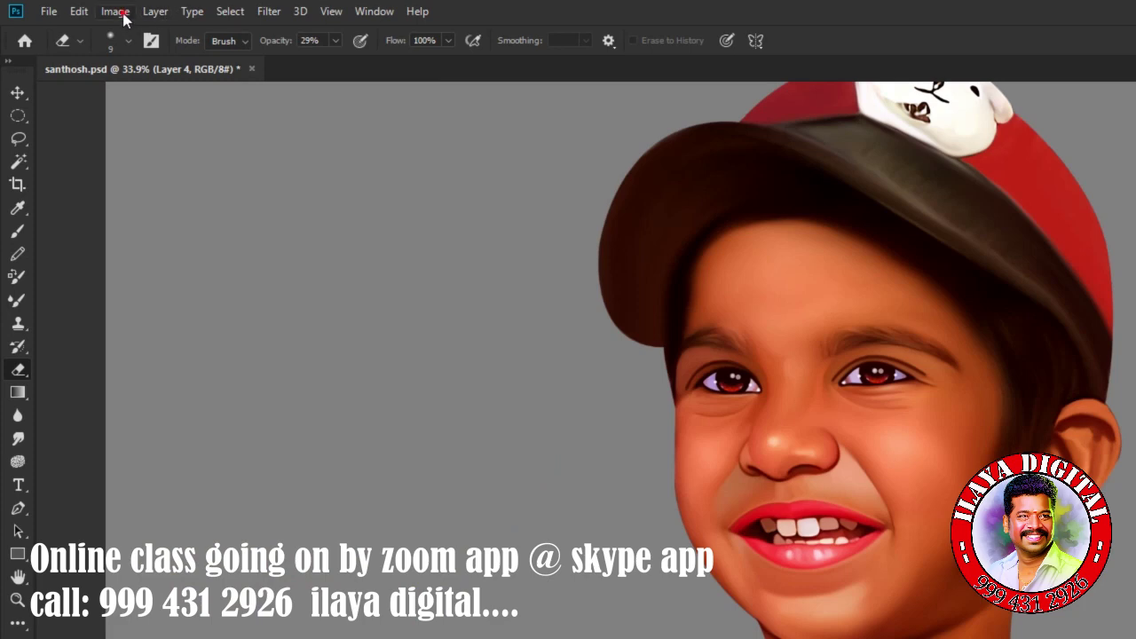
click(115, 11)
mouse_move(141, 57)
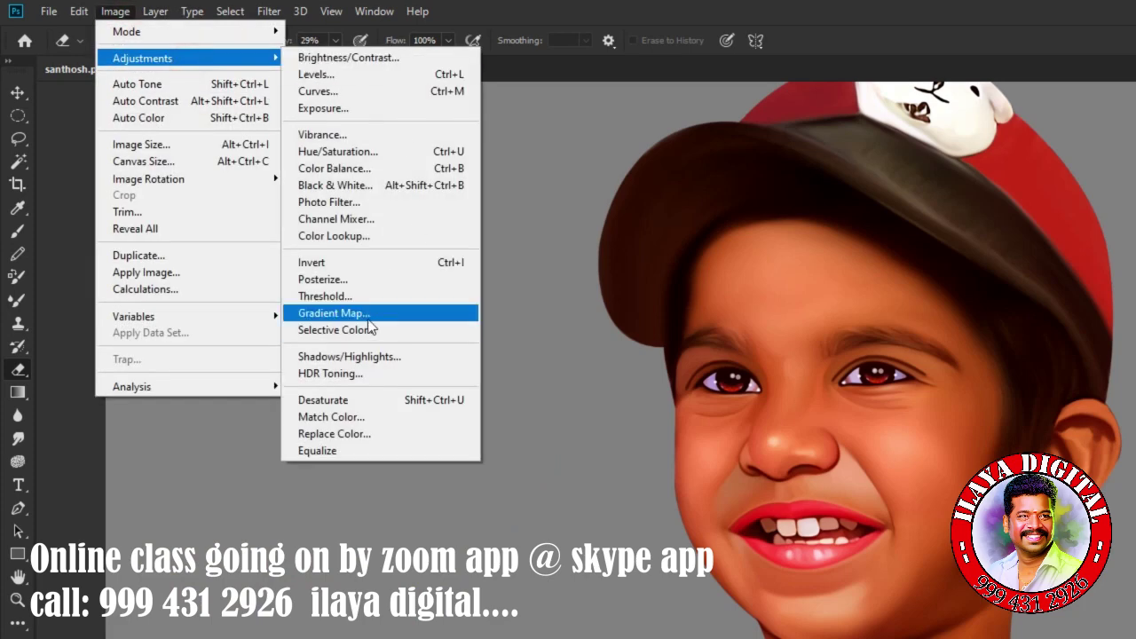
Apply Selective Color to Reds, Magentas and Neutrals, with Neutrals at Magenta +3, Yellow −2.
click(371, 329)
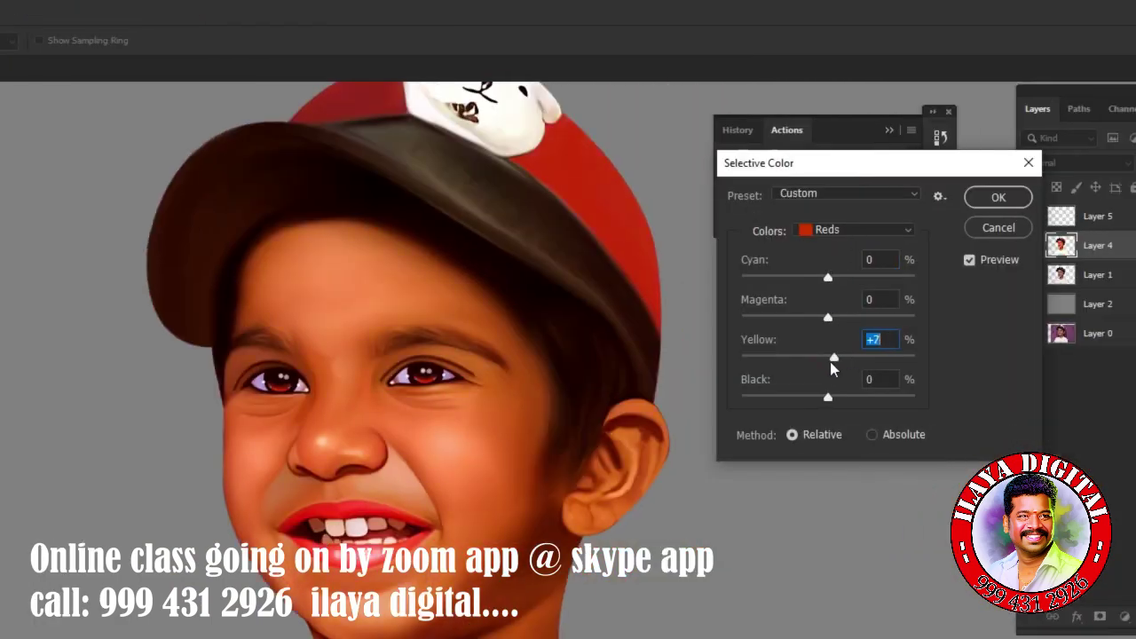
click(843, 229)
click(844, 326)
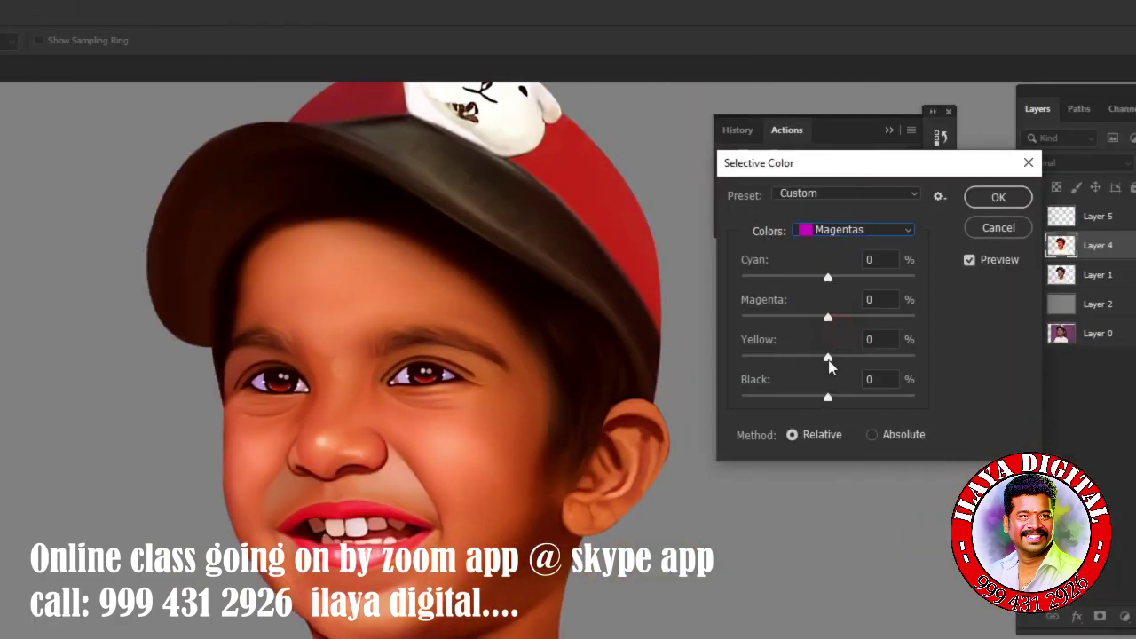
click(829, 358)
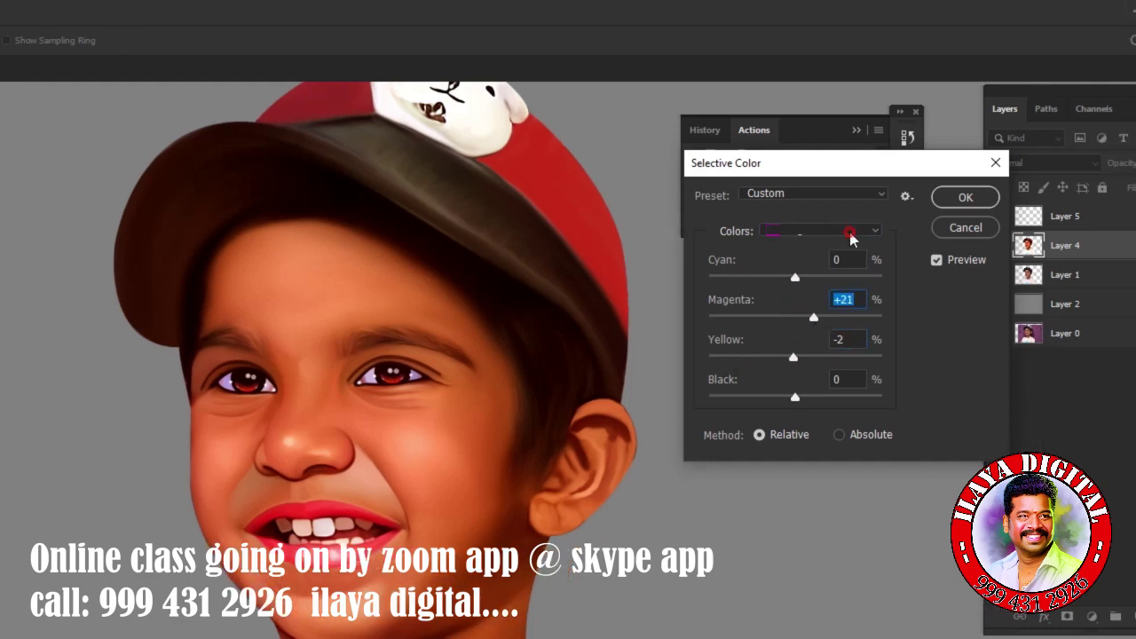
drag(817, 316, 790, 318)
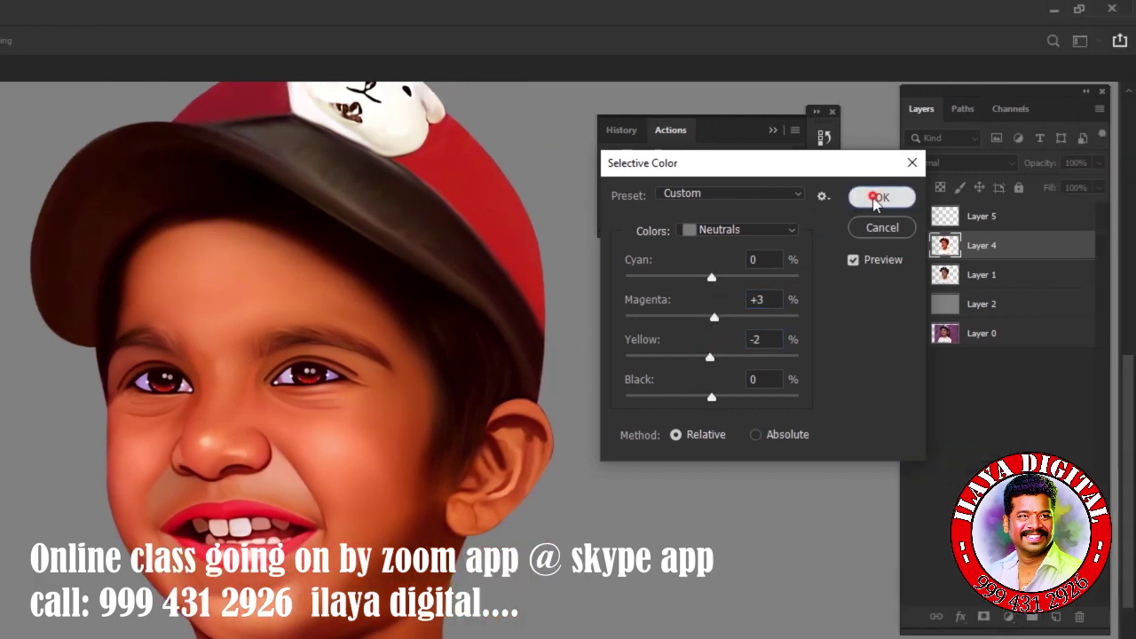
click(965, 197)
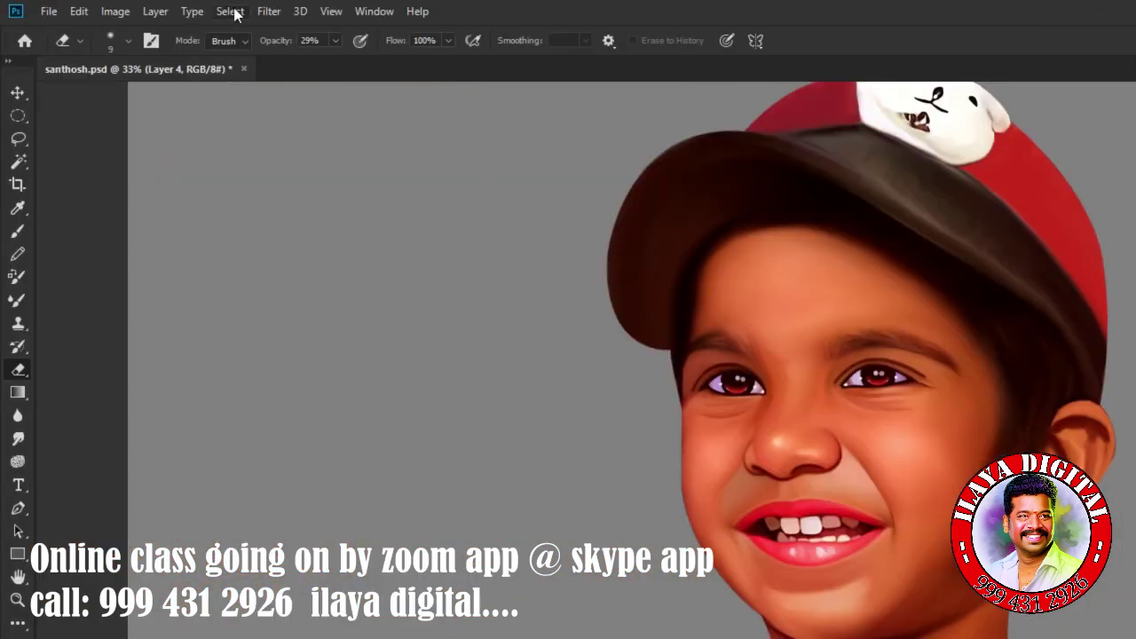
Apply Match Color to Layer 4 with Luminance 119 and Color Intensity 112.
click(114, 10)
click(317, 413)
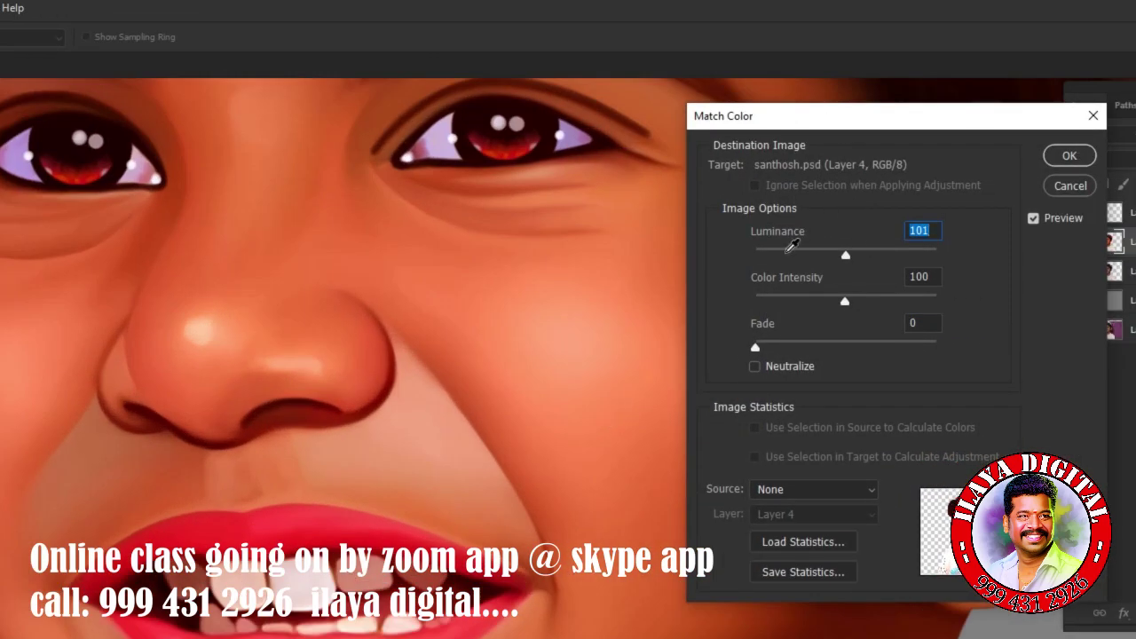
drag(789, 254, 807, 254)
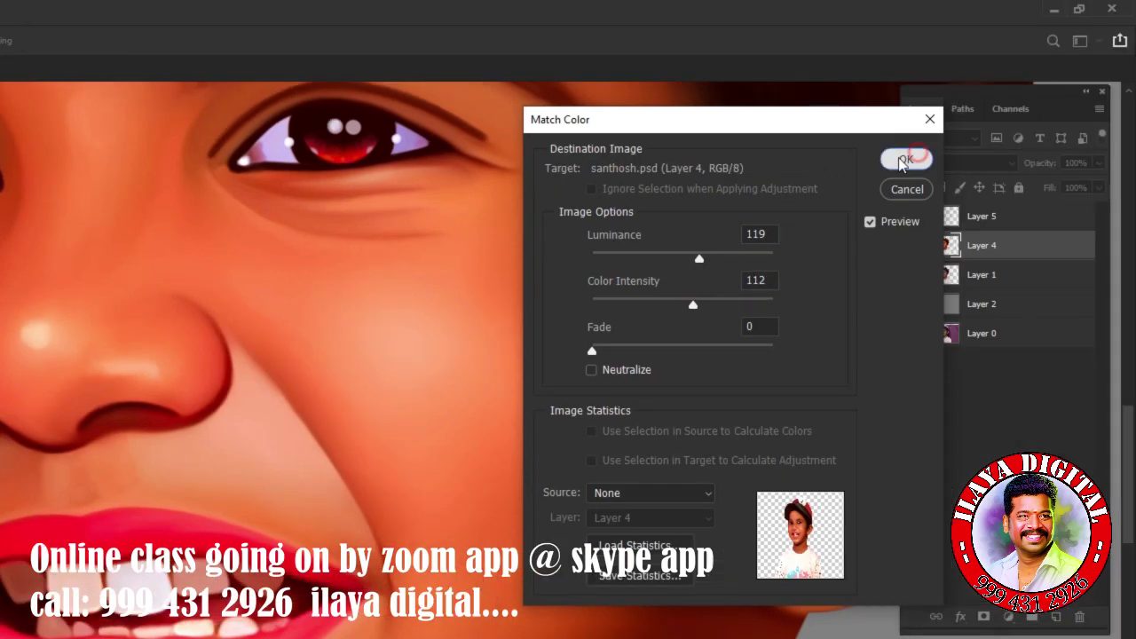
click(1013, 155)
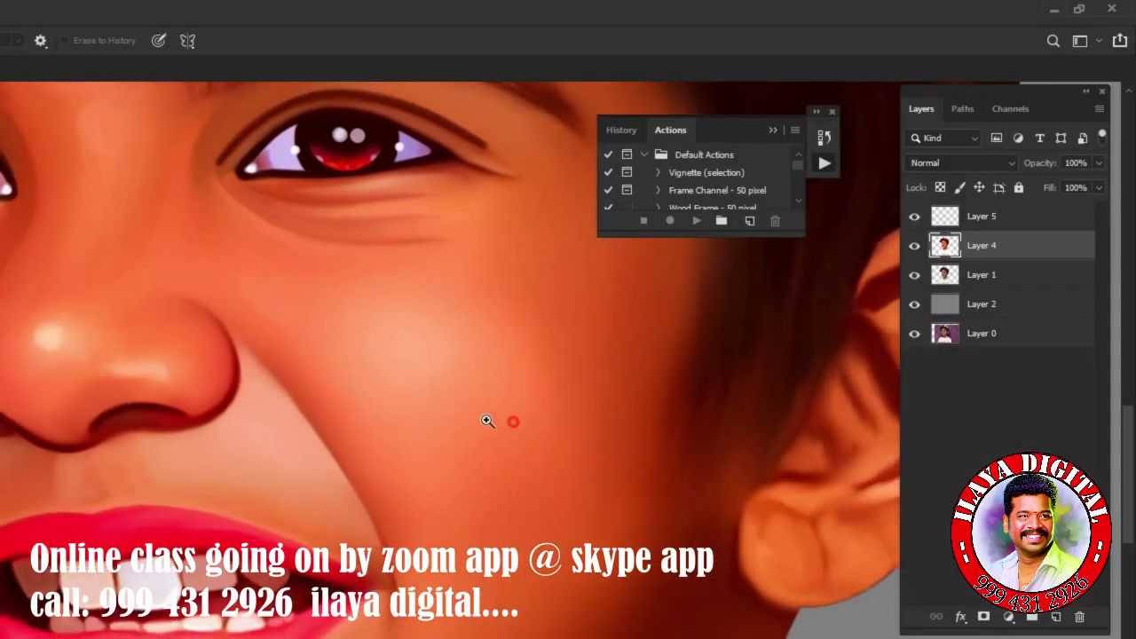
mouse_move(487, 421)
mouse_down()
mouse_move(462, 431)
mouse_move(553, 469)
mouse_up()
Make Layer 5 active and rough out the cheek areas beside the nose with the Lasso.
click(976, 217)
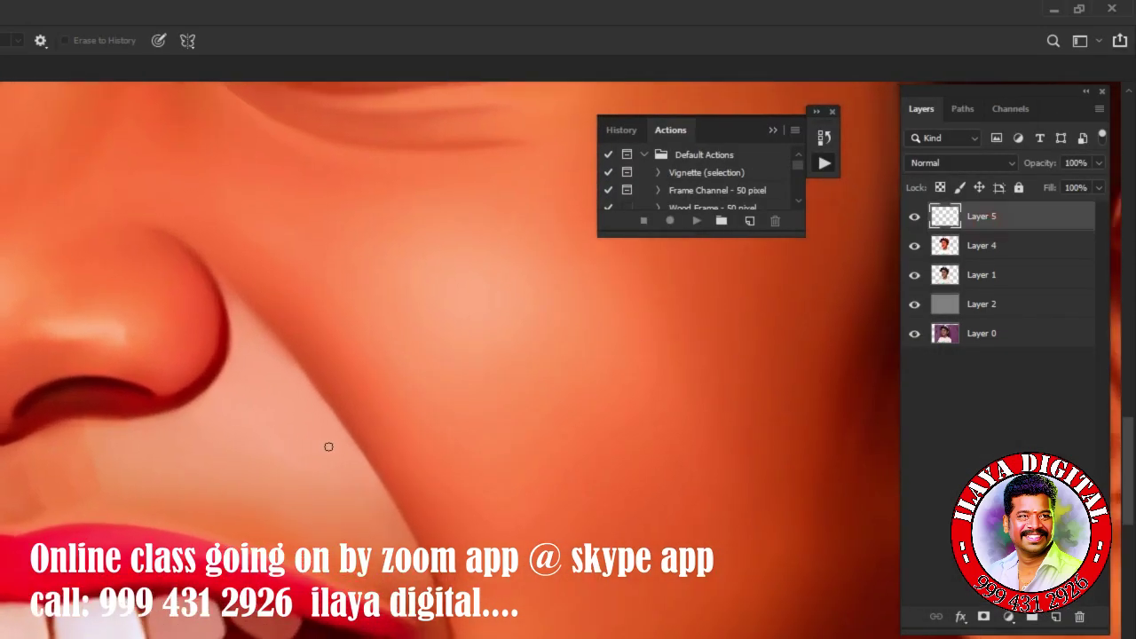
key(l)
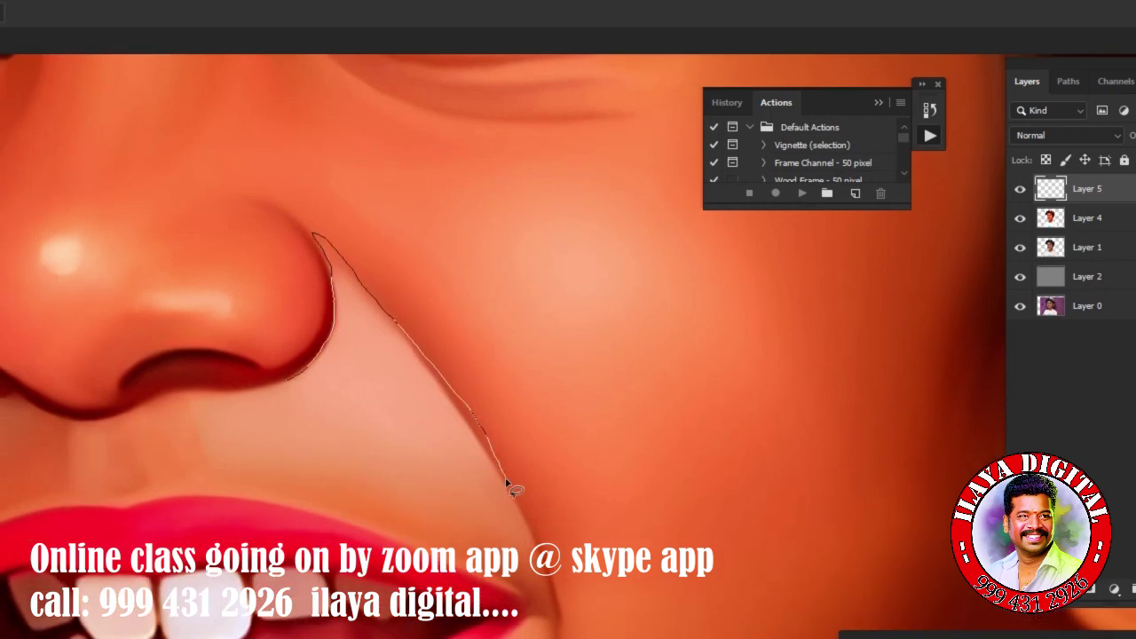
drag(468, 438, 500, 431)
key(ctrl+d)
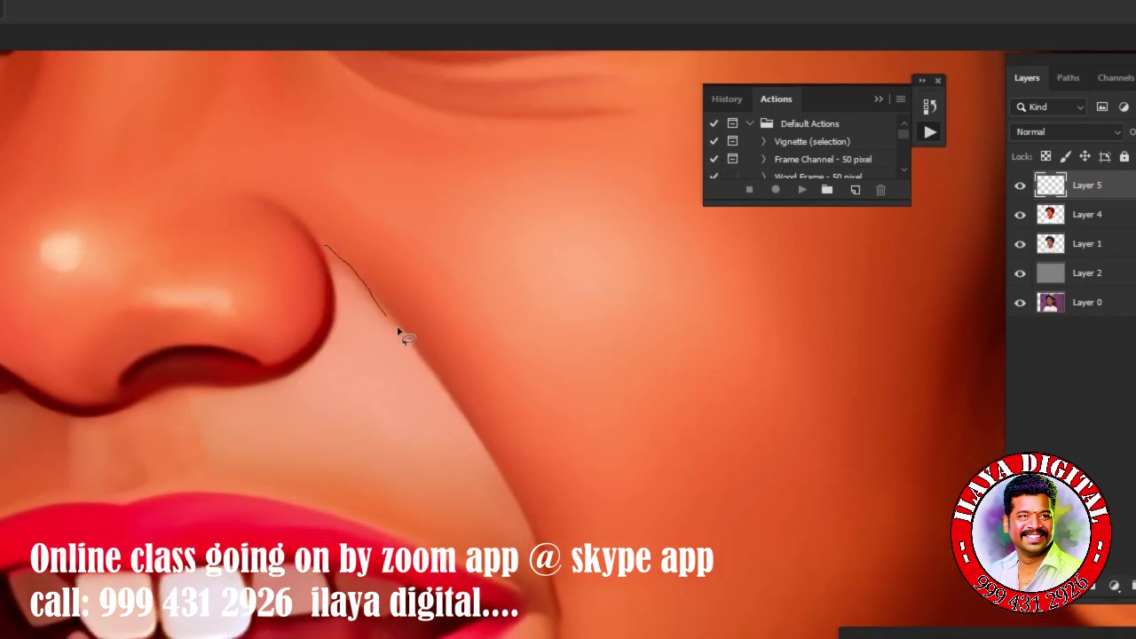
drag(502, 471, 334, 386)
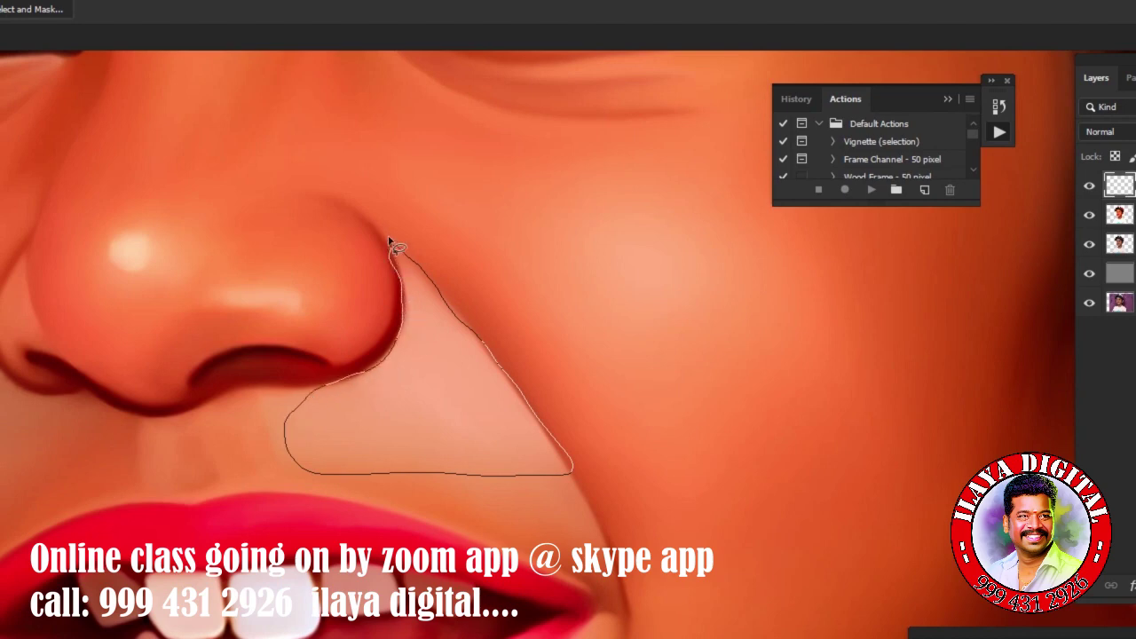
drag(390, 242, 396, 247)
key(ctrl+d)
Trace the cheeks with a Pen path, paint soft yellow in the selection, and deselect.
key(p)
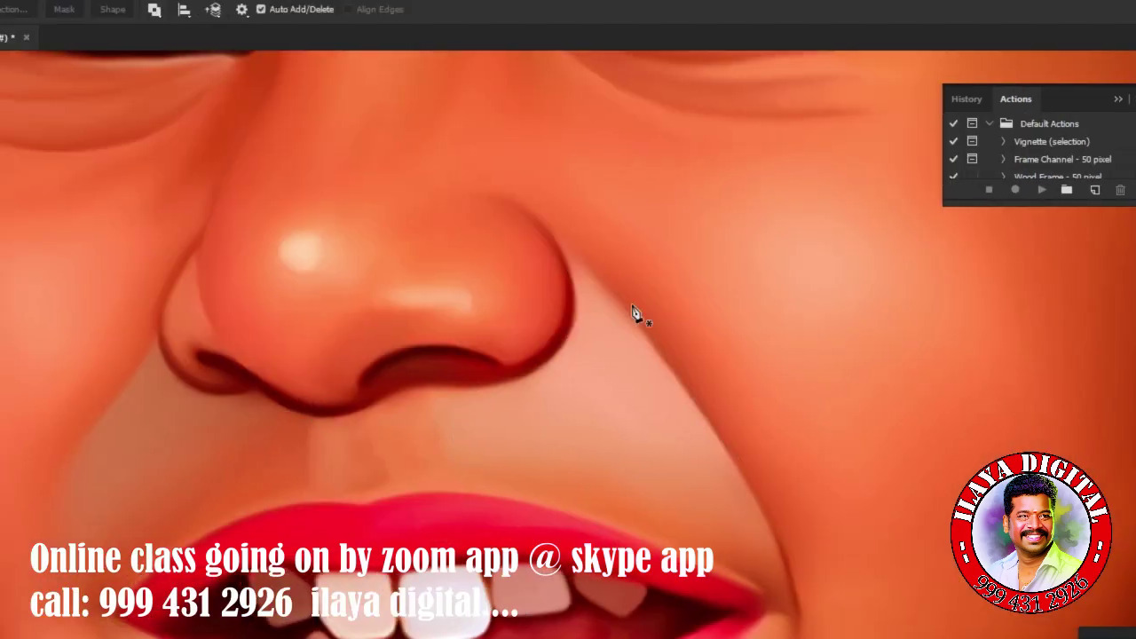
drag(559, 245, 504, 162)
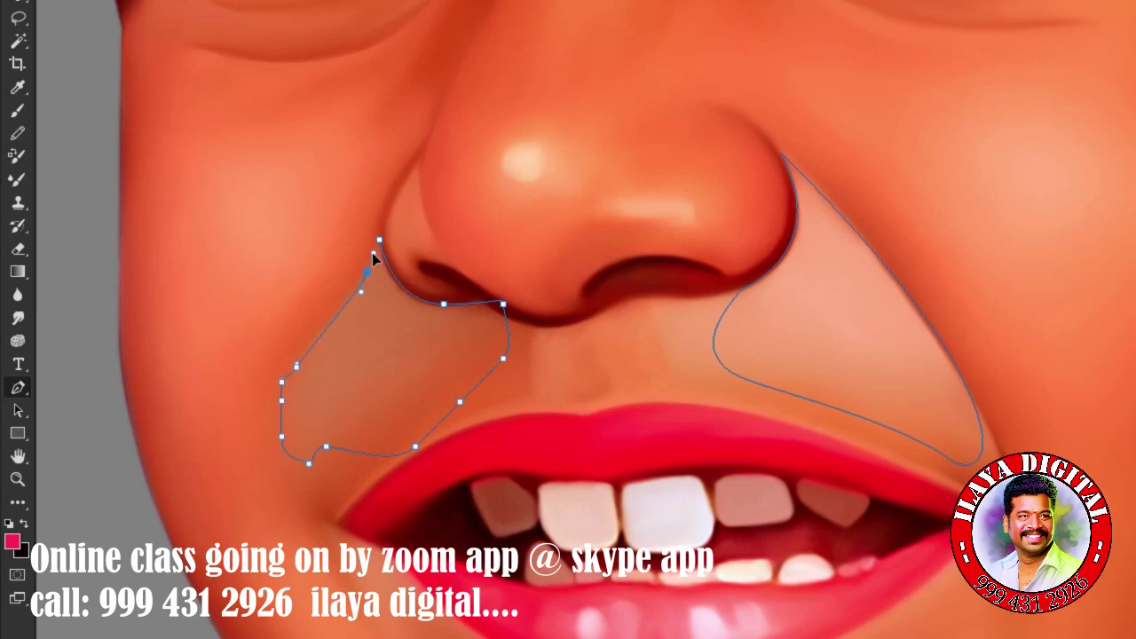
key(ctrl+Return)
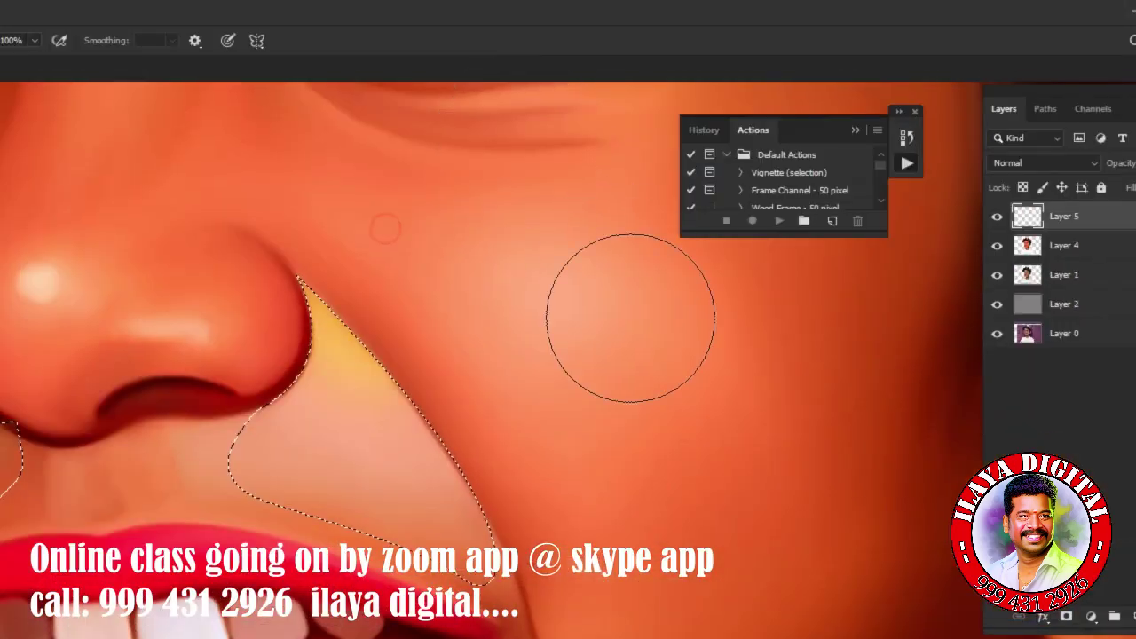
key(ctrl+d)
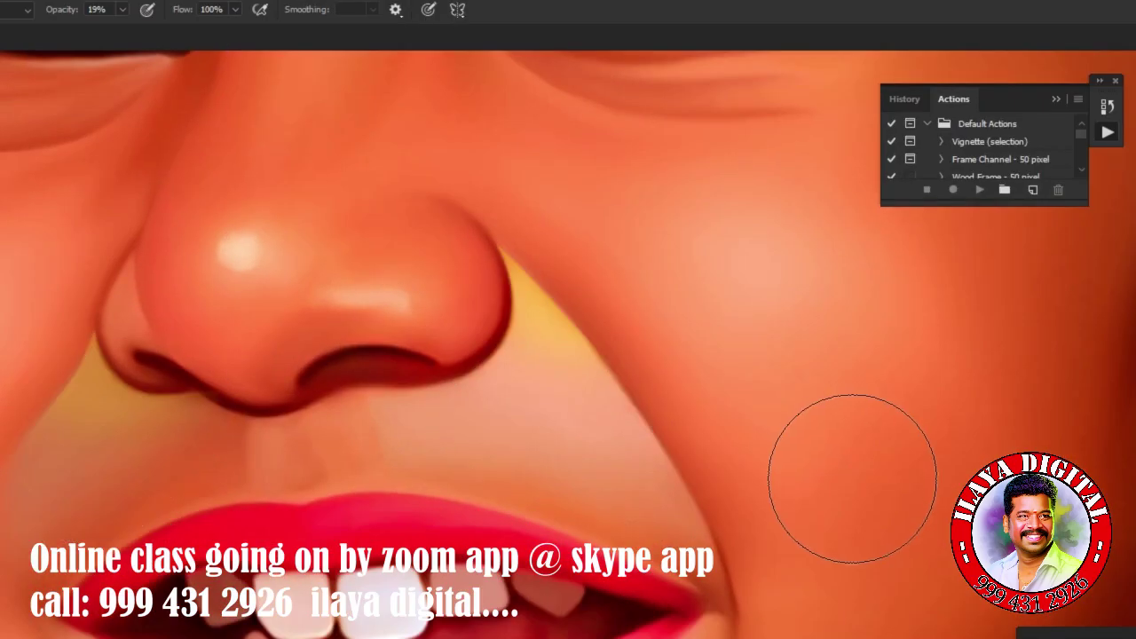
click(269, 10)
Soften the cheek glow with a Gaussian Blur of radius about 7.4 pixels.
click(531, 279)
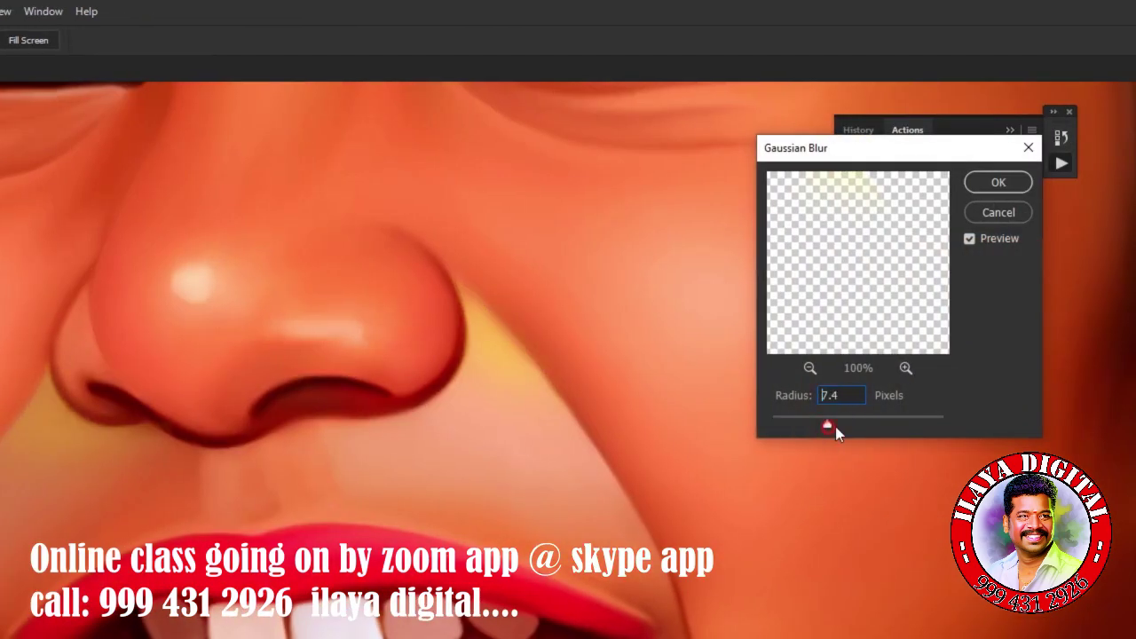
drag(841, 427, 844, 429)
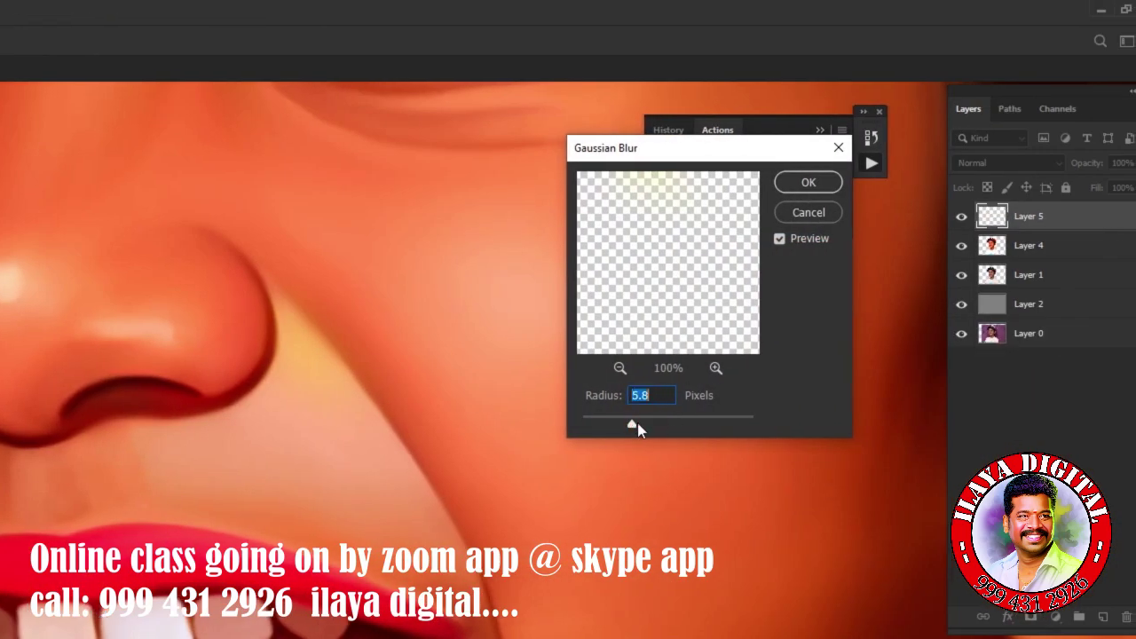
key(Return)
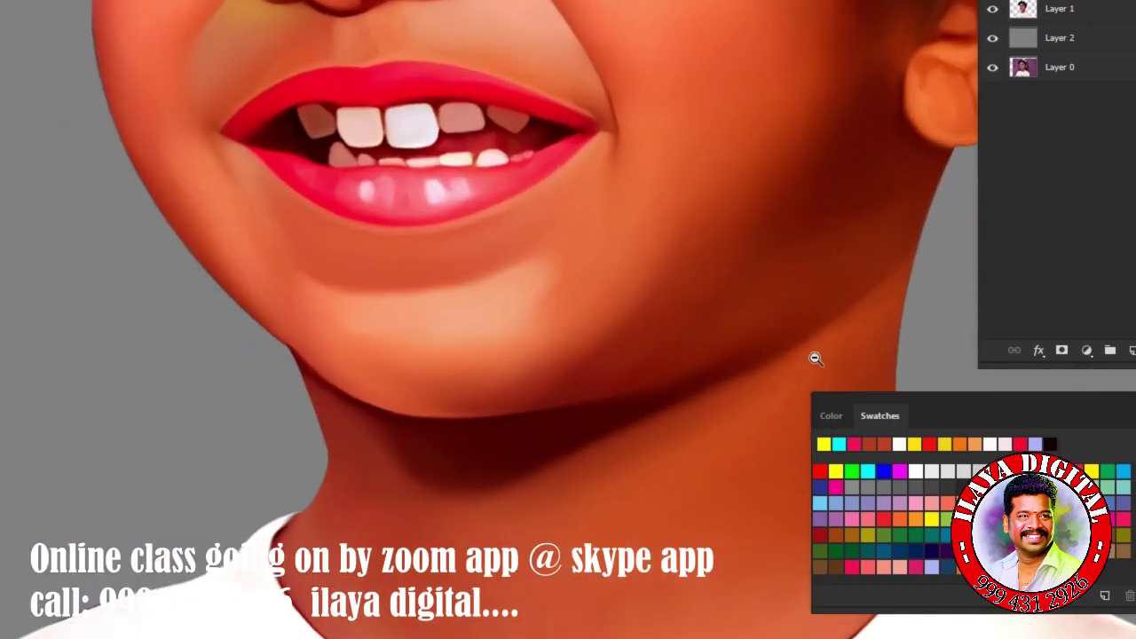
mouse_move(815, 358)
mouse_down()
mouse_move(684, 261)
mouse_move(480, 261)
mouse_up()
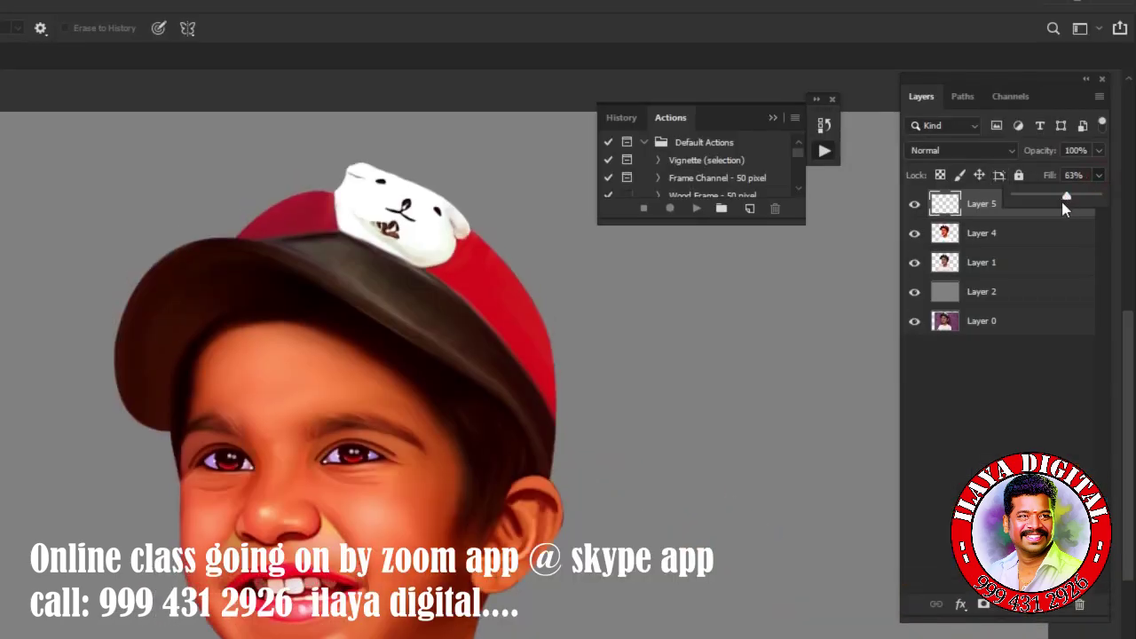
Lower Layer 5's fill to 63% and shift the glow's hue to blend with the skin.
click(642, 479)
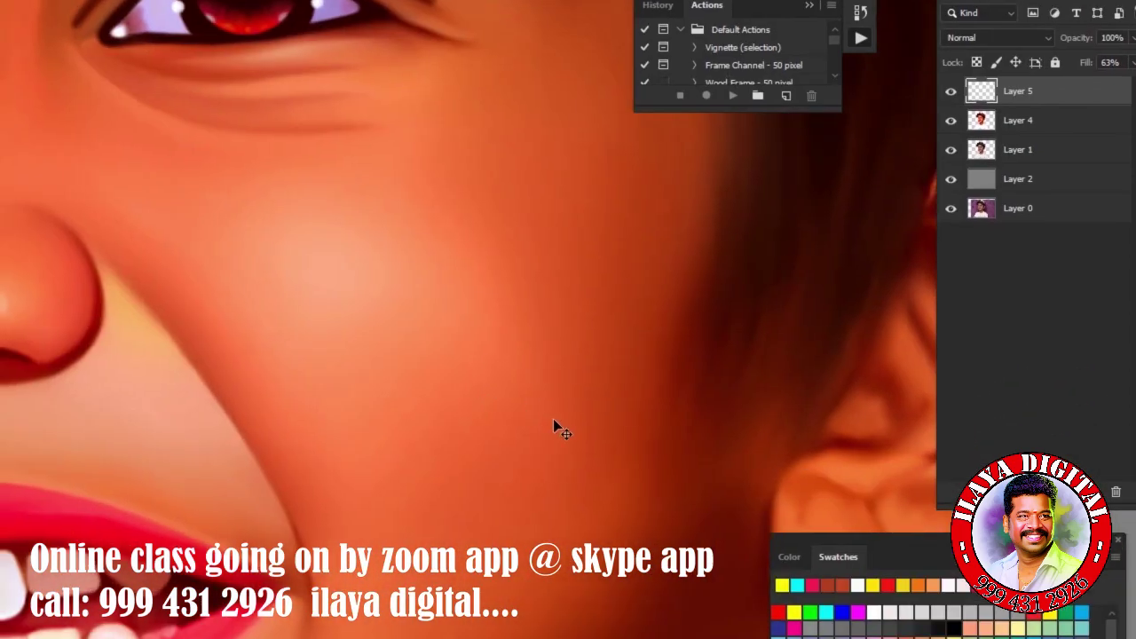
key(ctrl+u)
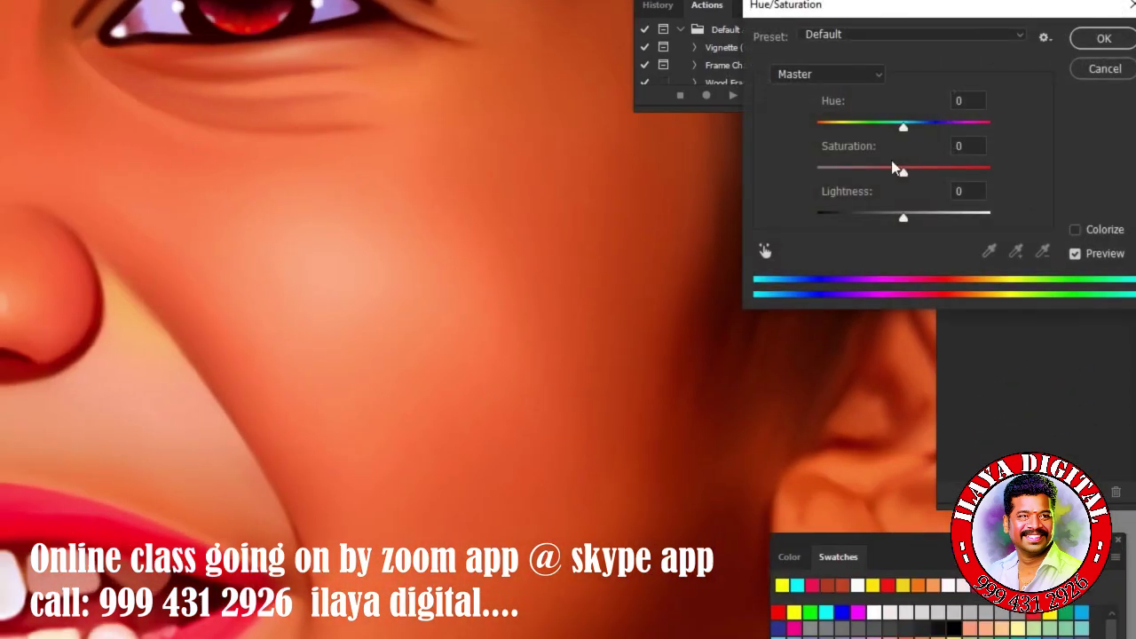
drag(867, 172, 922, 184)
key(Return)
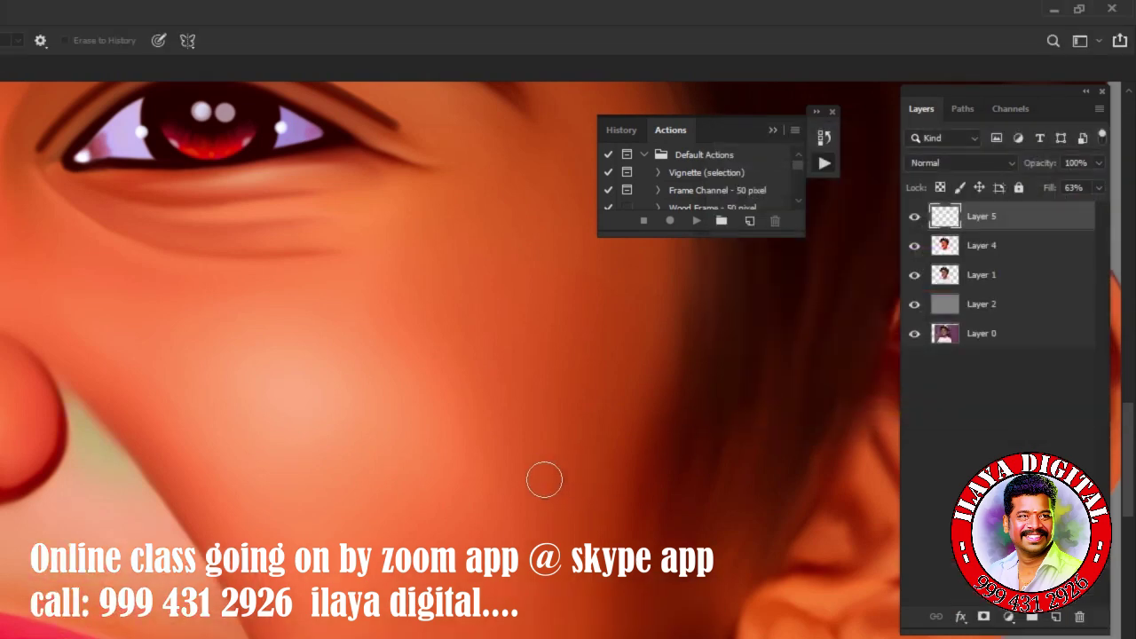
scroll(544, 480, down, 5)
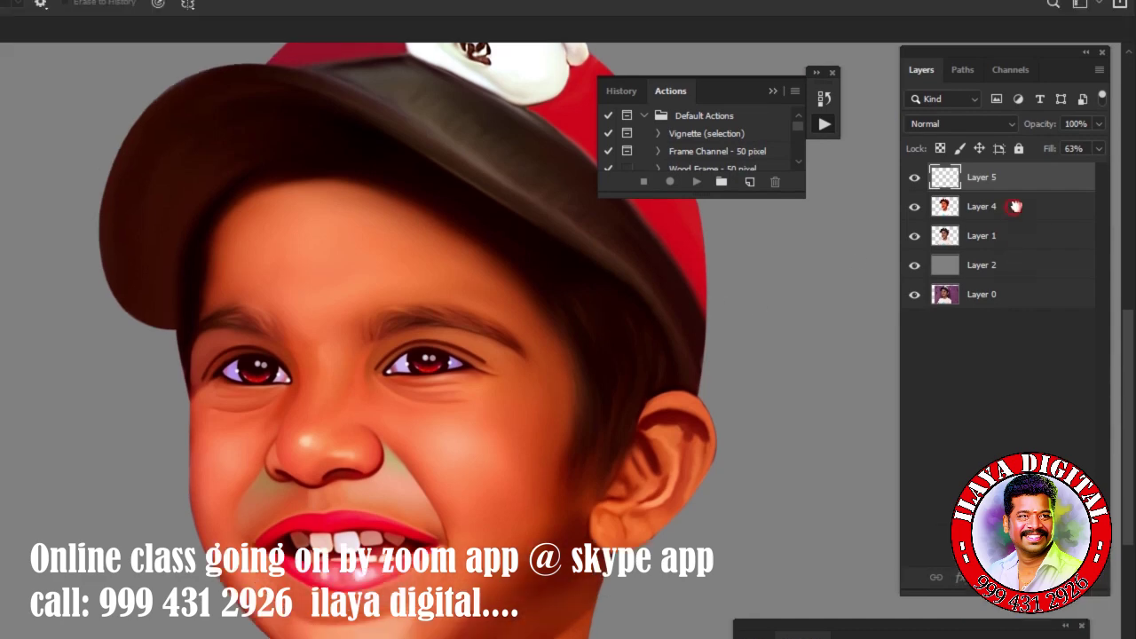
Merge the glow layer down into the face layer and add an empty Layer 6.
shift+click(1002, 207)
key(ctrl+e)
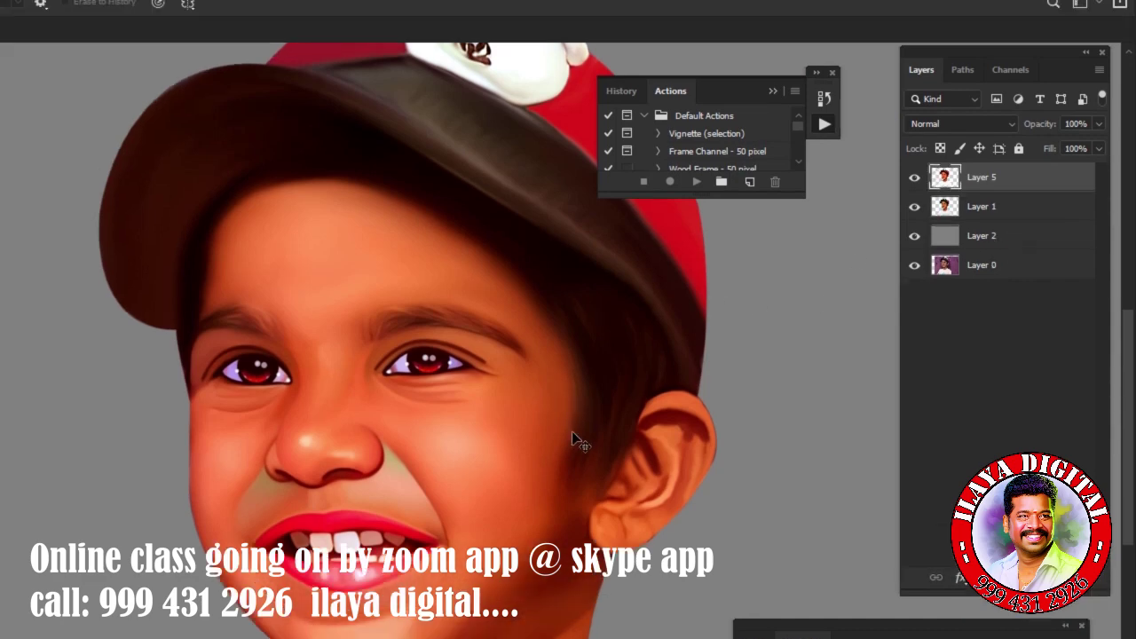
drag(539, 461, 573, 454)
key(ctrl+shift+alt+n)
Set up the Brush tool with a dark steel-blue paint colour, #2e4b6f.
key(b)
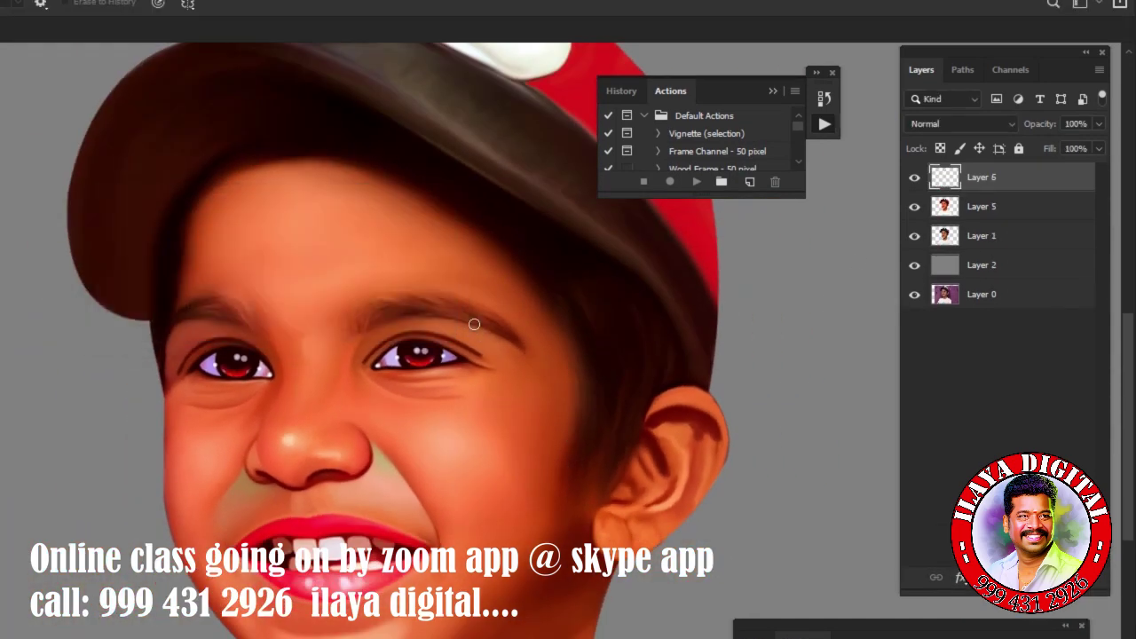
scroll(568, 456, up, 5)
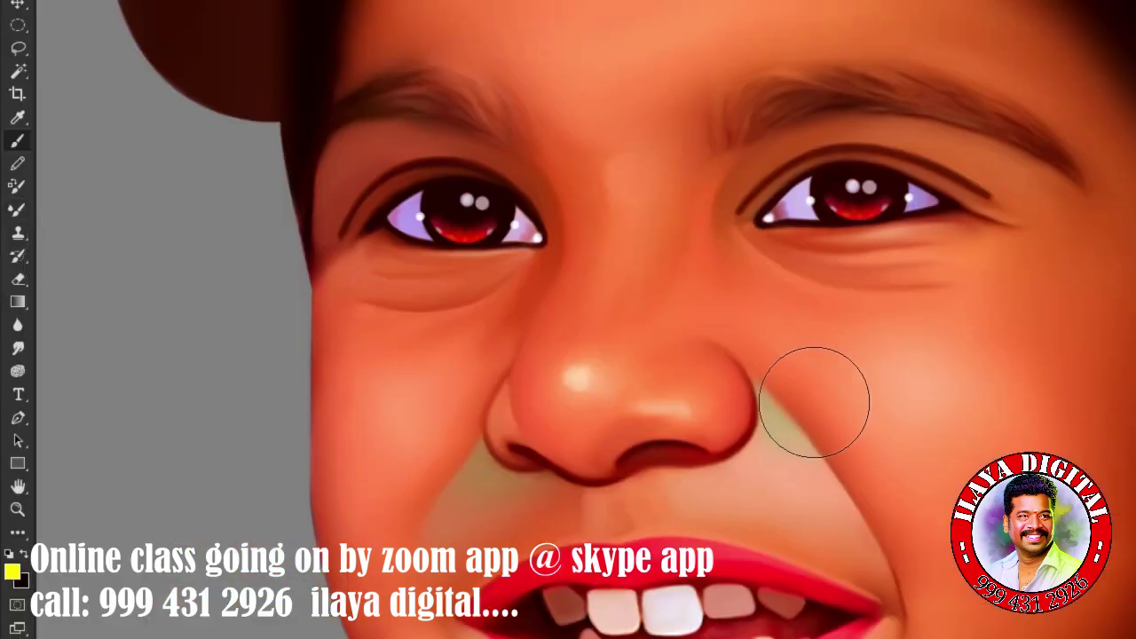
right_click(843, 370)
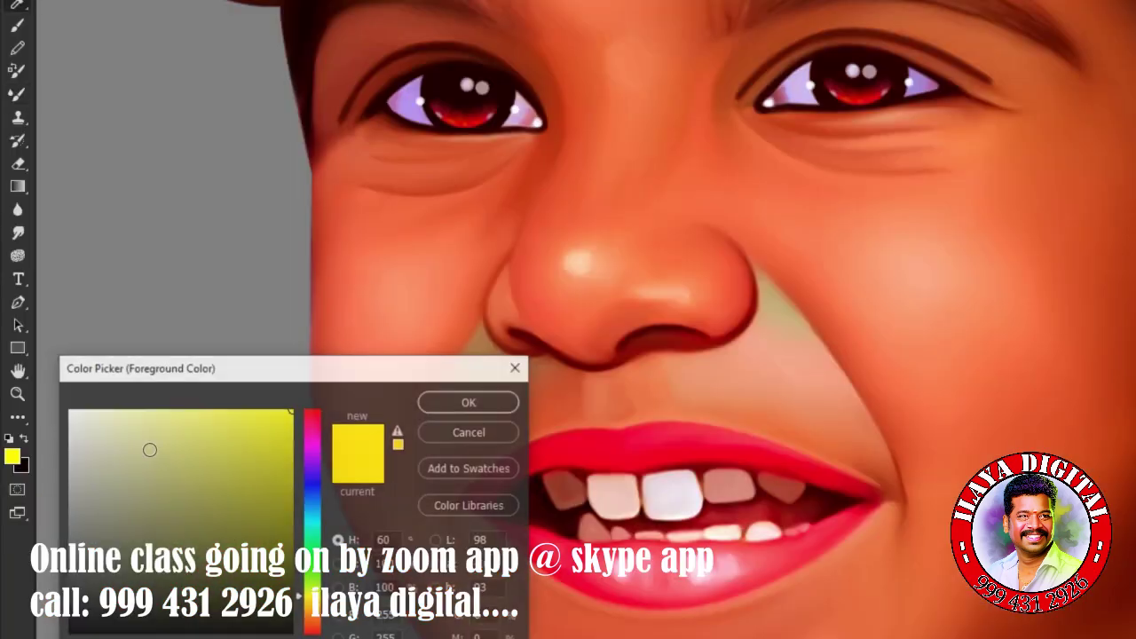
drag(312, 568, 319, 465)
click(202, 465)
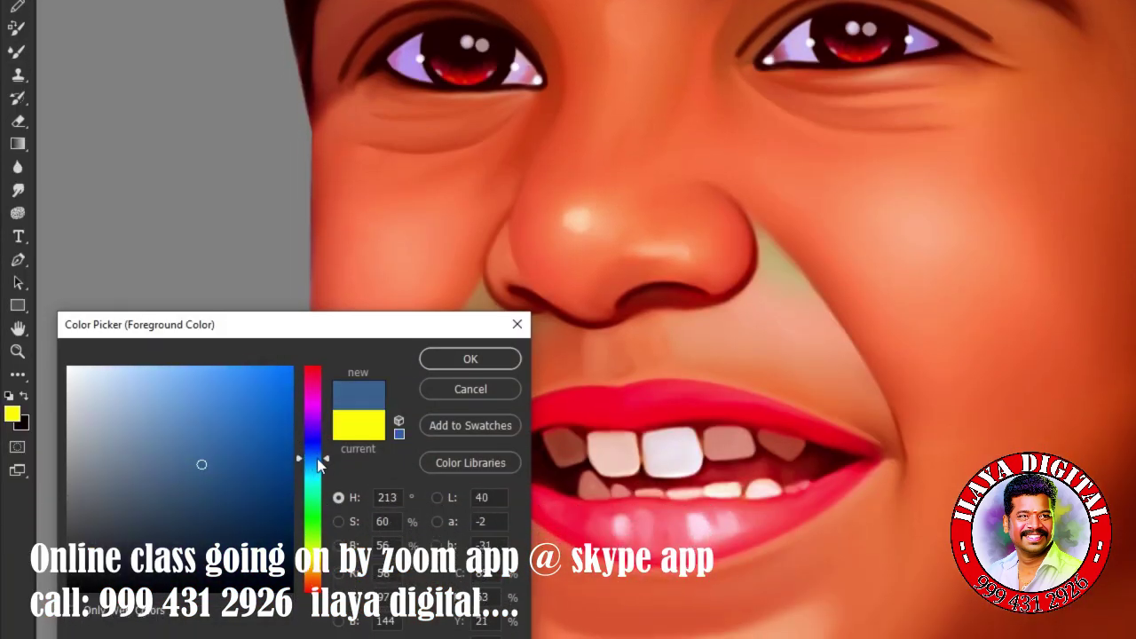
mouse_move(201, 464)
mouse_down()
mouse_move(218, 471)
mouse_move(210, 495)
mouse_up()
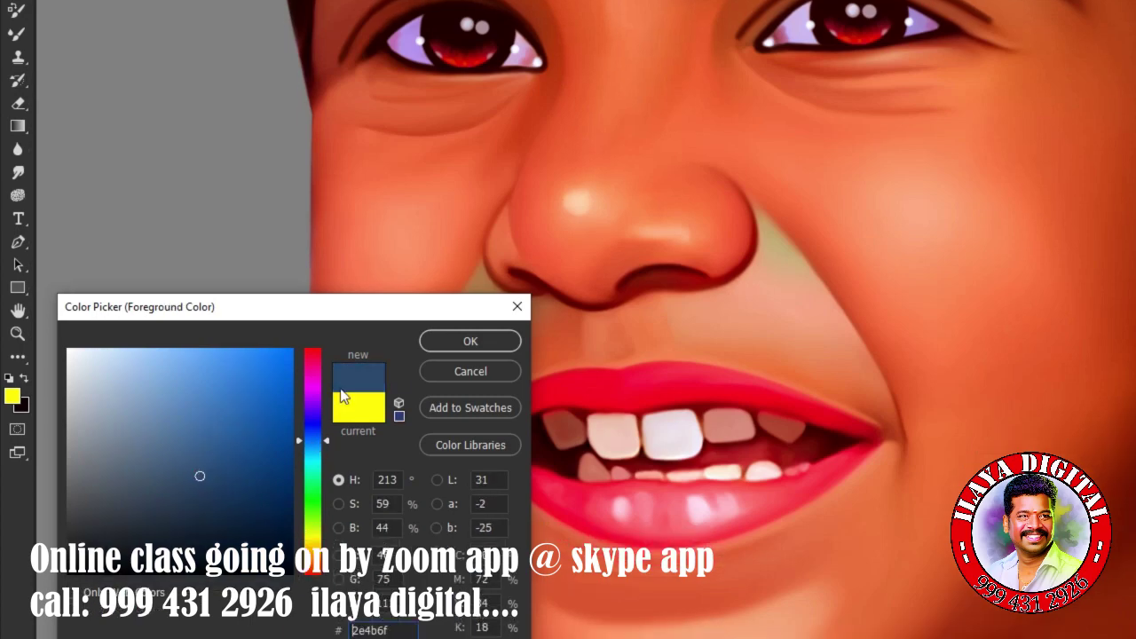
click(448, 342)
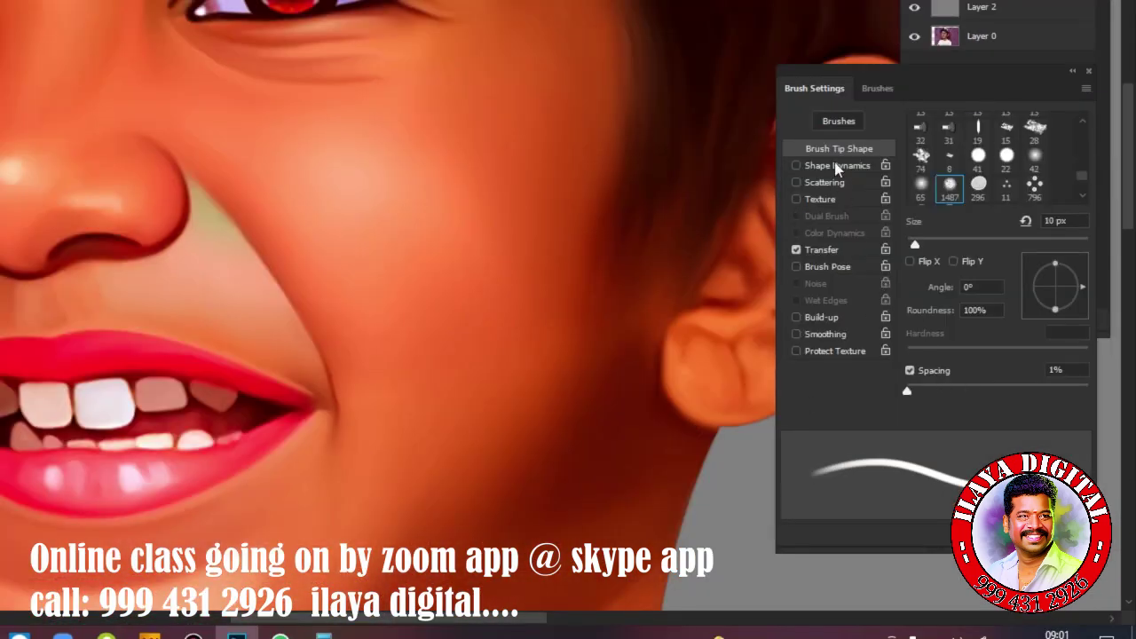
On Layer 8, paint a dark eyebrow stroke and a thin purple hair strand over the forehead.
click(838, 148)
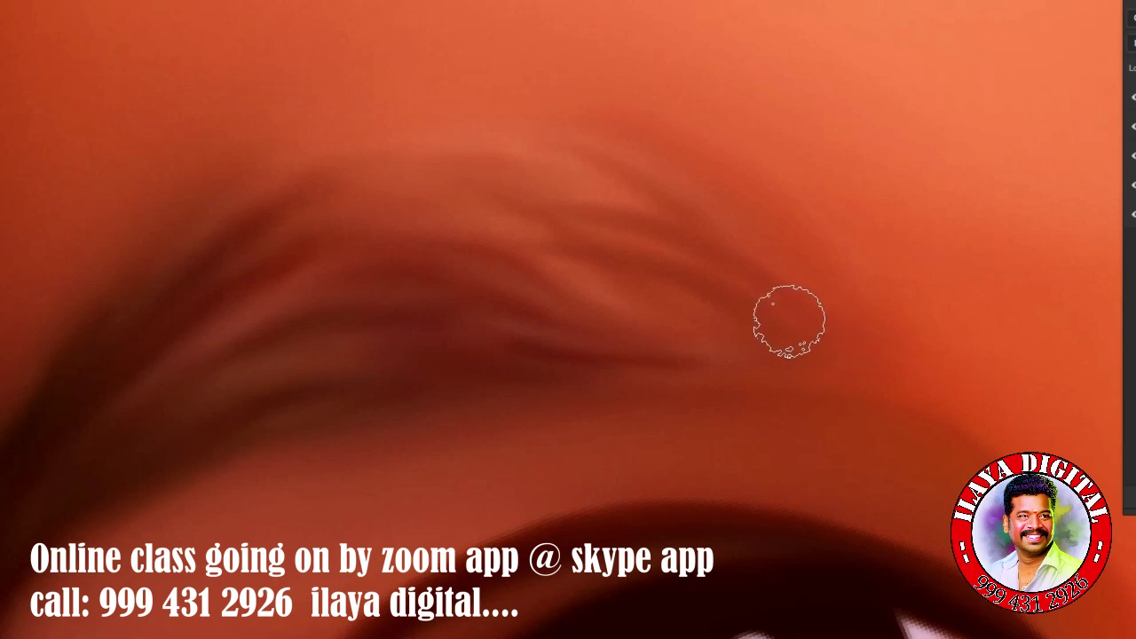
drag(784, 253, 710, 213)
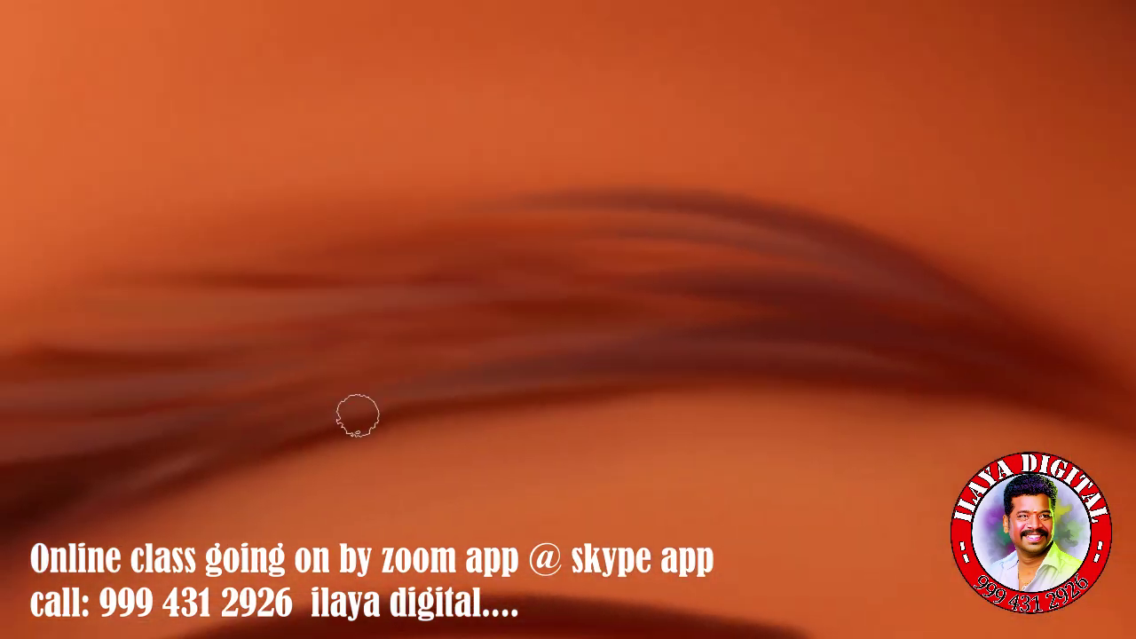
mouse_move(835, 347)
mouse_down()
mouse_move(760, 274)
mouse_move(562, 271)
mouse_move(339, 365)
mouse_up()
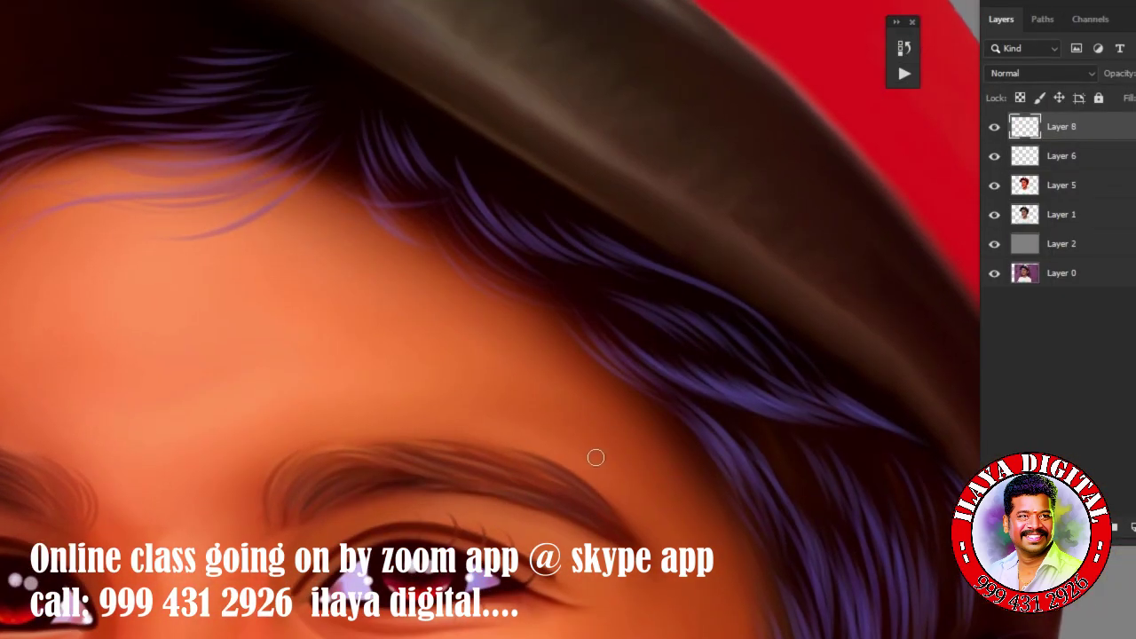
Shift the strands' hue to about -50 for a cool blue, then raise Layer 8's fill.
key(ctrl+u)
drag(866, 165, 832, 165)
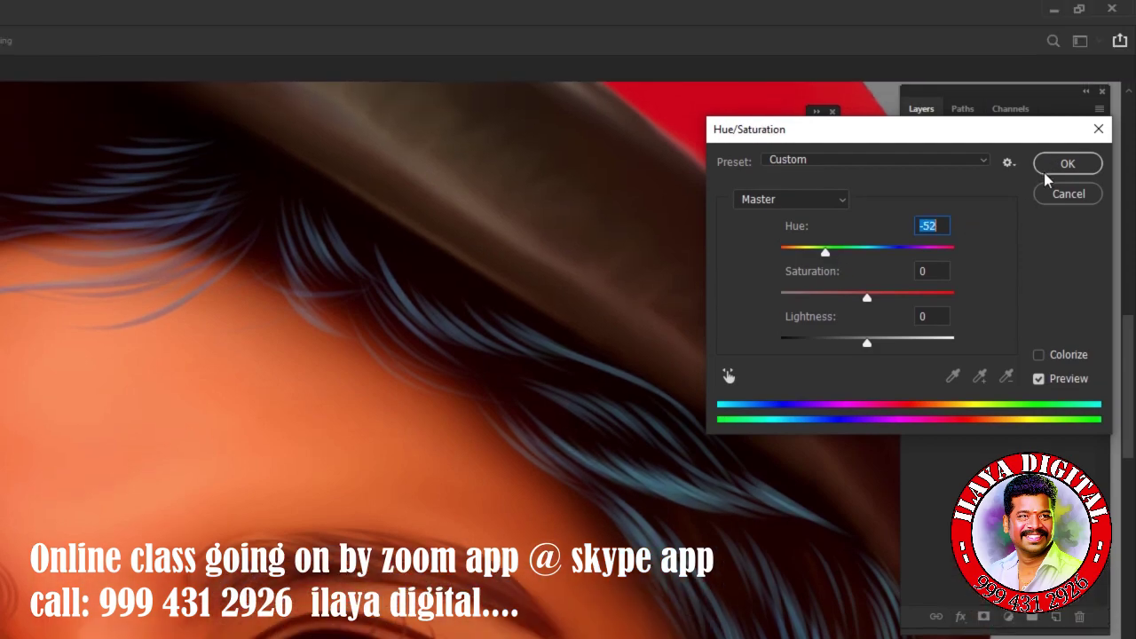
click(1067, 75)
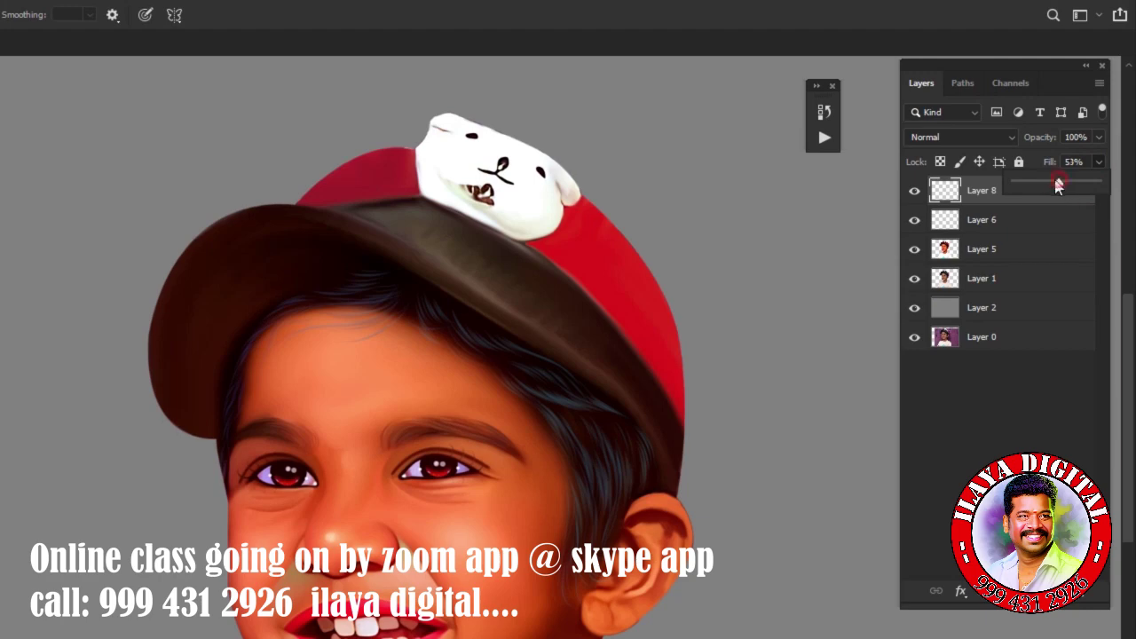
drag(1061, 189, 1067, 190)
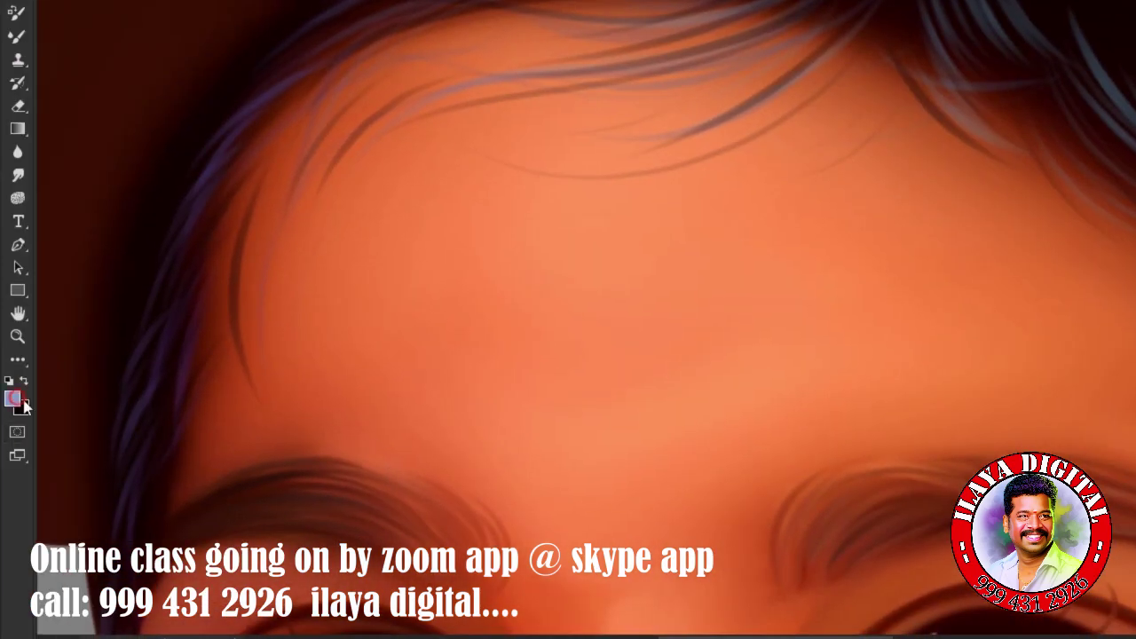
Set the painting colour to magenta and paint a thin magenta strand into the hair.
click(25, 407)
click(312, 488)
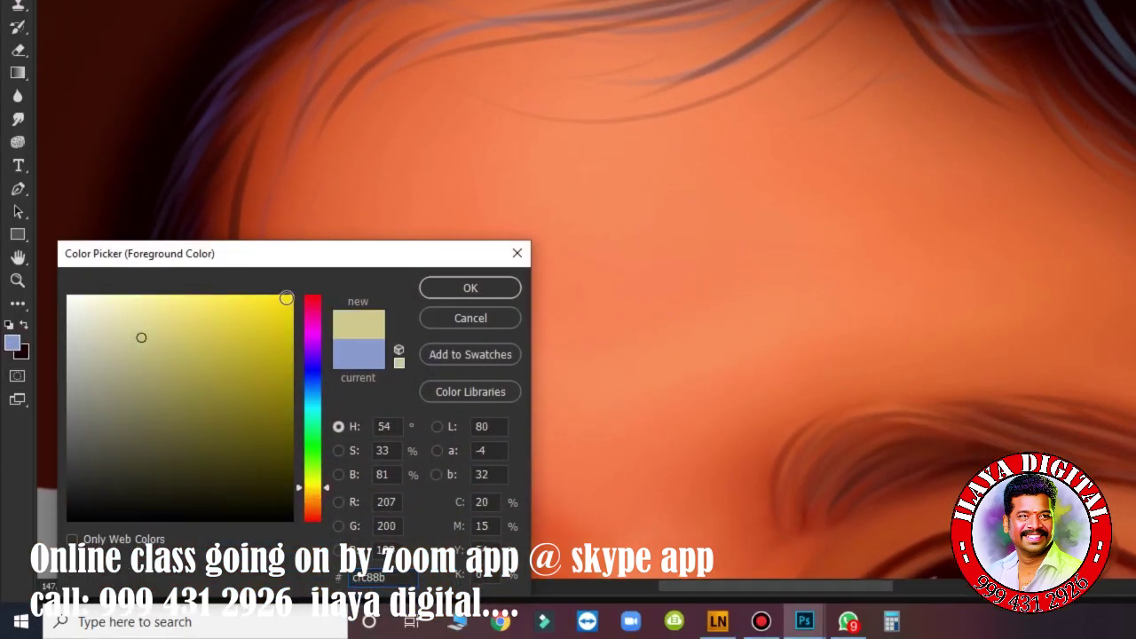
click(310, 319)
click(461, 288)
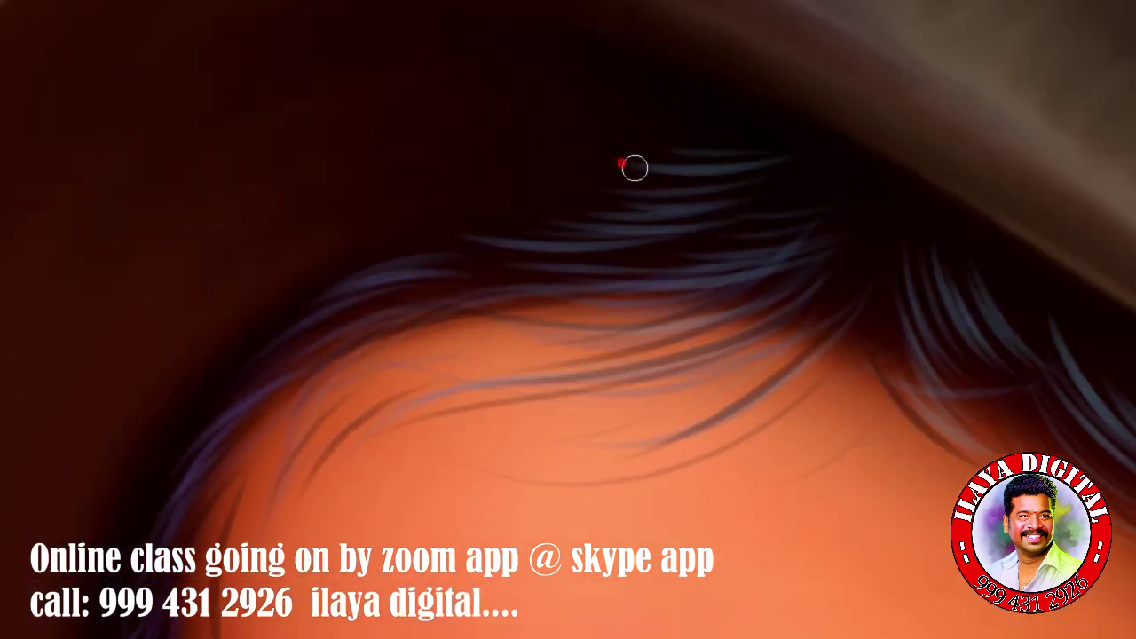
mouse_move(634, 168)
mouse_down()
mouse_move(684, 266)
mouse_move(832, 236)
mouse_up()
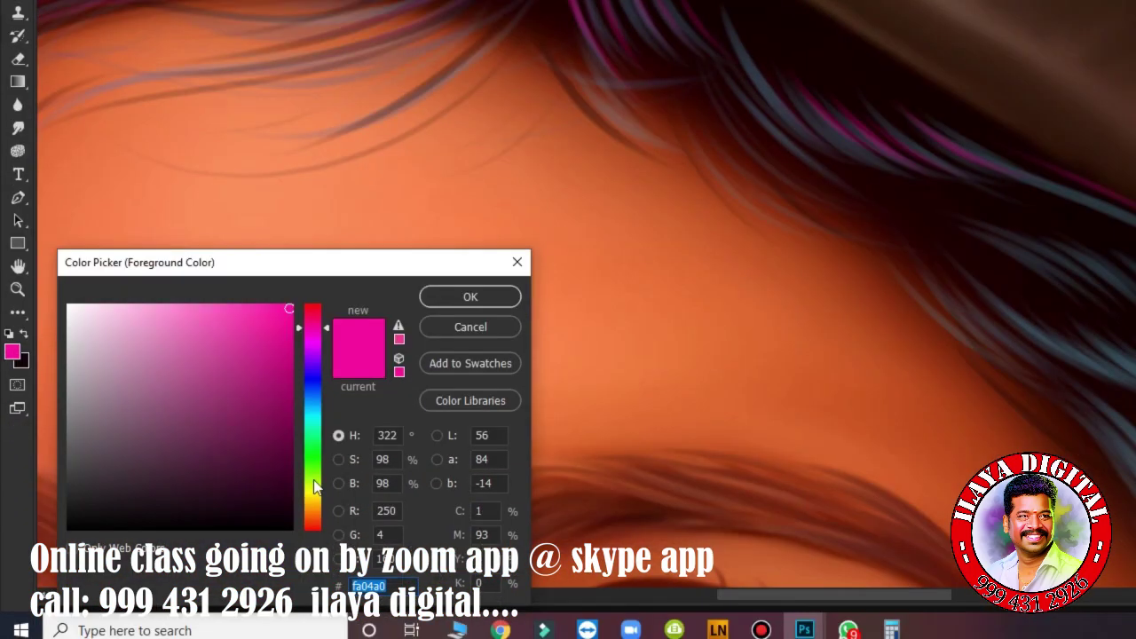
Switch to a yellow painting colour and paint a yellow strand into the hair.
click(312, 486)
click(471, 296)
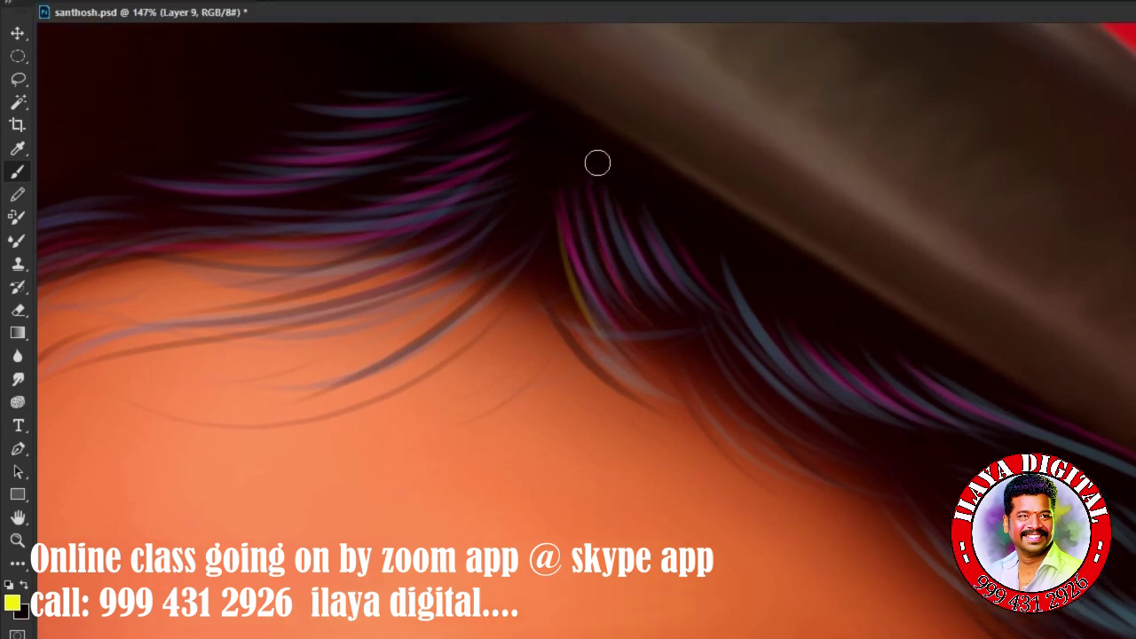
drag(559, 235, 692, 426)
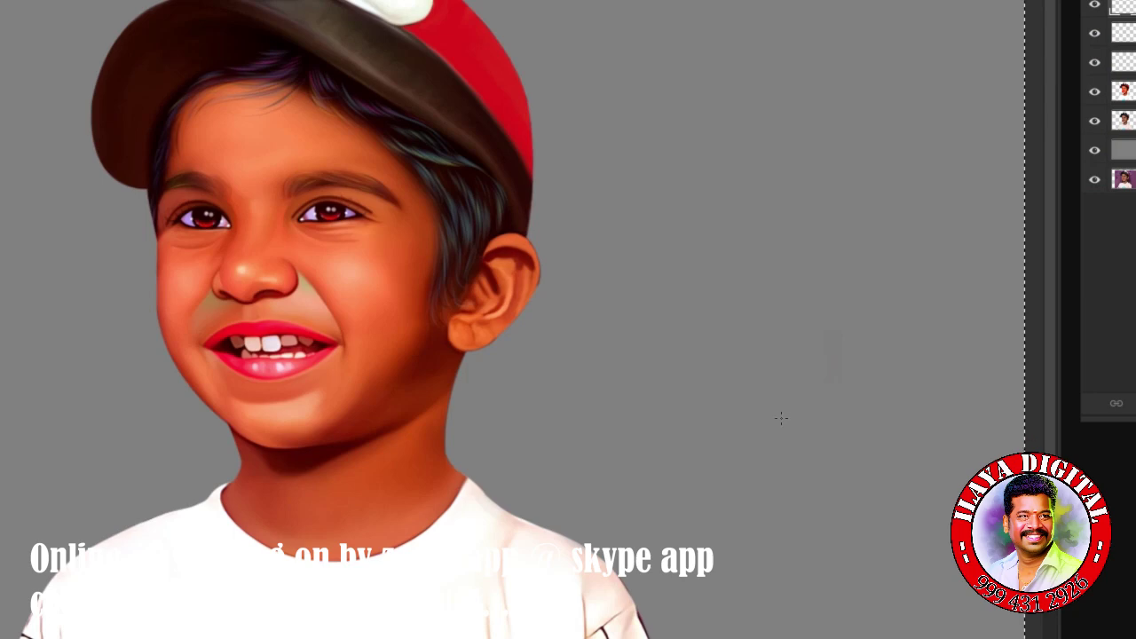
Create a new layer for the highlight and choose a soft brush preset.
scroll(327, 252, up, 3)
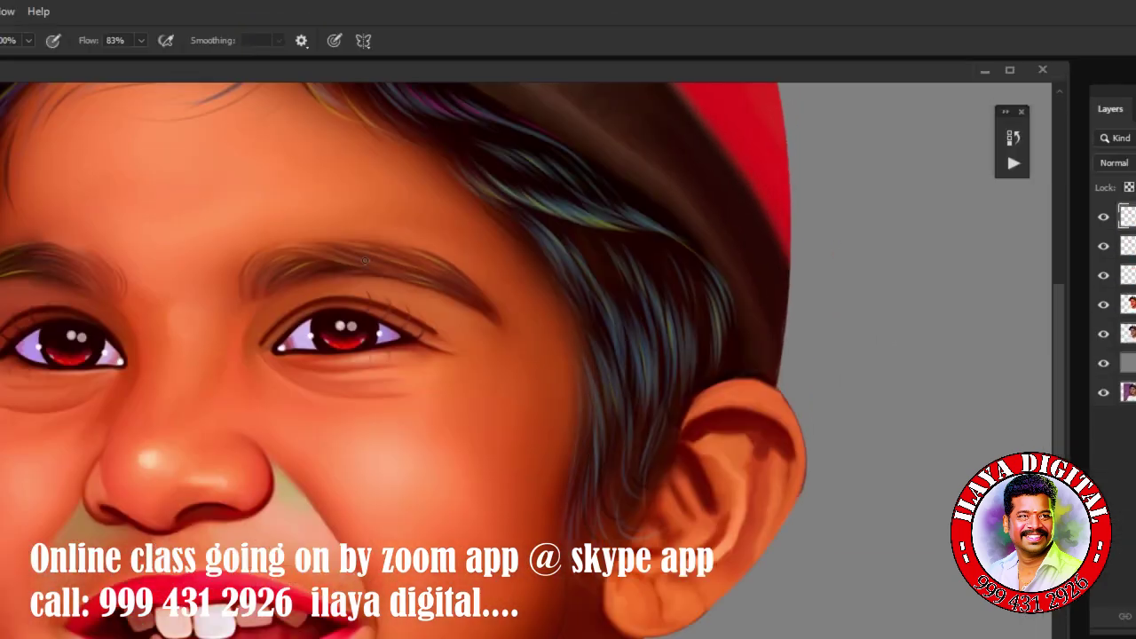
key(ctrl+shift+n)
key(Return)
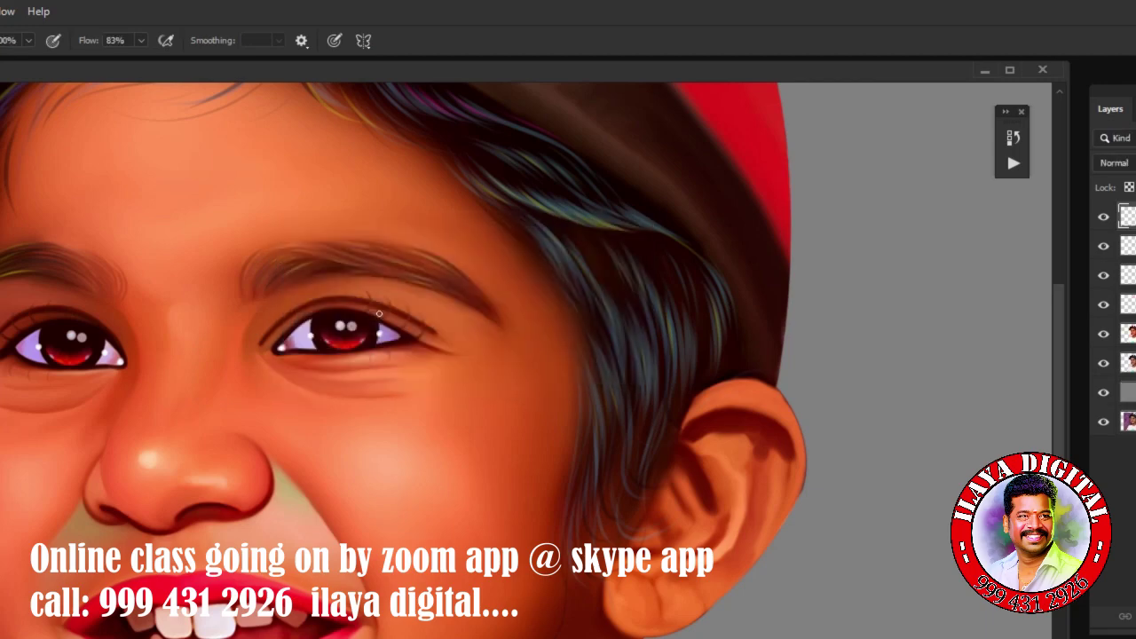
right_click(257, 399)
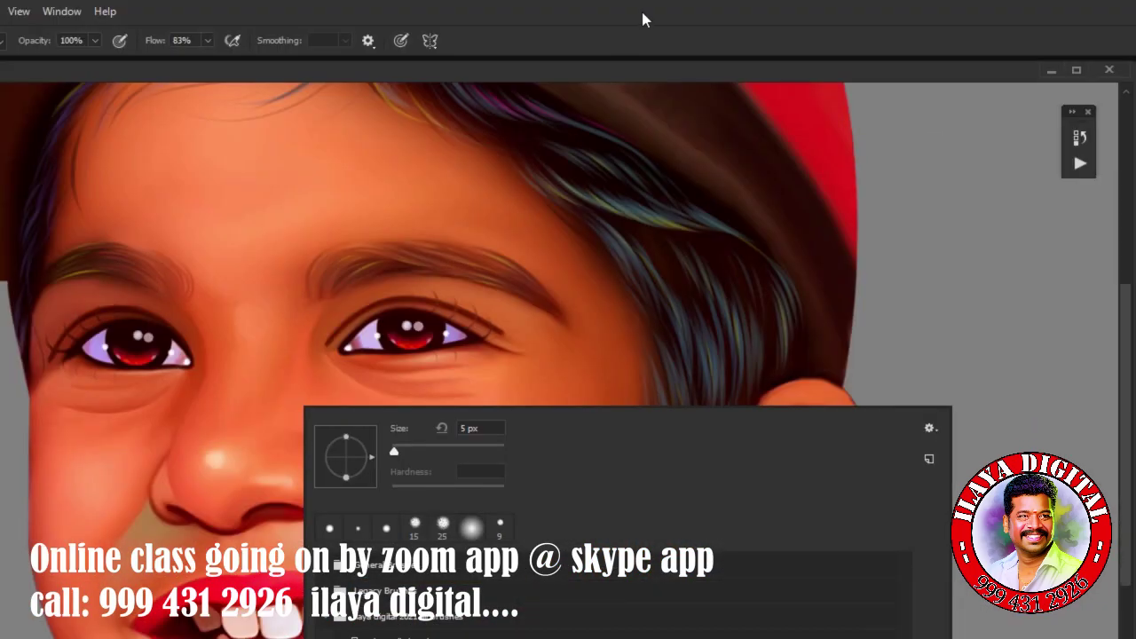
double_click(619, 472)
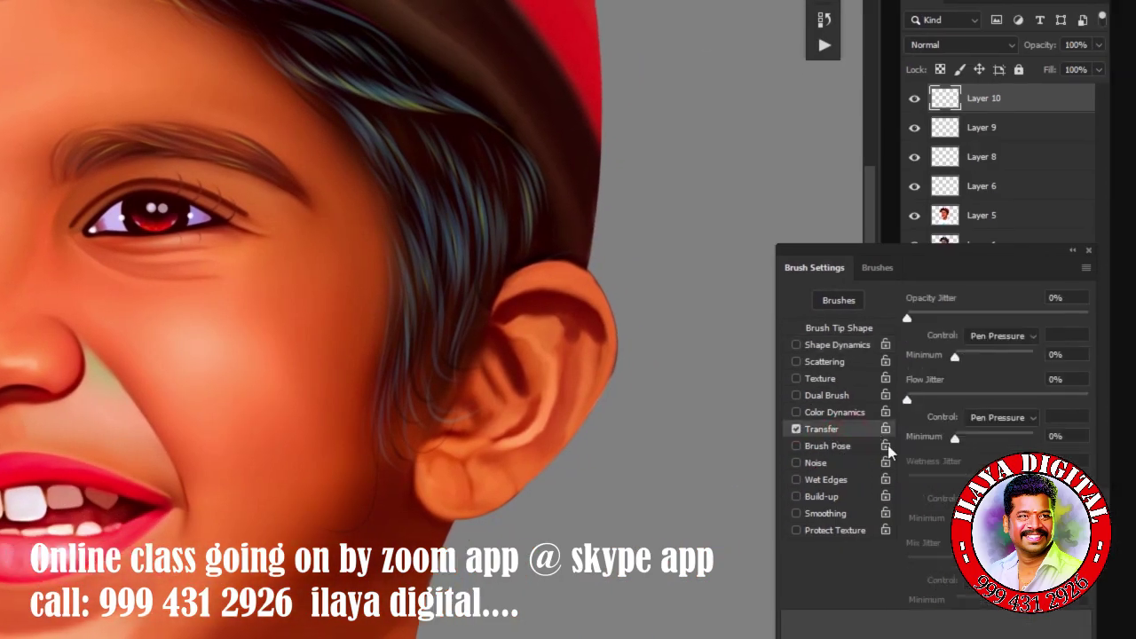
Lower brush opacity to about 49% and set a near-white foreground colour.
click(856, 329)
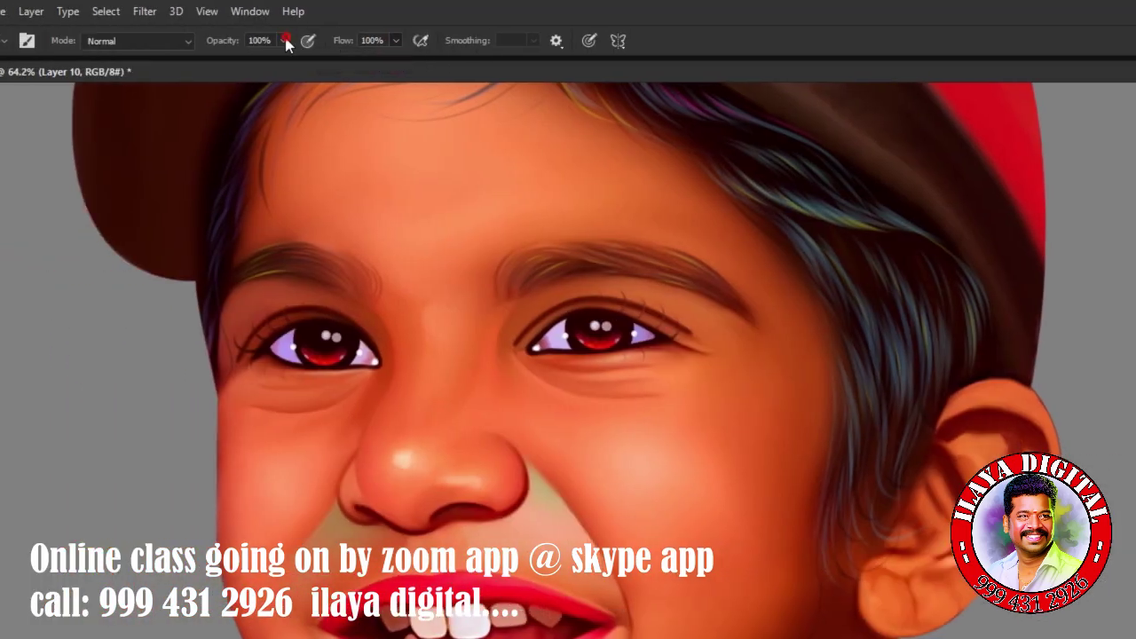
drag(326, 40, 284, 62)
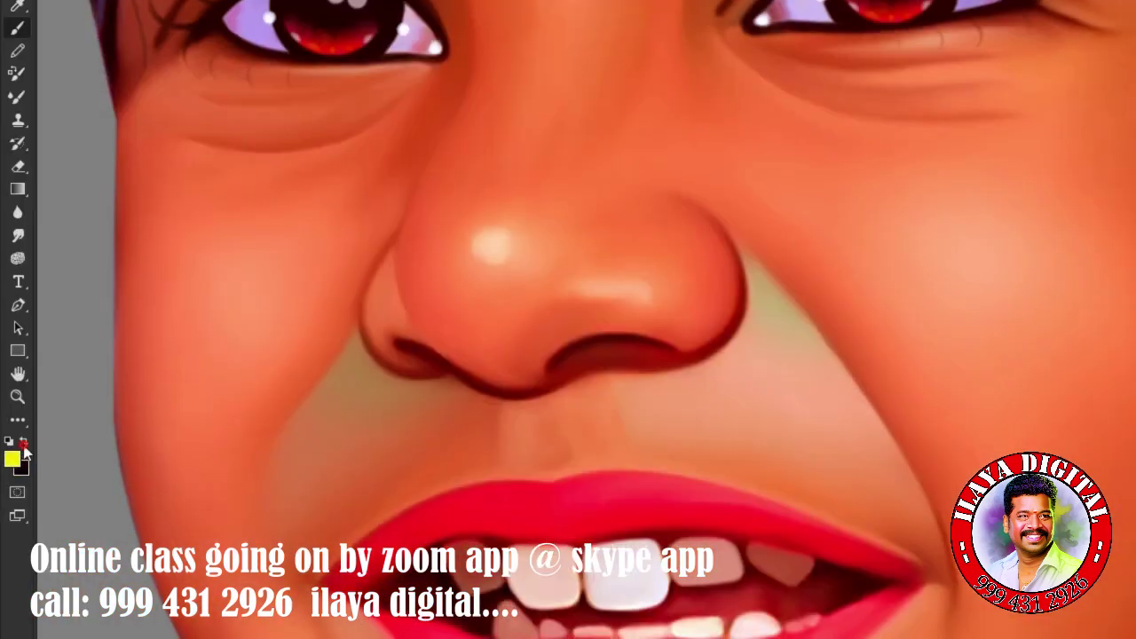
click(11, 458)
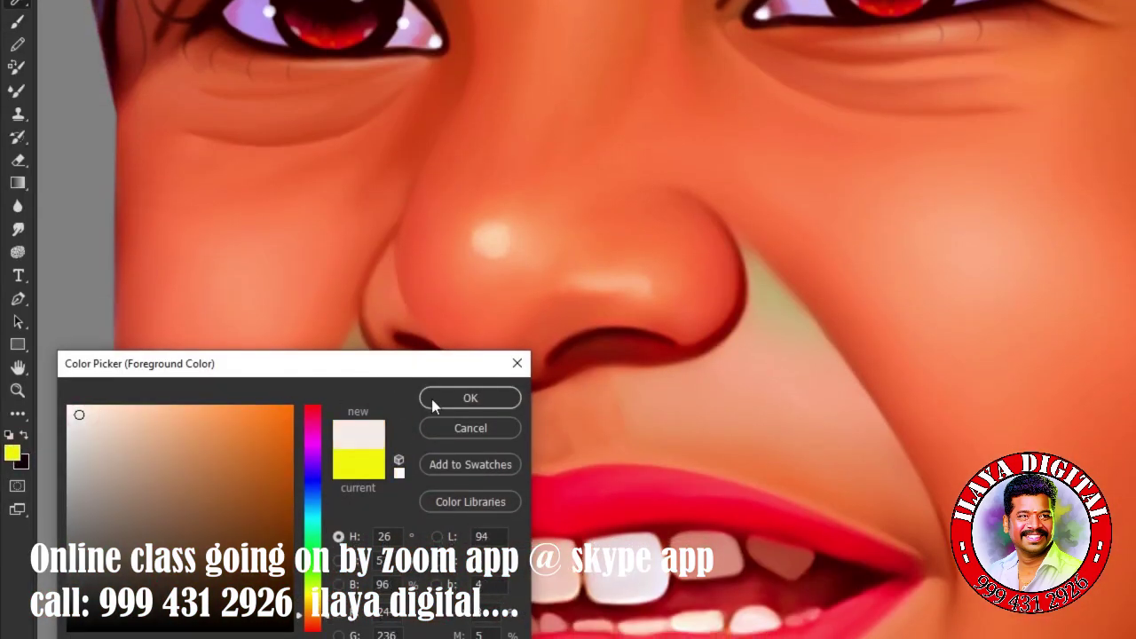
click(431, 399)
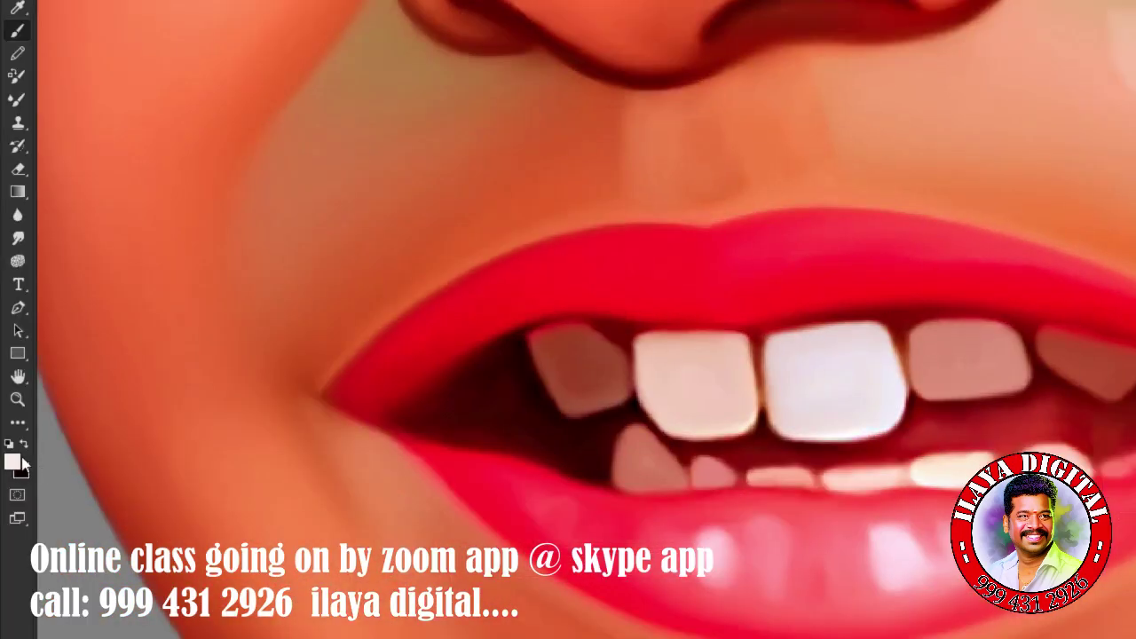
Set a light skin colour, then a warmer peach skin tone, and show brush settings.
click(13, 451)
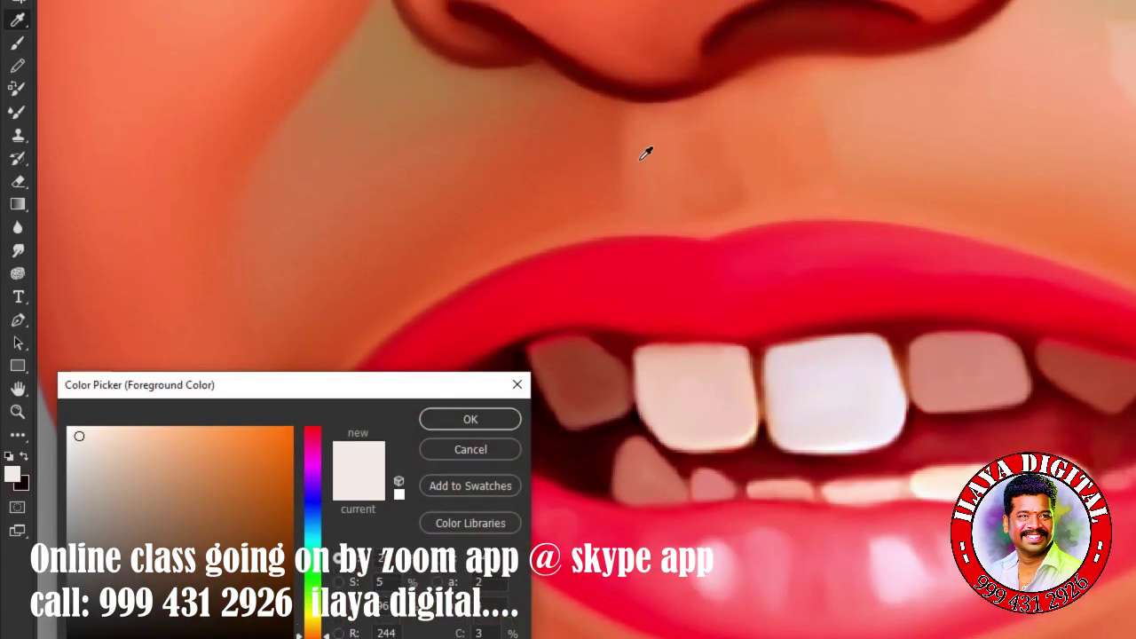
click(447, 396)
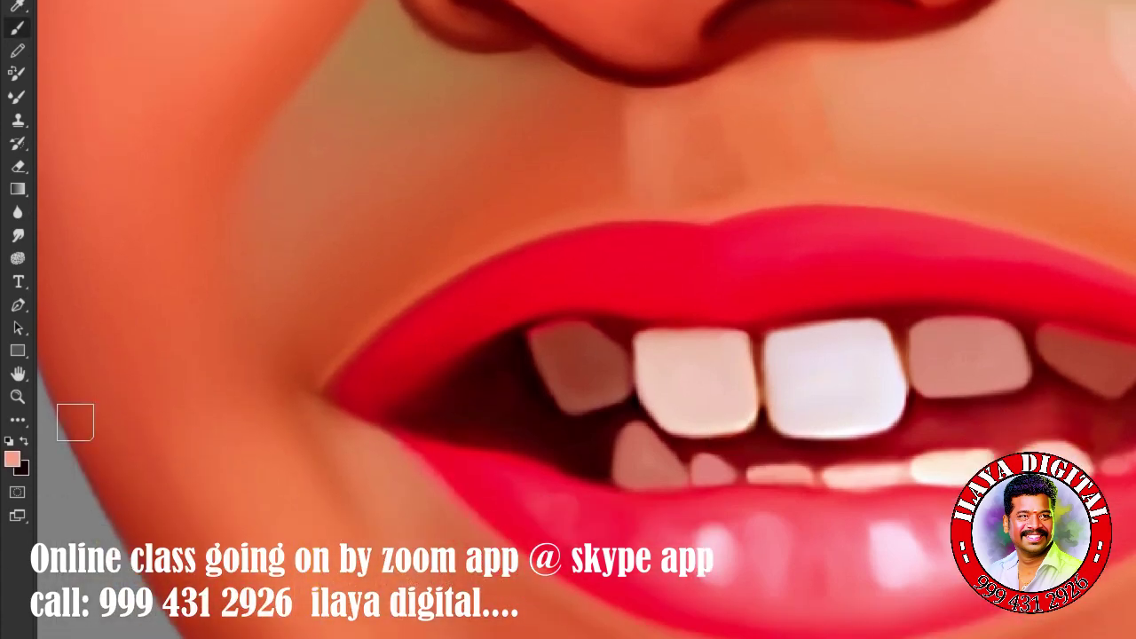
click(184, 418)
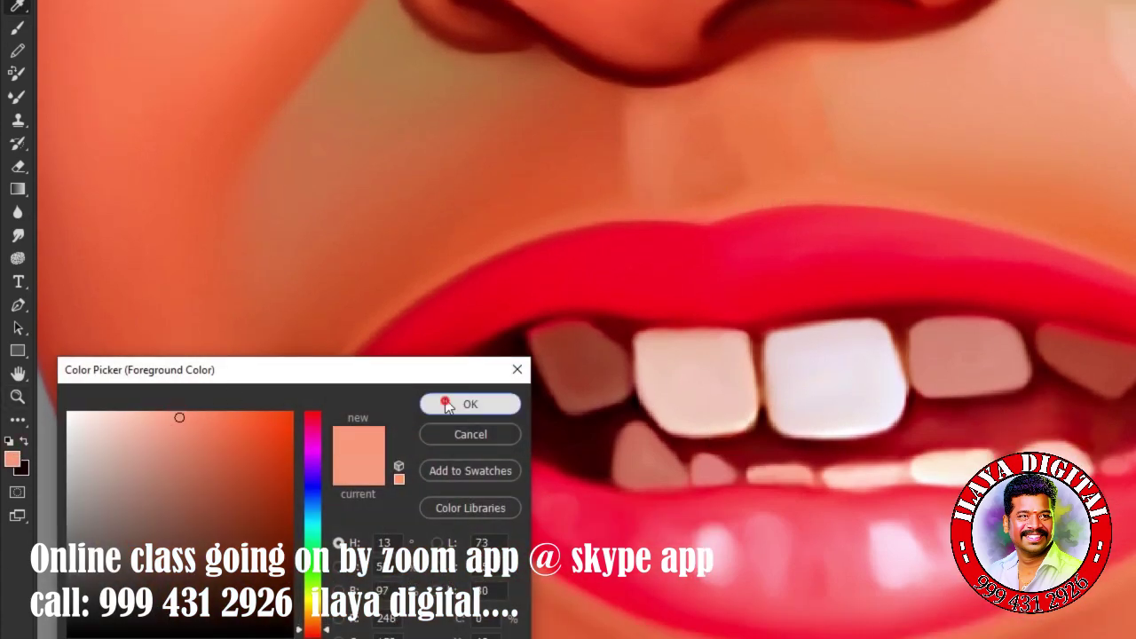
click(469, 404)
key(F5)
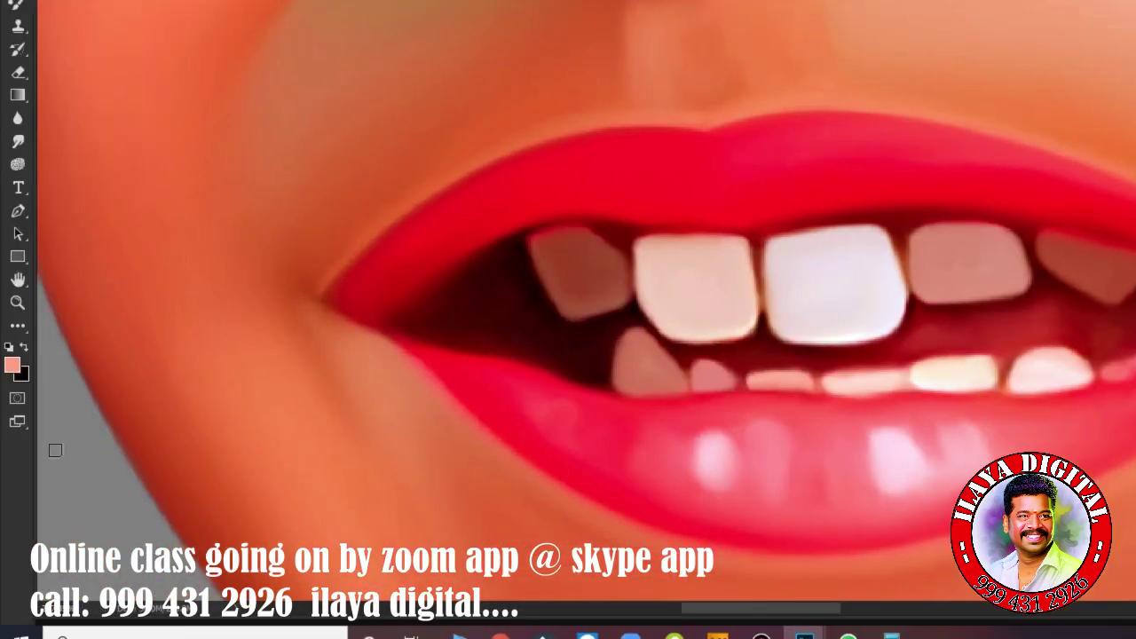
Refine the peach skin colour and bring the chin below the lips into view.
click(13, 365)
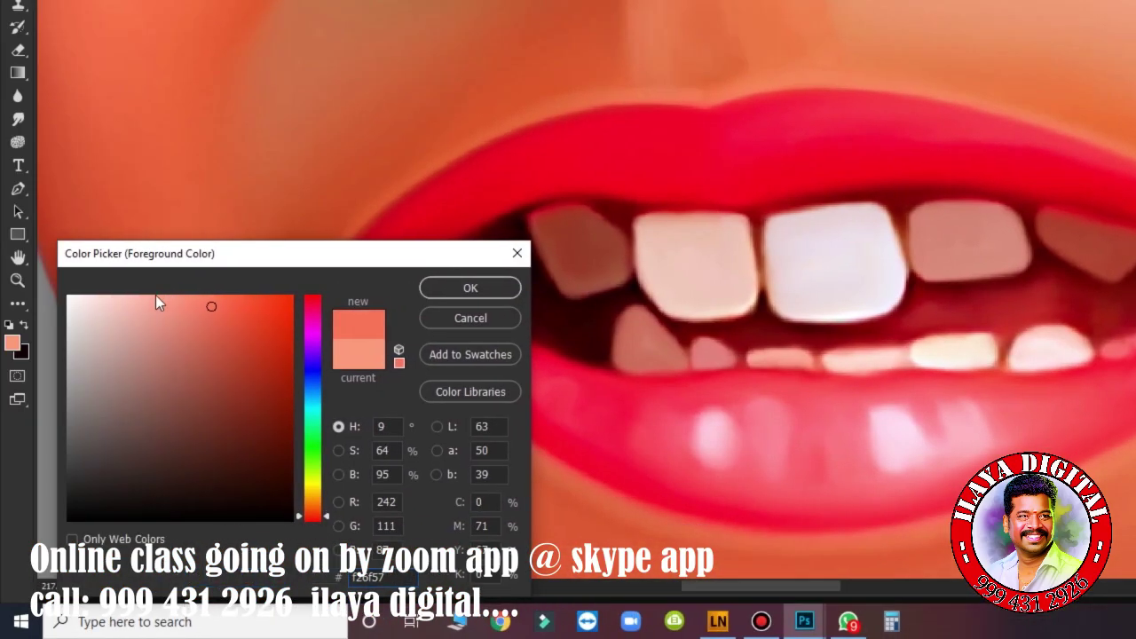
click(170, 322)
click(439, 312)
drag(821, 406, 764, 262)
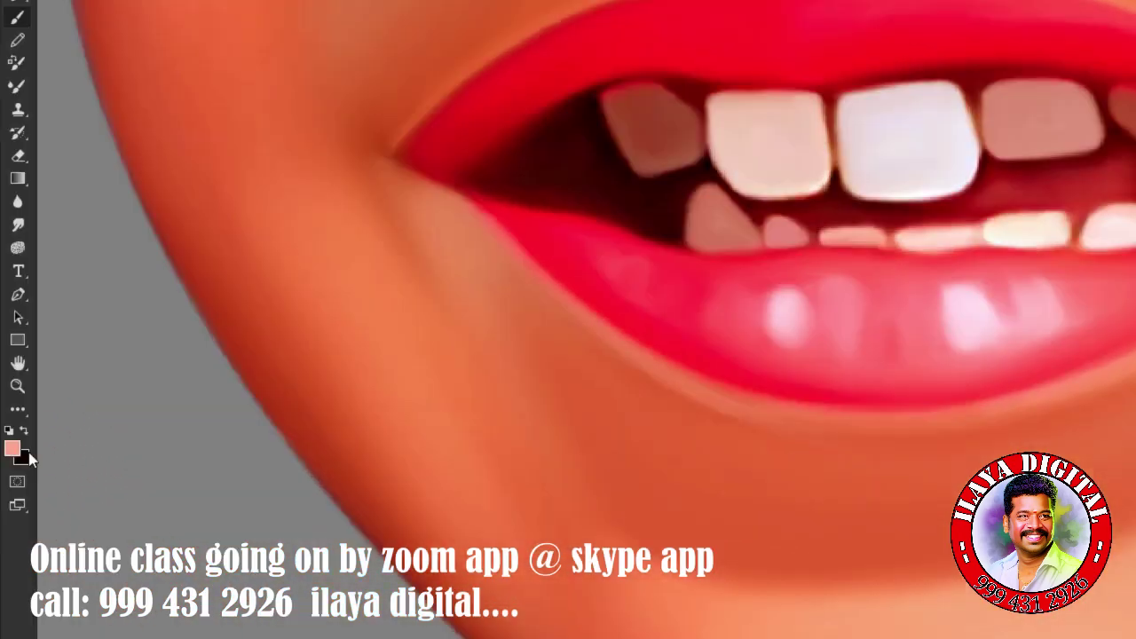
Sample light pink from the lip highlight as the painting colour.
click(16, 450)
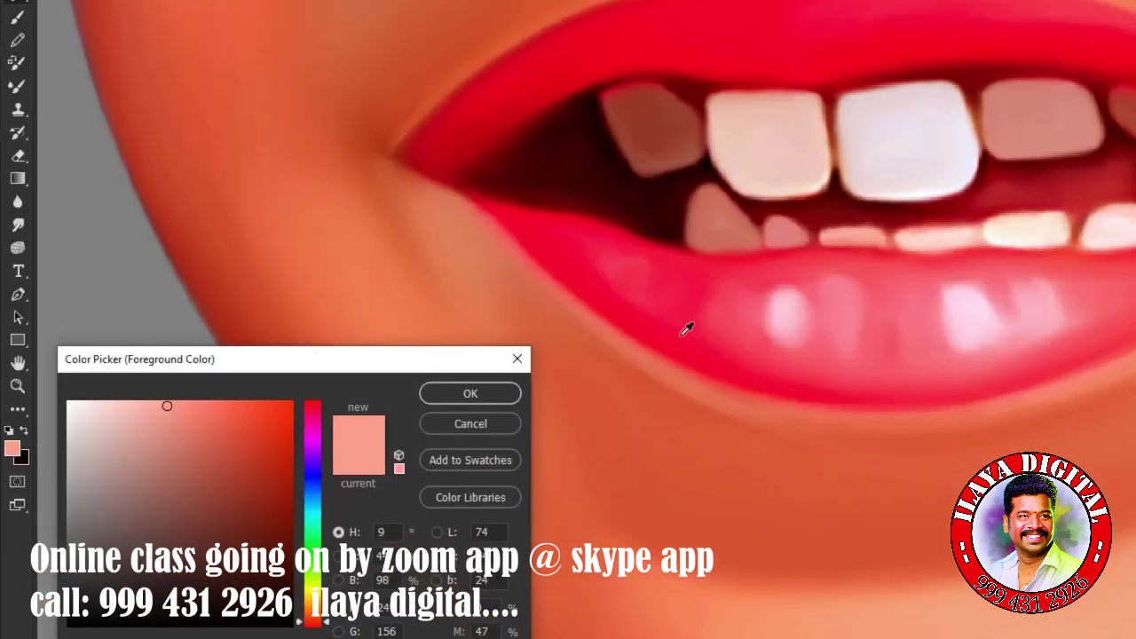
click(790, 307)
key(Return)
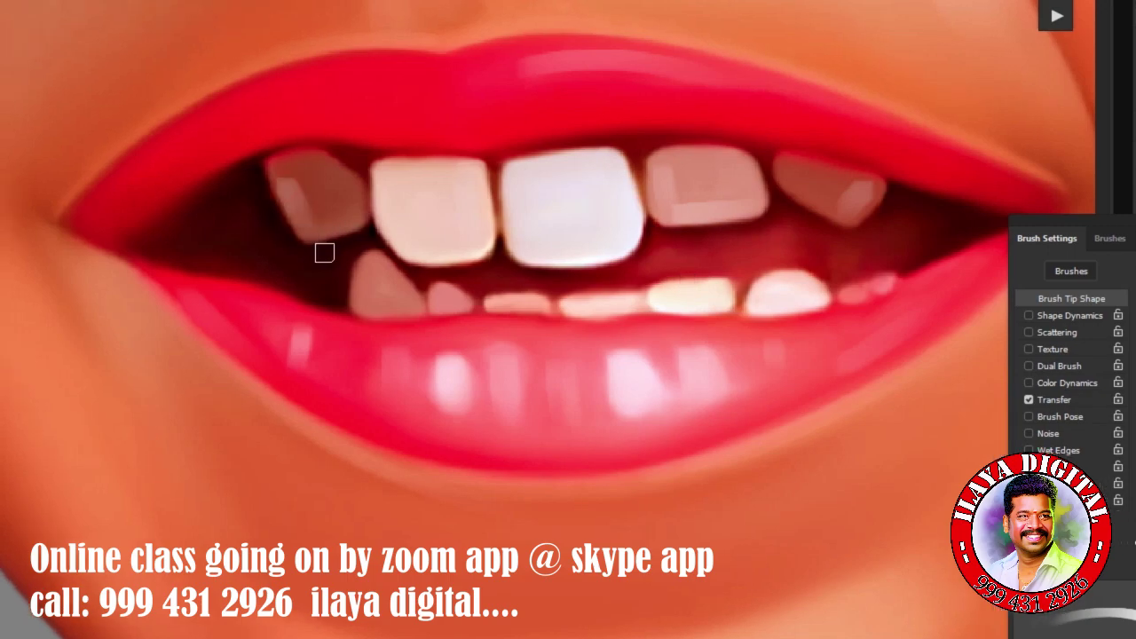
scroll(322, 251, down, 3)
scroll(382, 453, up, 3)
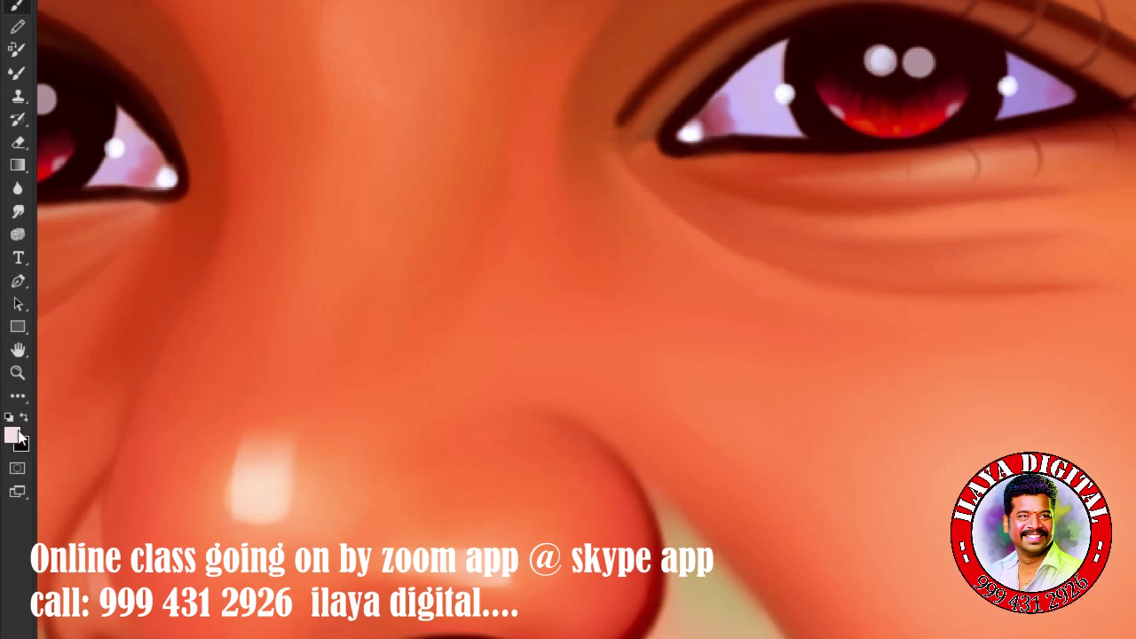
Paint with skin-orange and salmon colours on an enlarged brush, undoing the light stroke under the eye.
click(12, 435)
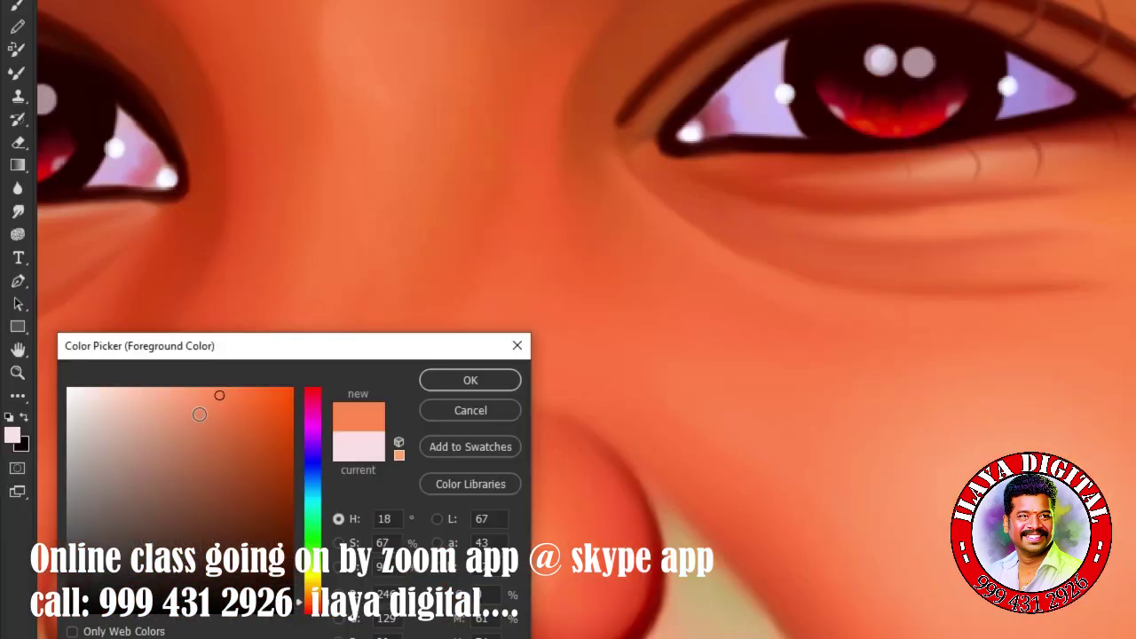
click(470, 380)
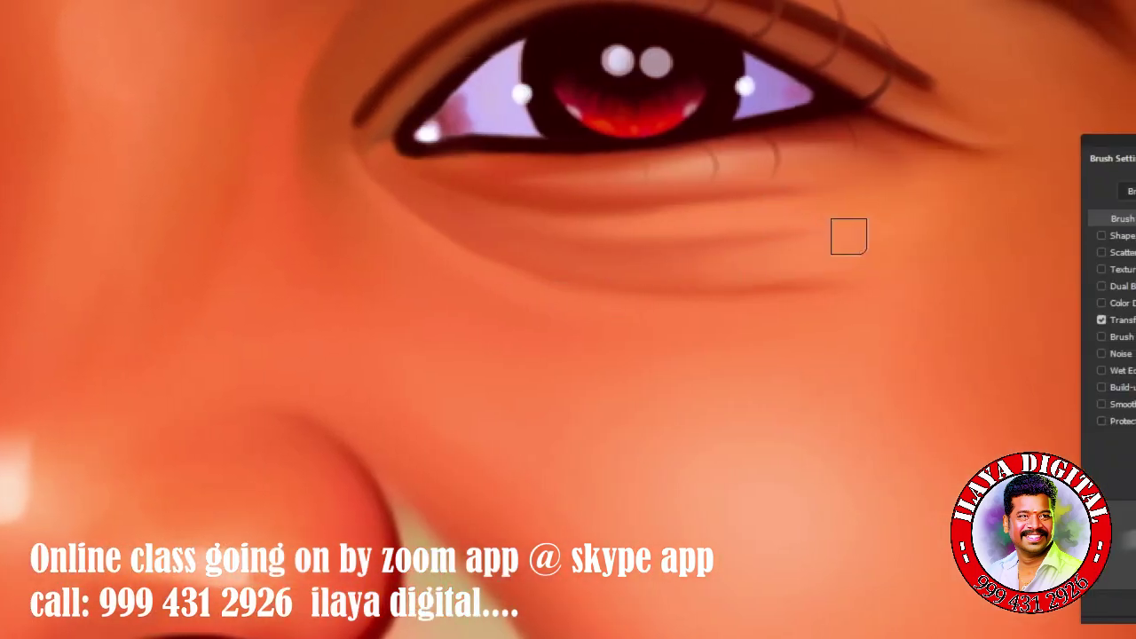
key(bracketright)
key(bracketright)
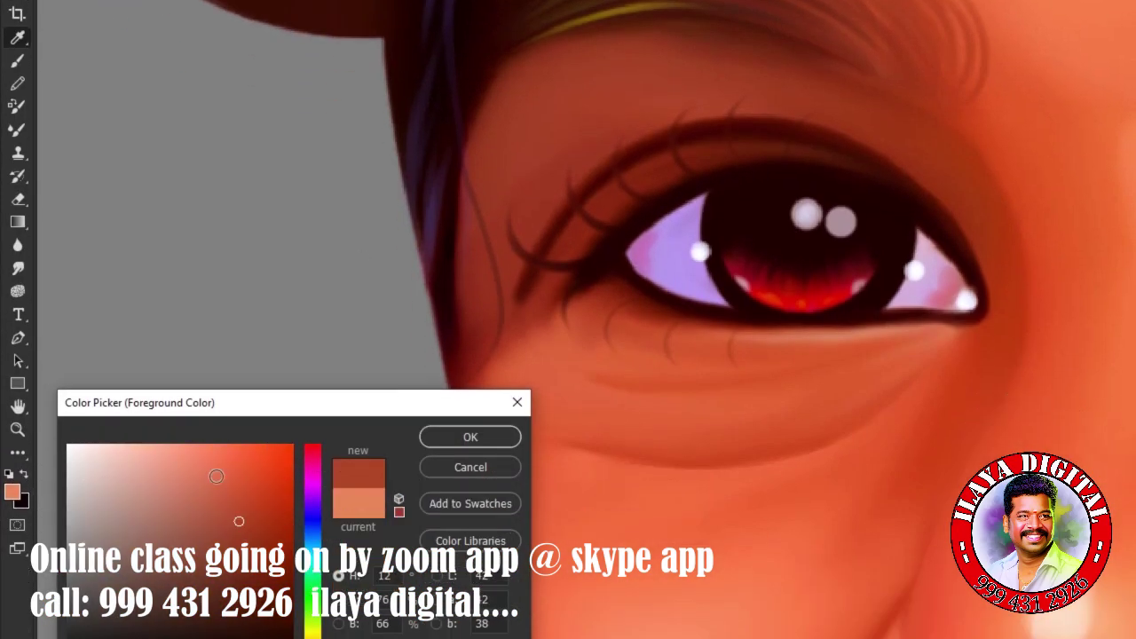
click(470, 432)
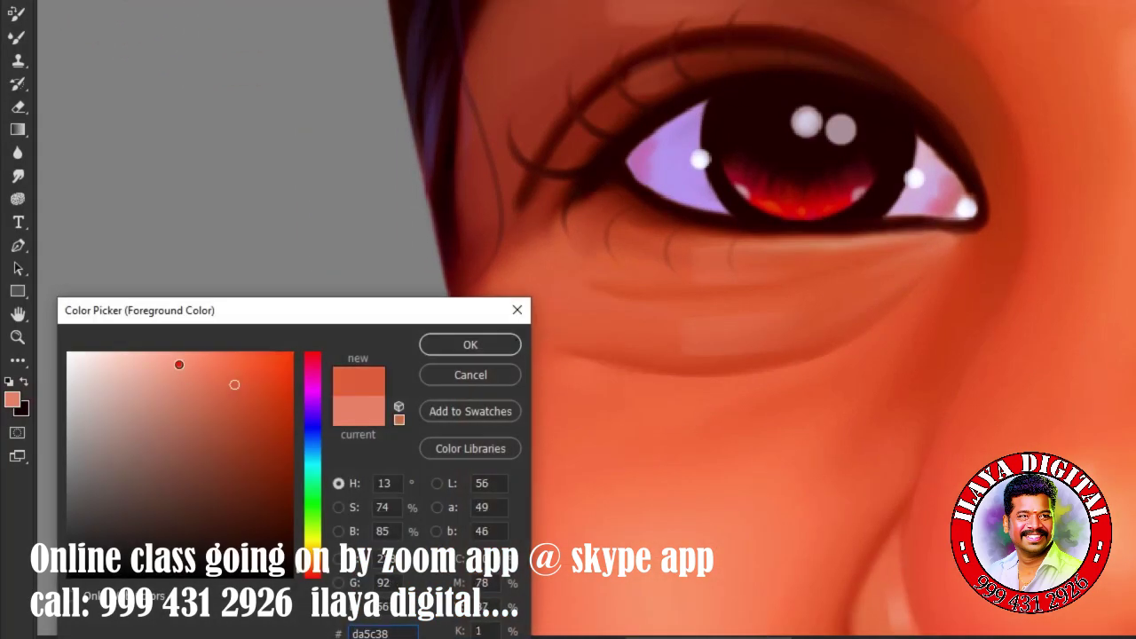
click(470, 344)
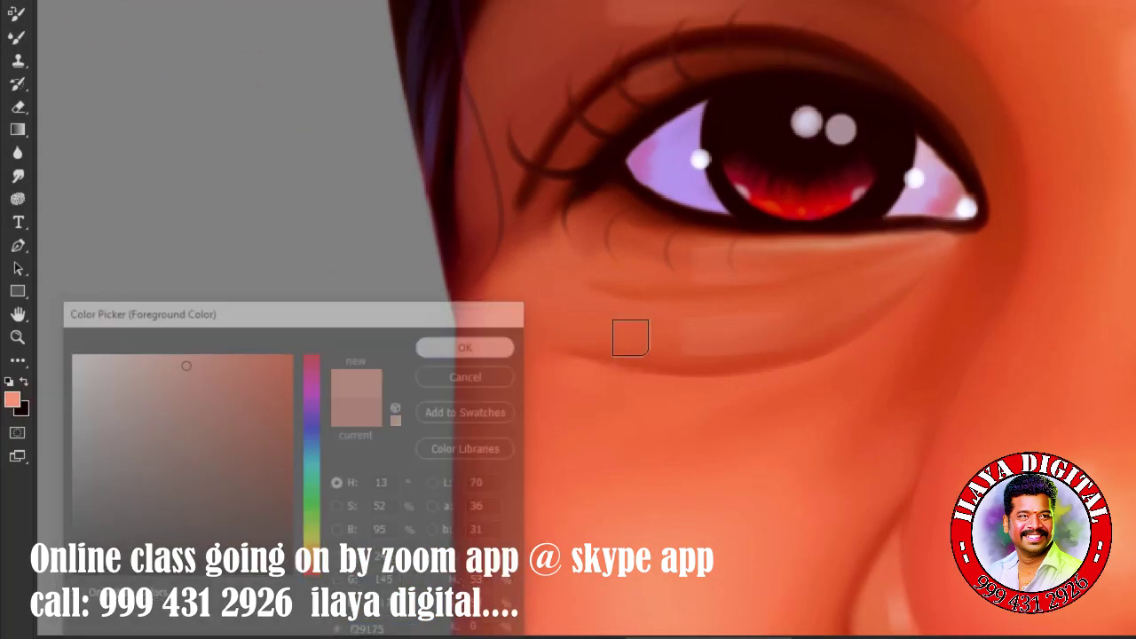
key(ctrl+z)
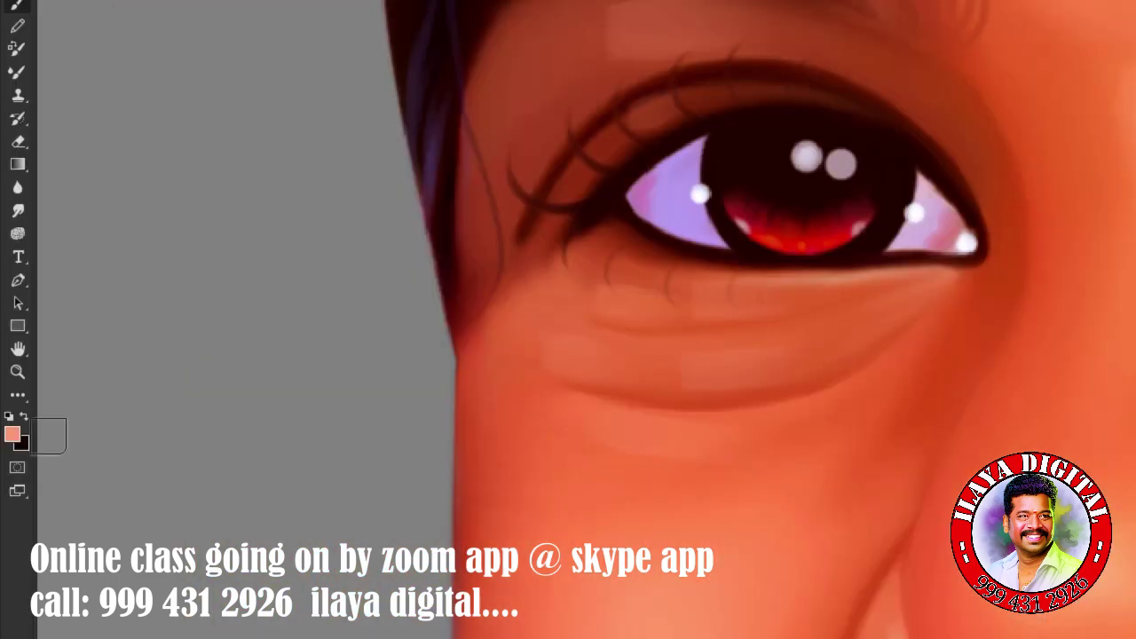
Choose a deeper red-orange shading colour, then sample light peach (H 21°, S 55%, B 93%) from the skin.
click(12, 434)
click(266, 425)
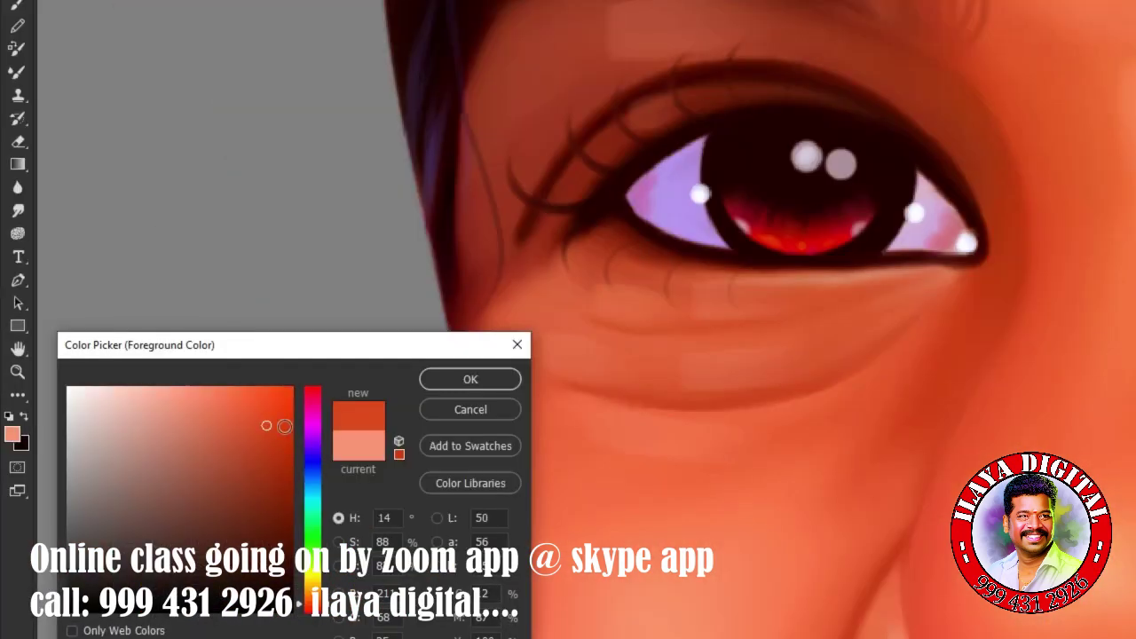
click(472, 380)
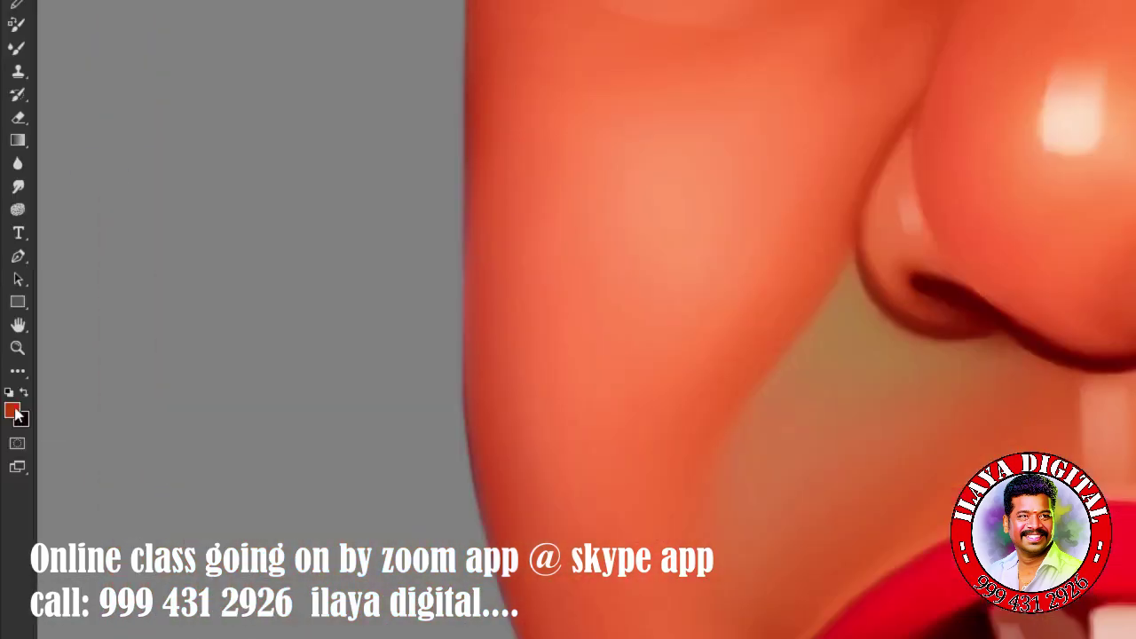
click(12, 410)
click(786, 350)
click(191, 333)
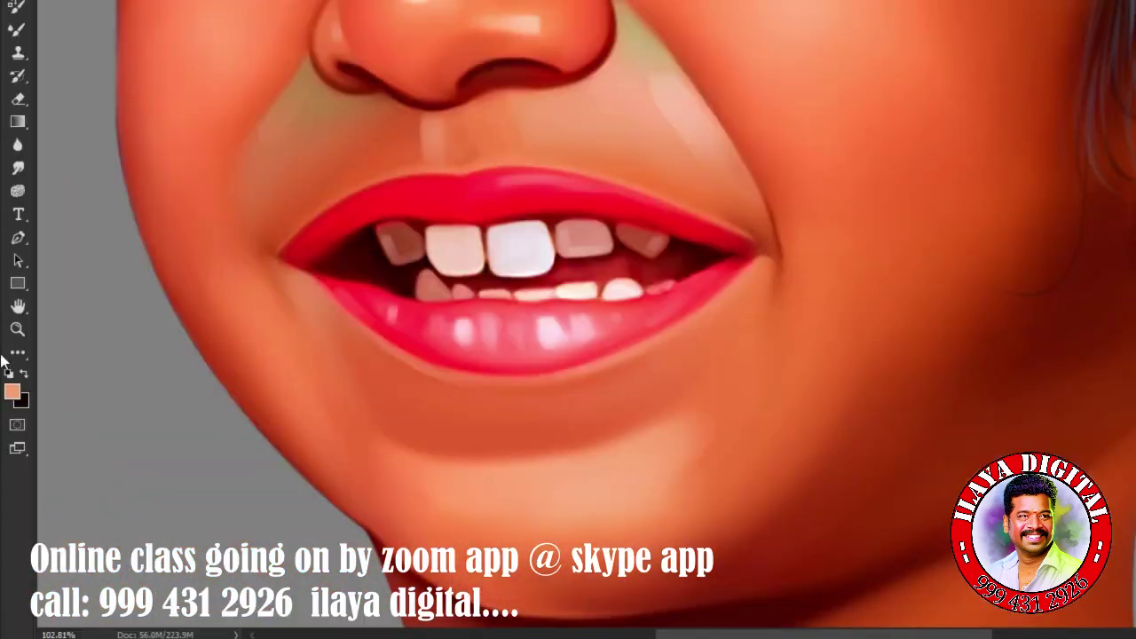
Shade the skin with a saturated orange sampled from the face.
click(12, 391)
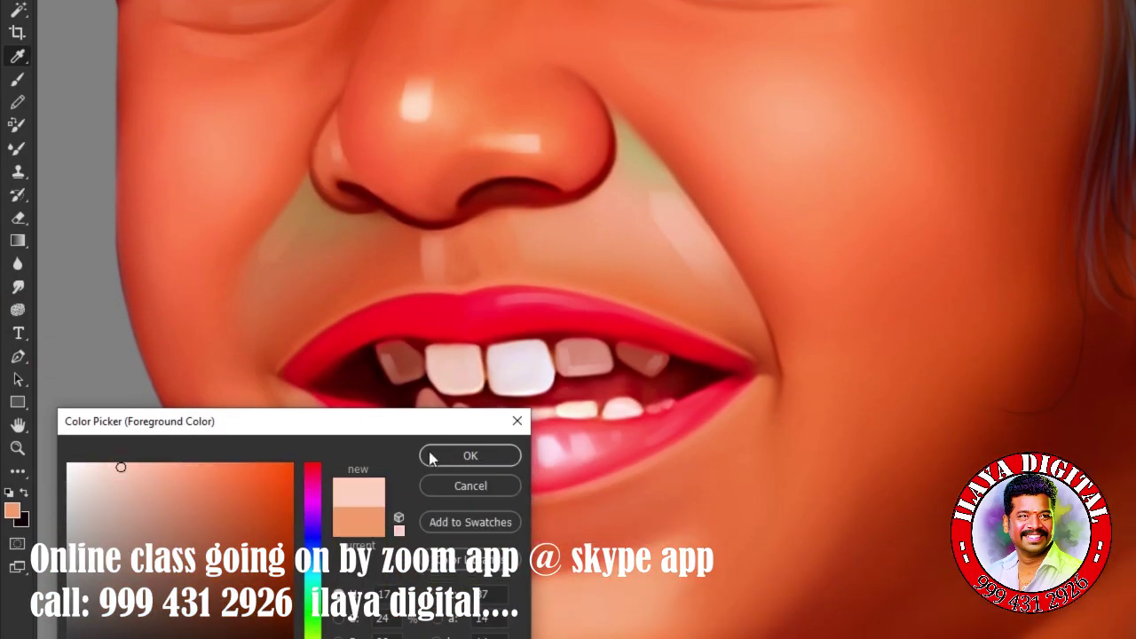
key(Return)
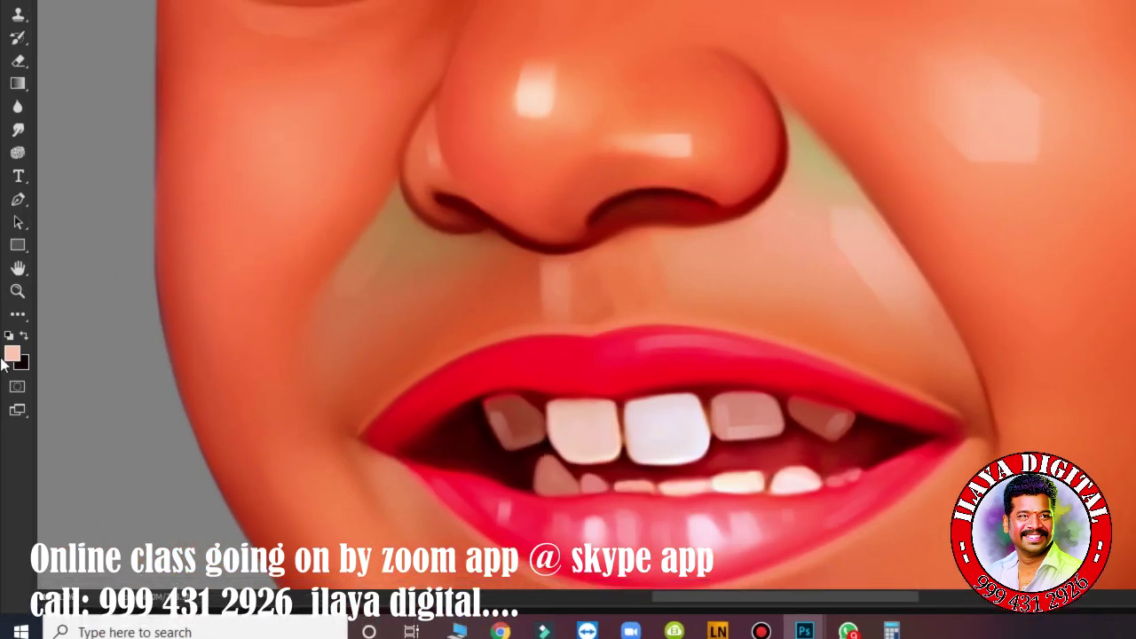
click(12, 359)
click(270, 159)
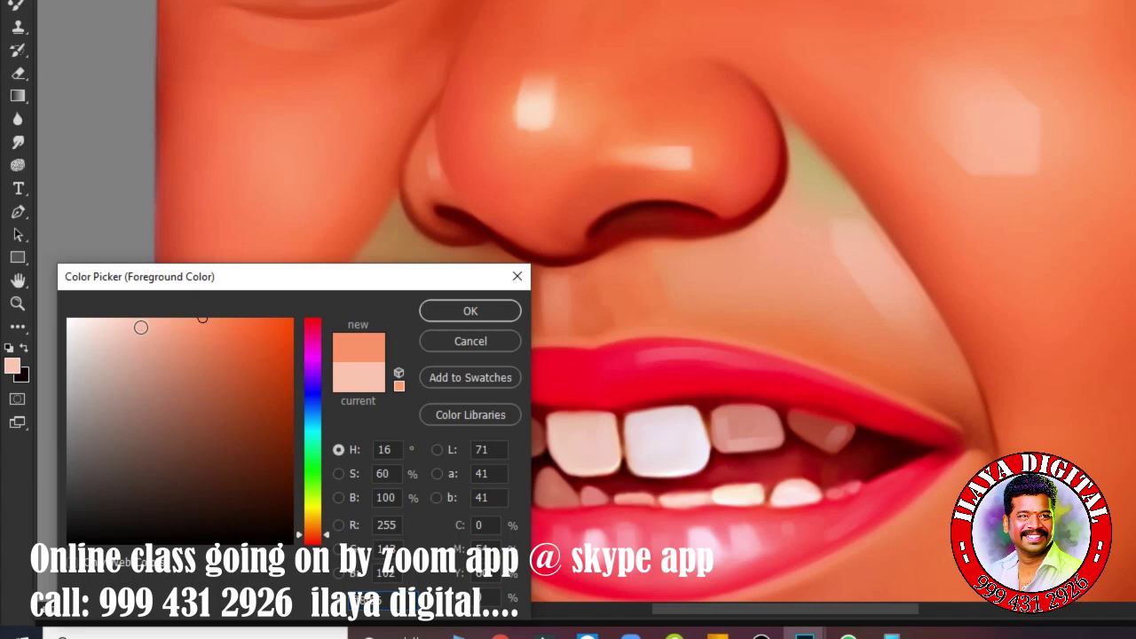
click(444, 312)
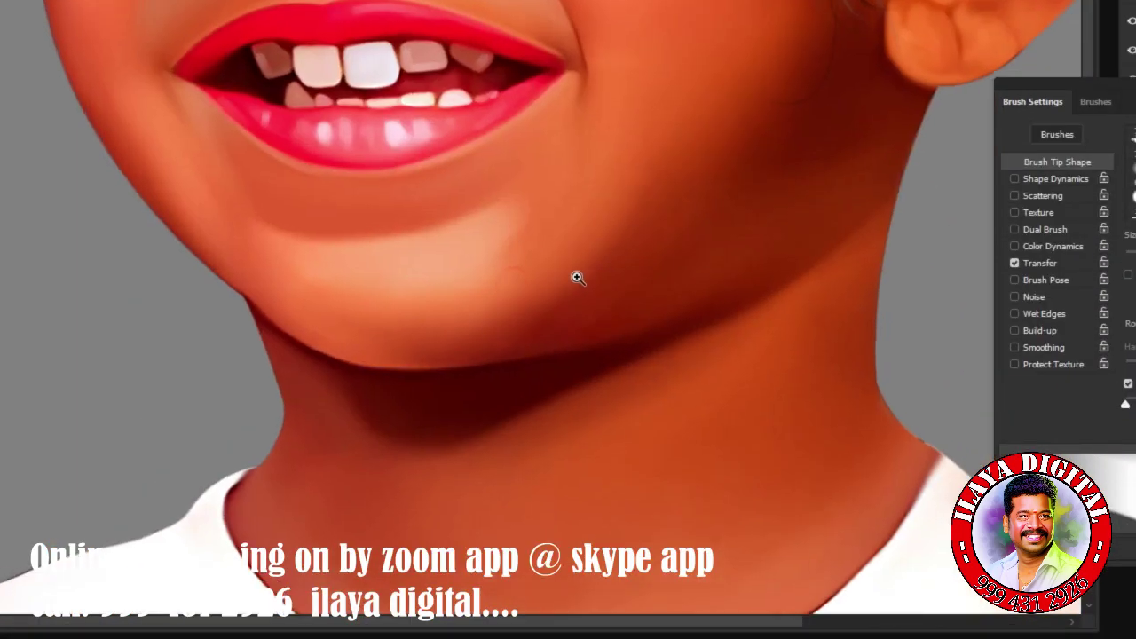
Paint with a mint-green tone, then with an orange-red sampled from the chin.
click(13, 375)
click(760, 233)
click(313, 454)
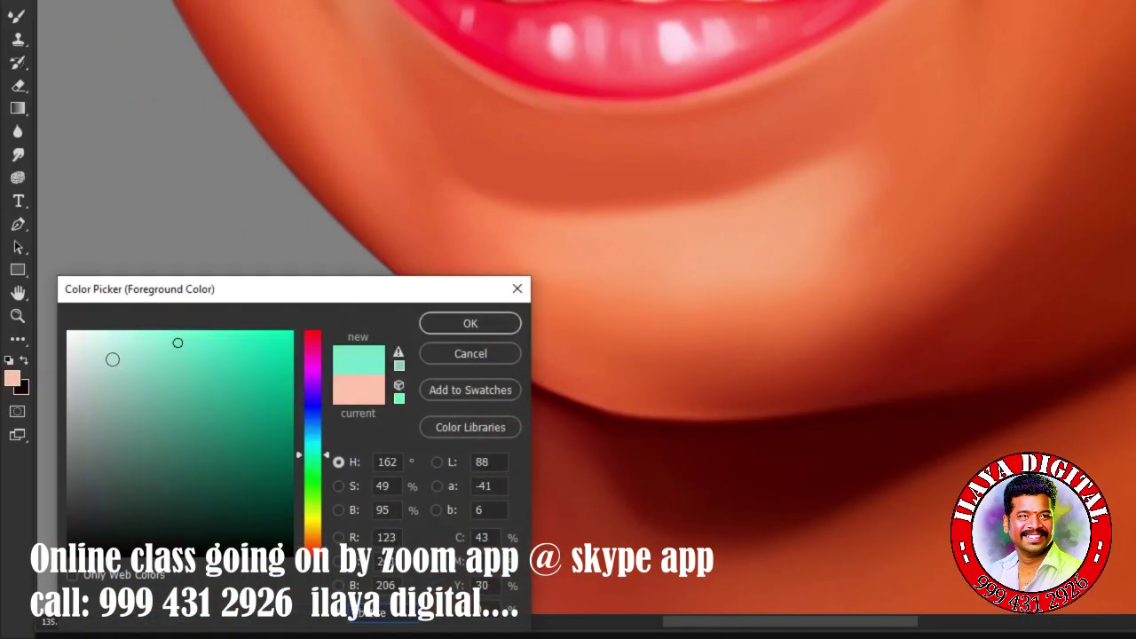
click(471, 323)
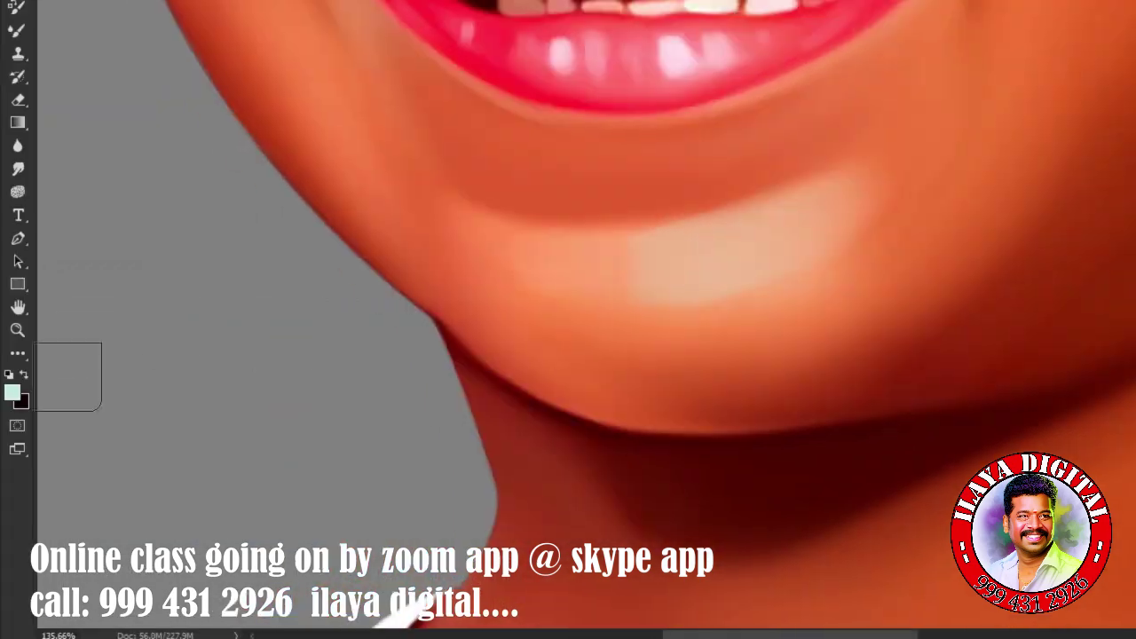
click(13, 378)
click(555, 191)
click(453, 338)
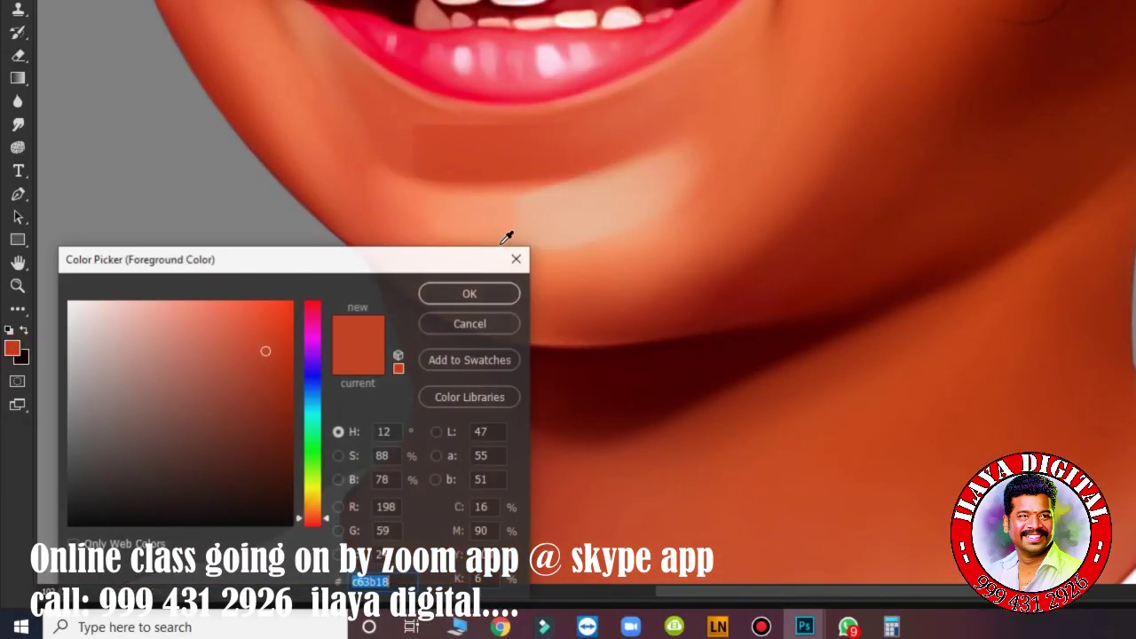
click(470, 295)
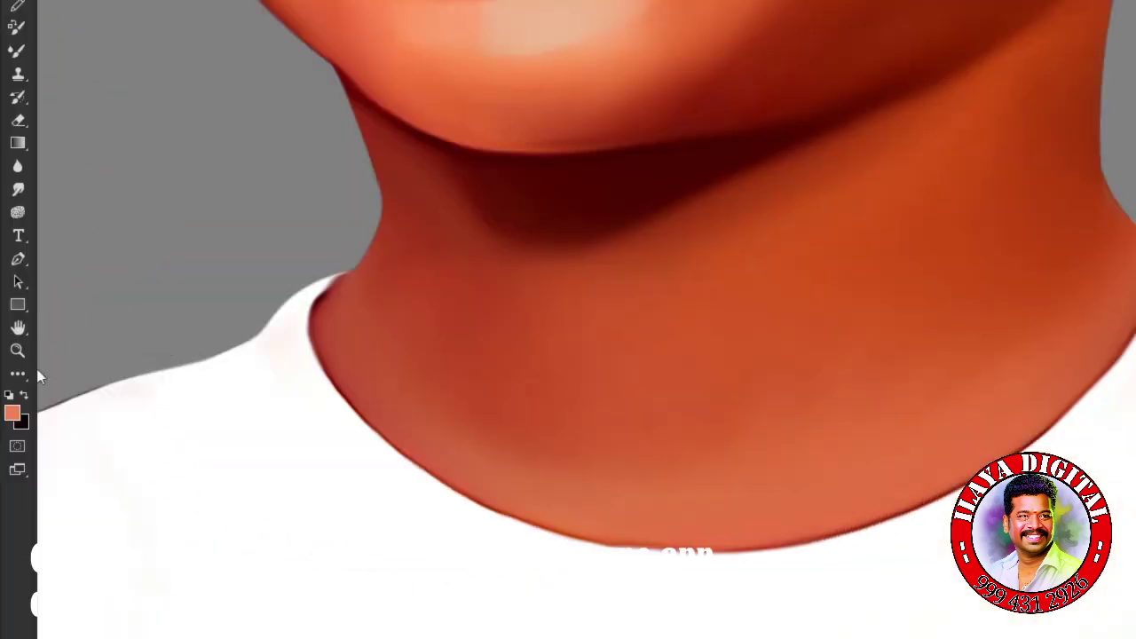
Paint with a lighter skin tone, then a darker orange based on the ear colour.
click(13, 412)
click(191, 388)
click(471, 357)
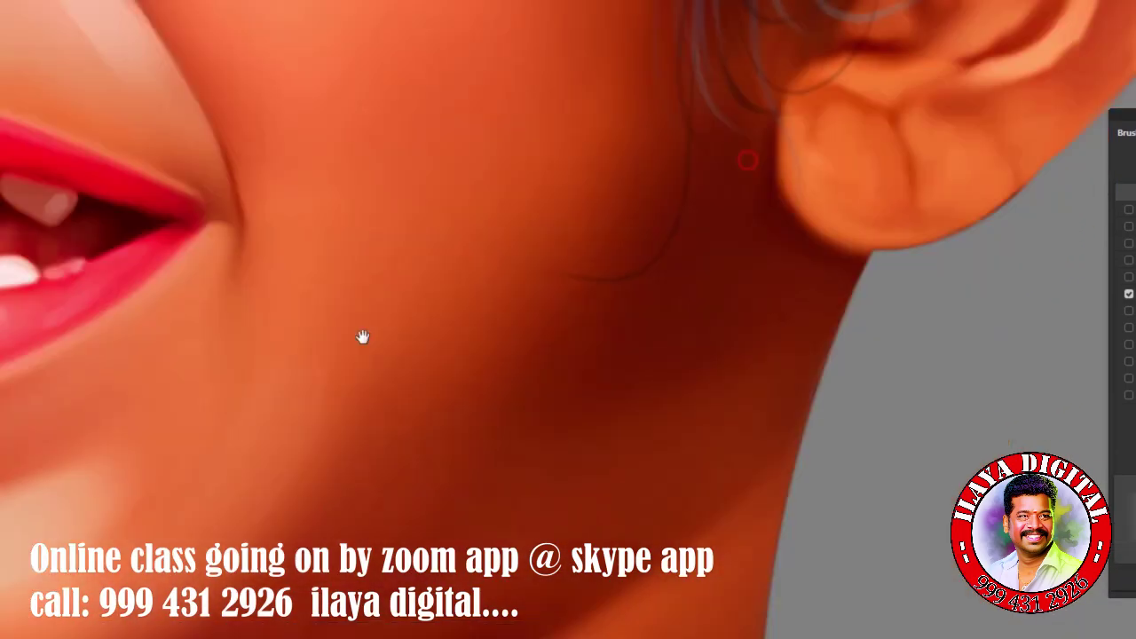
click(12, 410)
click(778, 203)
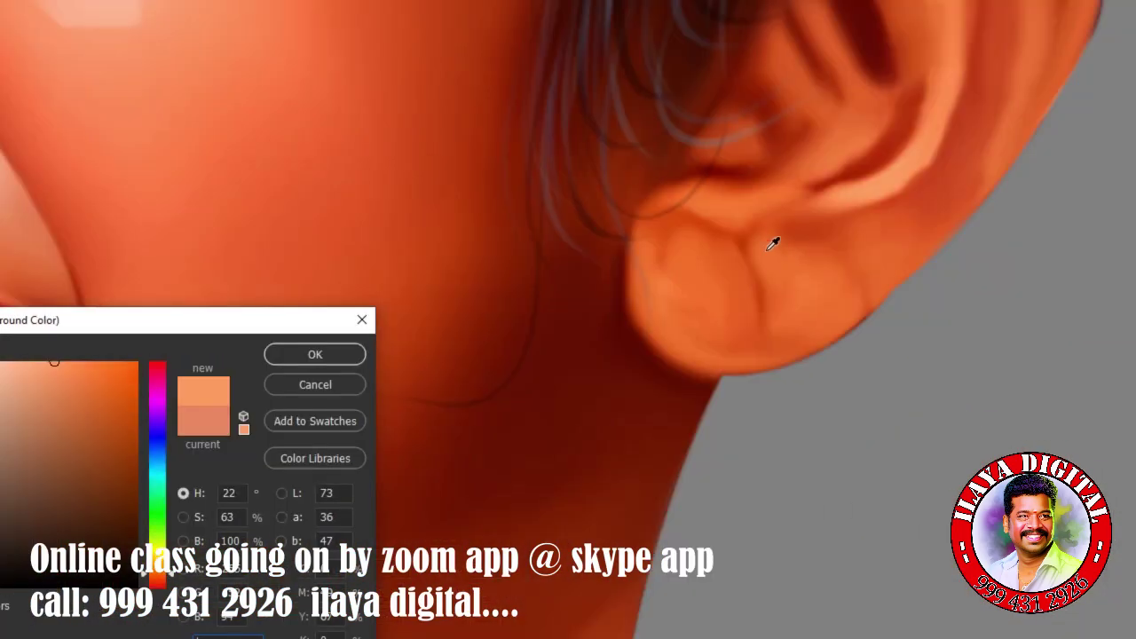
click(853, 238)
click(466, 355)
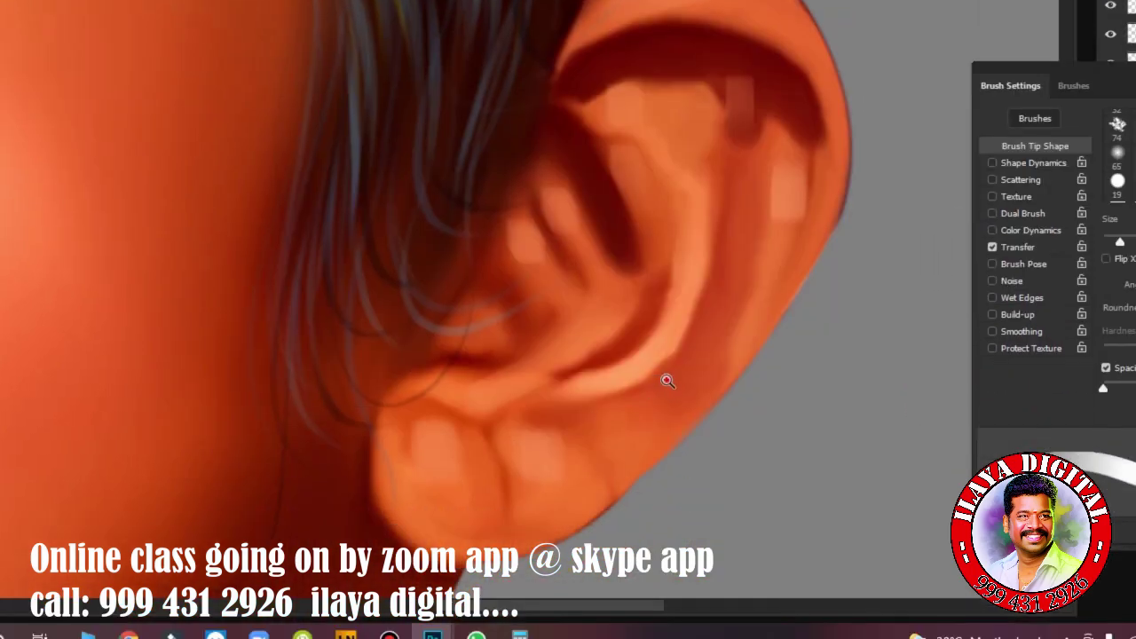
Reframe on the eyes and nose and paint highlights with new skin and forehead colours.
drag(666, 381, 550, 257)
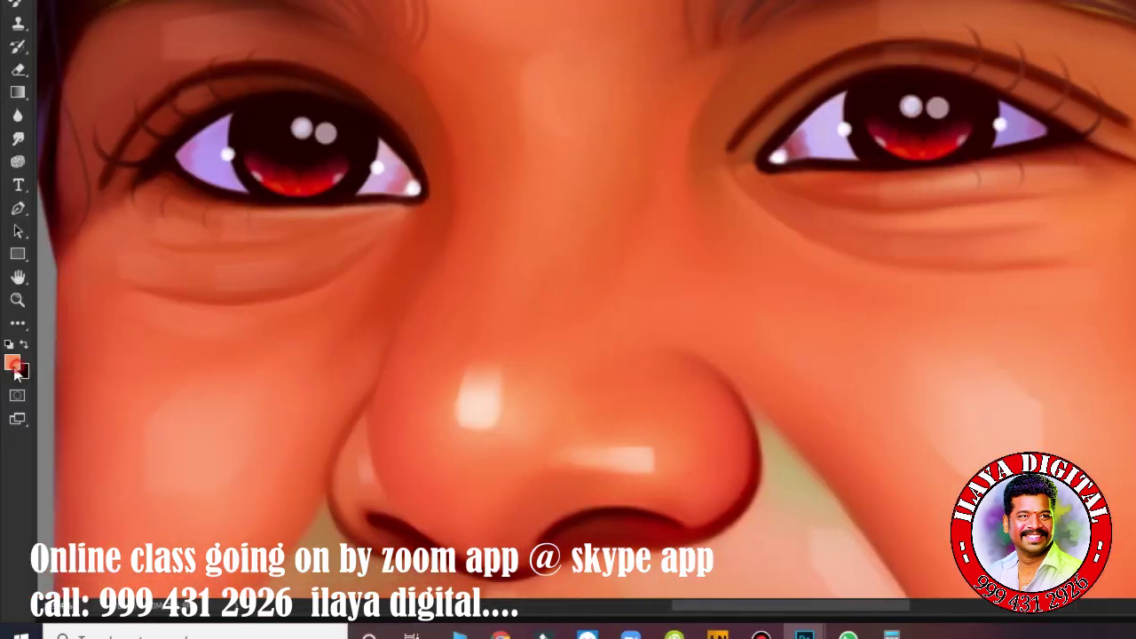
click(12, 362)
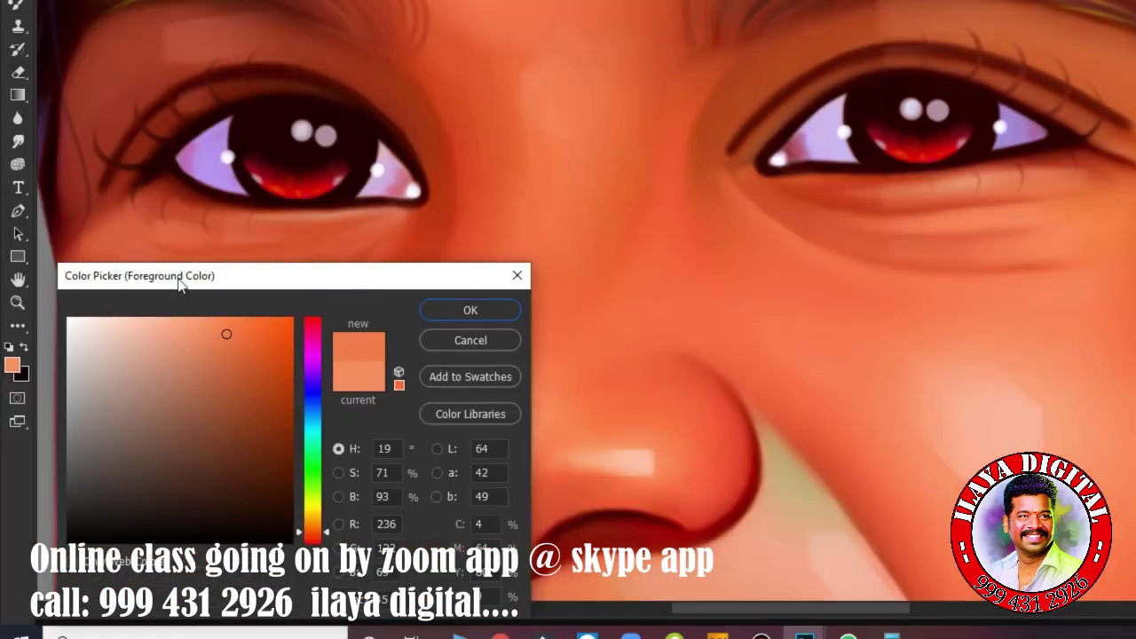
click(467, 307)
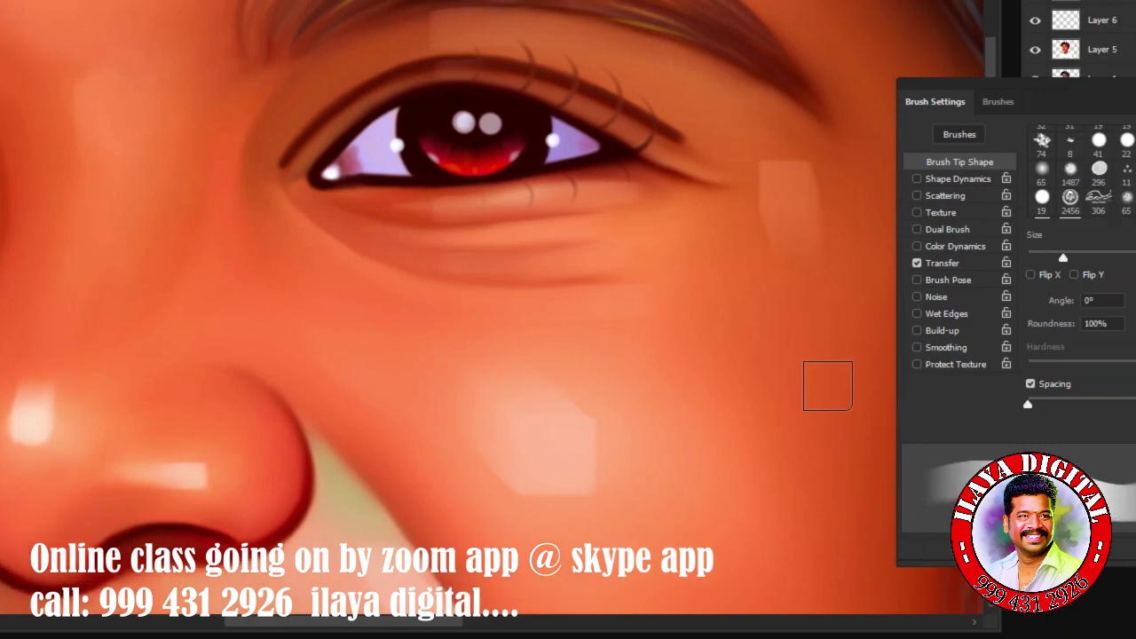
drag(823, 380, 577, 296)
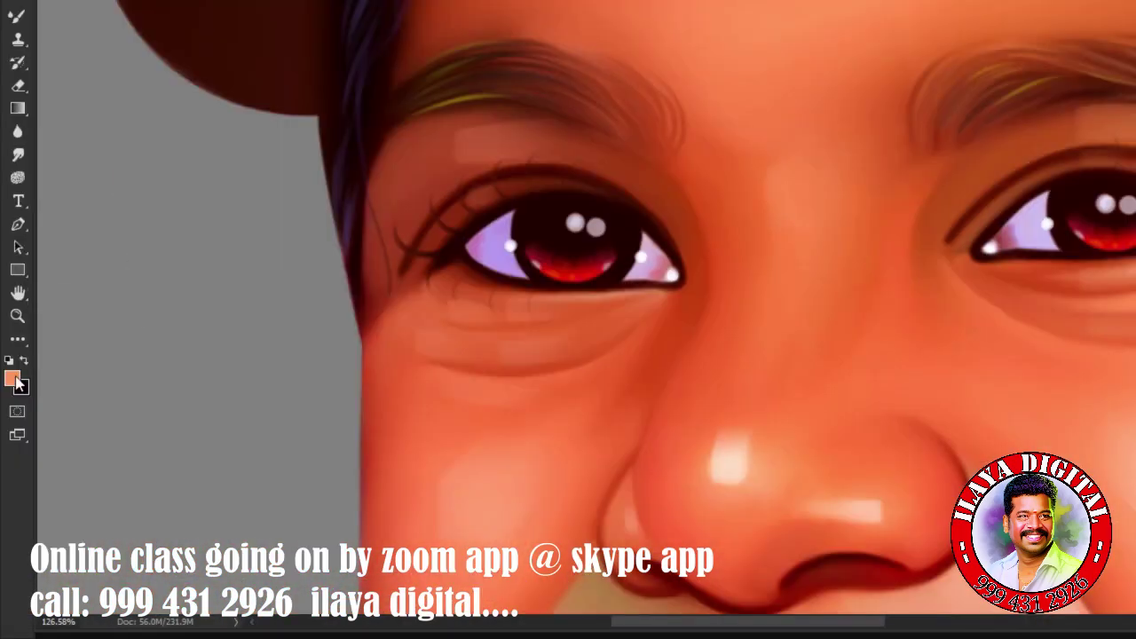
click(12, 375)
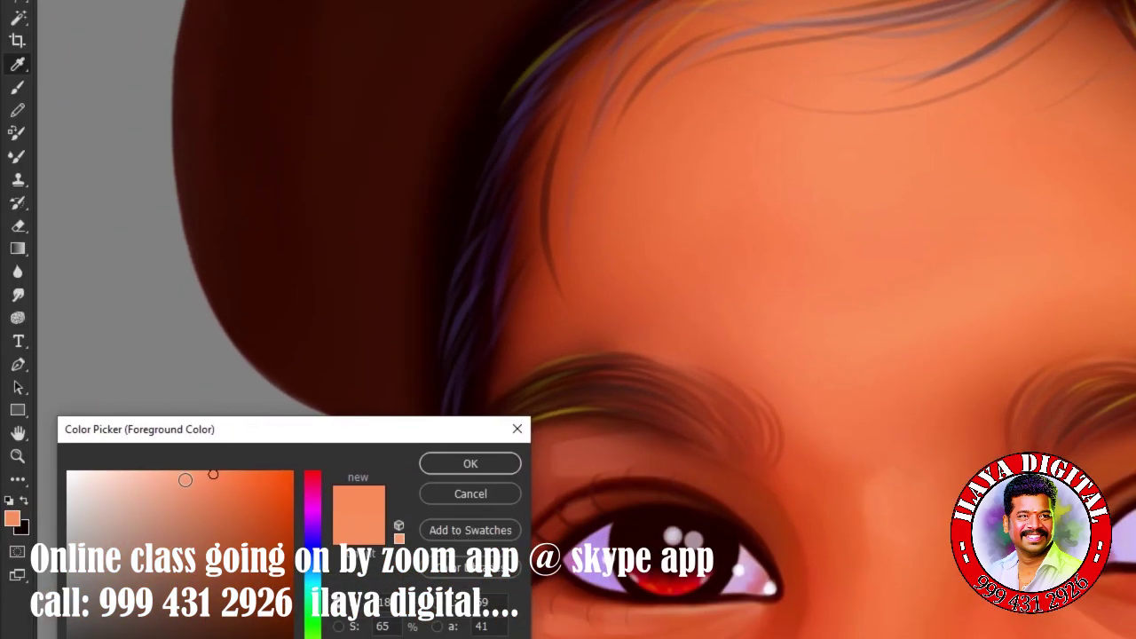
click(353, 534)
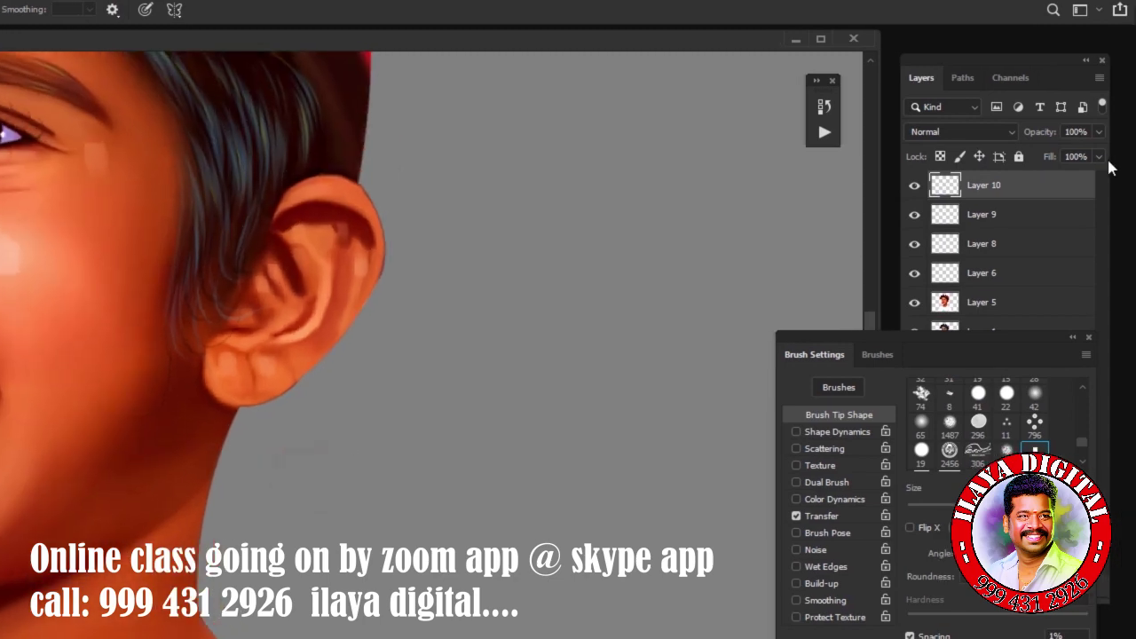
Lower Layer 10's fill to 83% and merge Layers 10, 9, 8, 6 and 5 into Layer 10.
drag(1098, 165, 1084, 188)
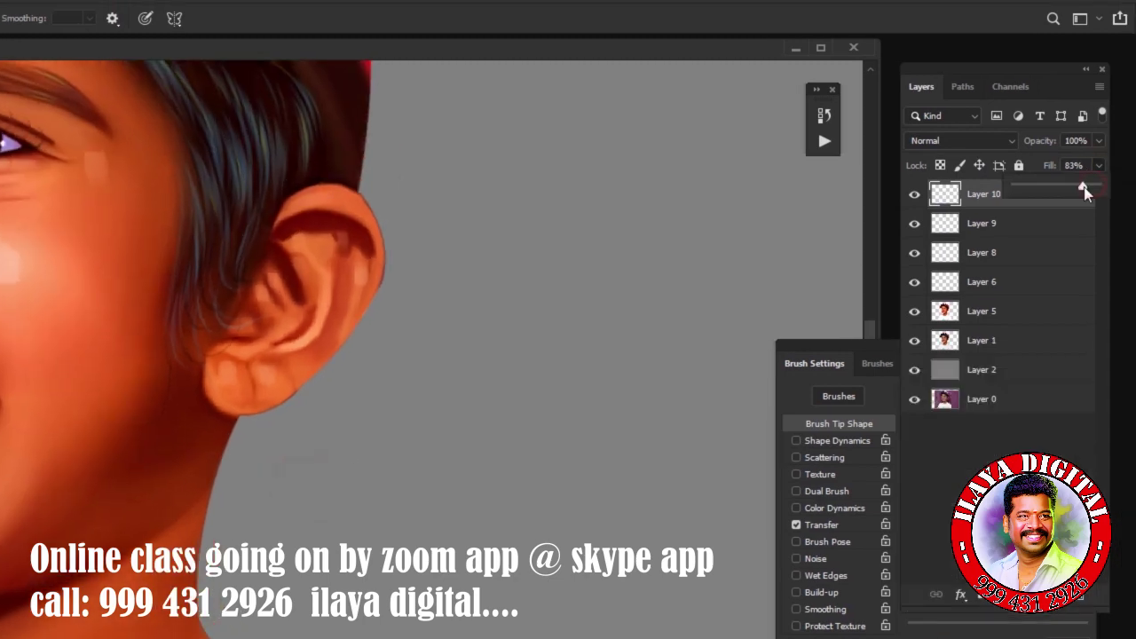
drag(1011, 197, 1017, 311)
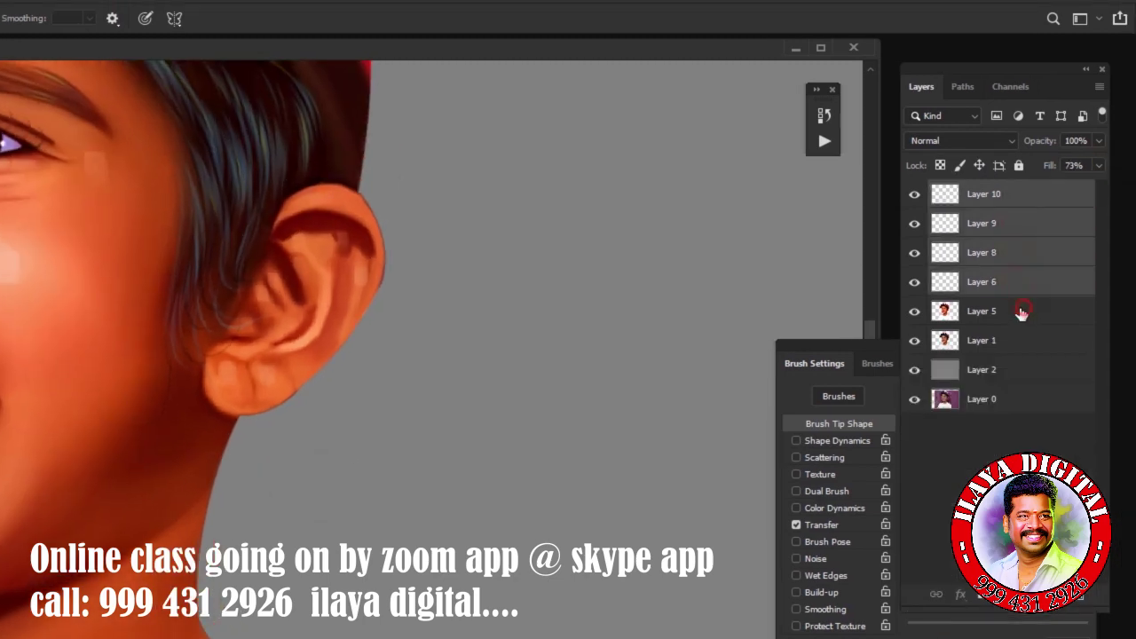
key(ctrl+e)
scroll(391, 440, down, 3)
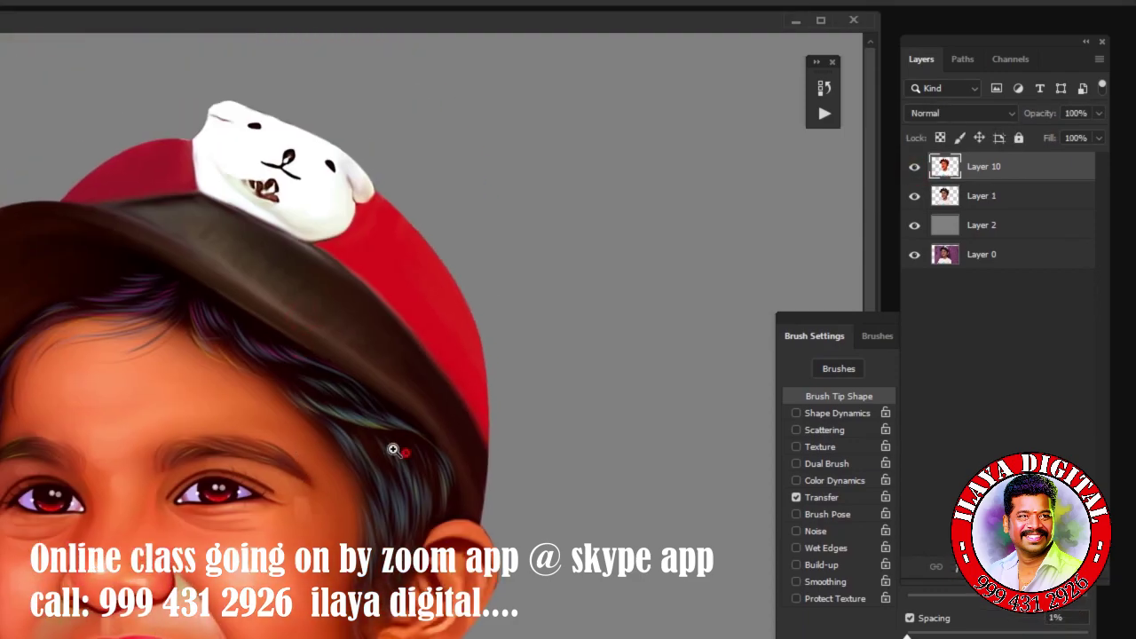
scroll(431, 444, up, 3)
Apply Color Balance: highlights toward magenta, shadows to 0, −2, −12 toward yellow.
key(ctrl+b)
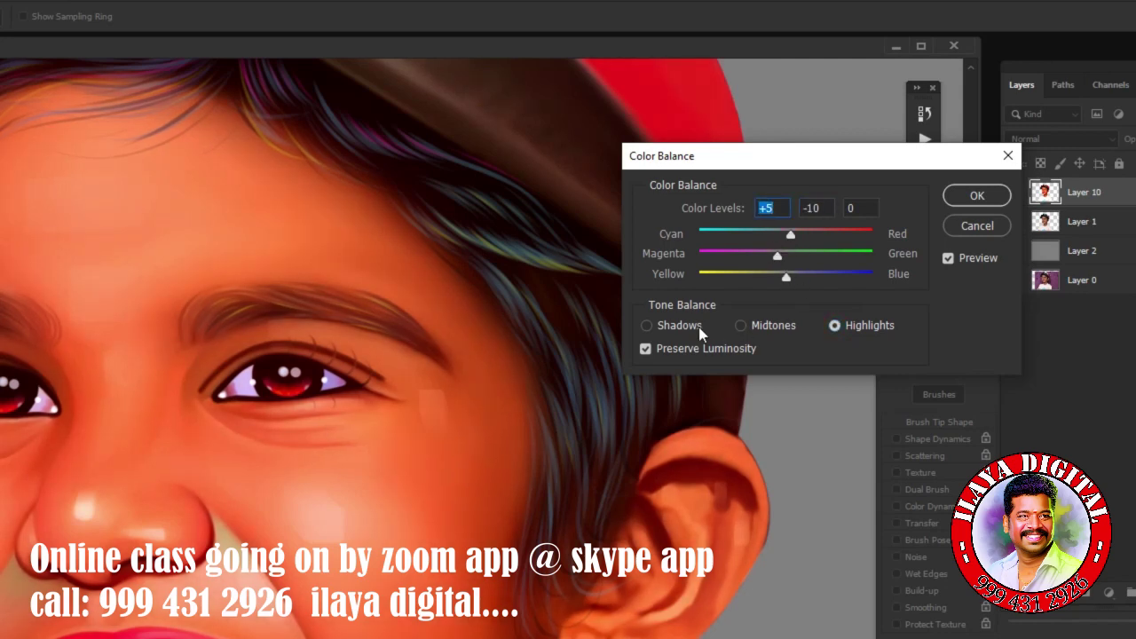
drag(780, 256, 782, 257)
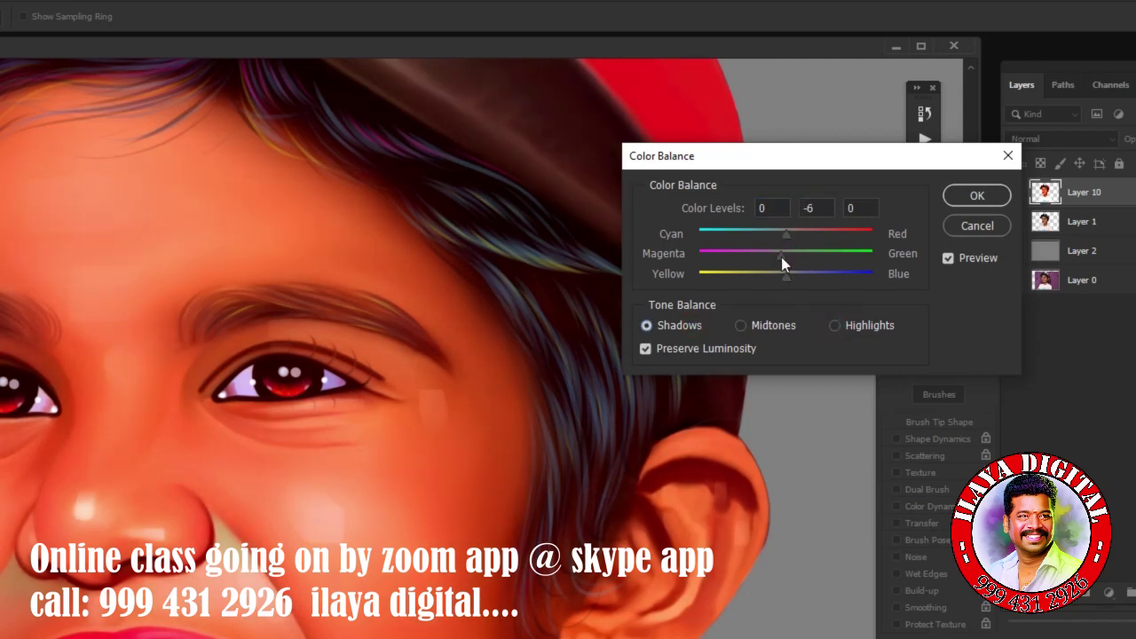
click(834, 325)
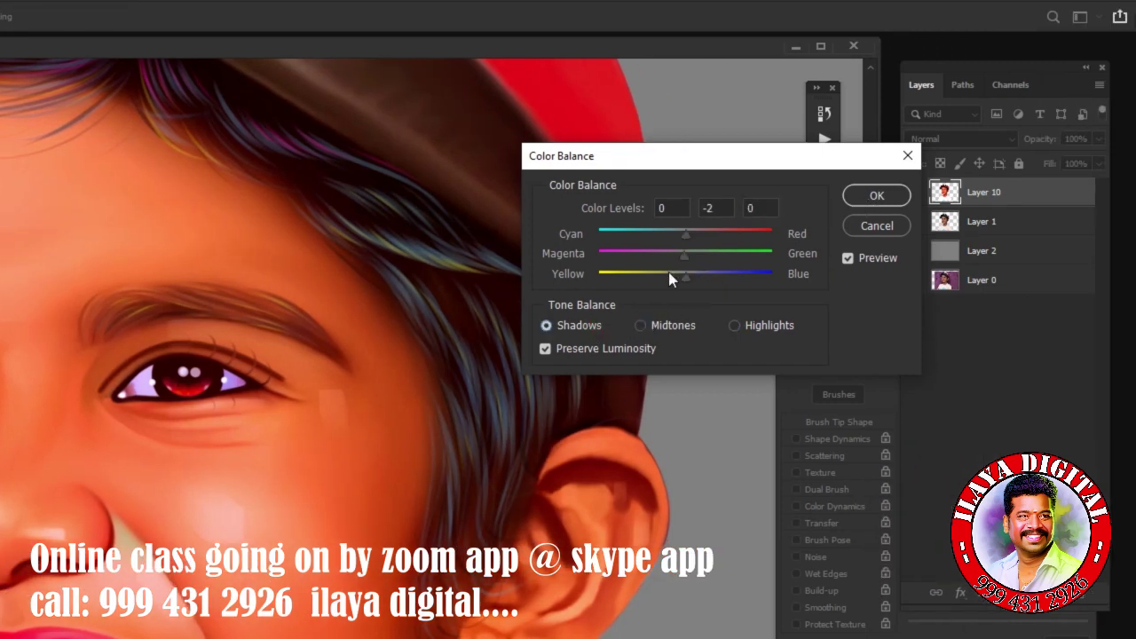
click(675, 276)
click(689, 252)
key(Return)
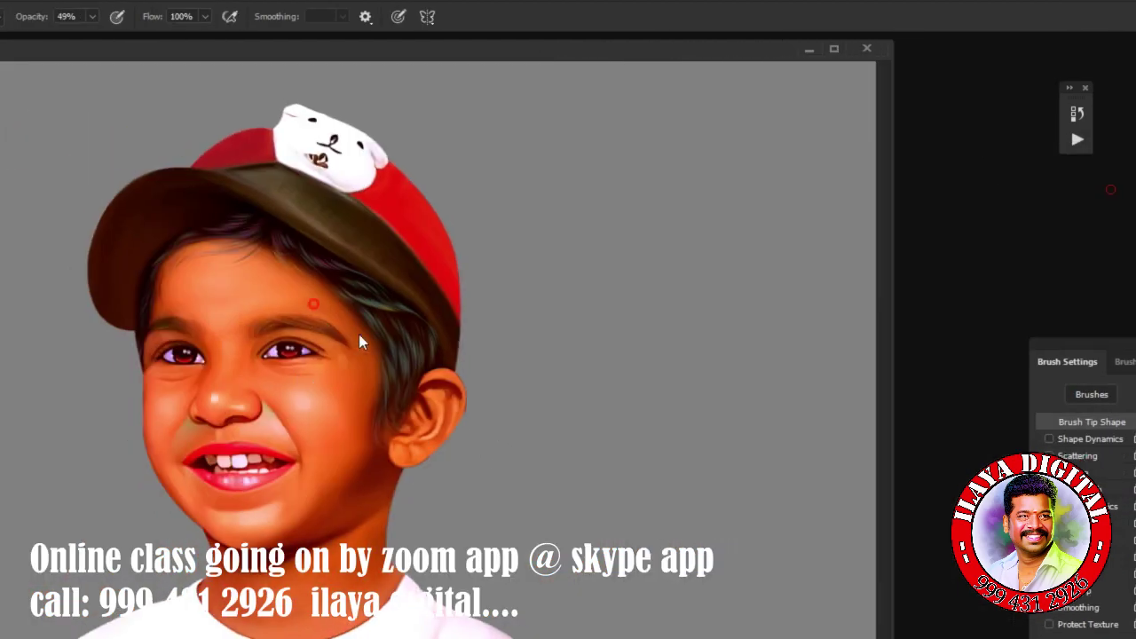
scroll(482, 405, up, 3)
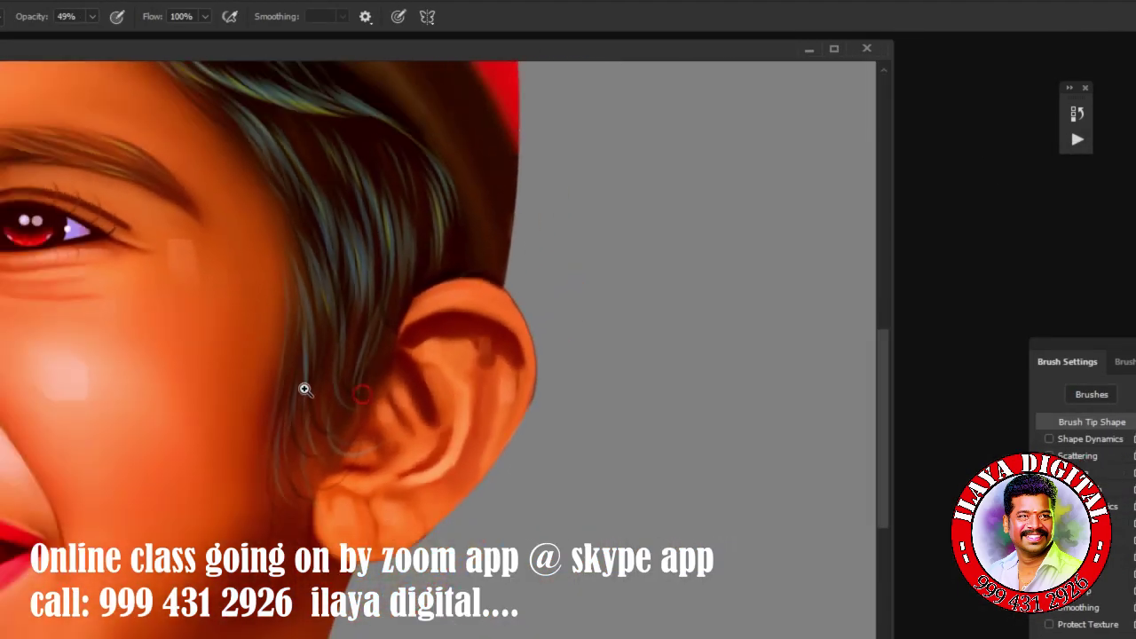
scroll(305, 387, down, 2)
scroll(621, 432, down, 2)
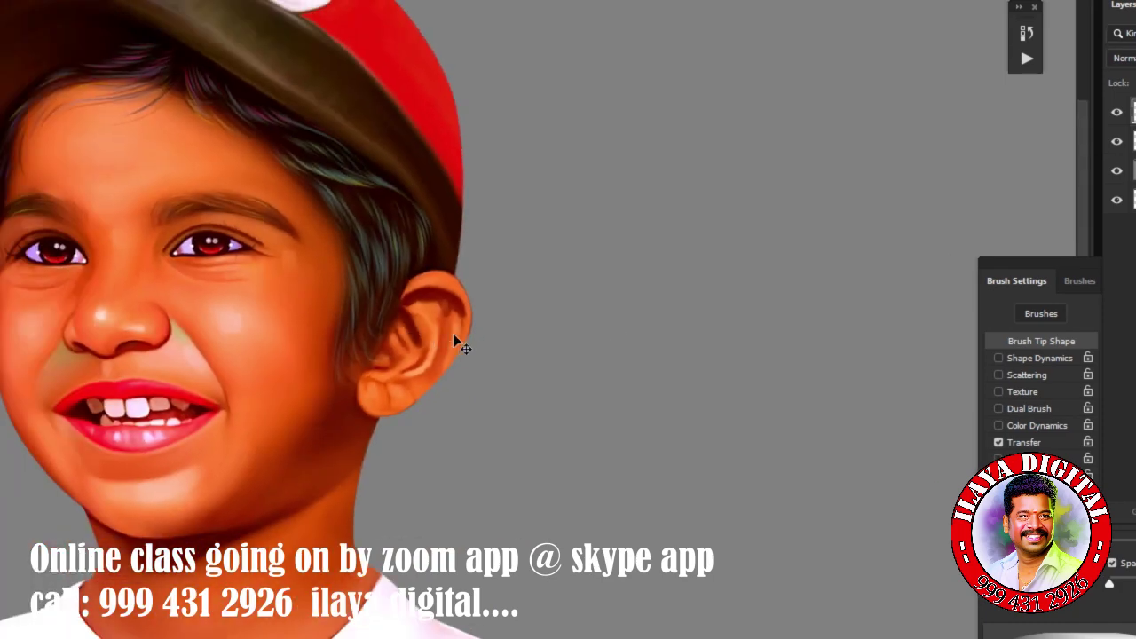
Test Layer 10's saturation in Hue/Saturation, settling near −7, and apply it.
key(ctrl+u)
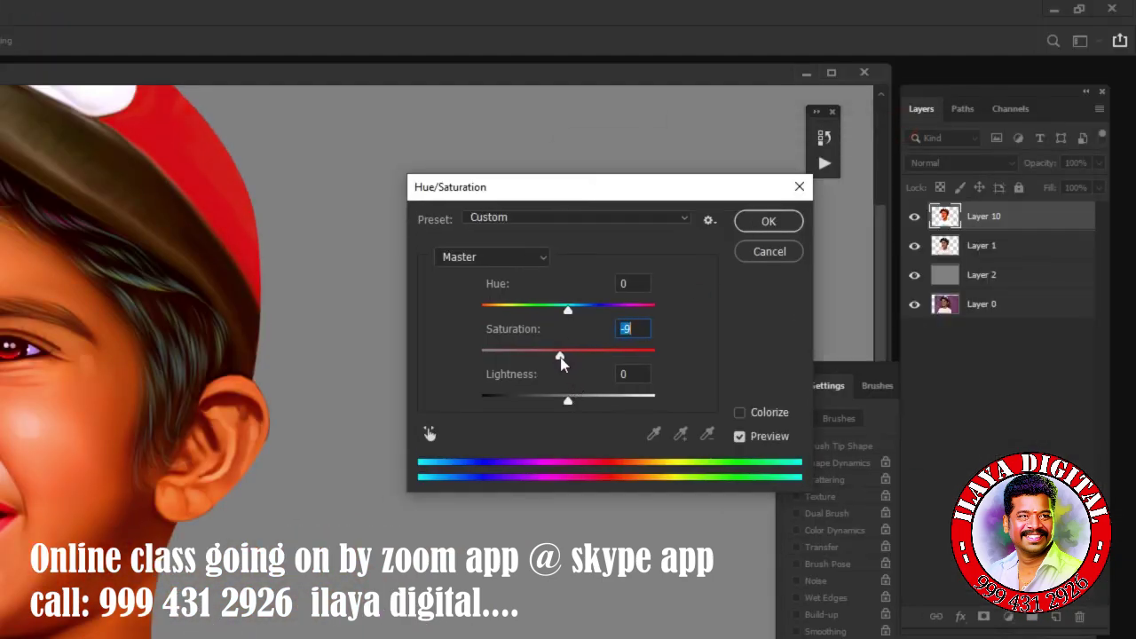
drag(547, 356, 550, 358)
mouse_move(520, 359)
mouse_down()
mouse_move(492, 355)
mouse_move(570, 362)
mouse_up()
click(768, 221)
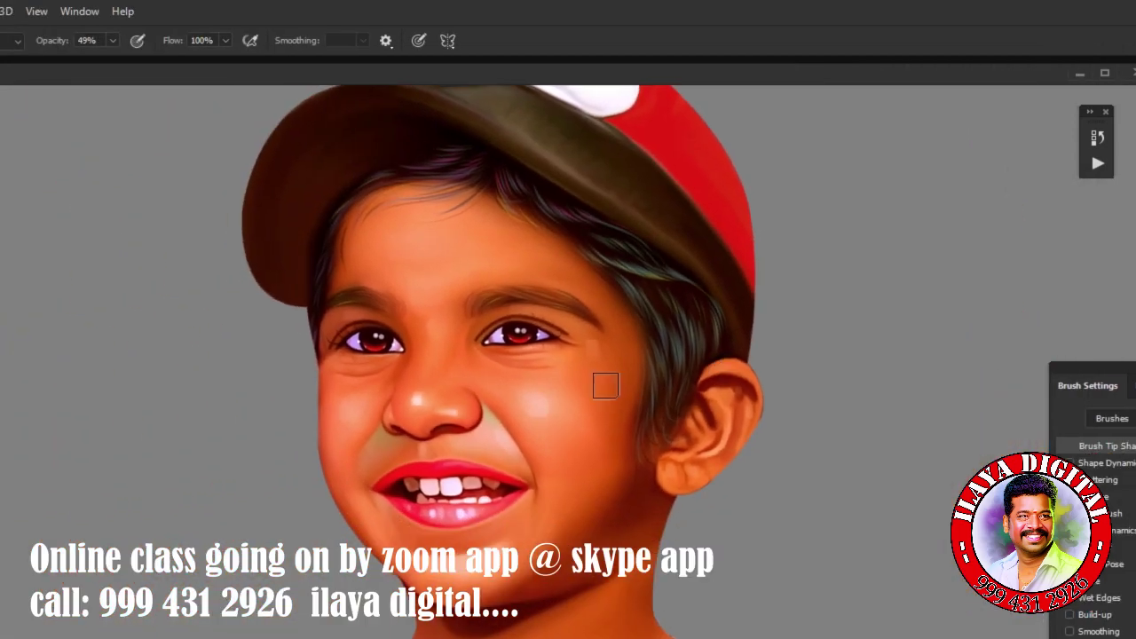